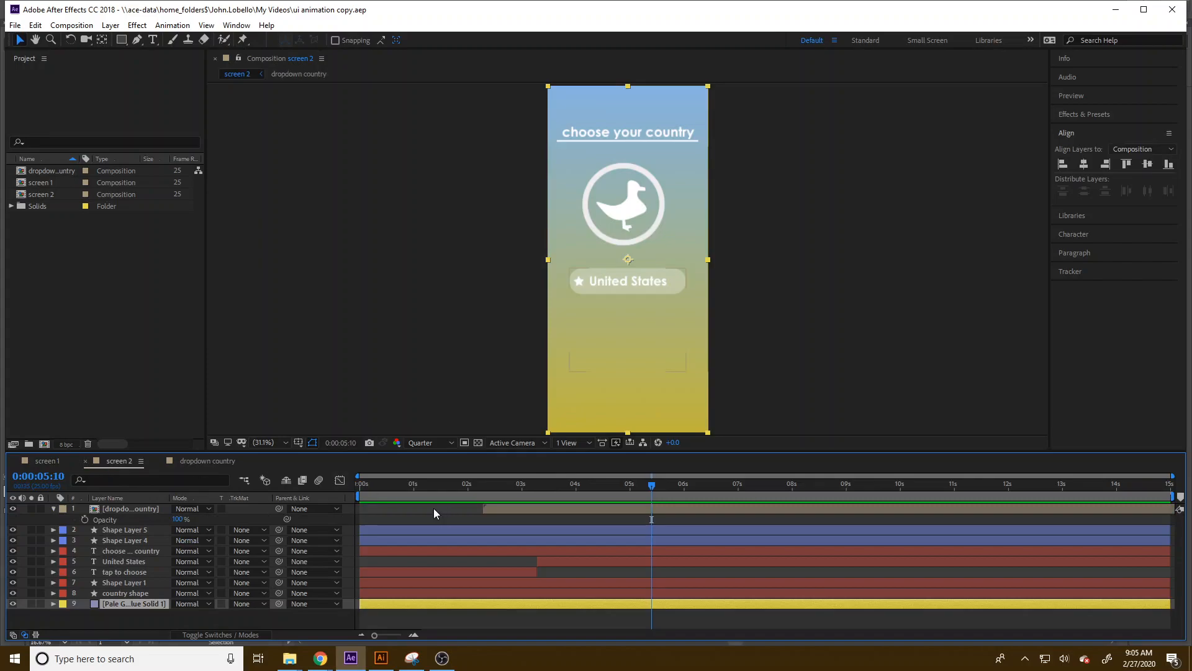
Step: Duplicate the screen 2 composition in the project
{"action": "left_click_drag", "start_coordinate": [383, 483], "coordinate": [612, 503]}
{"action": "left_click", "coordinate": [120, 323]}
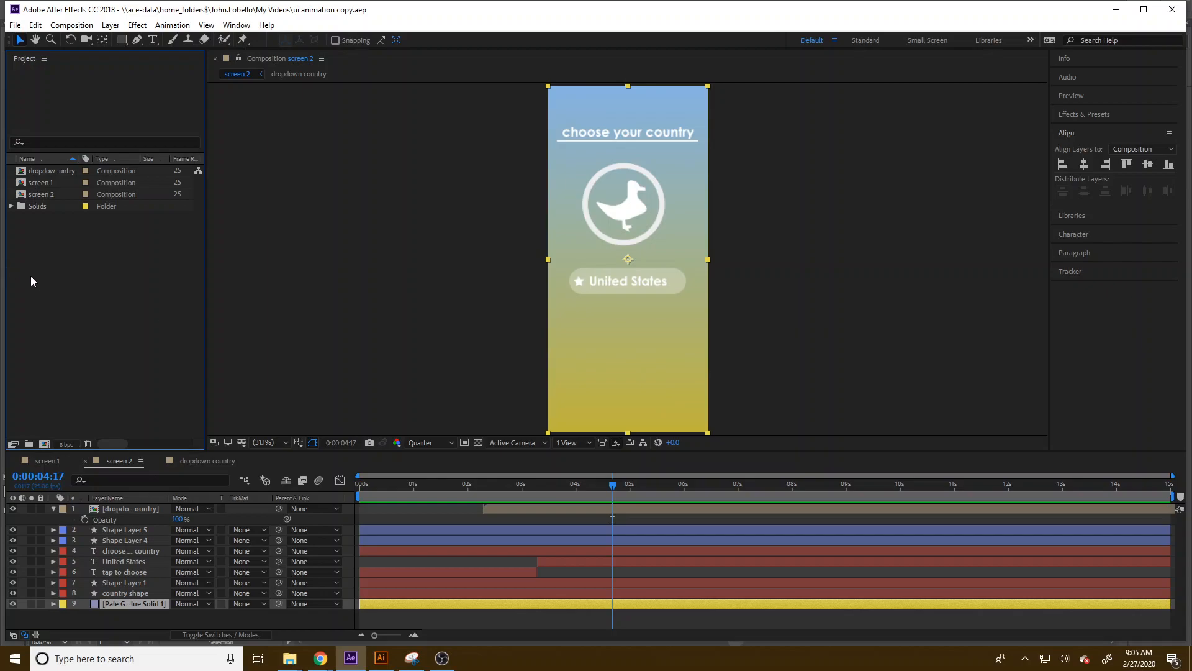
{"action": "left_click", "coordinate": [43, 194]}
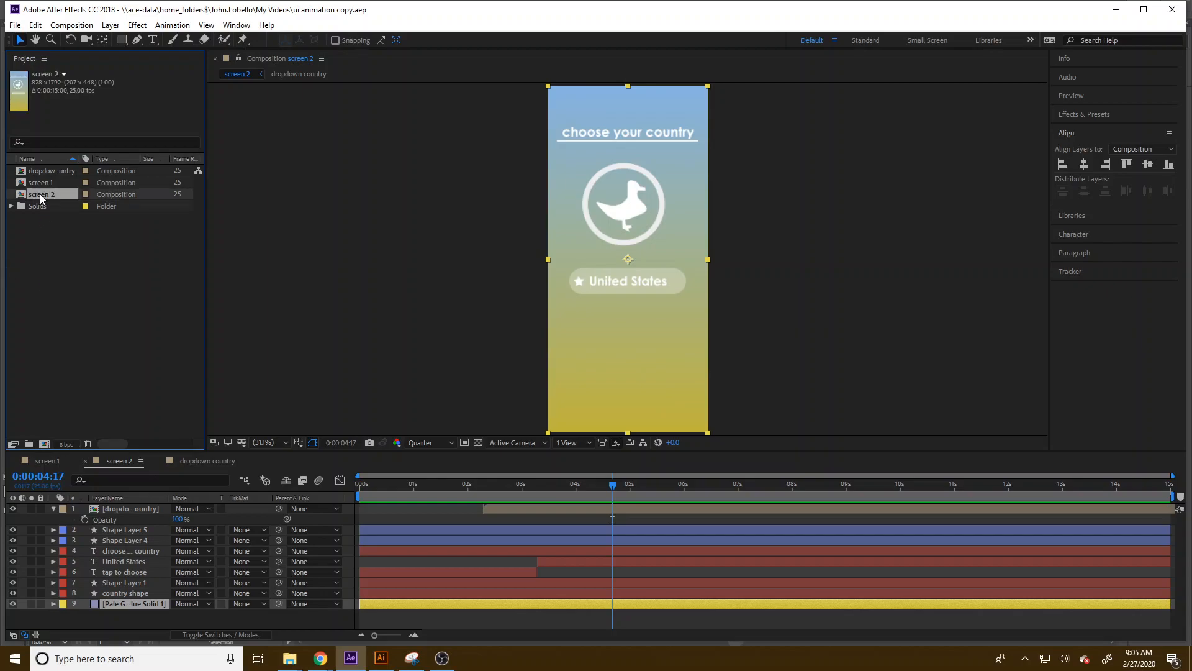
{"action": "right_click", "coordinate": [41, 198]}
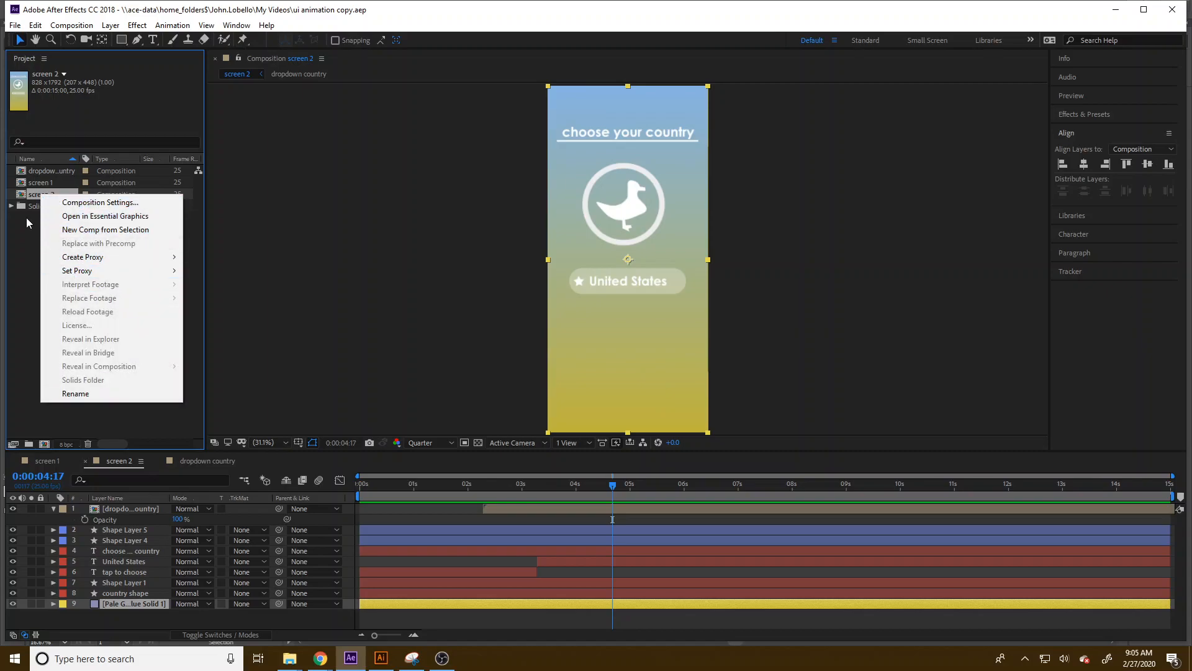
{"action": "left_click", "coordinate": [34, 197]}
{"action": "left_click", "coordinate": [35, 25]}
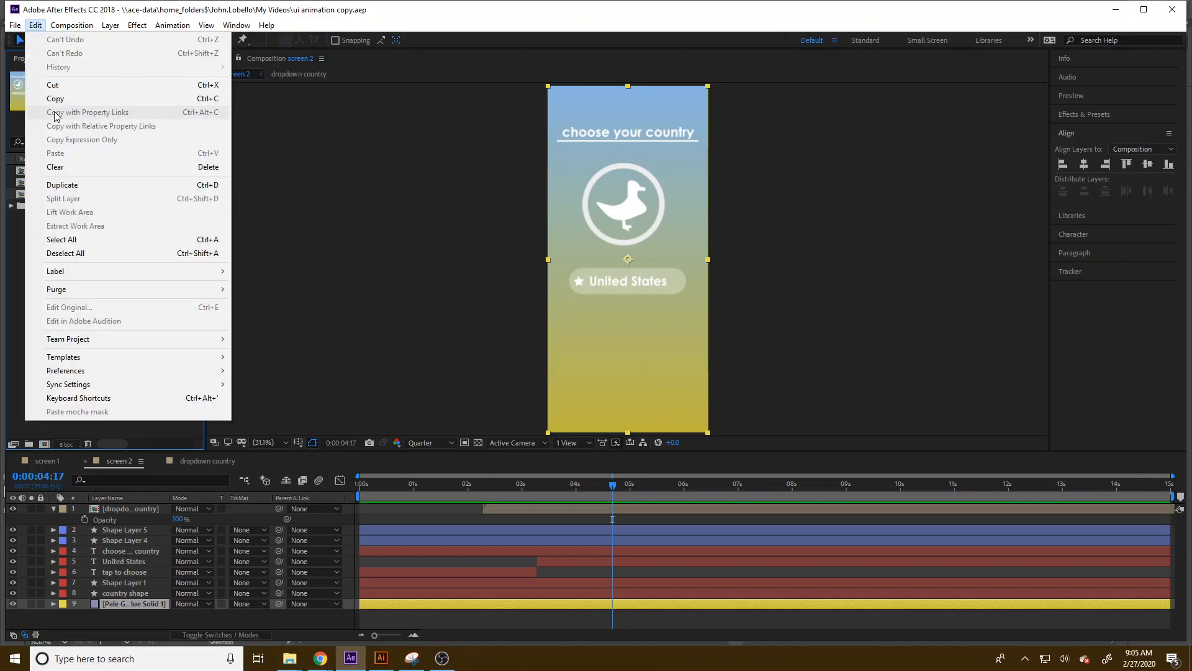
{"action": "left_click", "coordinate": [77, 185]}
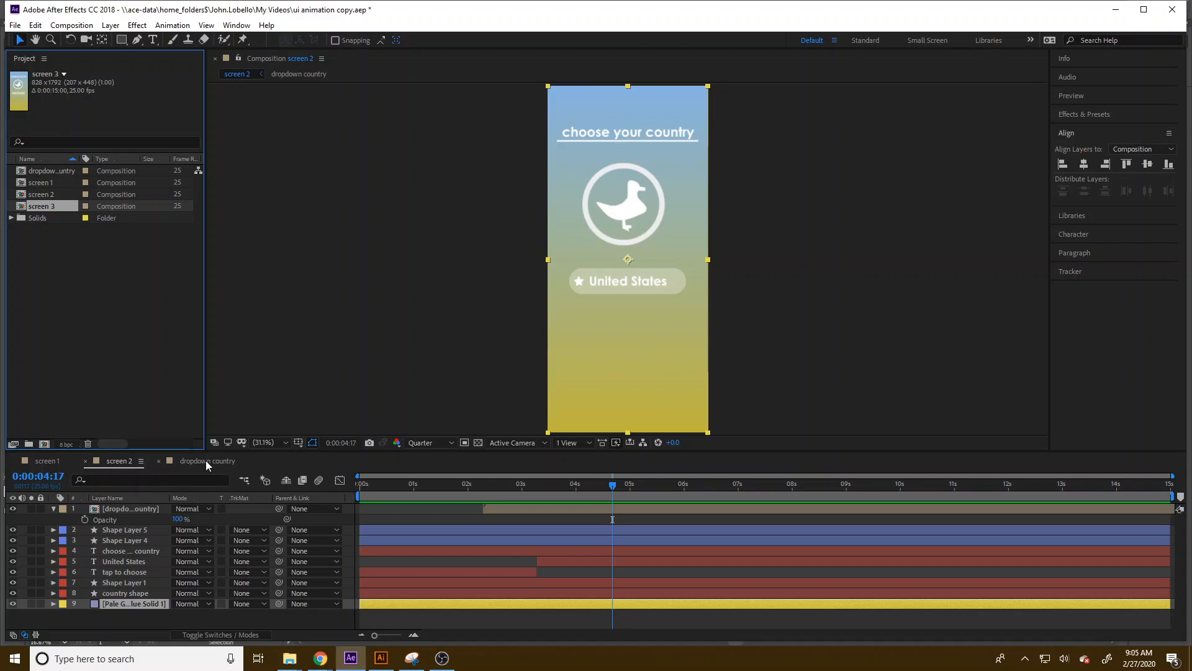
Step: Open the screen 3 composition and close the dropdown country, screen 2 and screen 1 timelines
{"action": "left_click", "coordinate": [159, 460]}
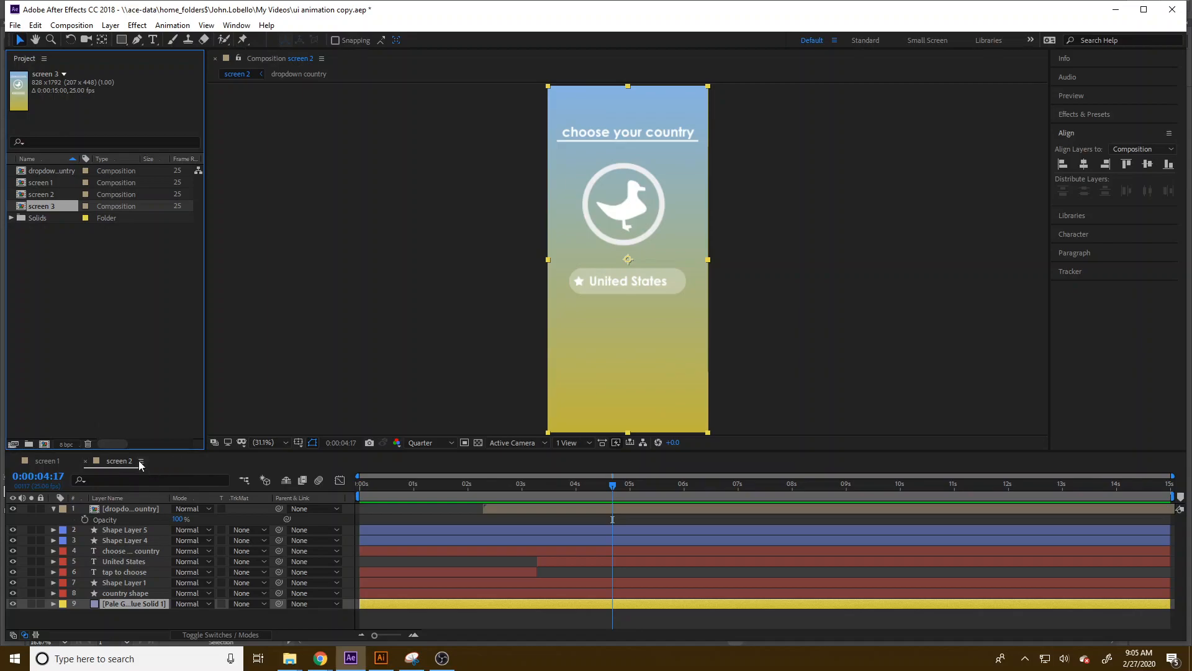
{"action": "left_click", "coordinate": [85, 461]}
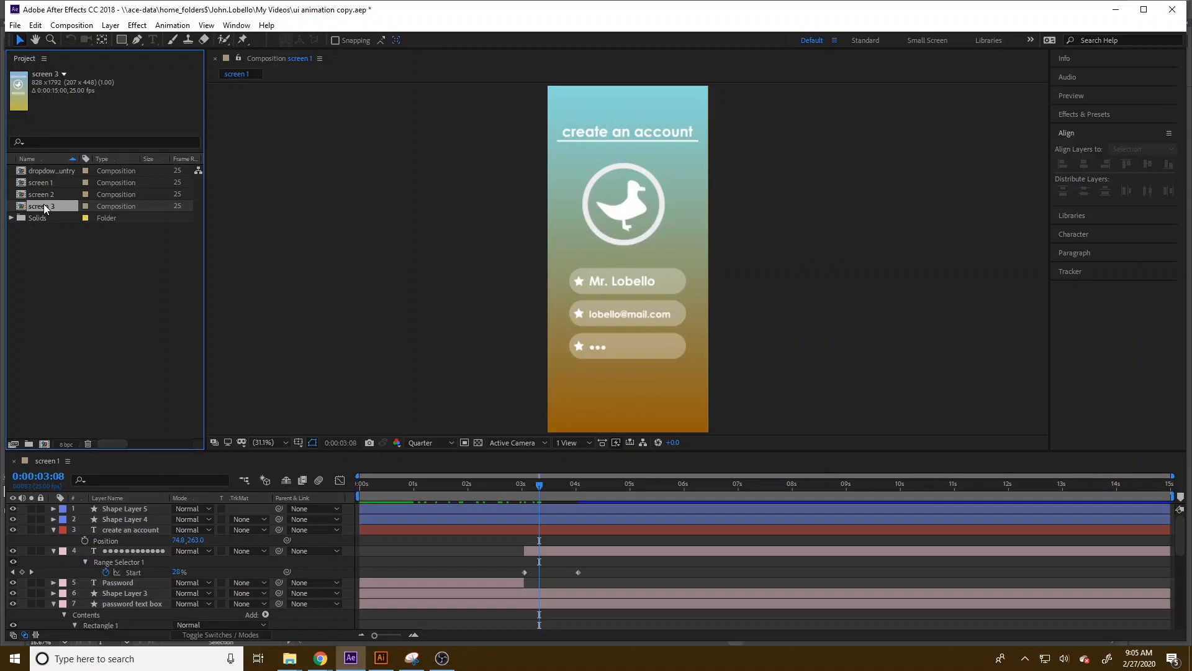
{"action": "double_click", "coordinate": [44, 205]}
{"action": "left_click", "coordinate": [13, 461]}
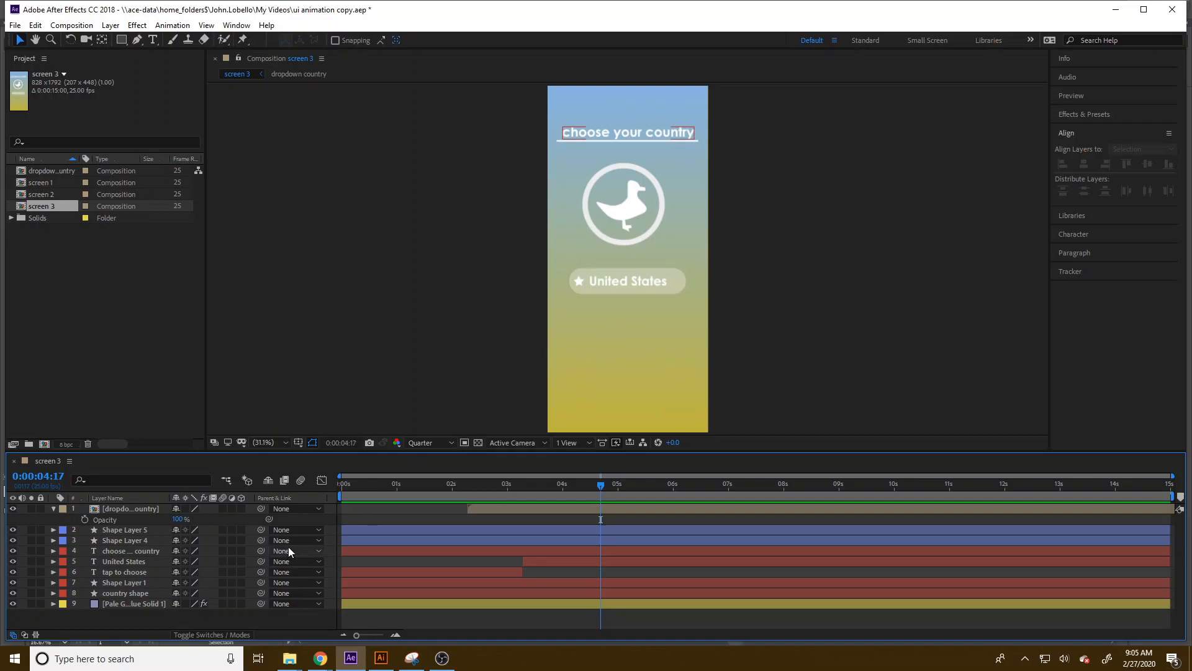
Step: Change the Gradient Ramp start color of screen 3's background solid to a light purple
{"action": "left_click", "coordinate": [54, 604]}
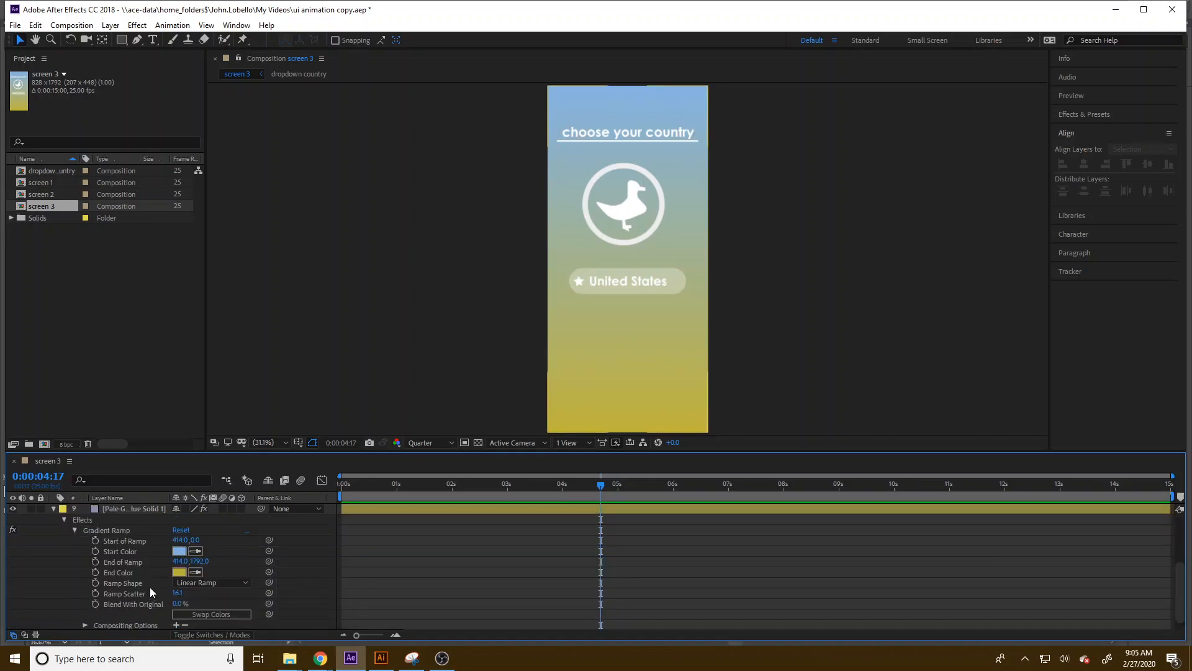
{"action": "left_click", "coordinate": [183, 552]}
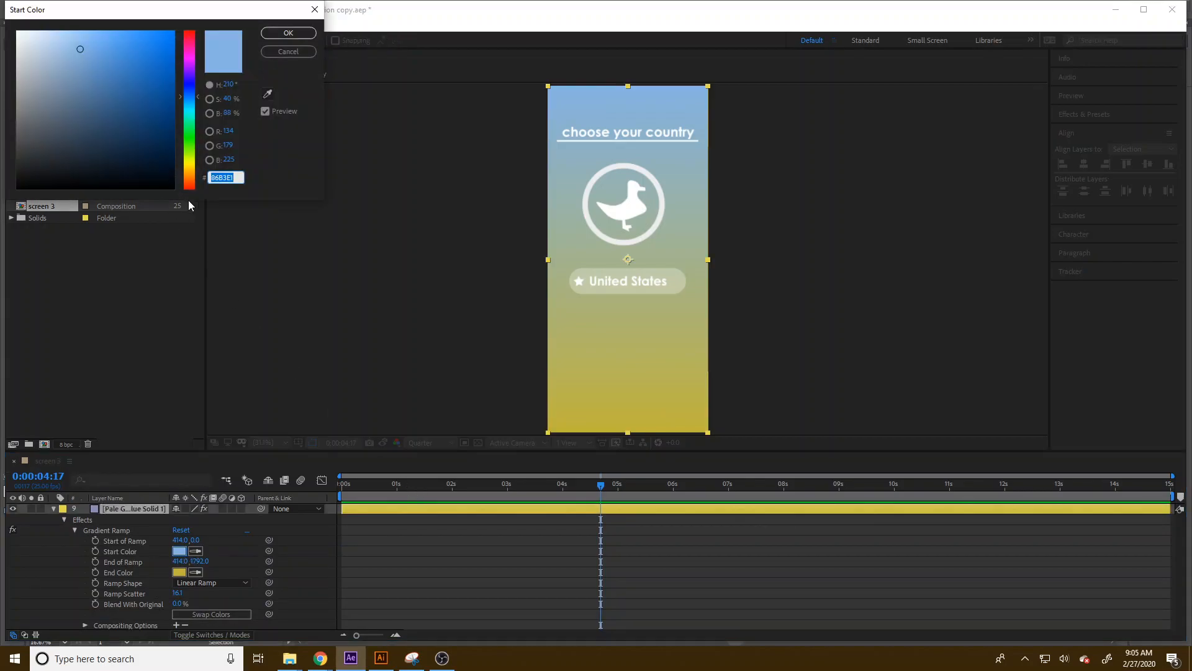
{"action": "left_click_drag", "start_coordinate": [191, 97], "coordinate": [193, 80]}
{"action": "left_click", "coordinate": [282, 33]}
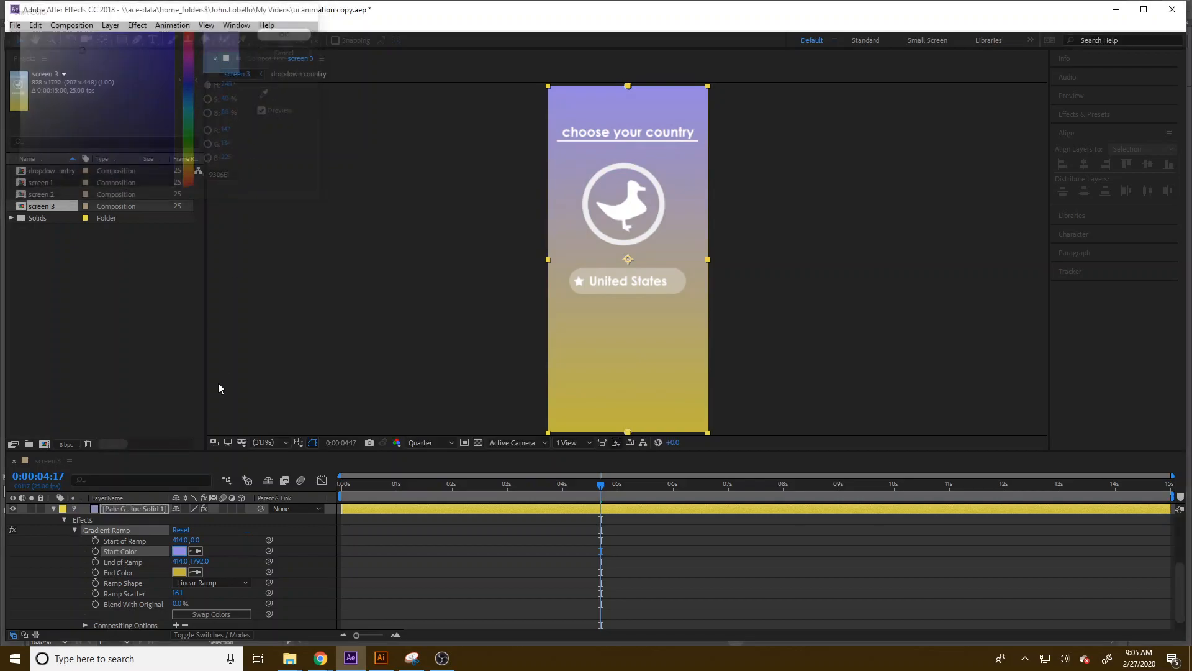
Step: Set the Gradient Ramp end color of the background solid to green 89C03B
{"action": "left_click", "coordinate": [180, 572]}
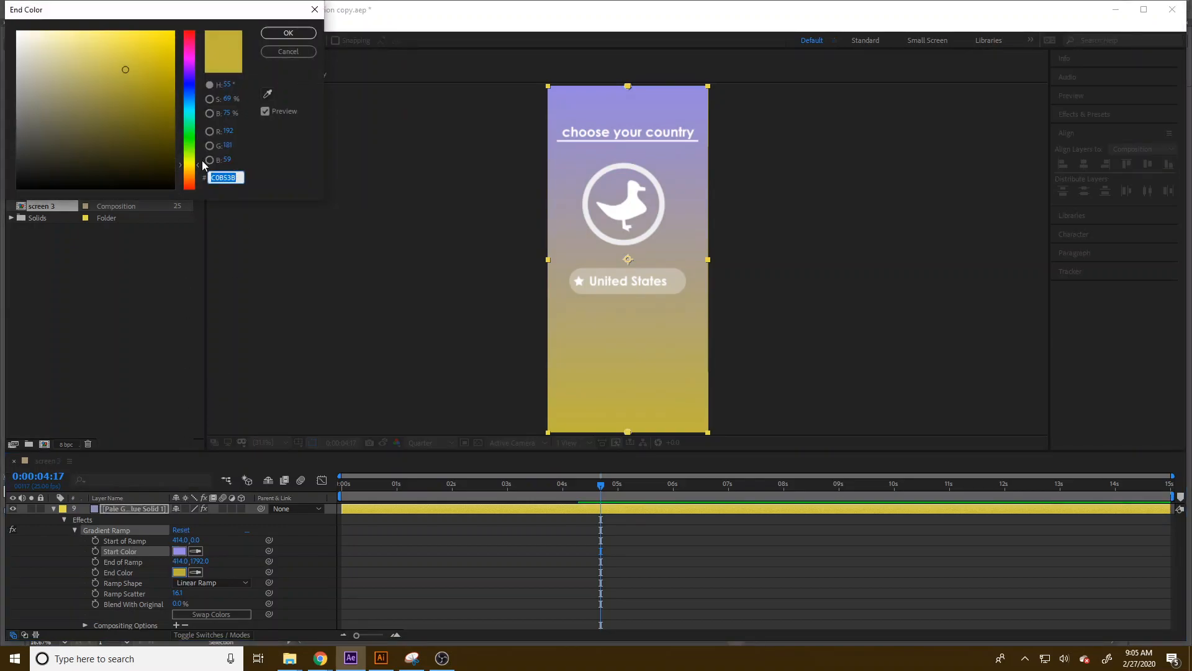
{"action": "left_click", "coordinate": [200, 163]}
{"action": "left_click_drag", "start_coordinate": [197, 157], "coordinate": [196, 152]}
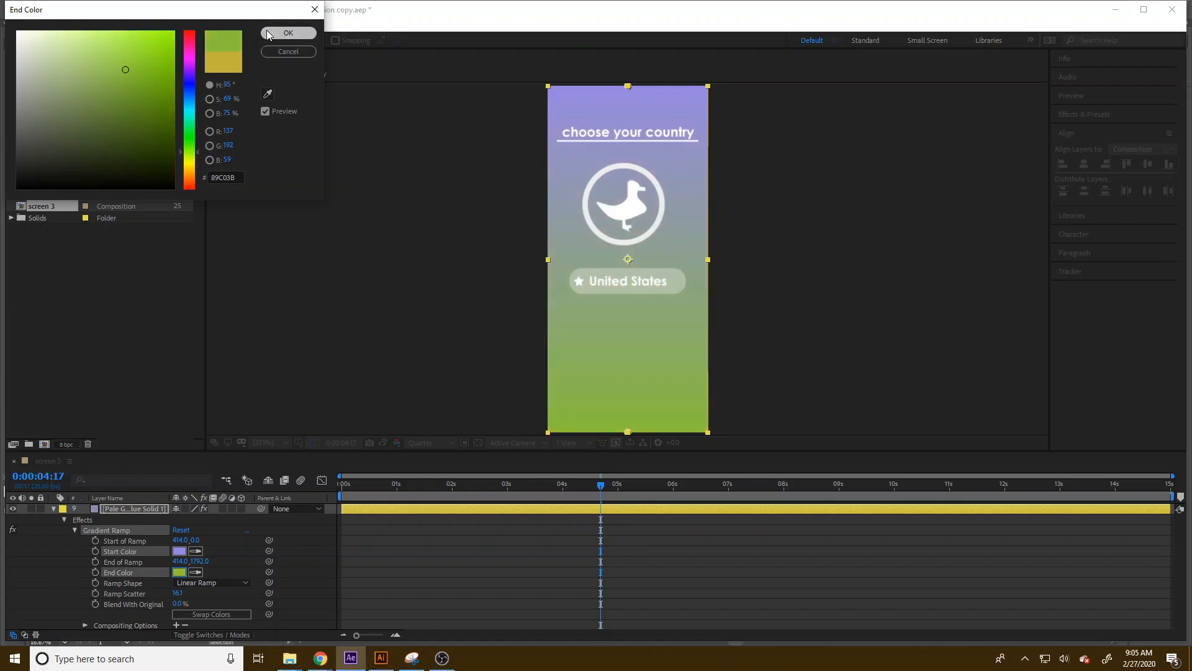
{"action": "left_click", "coordinate": [287, 33]}
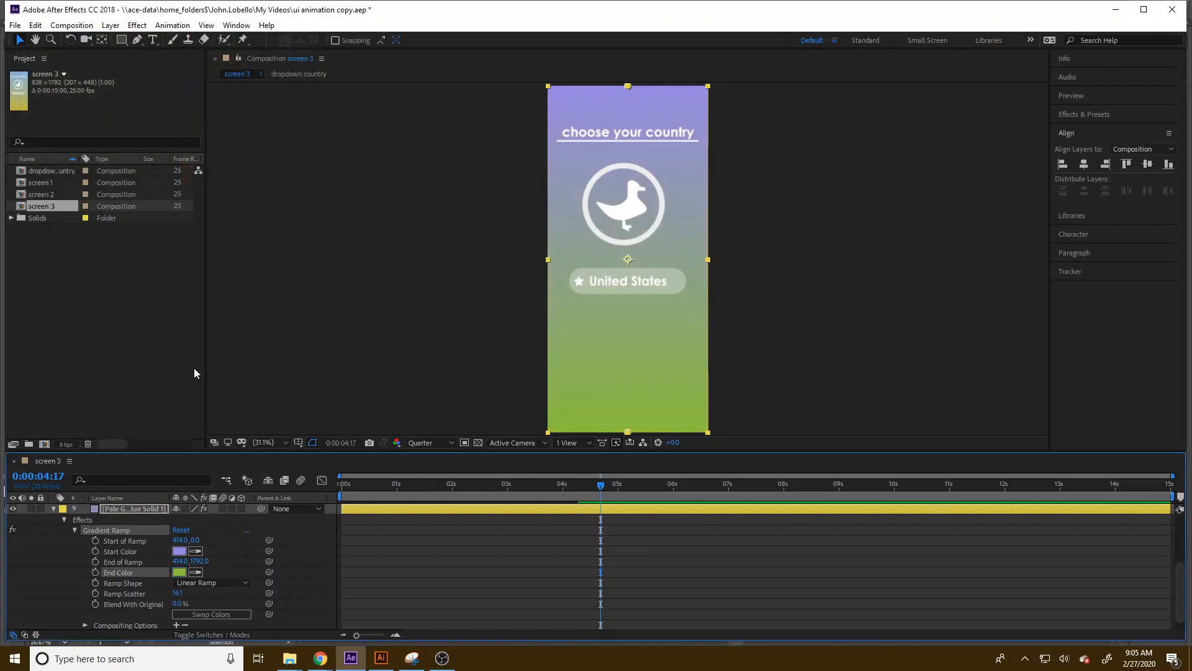
Step: Compare the thumbnails of the screen 1, screen 2 and screen 3 compositions
{"action": "left_click", "coordinate": [48, 183]}
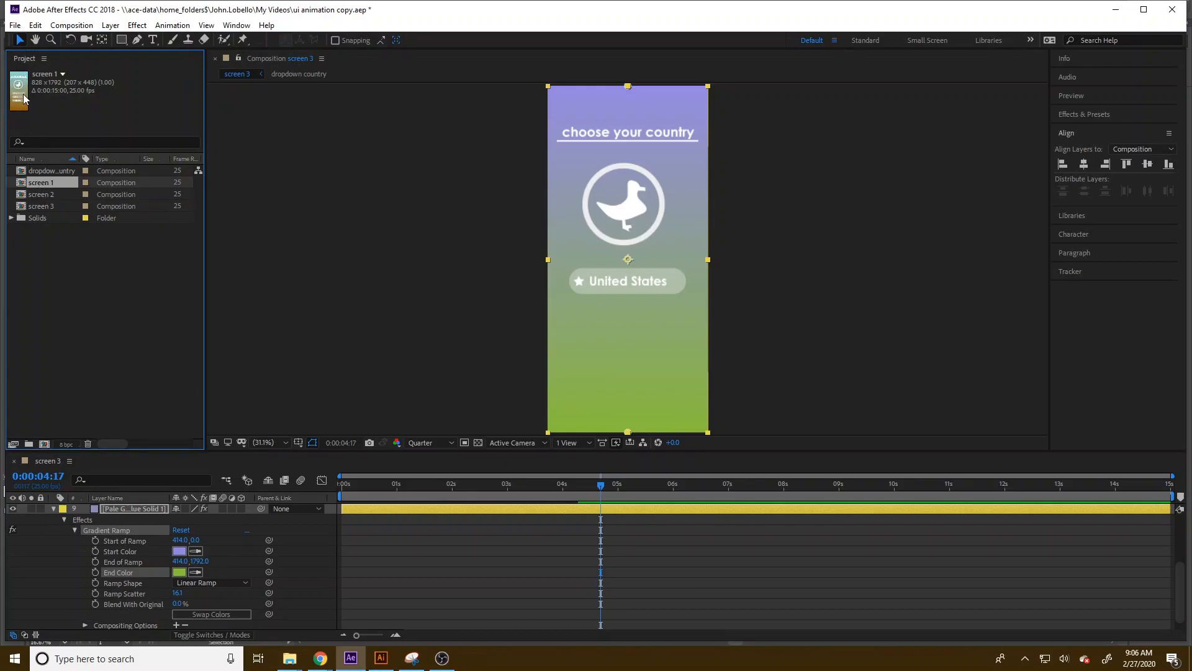
{"action": "left_click", "coordinate": [42, 195]}
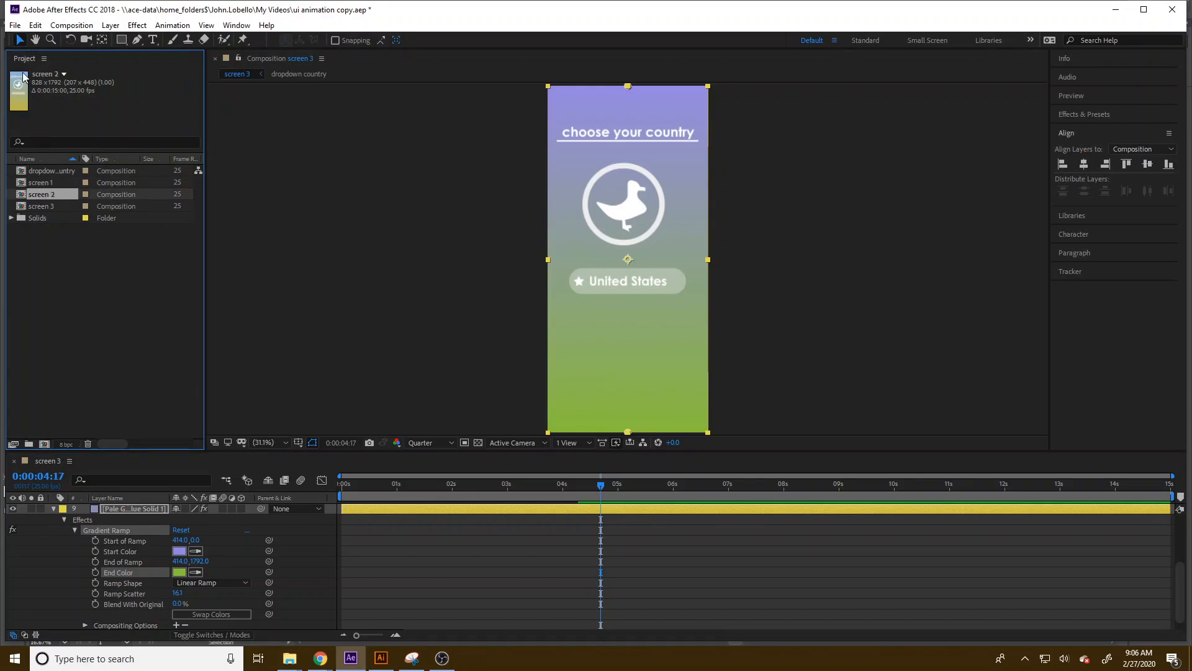
{"action": "left_click", "coordinate": [42, 202]}
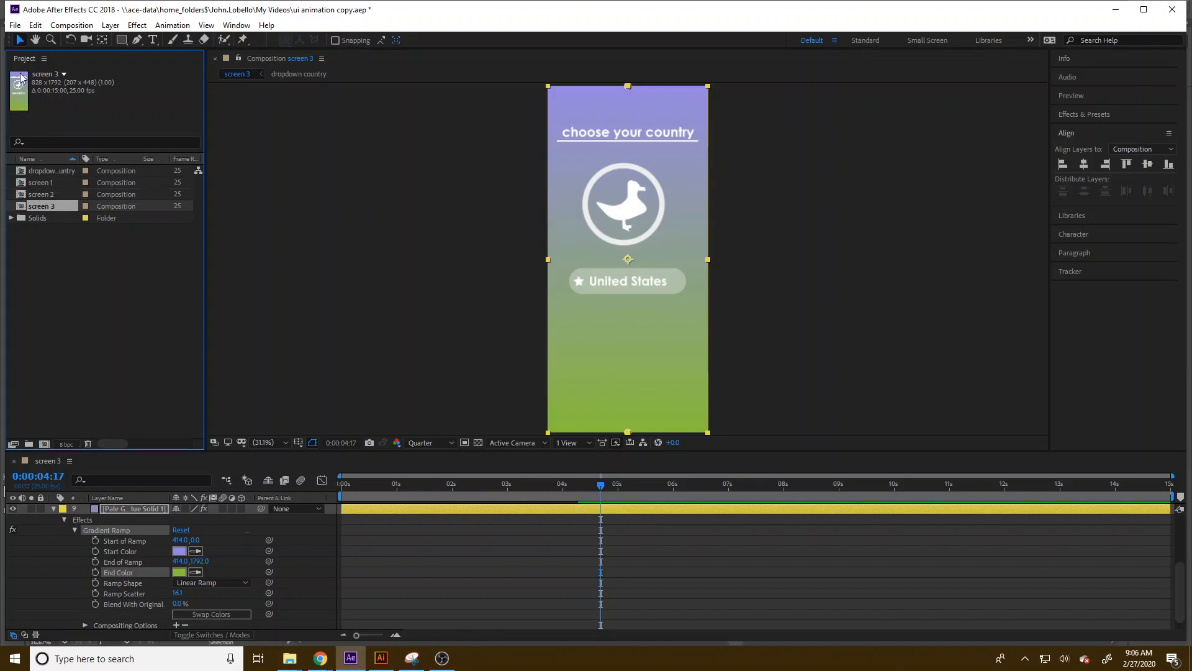
{"action": "left_click", "coordinate": [106, 333]}
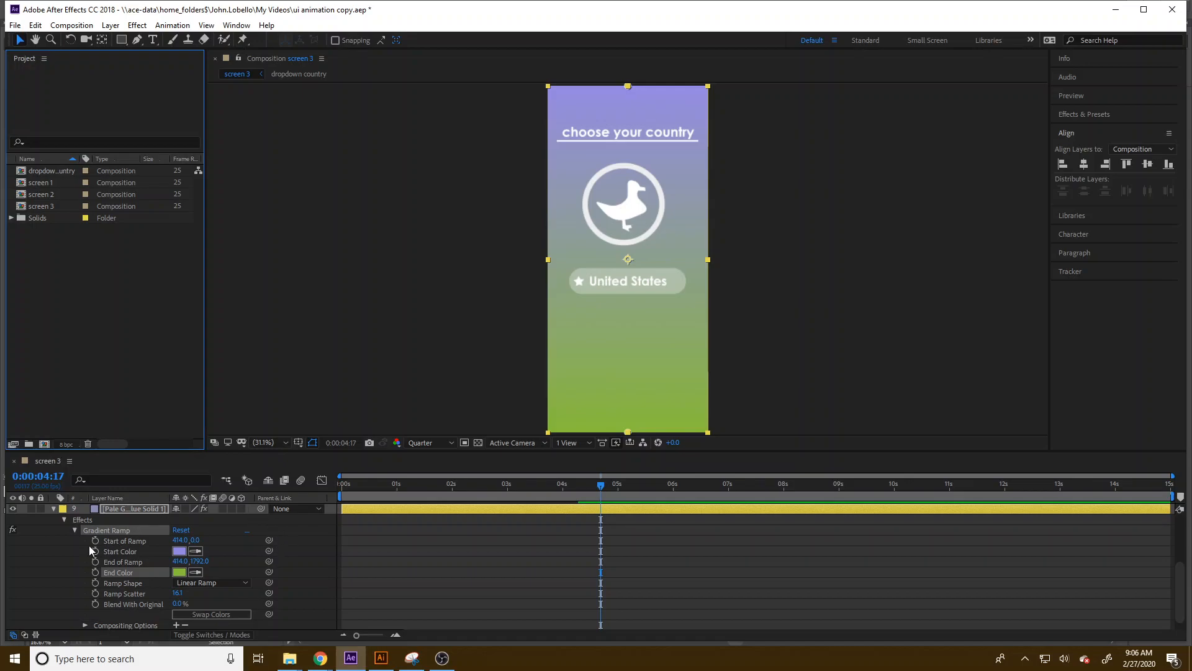
Step: Delete the dropdown country layer and the duck logo layer, Shape Layer 5, from screen 3
{"action": "left_click", "coordinate": [54, 508]}
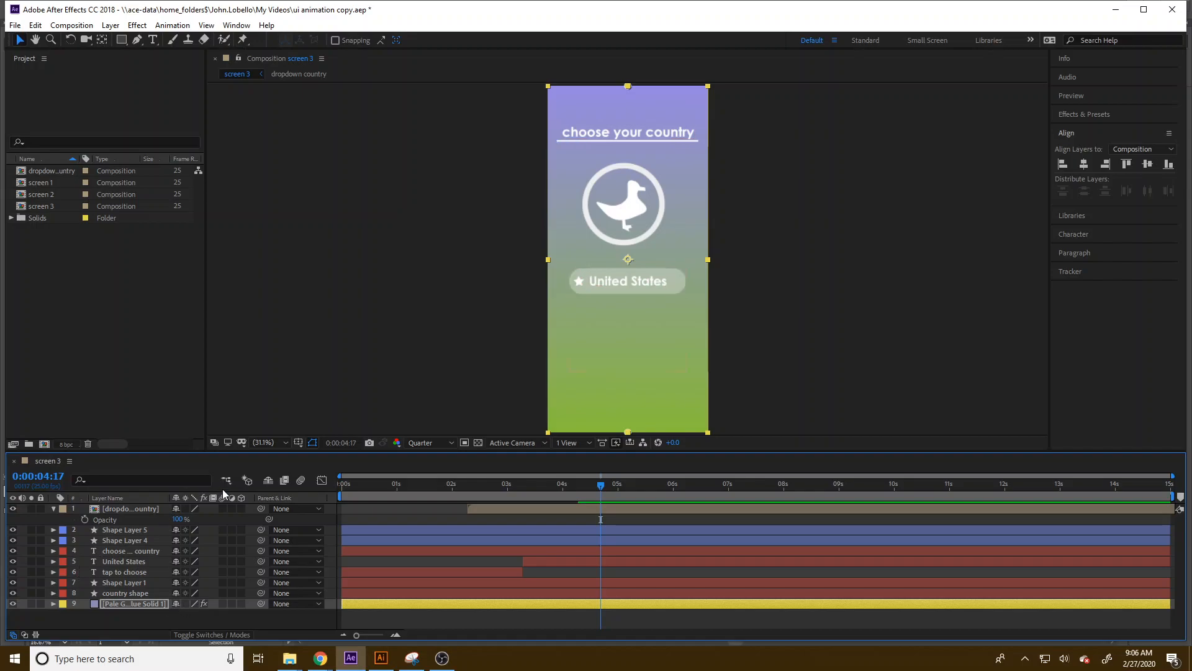
{"action": "left_click", "coordinate": [124, 509]}
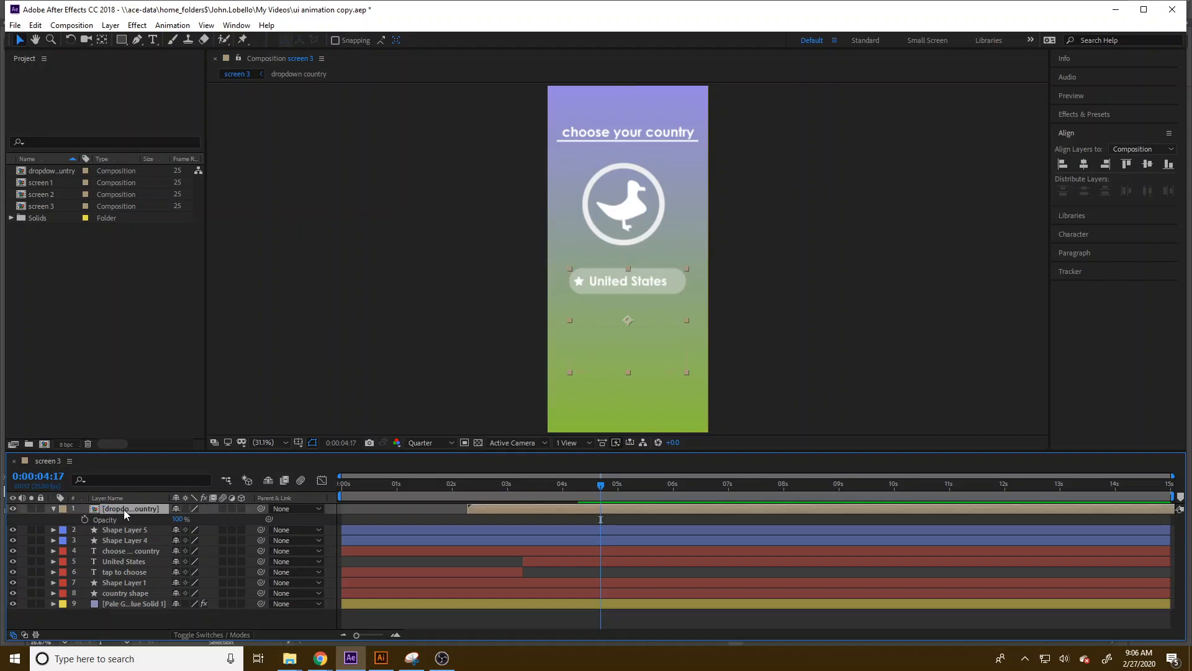
{"action": "key", "text": "Delete"}
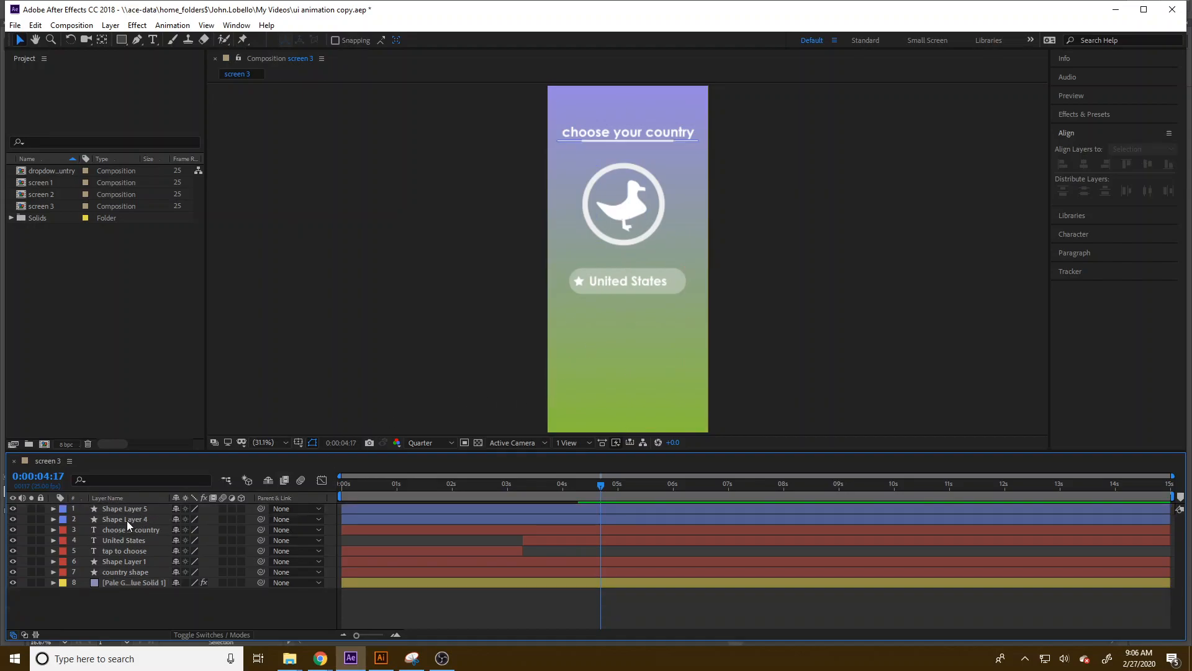
{"action": "left_click", "coordinate": [120, 508]}
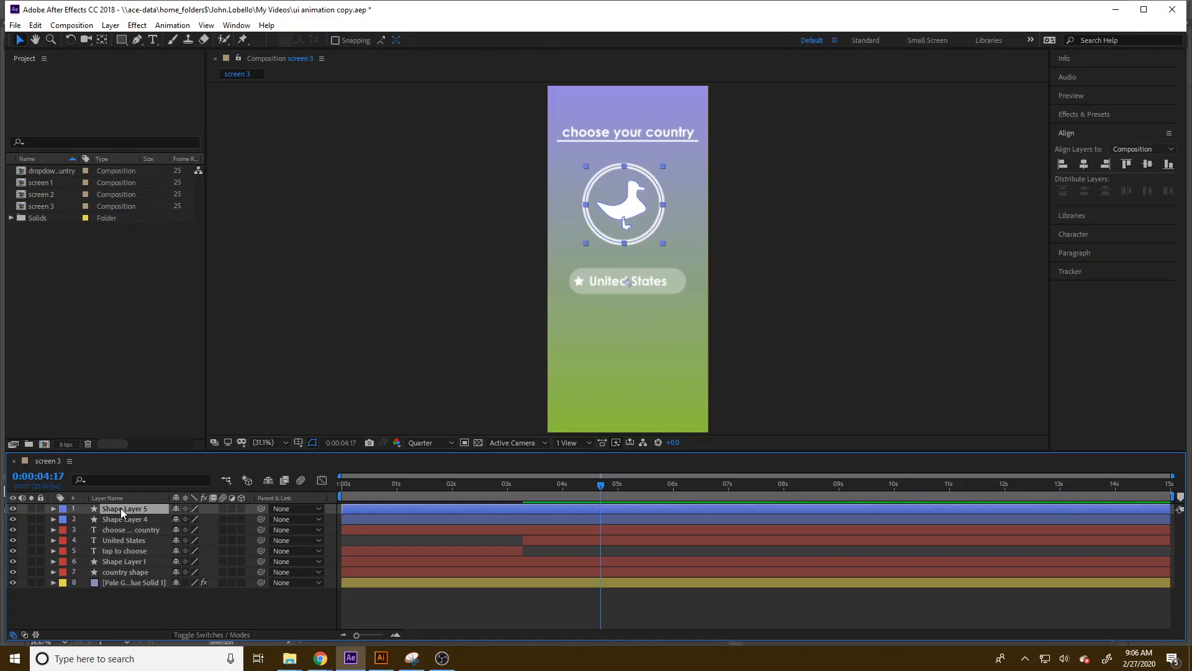
{"action": "key", "text": "Delete"}
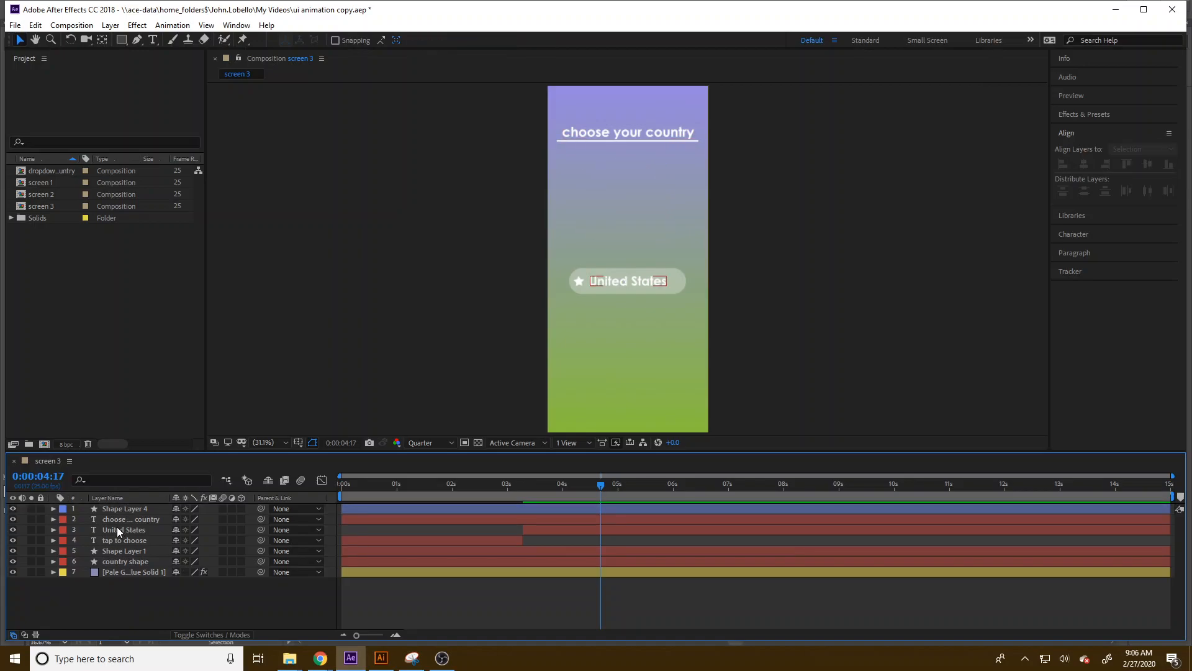
Step: Replace the "choose your country" heading text with "connect with friends"
{"action": "left_click", "coordinate": [116, 508]}
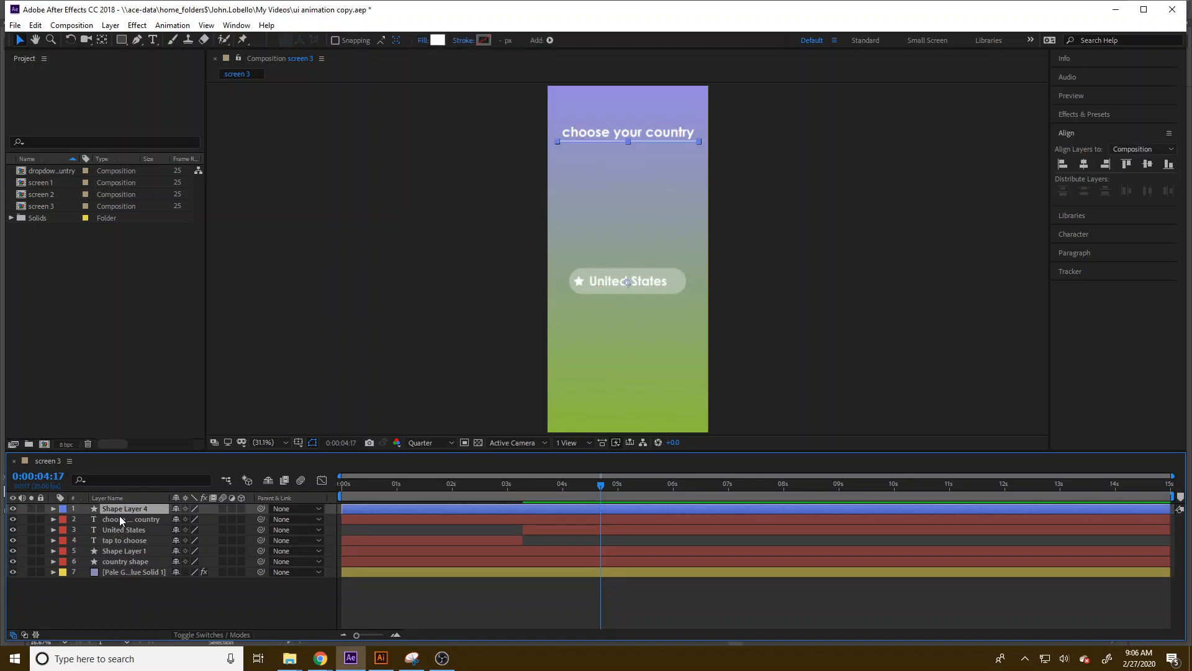
{"action": "left_click", "coordinate": [127, 521]}
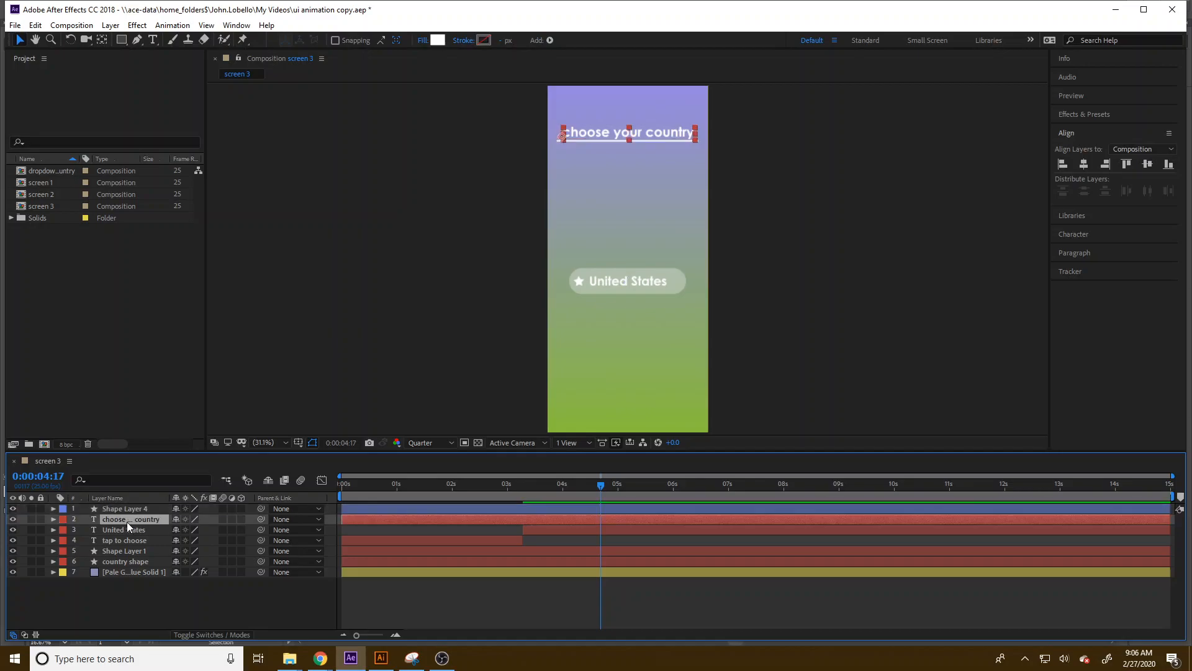
{"action": "key", "text": "t"}
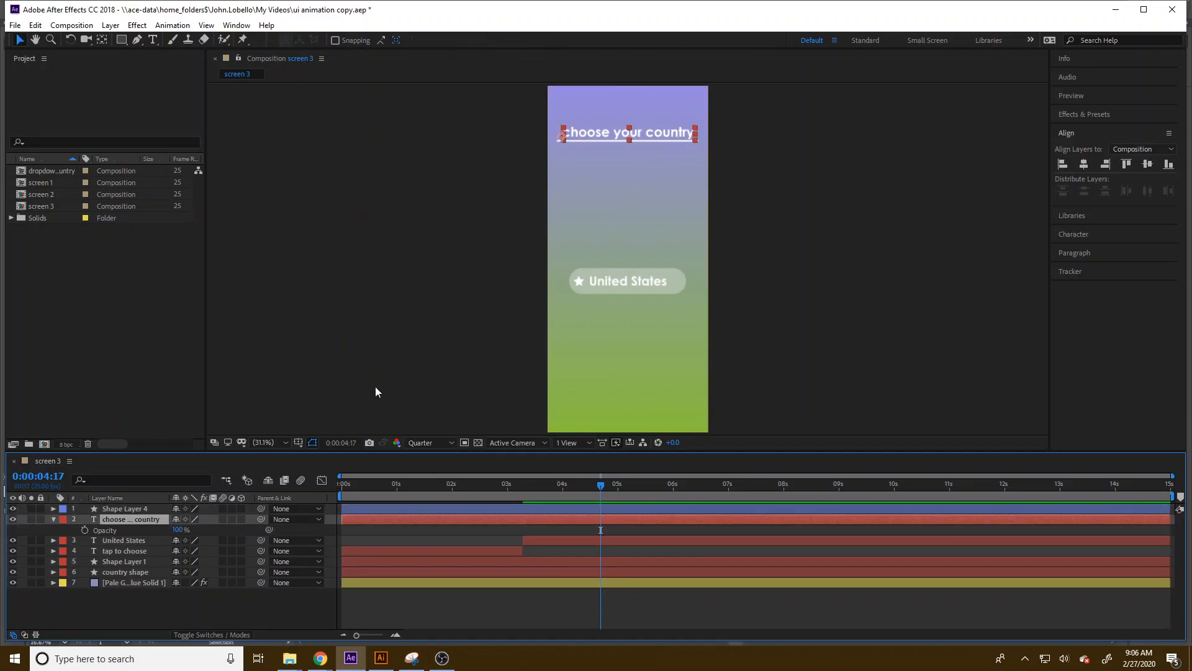
{"action": "left_click", "coordinate": [153, 39]}
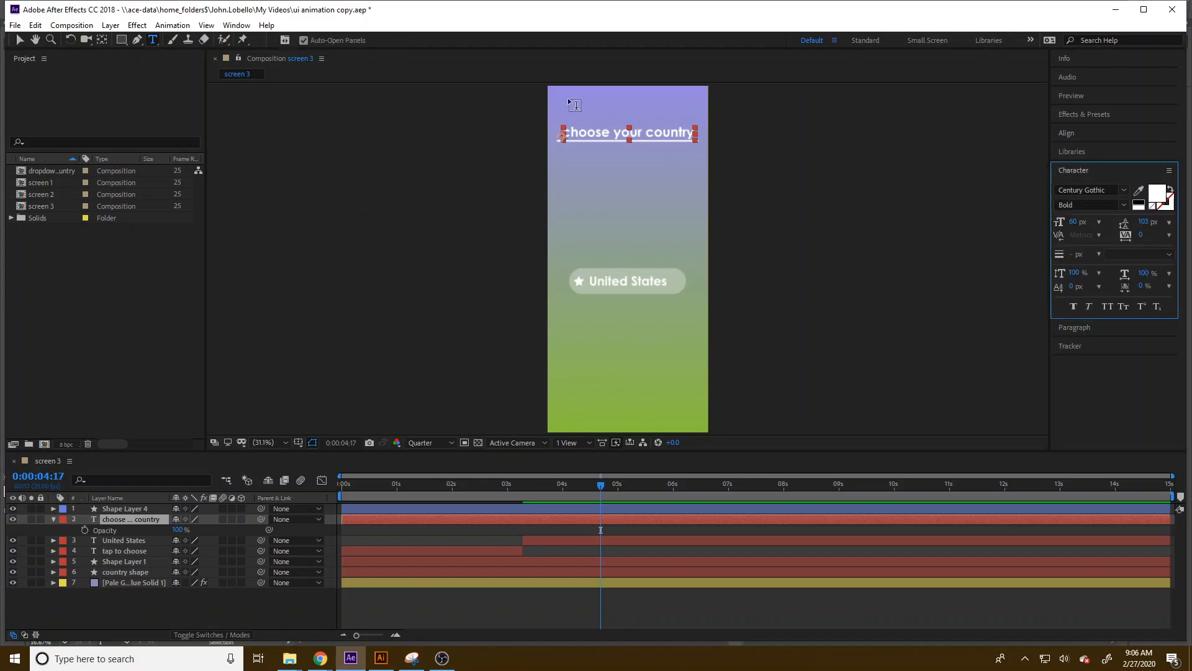
{"action": "triple_click", "coordinate": [612, 133]}
{"action": "type", "text": "connect wt"}
{"action": "key", "text": "BackSpace"}
{"action": "type", "text": "ith friends"}
{"action": "left_click", "coordinate": [244, 616]}
{"action": "mouse_move", "coordinate": [384, 663]}
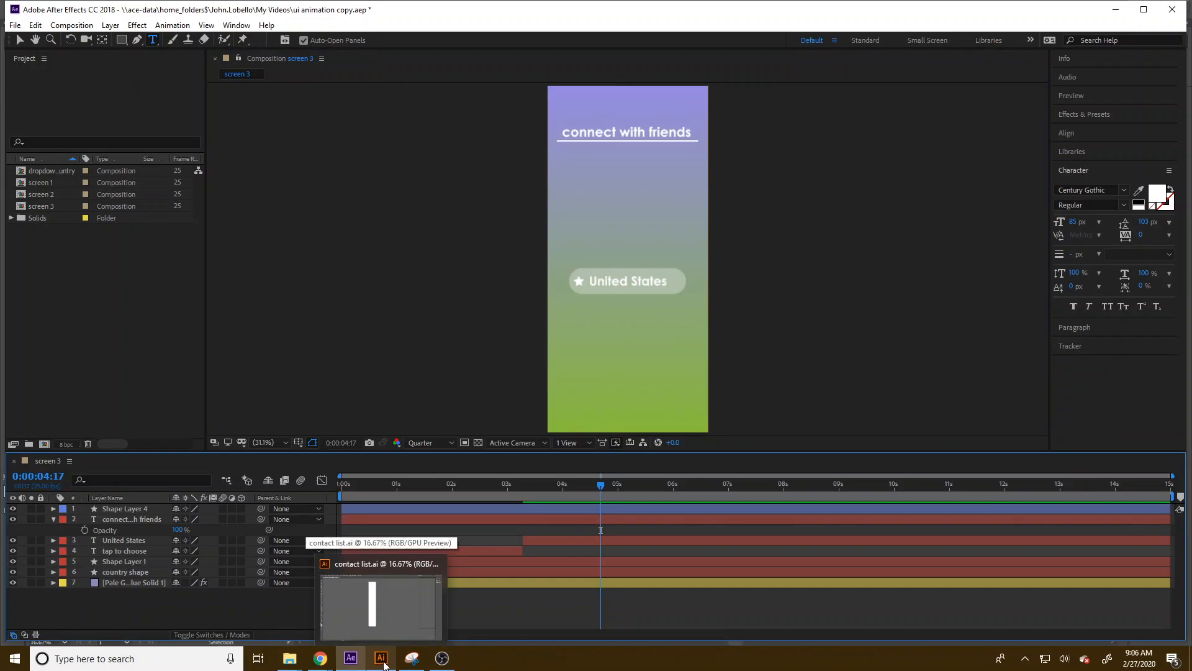
{"action": "mouse_move", "coordinate": [442, 663]}
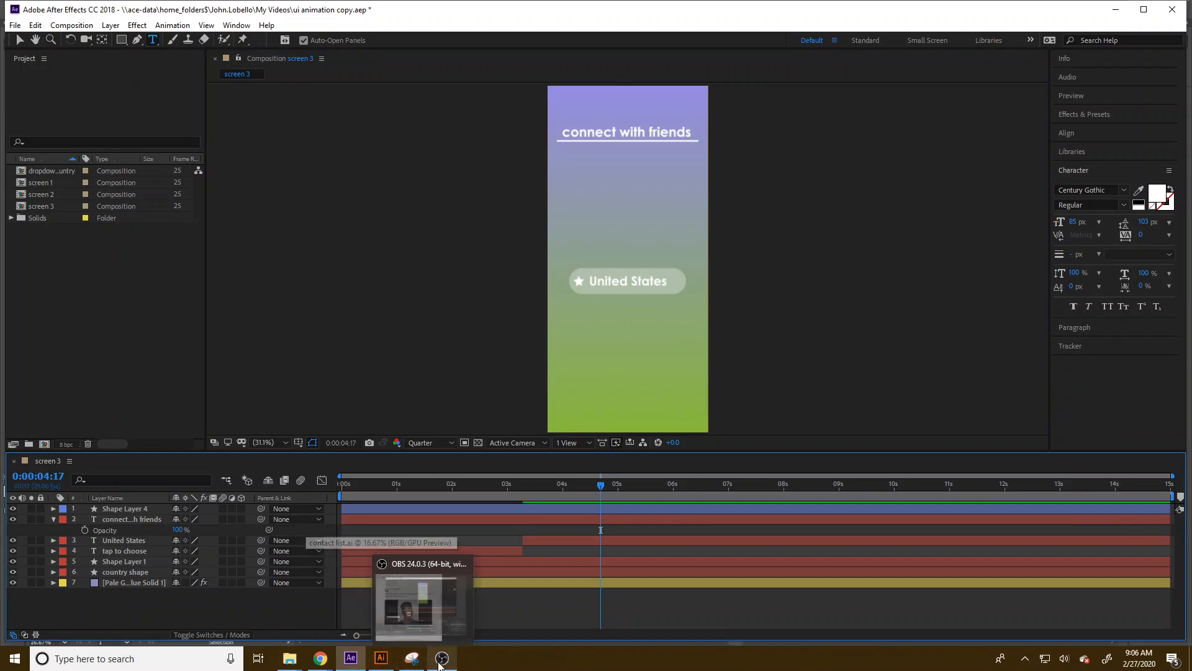
{"action": "left_click", "coordinate": [441, 661]}
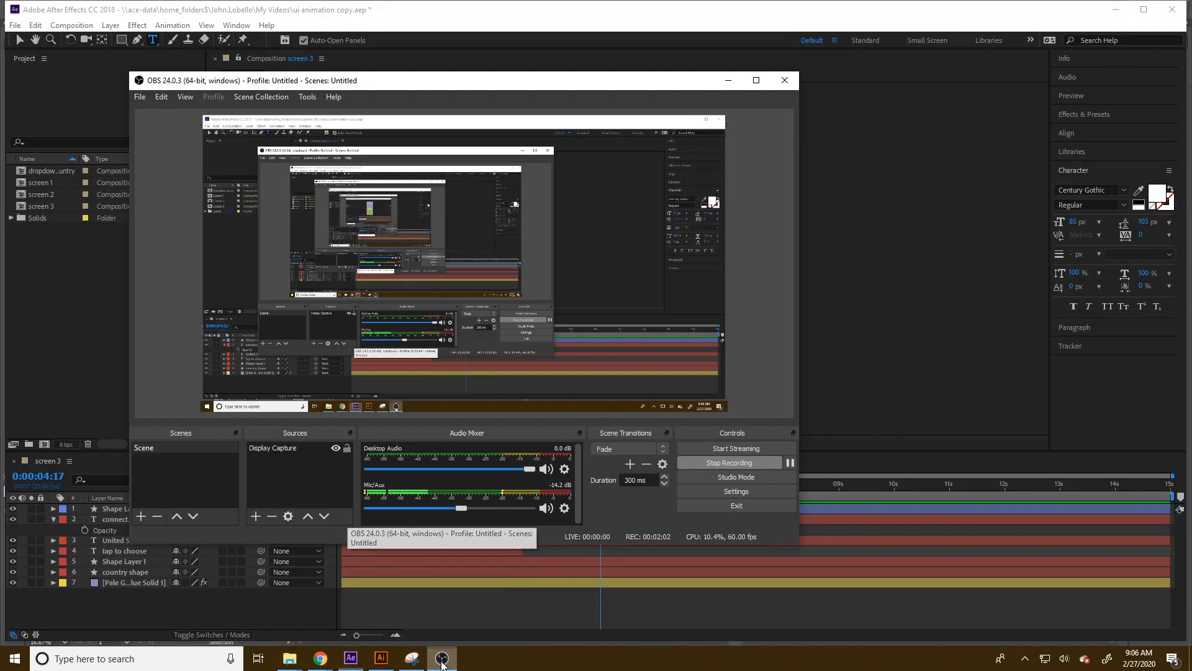
{"action": "left_click", "coordinate": [791, 463]}
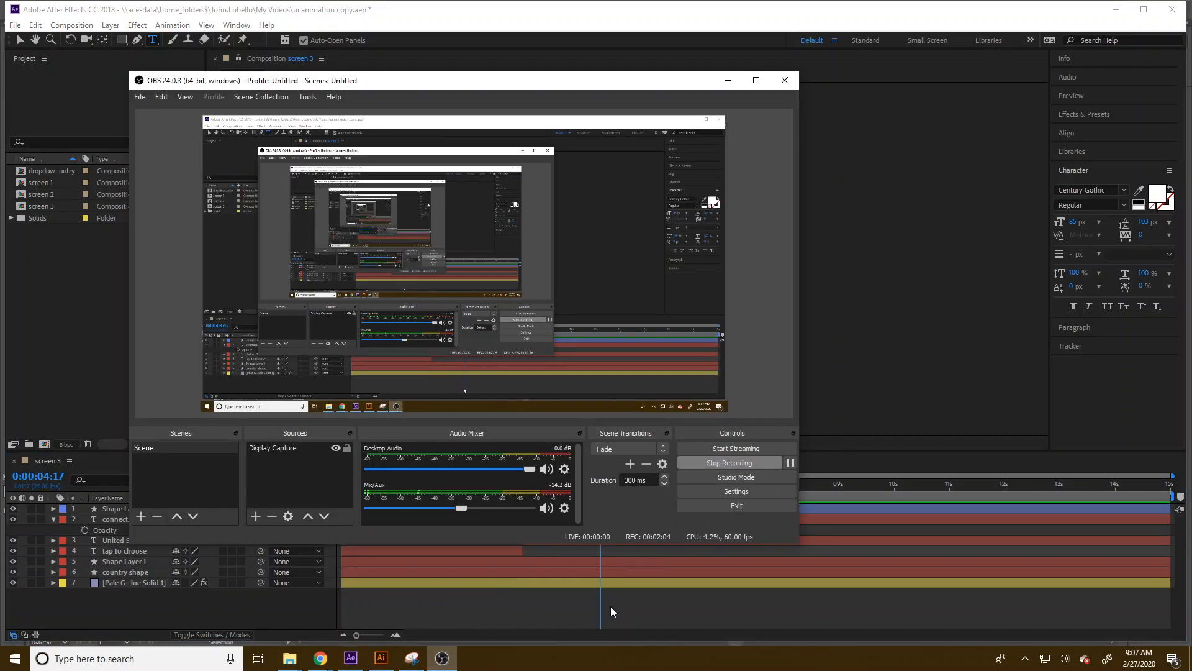
{"action": "left_click", "coordinate": [790, 463]}
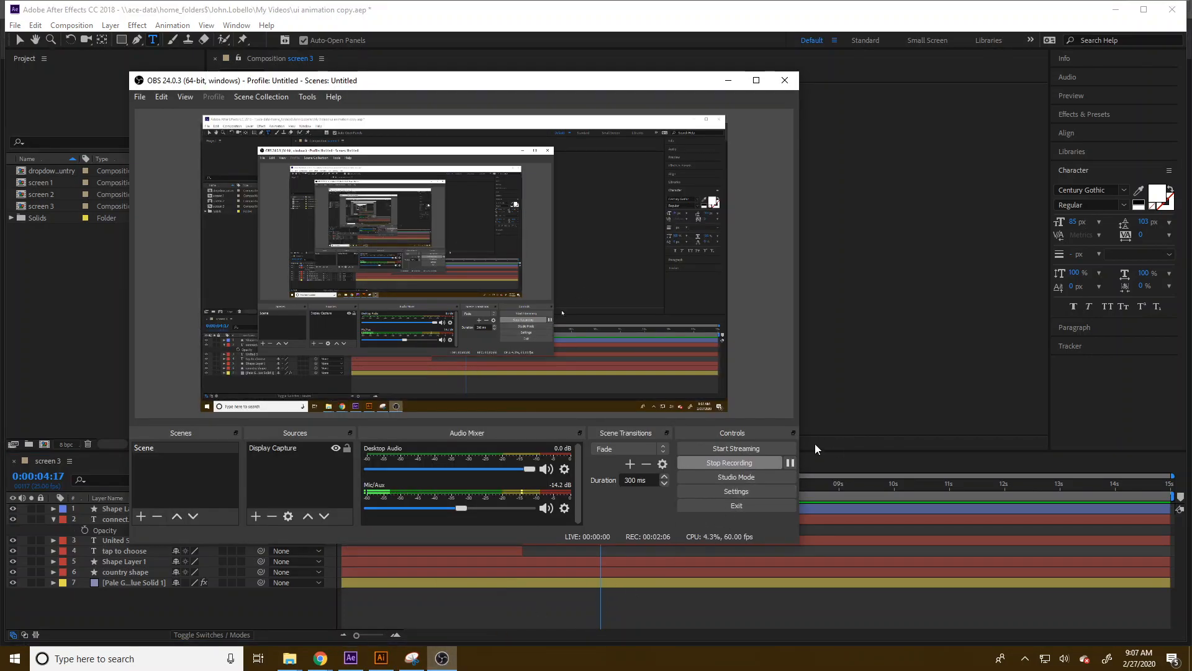
{"action": "left_click", "coordinate": [856, 399]}
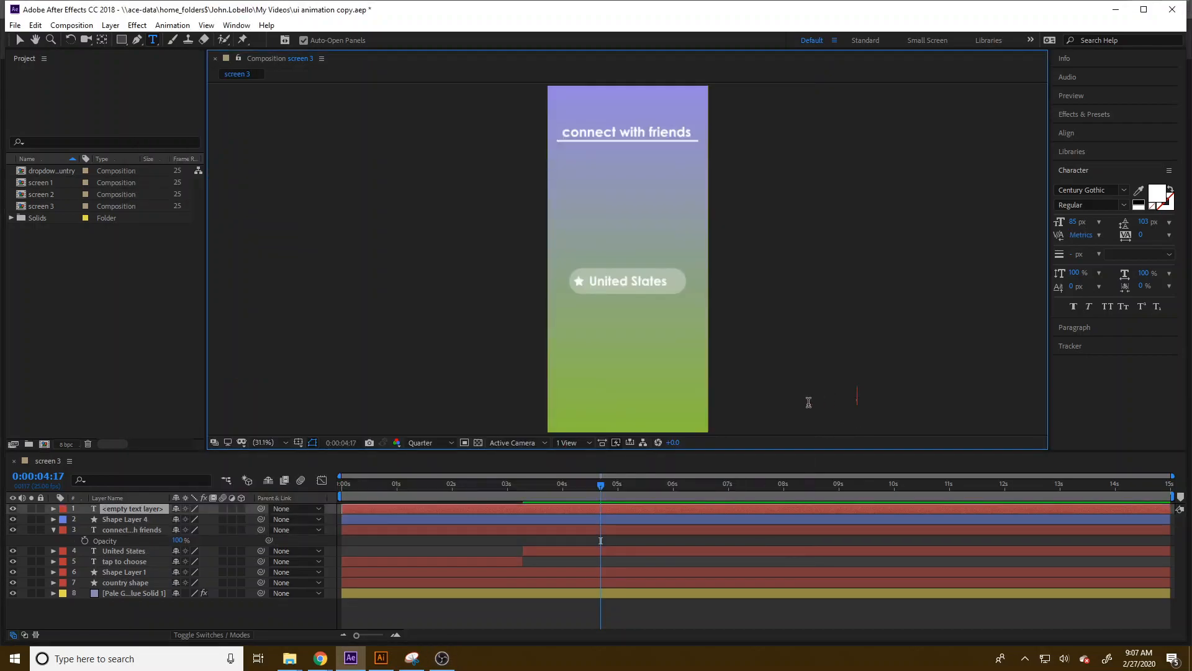
{"action": "key", "text": "ctrl+z"}
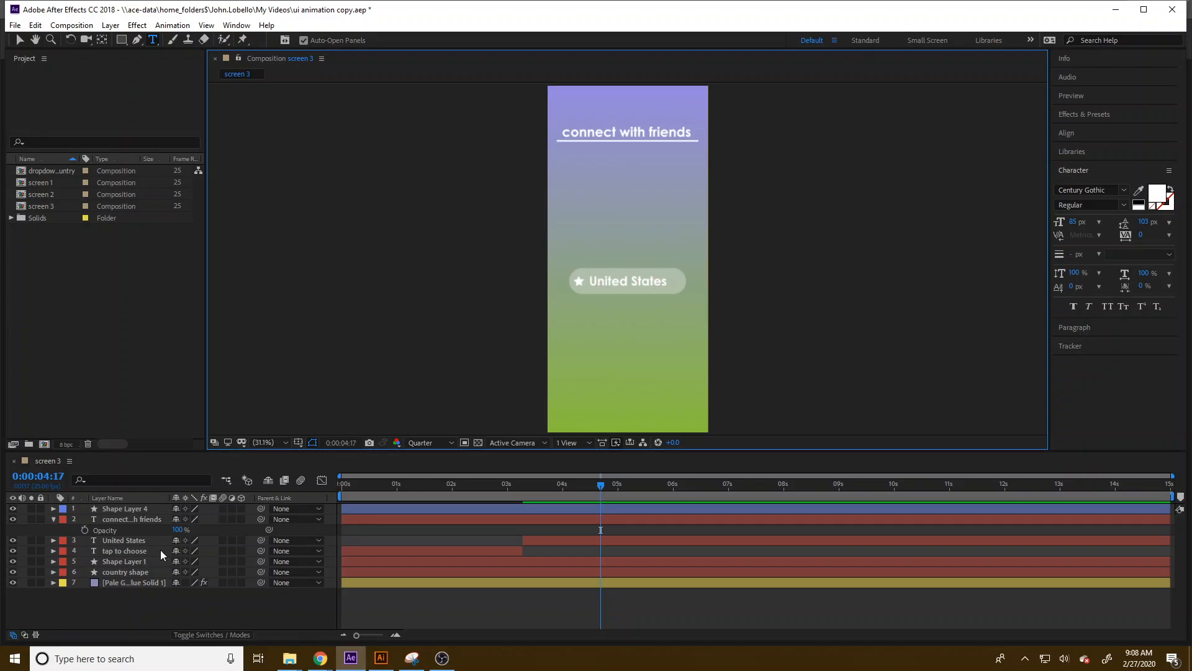
Step: Delete the United States, tap to choose, Shape Layer 1 and country shape layers from screen 3, and save the project
{"action": "left_click", "coordinate": [122, 542]}
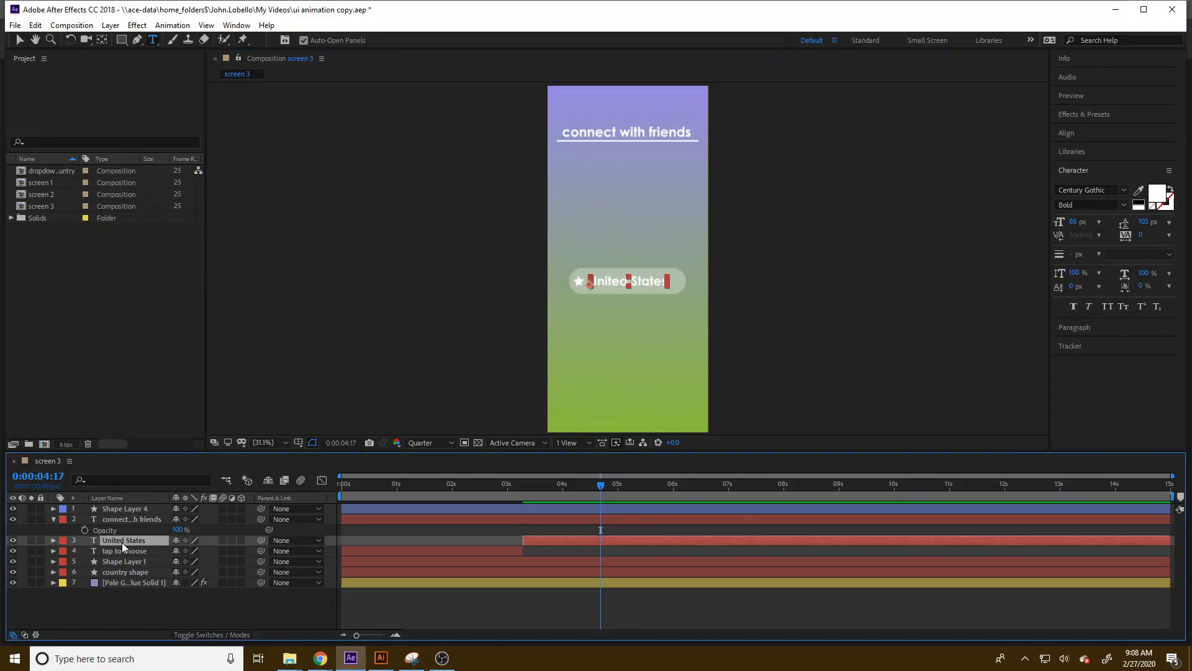
{"action": "key", "text": "Delete"}
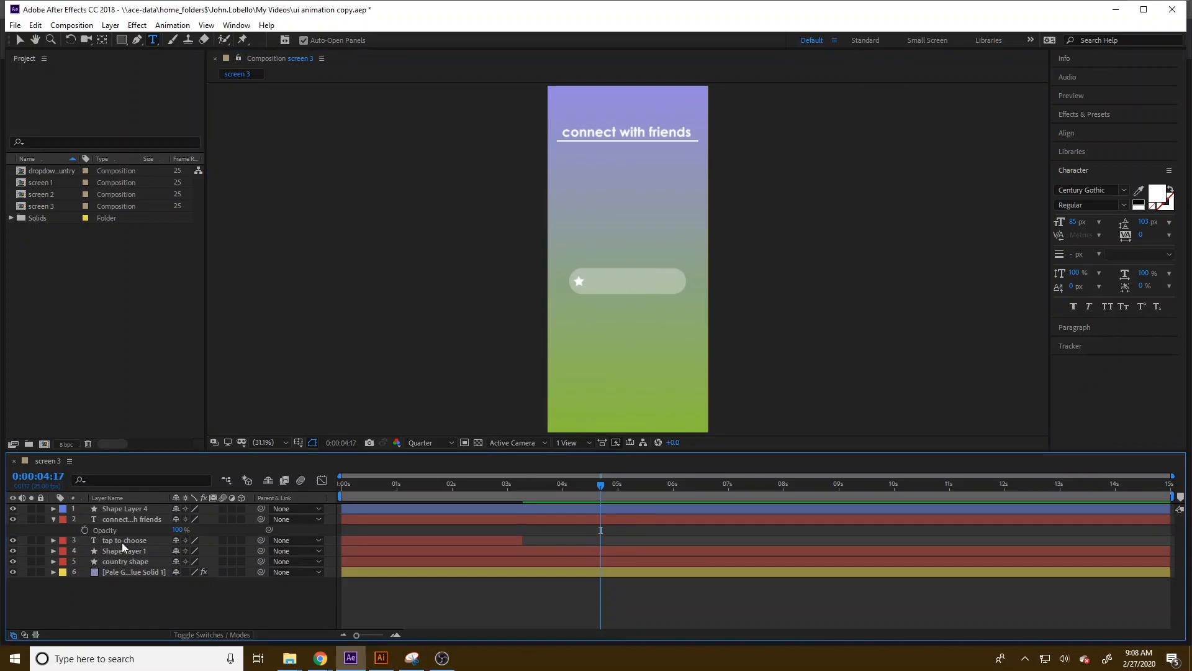
{"action": "left_click", "coordinate": [122, 542]}
{"action": "key", "text": "Delete"}
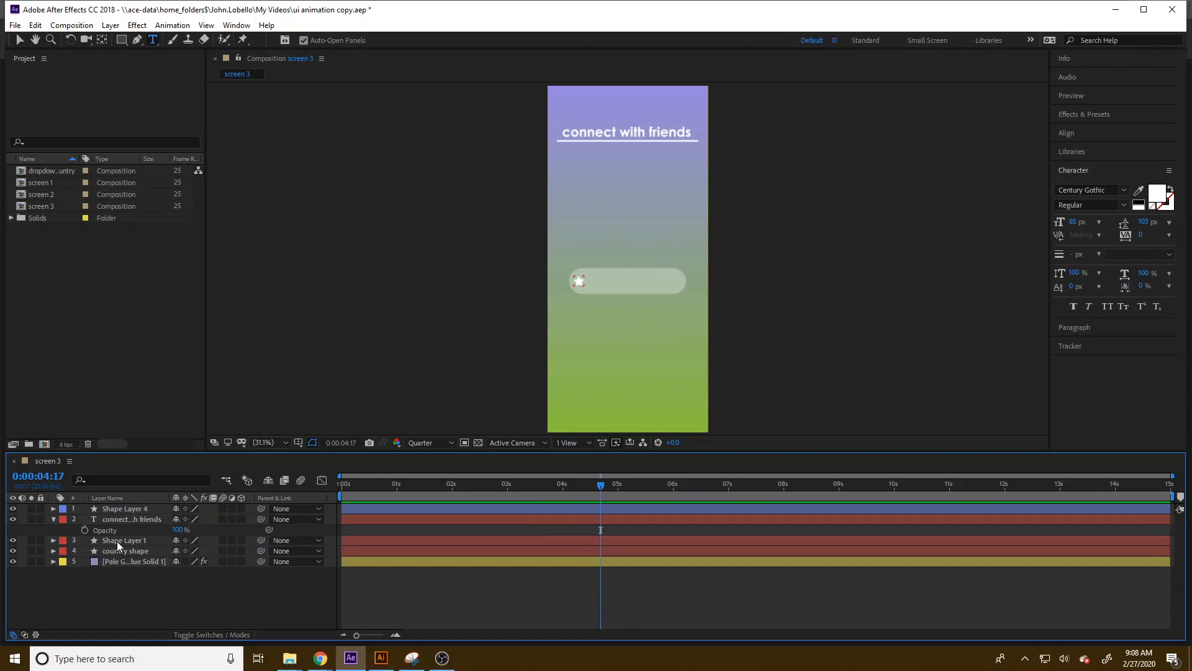
{"action": "left_click", "coordinate": [118, 540]}
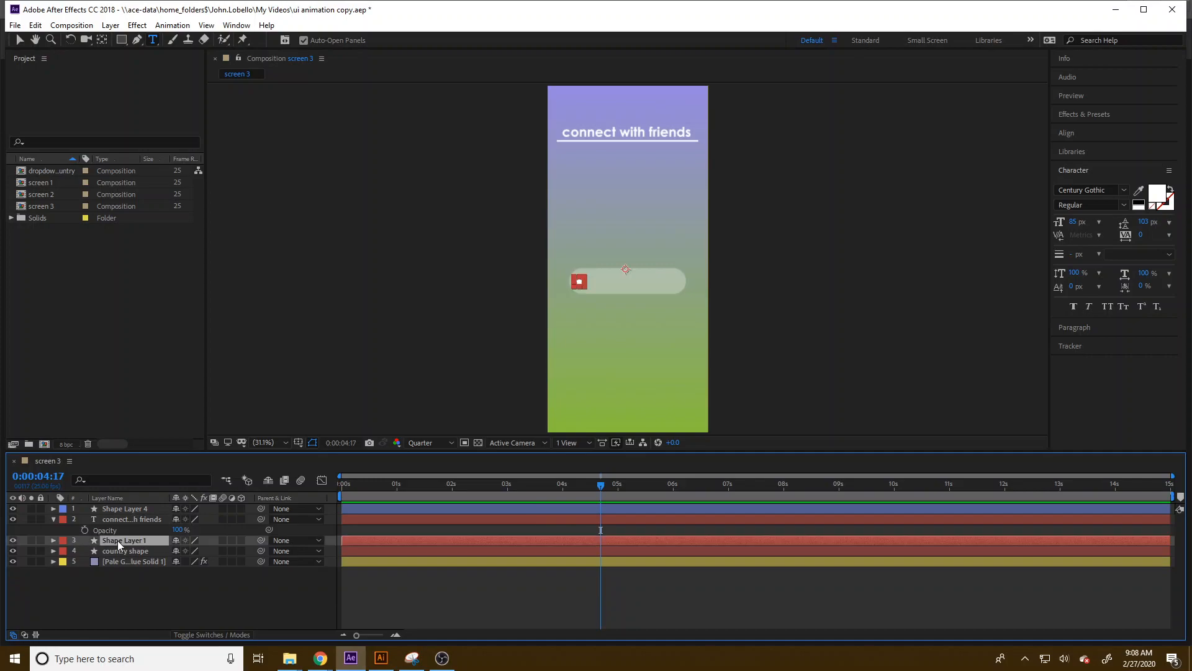
{"action": "key", "text": "Delete"}
{"action": "left_click", "coordinate": [121, 539]}
{"action": "key", "text": "Delete"}
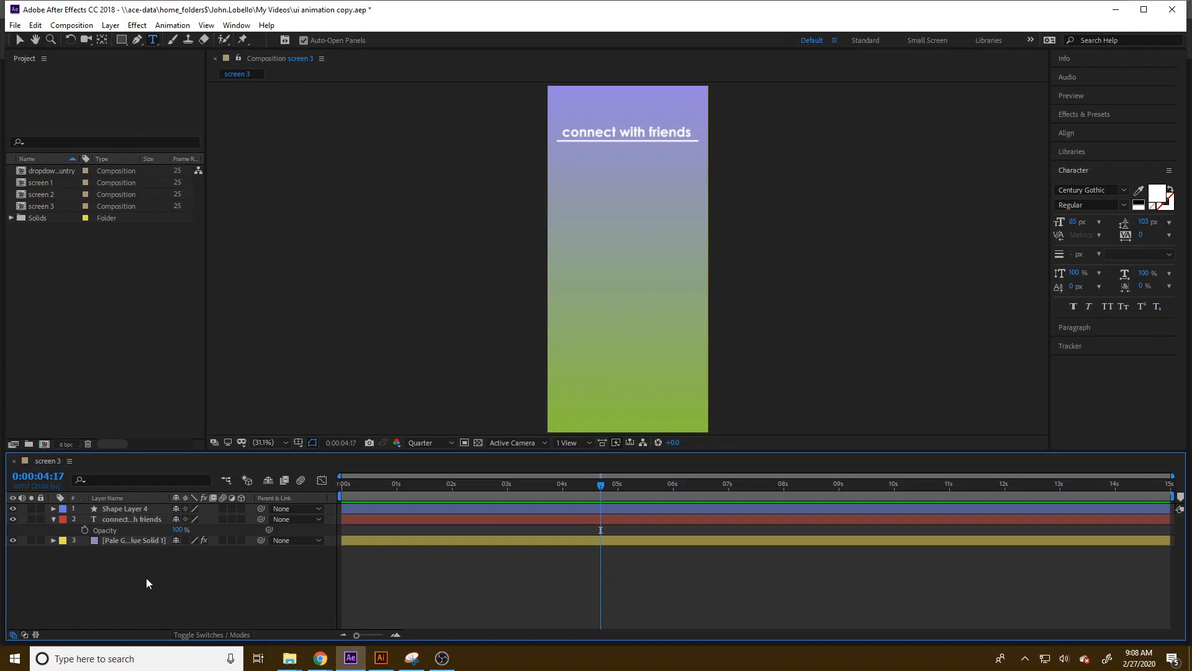
{"action": "key", "text": "ctrl+s"}
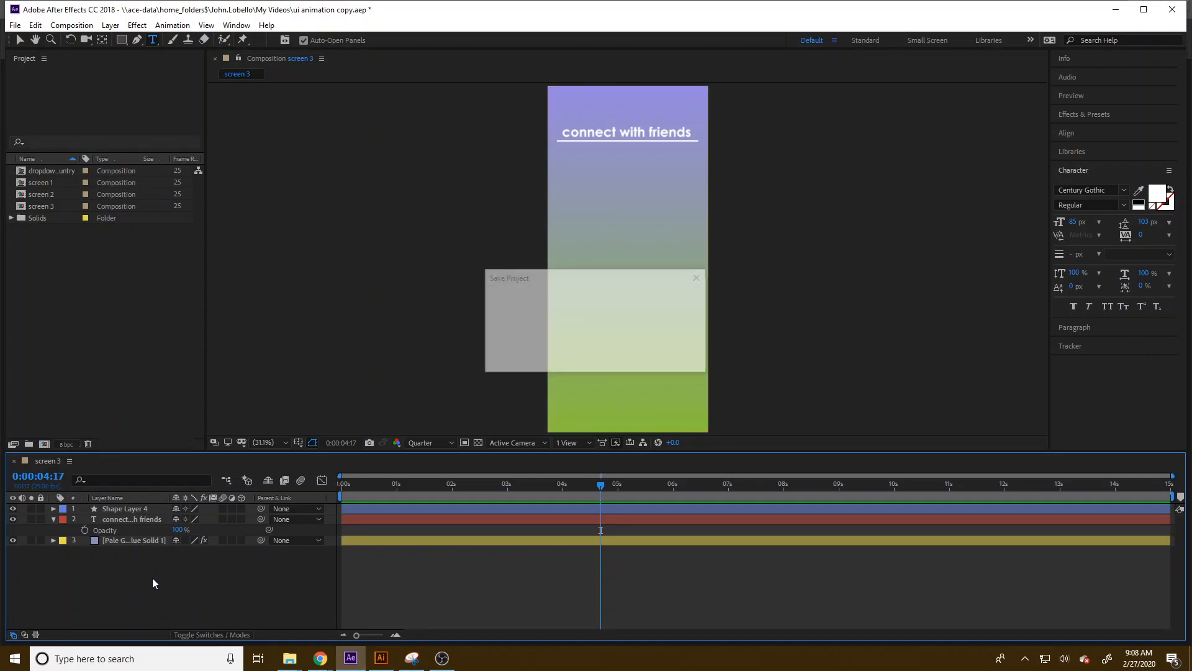
{"action": "mouse_move", "coordinate": [385, 664]}
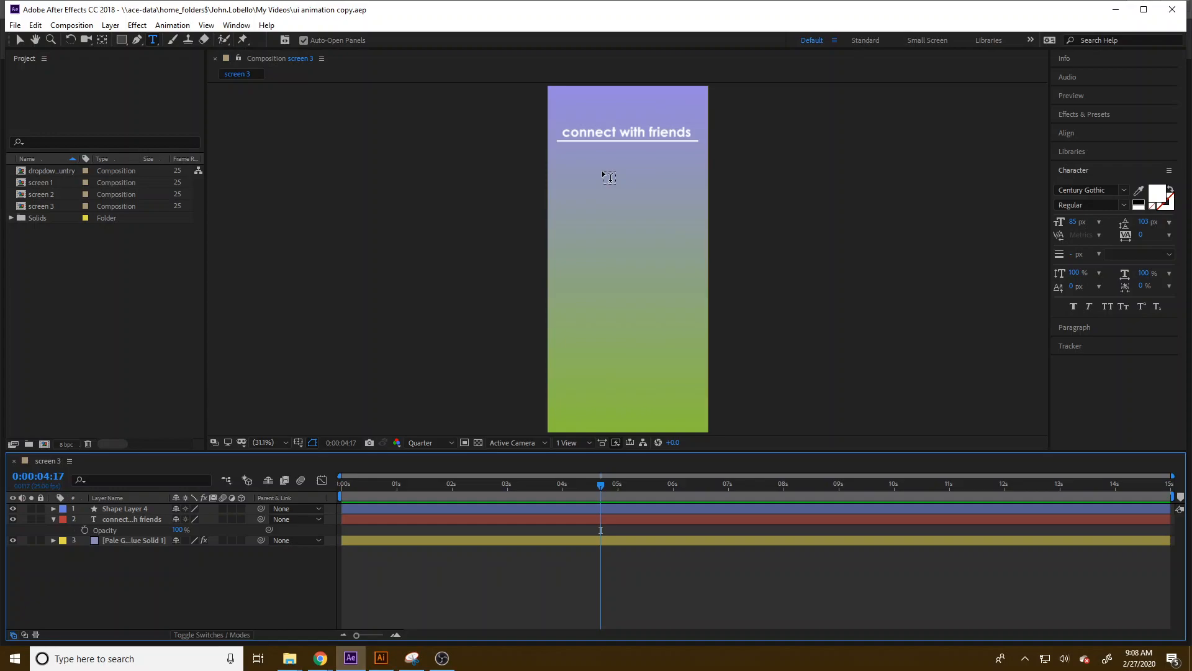
Step: Inspect the Rectangle Path 1 size of Shape Layer 4, the line under the heading
{"action": "left_click", "coordinate": [151, 521]}
{"action": "left_click", "coordinate": [154, 539]}
{"action": "left_click", "coordinate": [135, 509]}
{"action": "left_click", "coordinate": [136, 508]}
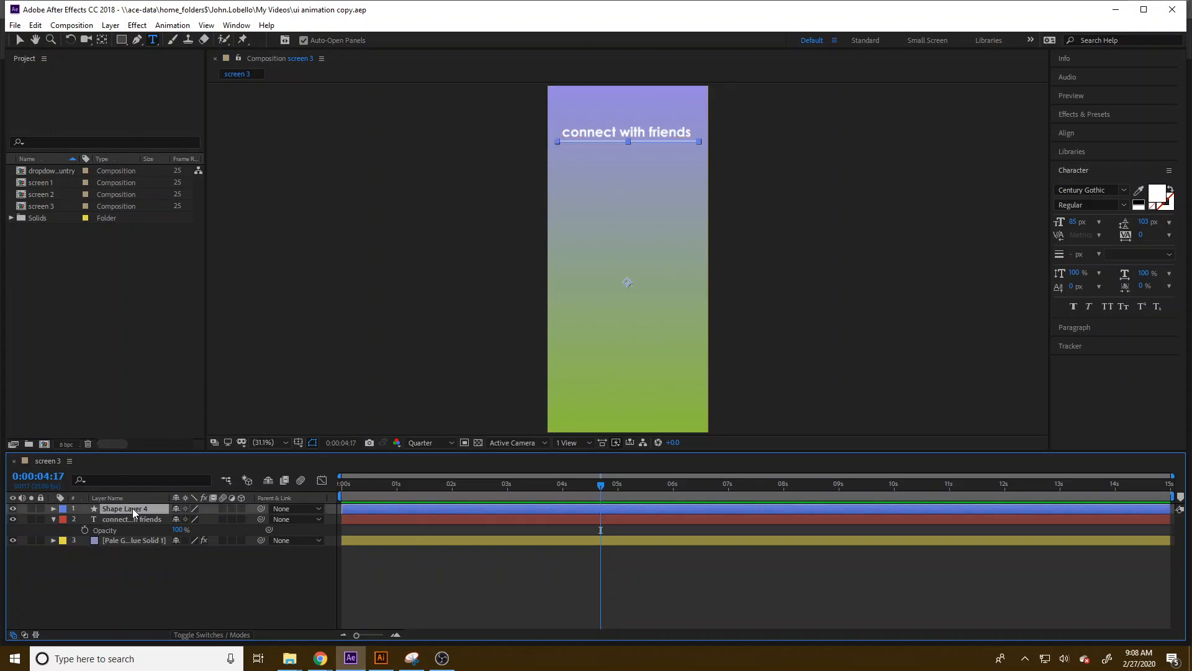
{"action": "left_click", "coordinate": [53, 509]}
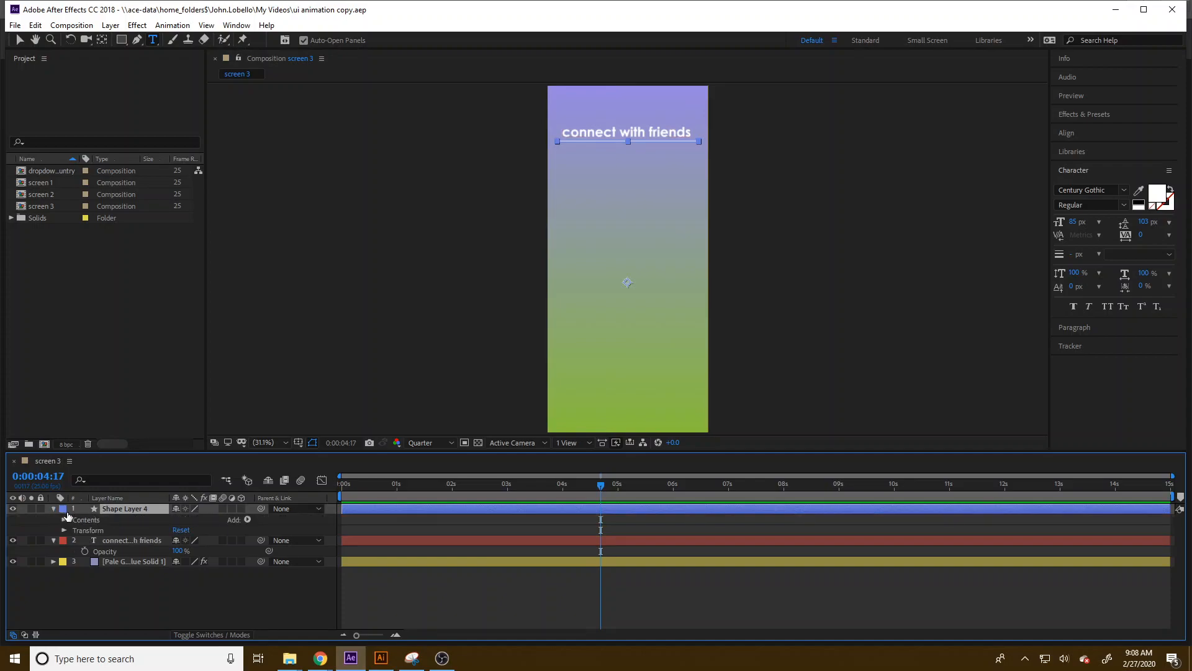
{"action": "left_click", "coordinate": [65, 520]}
{"action": "left_click", "coordinate": [74, 530]}
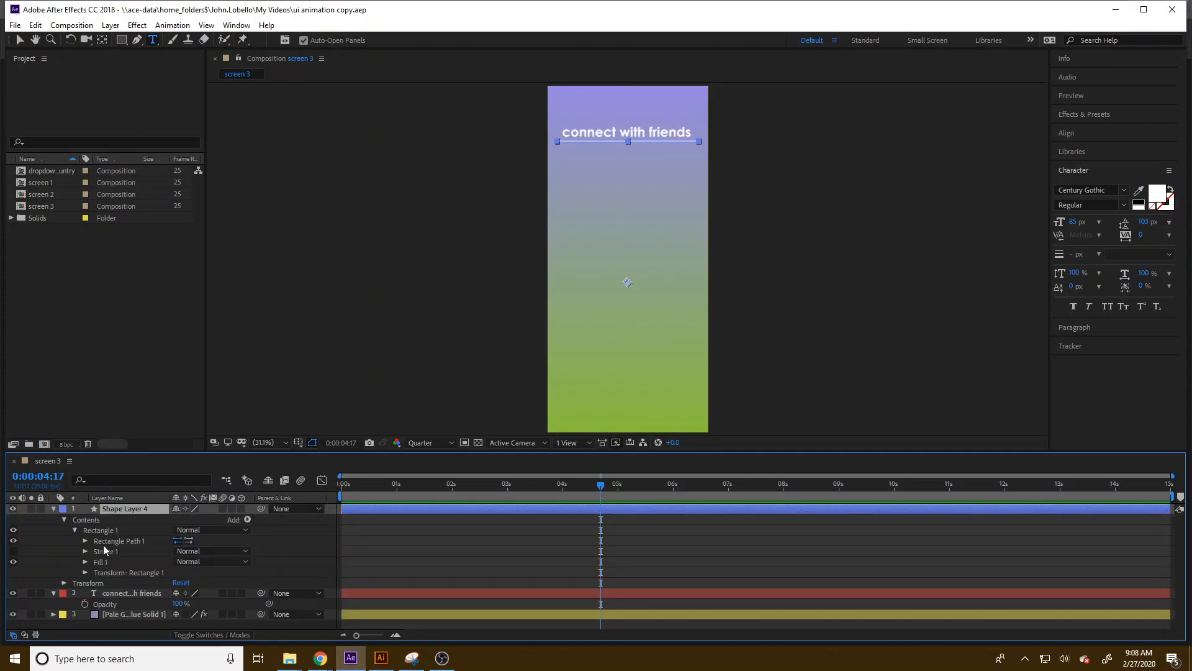
{"action": "left_click", "coordinate": [85, 541]}
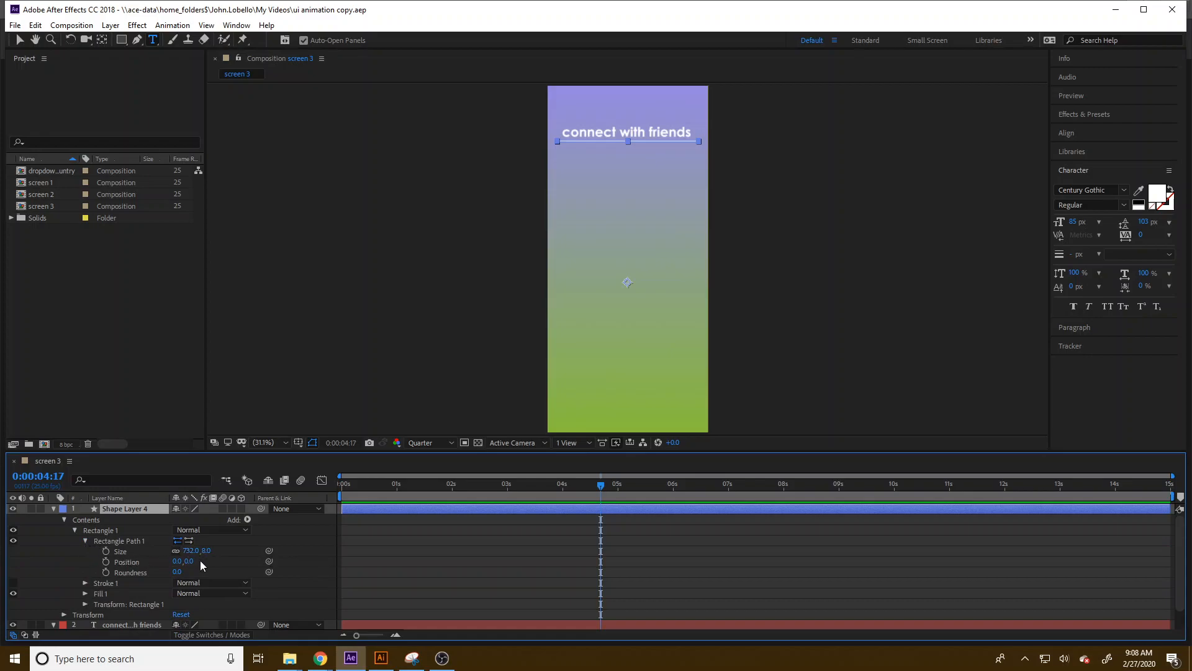
Step: Open Notepad and note the underline's width, 732, then collapse Shape Layer 4's properties in After Effects
{"action": "left_click", "coordinate": [193, 655]}
{"action": "type", "text": "note"}
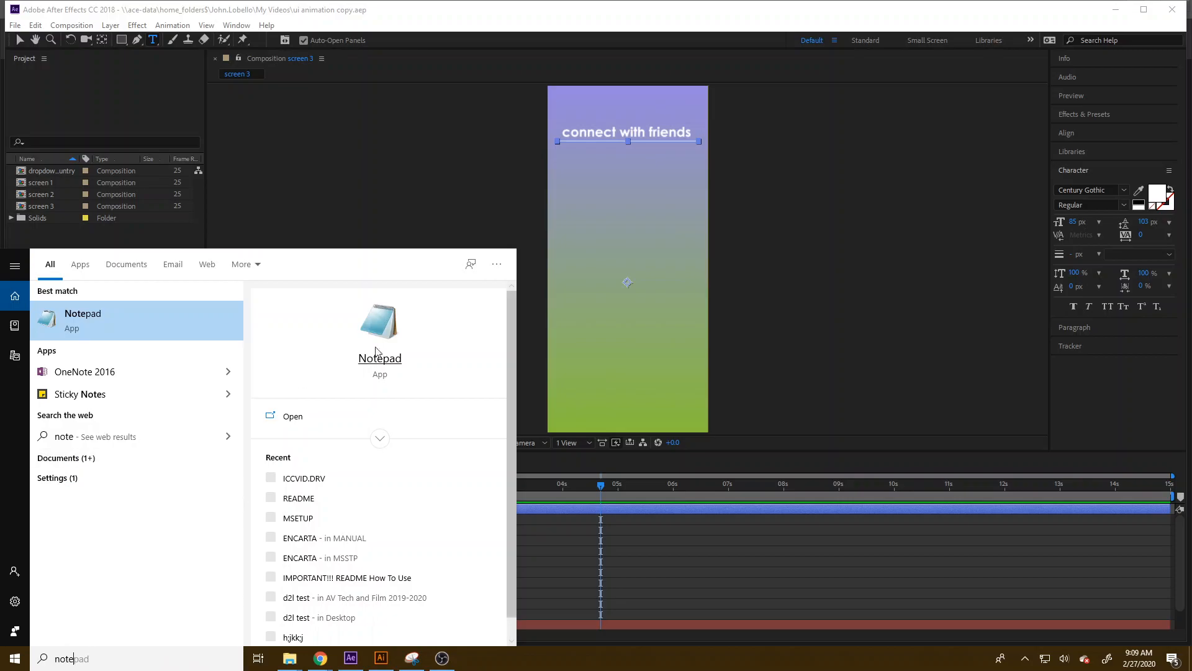
{"action": "key", "text": "Return"}
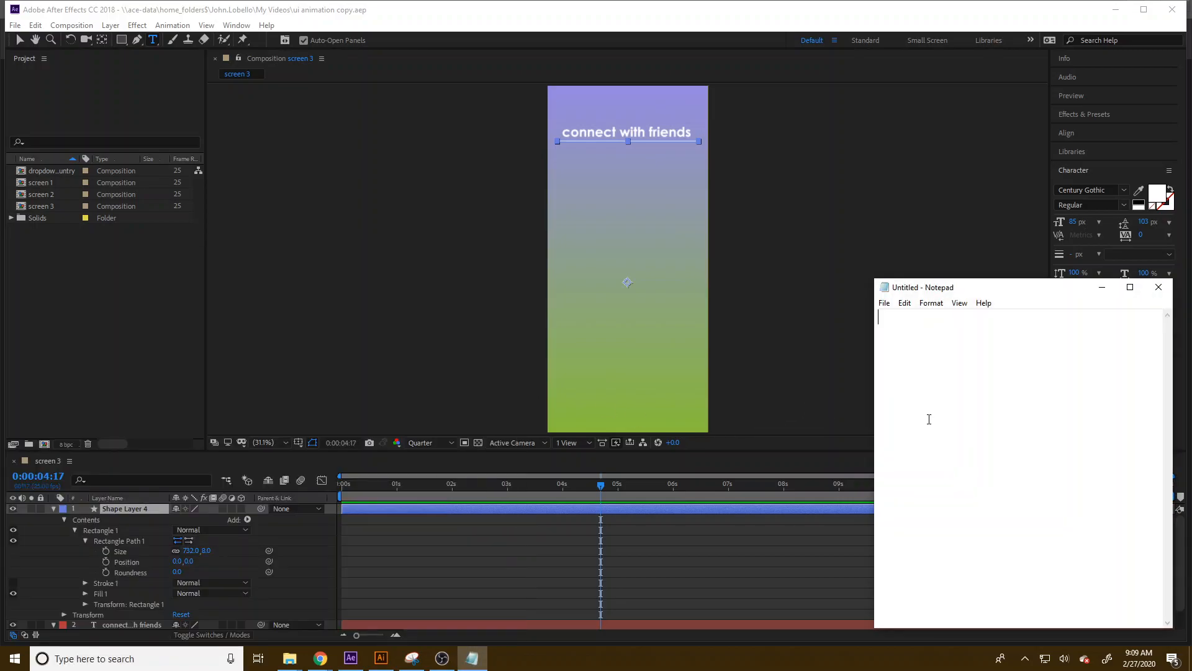
{"action": "type", "text": "732"}
{"action": "left_click", "coordinate": [53, 510]}
{"action": "left_click", "coordinate": [74, 570]}
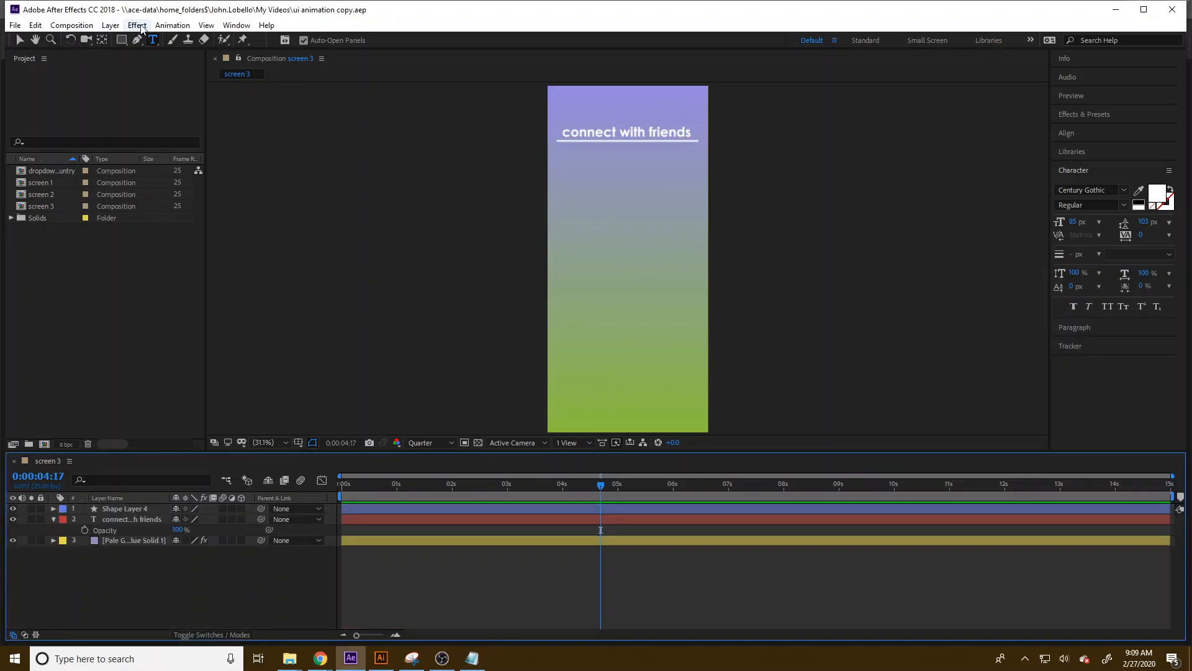
Step: Create a new shape layer and draw a rectangle about 735 by 1179 px beneath the heading underline
{"action": "left_click", "coordinate": [110, 26]}
{"action": "mouse_move", "coordinate": [128, 41]}
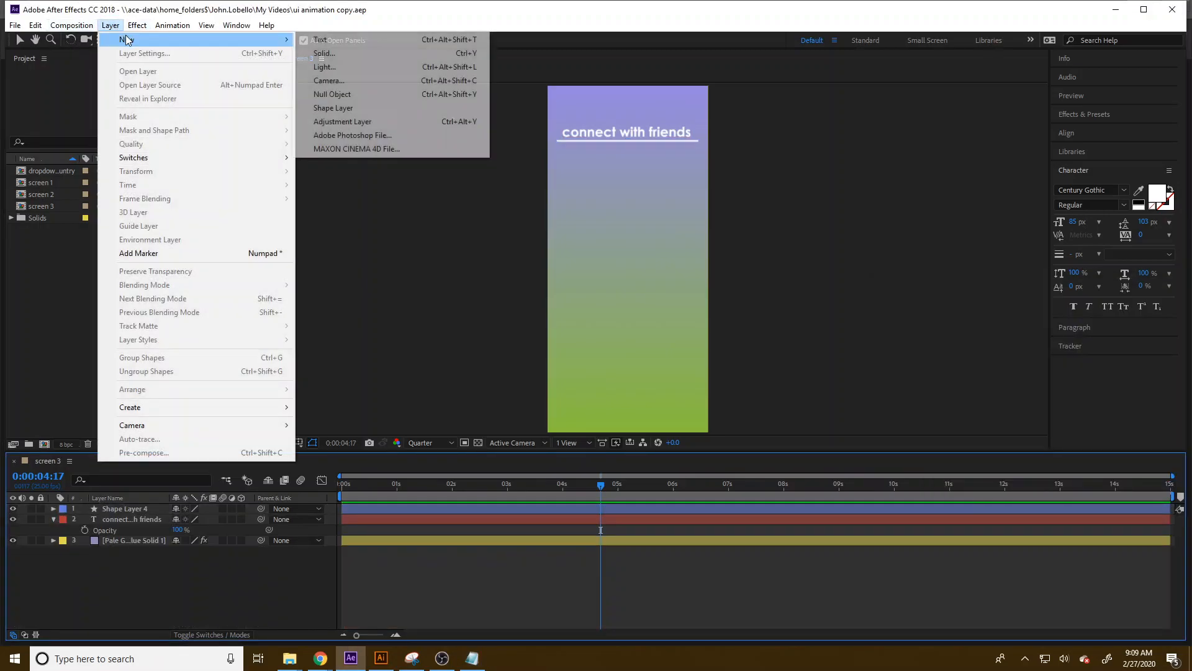
{"action": "left_click", "coordinate": [339, 108]}
{"action": "key", "text": "q"}
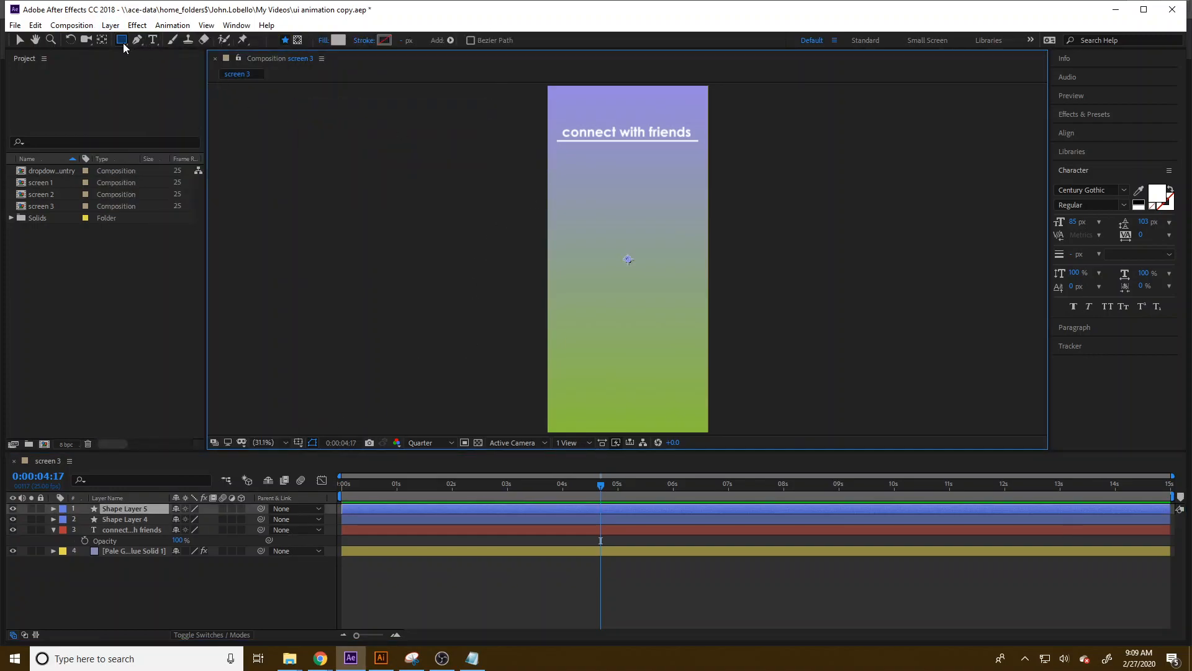
{"action": "left_click_drag", "start_coordinate": [555, 149], "coordinate": [699, 376]}
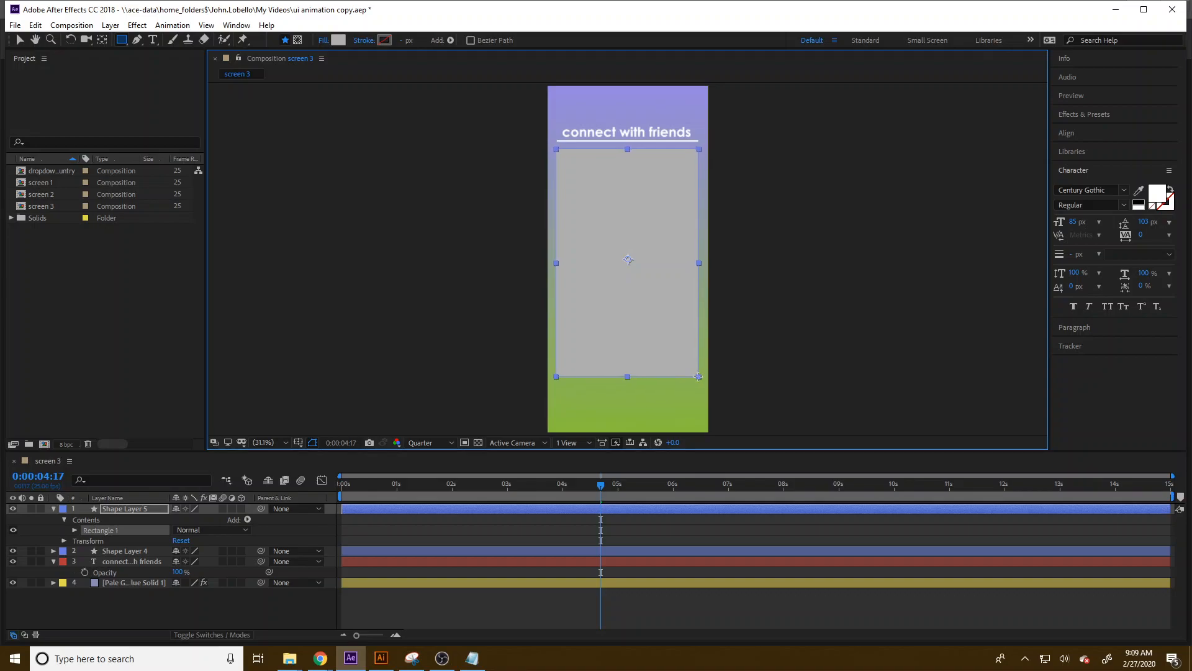
Step: Compare the screen 2, screen 1 and screen 3 composition thumbnails with the new rectangle in place
{"action": "left_click", "coordinate": [47, 195]}
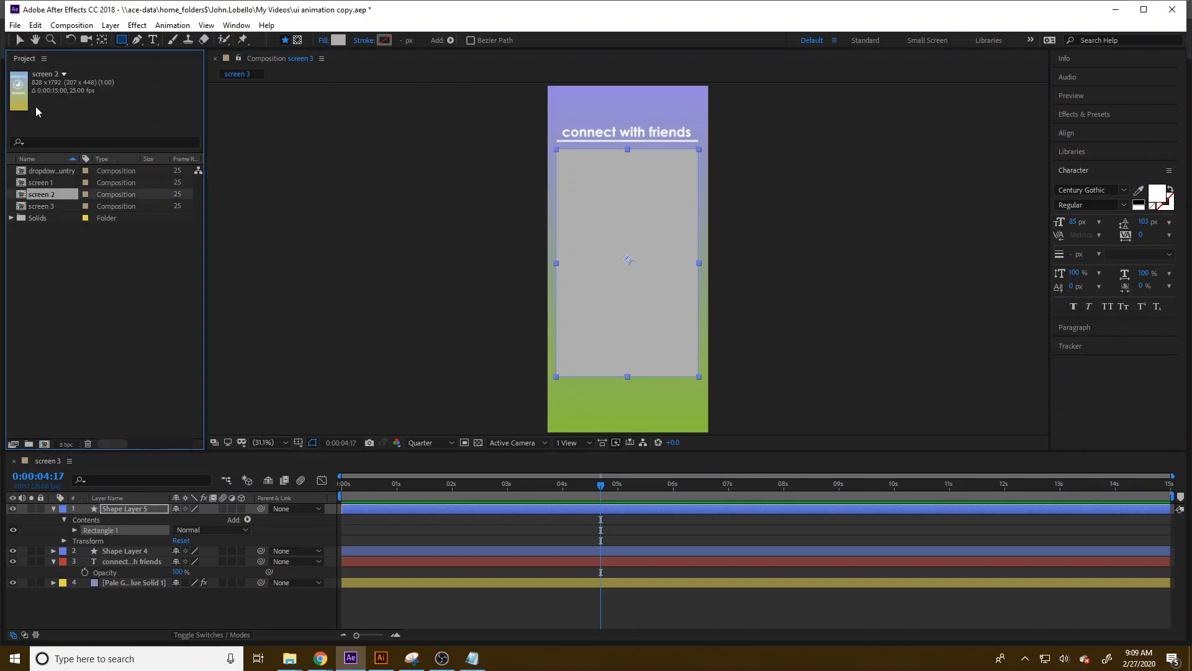
{"action": "left_click", "coordinate": [42, 182]}
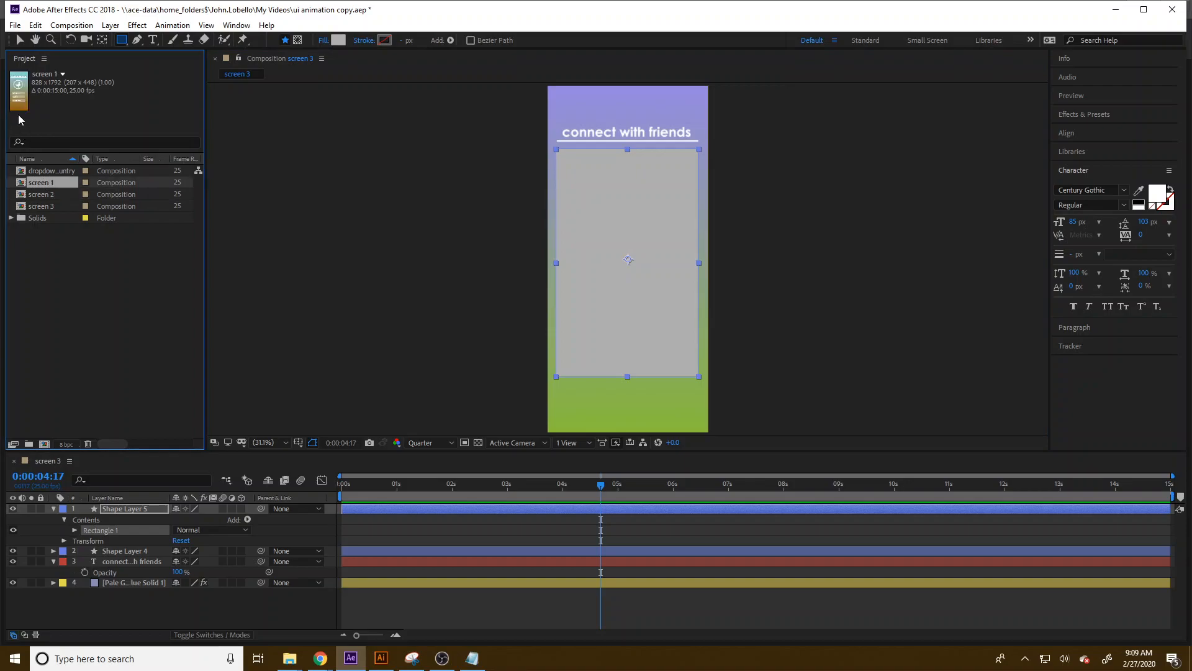
{"action": "left_click", "coordinate": [51, 205]}
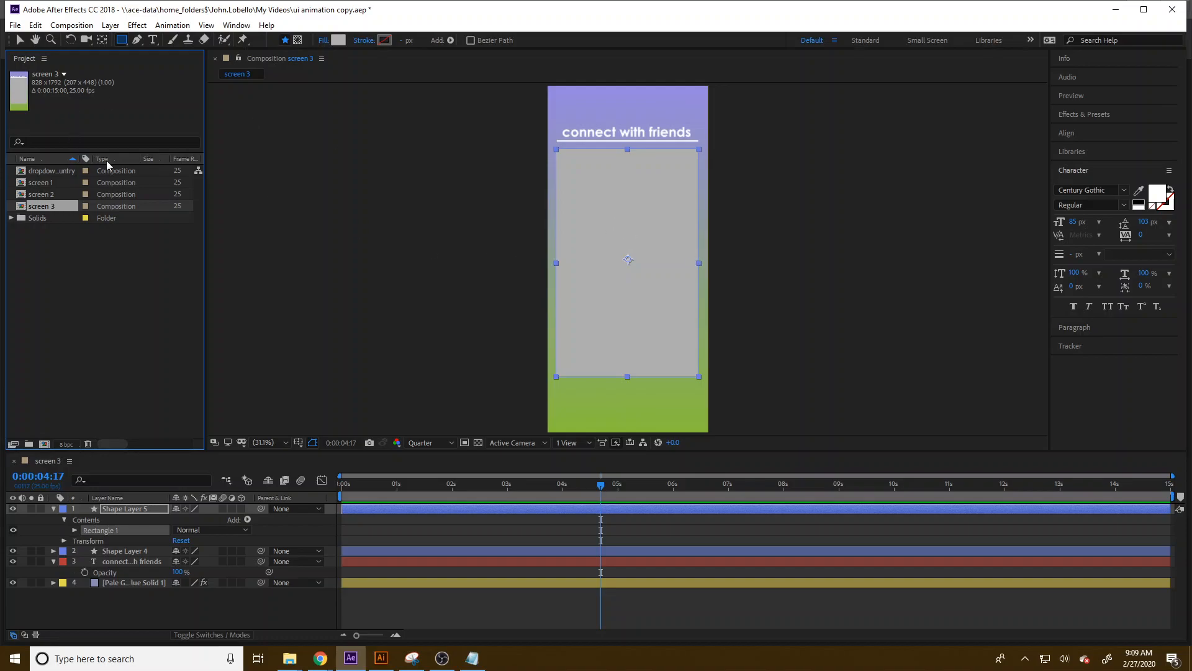
Step: Rename the new rectangle's shape layer as "scroll container"
{"action": "right_click", "coordinate": [121, 509]}
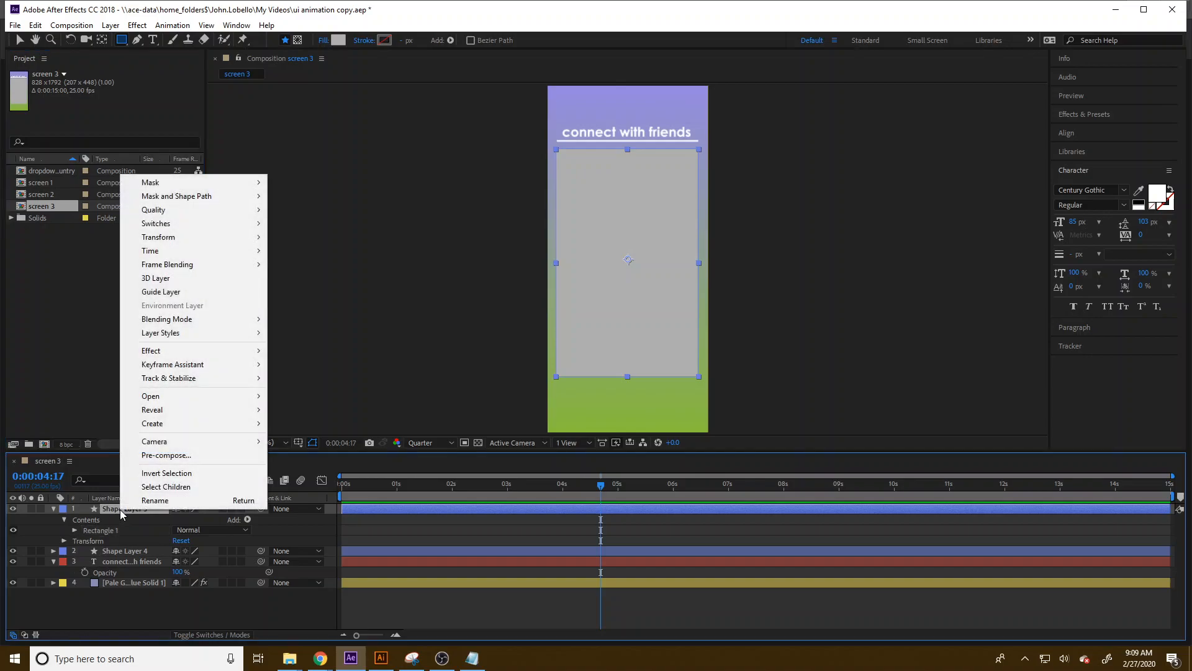
{"action": "left_click", "coordinate": [167, 499]}
{"action": "type", "text": "scro"}
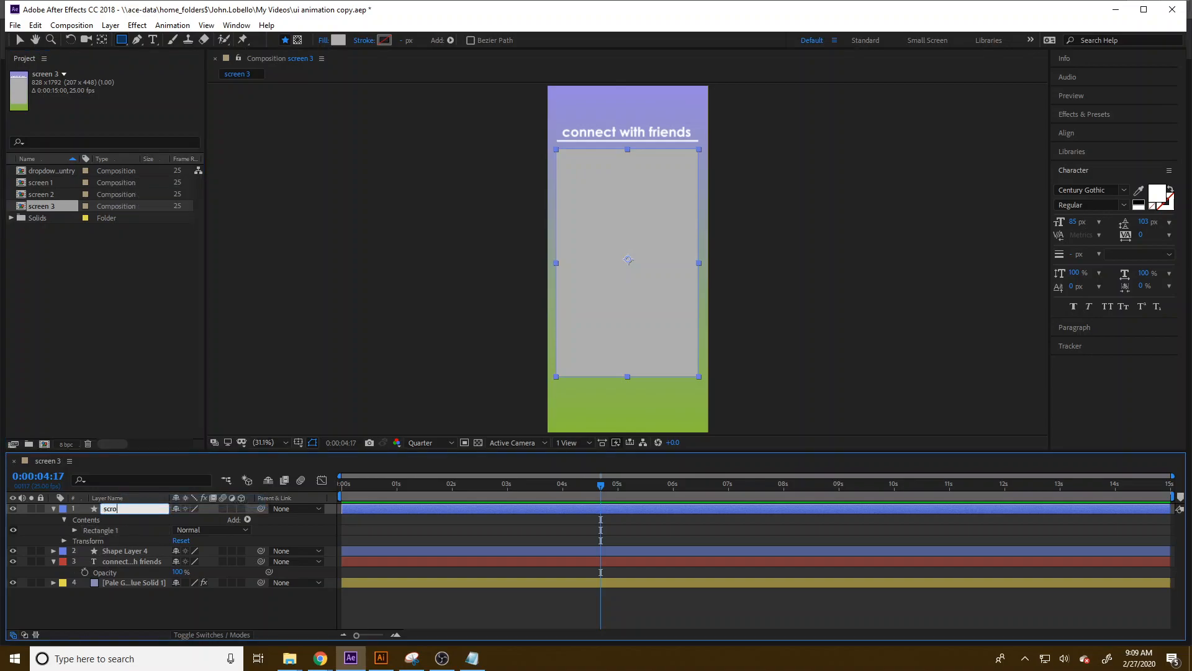
{"action": "type", "text": "ll container"}
{"action": "left_click", "coordinate": [141, 538]}
Step: Set the width of the scroll container's Rectangle Path 1 to 732
{"action": "left_click", "coordinate": [140, 509]}
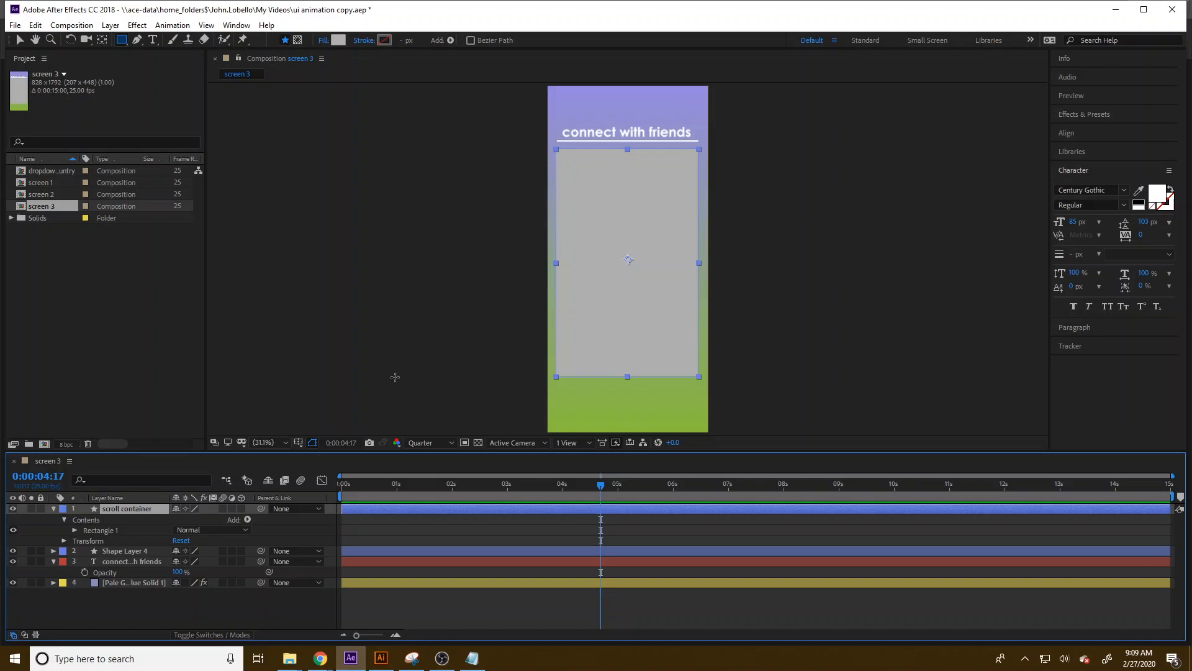
{"action": "left_click", "coordinate": [74, 530]}
{"action": "left_click", "coordinate": [85, 541]}
{"action": "left_click", "coordinate": [192, 550]}
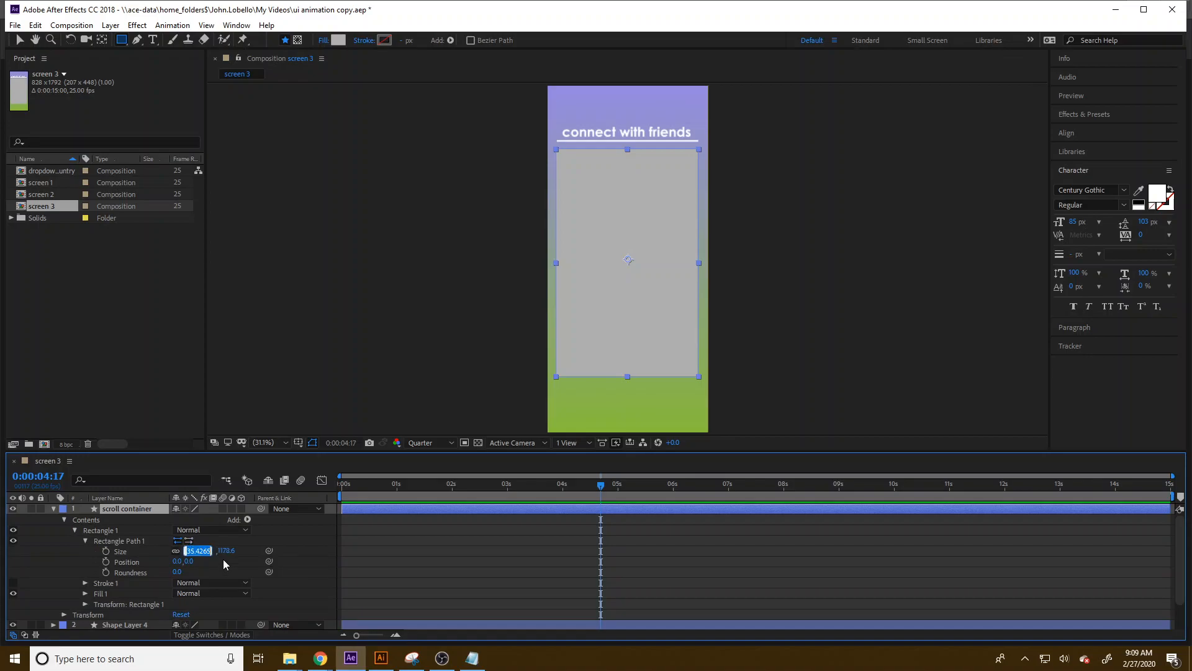
{"action": "type", "text": "132"}
{"action": "key", "text": "BackSpace"}
{"action": "key", "text": "BackSpace"}
{"action": "key", "text": "BackSpace"}
{"action": "type", "text": "732"}
{"action": "left_click", "coordinate": [263, 541]}
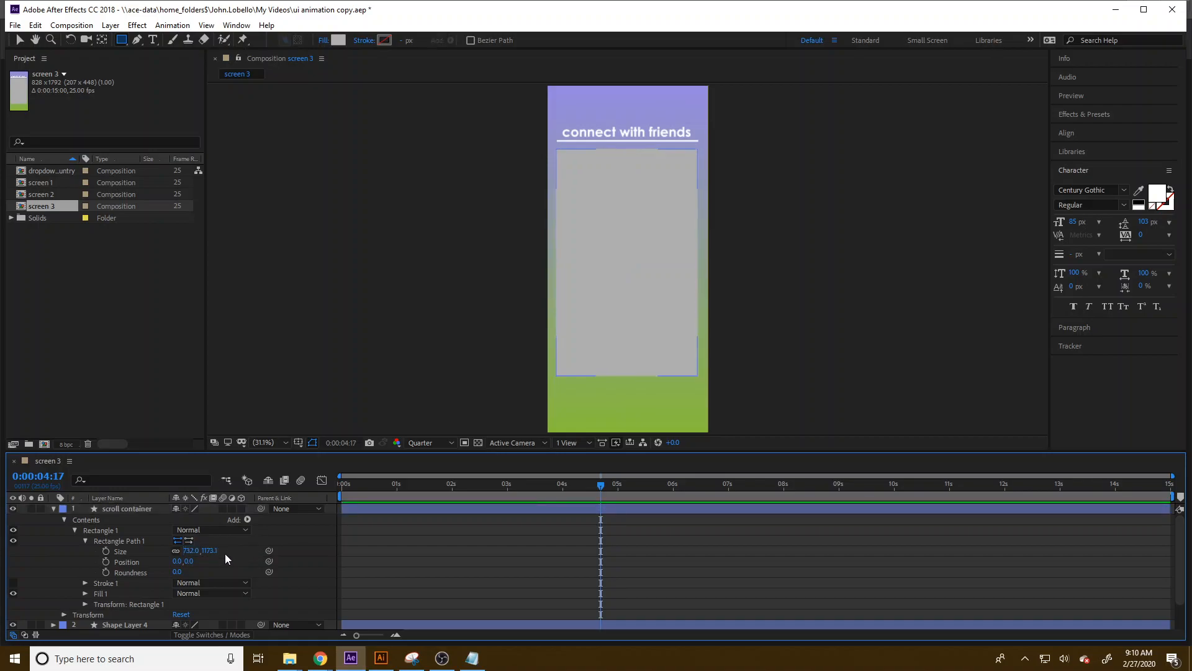
Step: Move the scroll container slightly to the right to line it up with the heading underline
{"action": "left_click", "coordinate": [19, 40]}
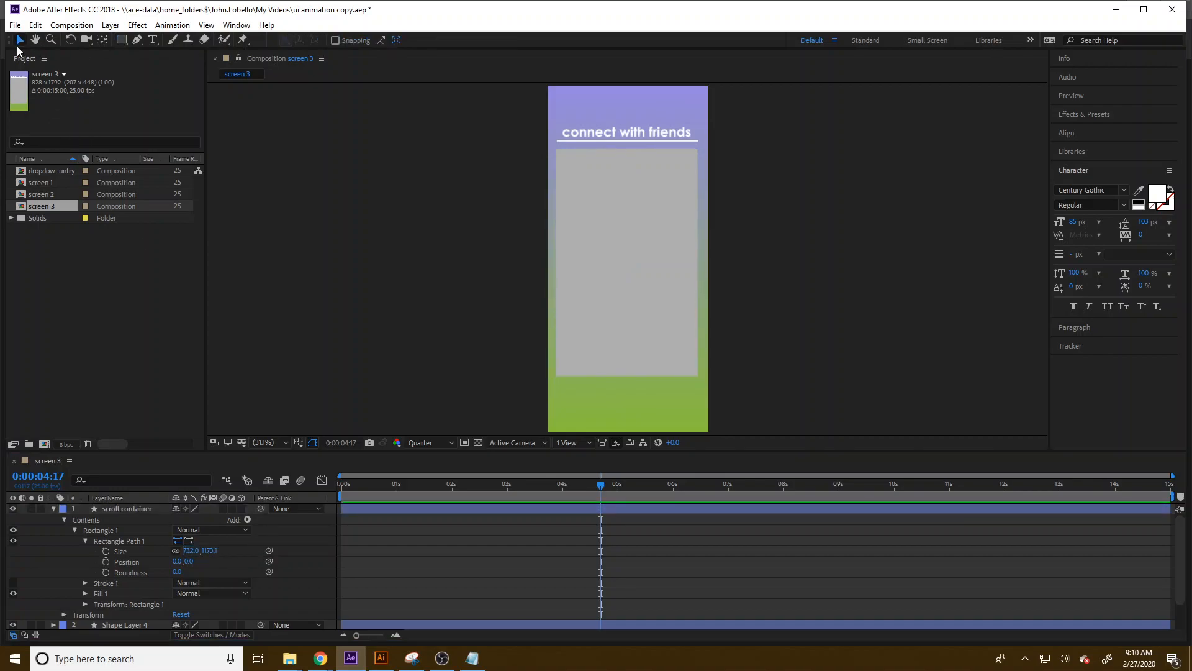
{"action": "left_click", "coordinate": [607, 244]}
{"action": "left_click_drag", "start_coordinate": [606, 244], "coordinate": [609, 246]}
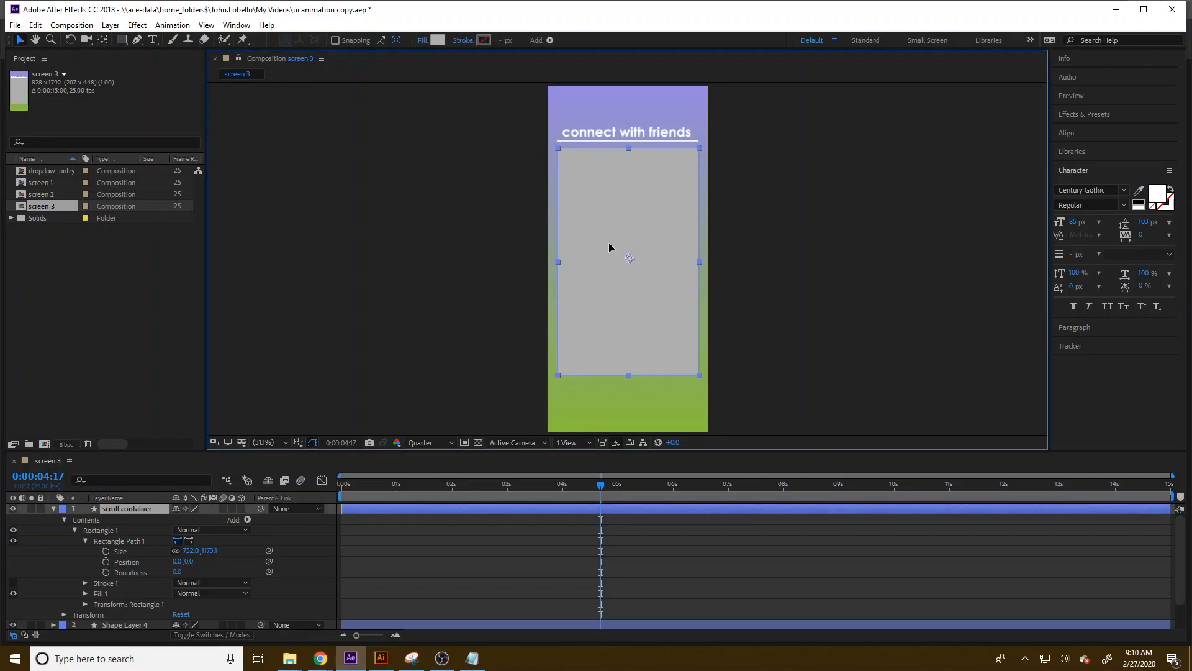
{"action": "left_click", "coordinate": [441, 658]}
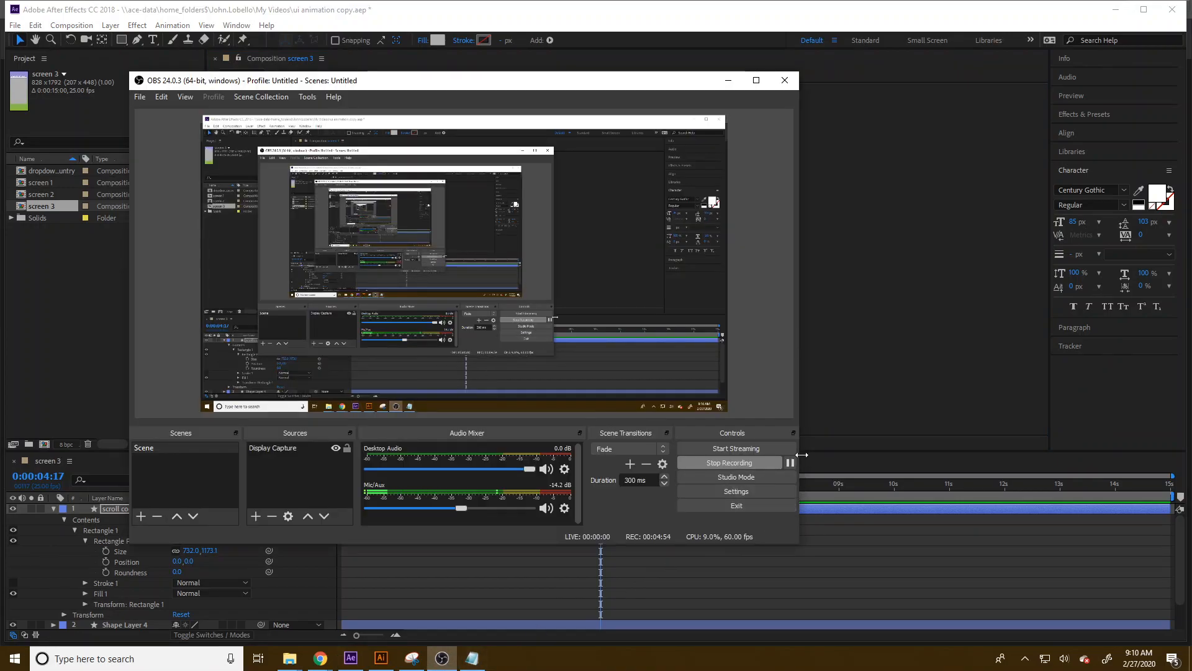
{"action": "left_click", "coordinate": [849, 364]}
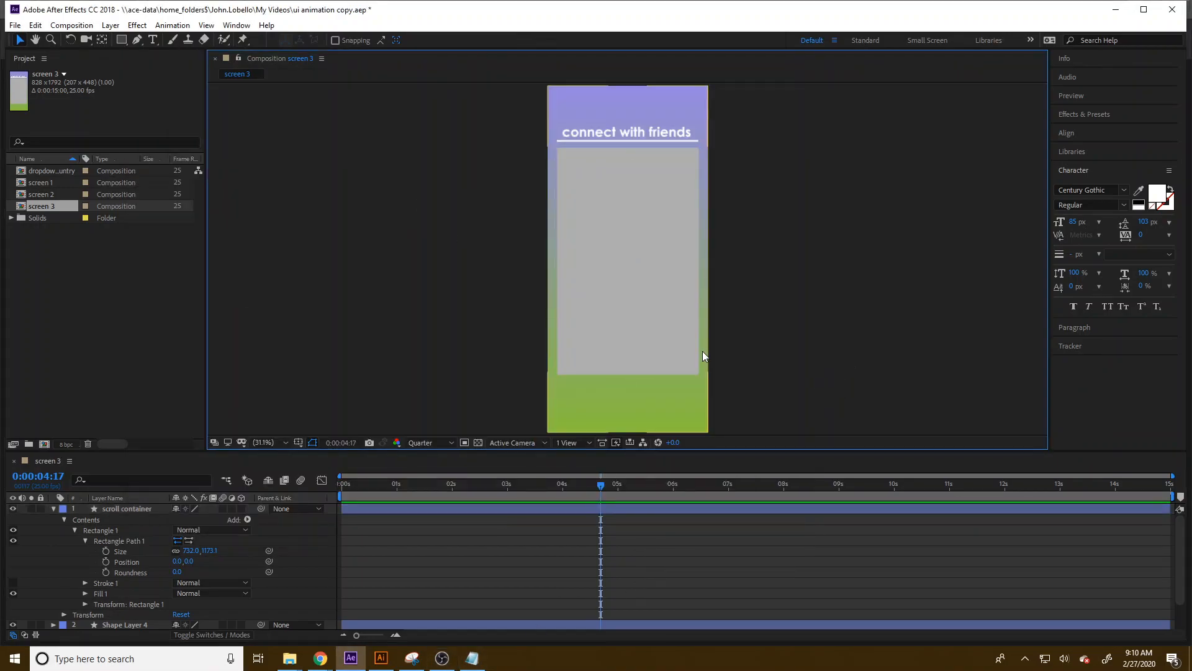
Step: Show the Align options and select the scroll container in the composition
{"action": "left_click", "coordinate": [1081, 133]}
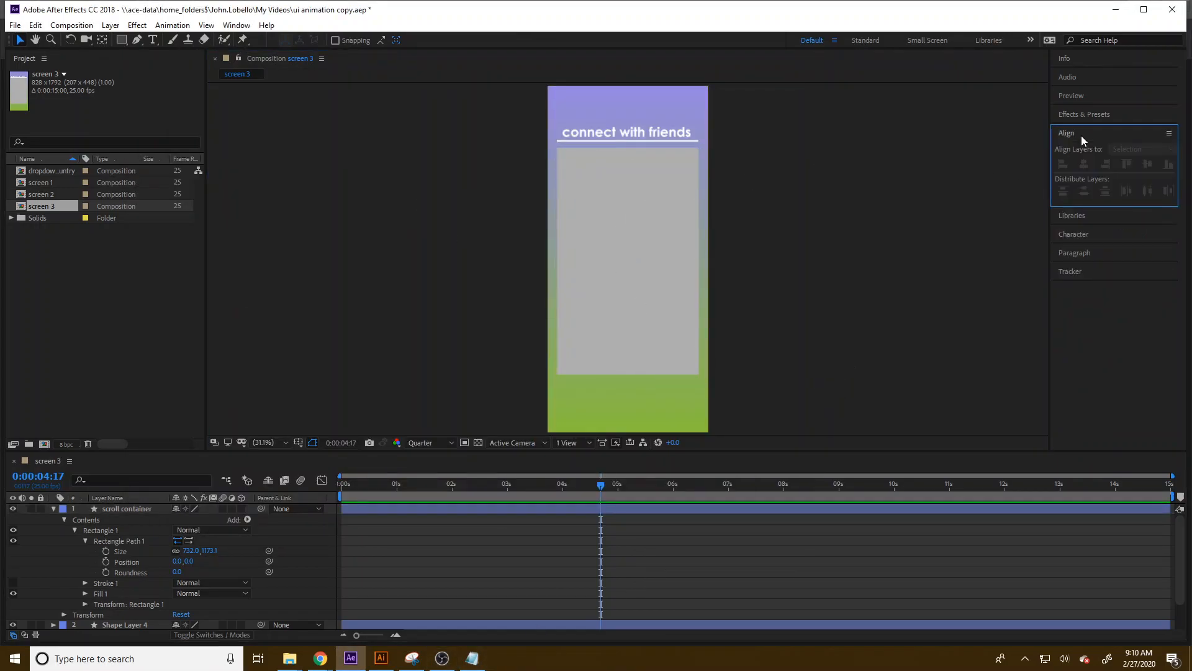
{"action": "left_click", "coordinate": [684, 235]}
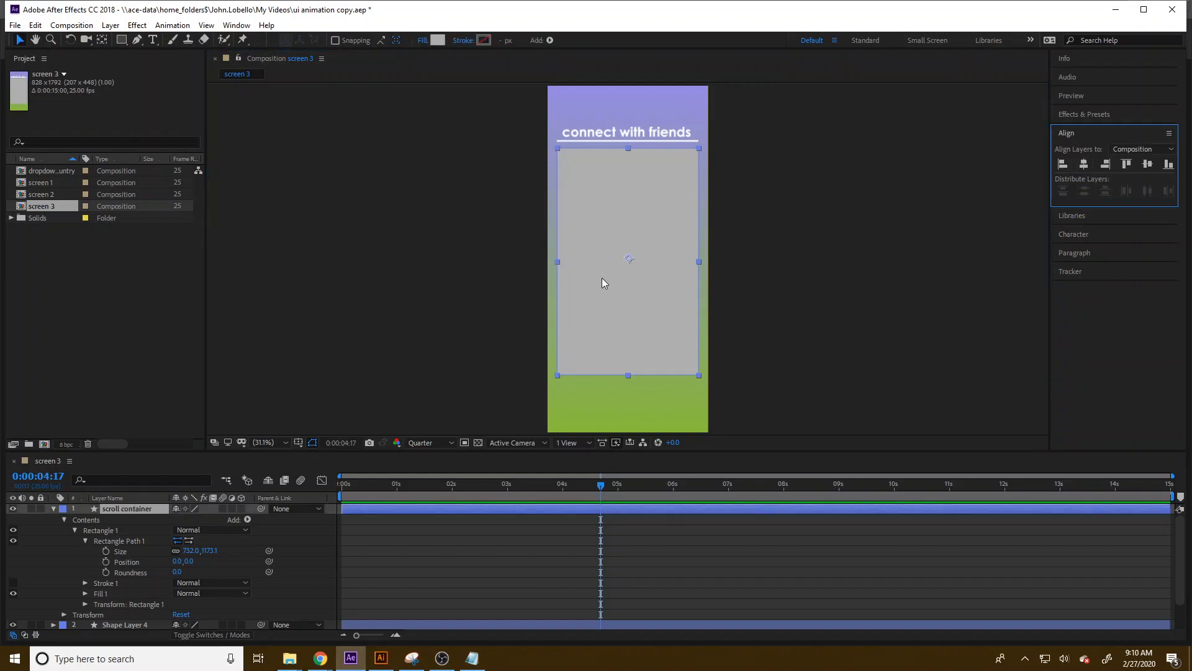
{"action": "left_click", "coordinate": [769, 267]}
{"action": "left_click", "coordinate": [669, 282]}
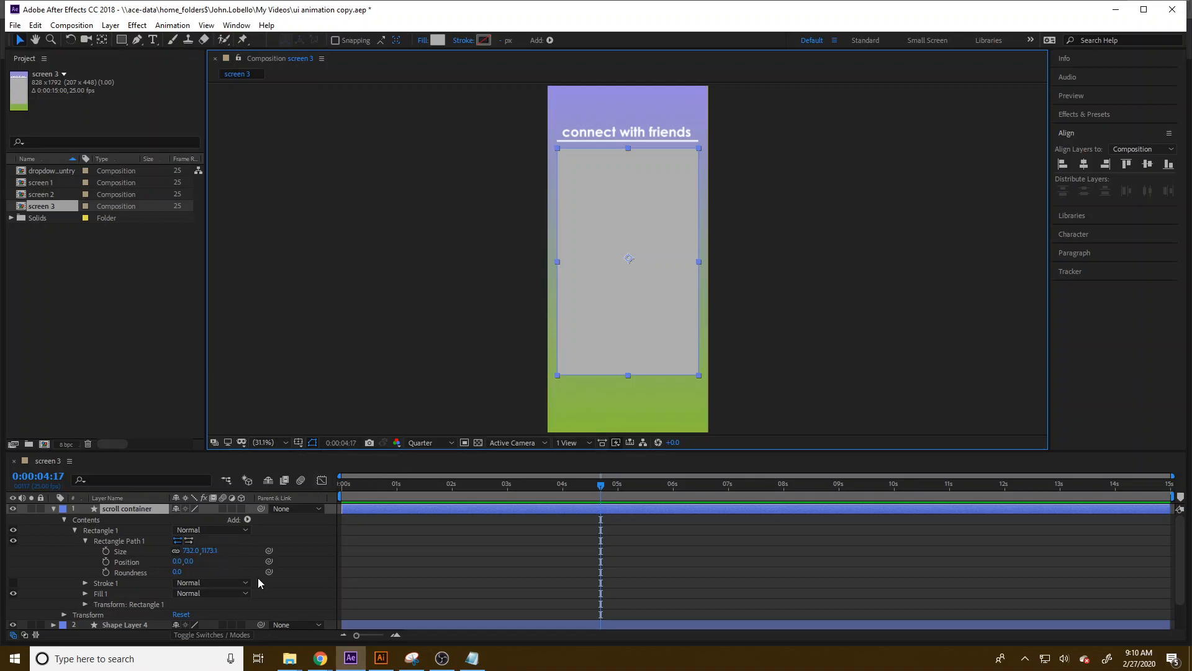
Step: Set the scroll container's rectangle size to exactly 732 by 1173, with width and height unlinked
{"action": "left_click", "coordinate": [215, 551]}
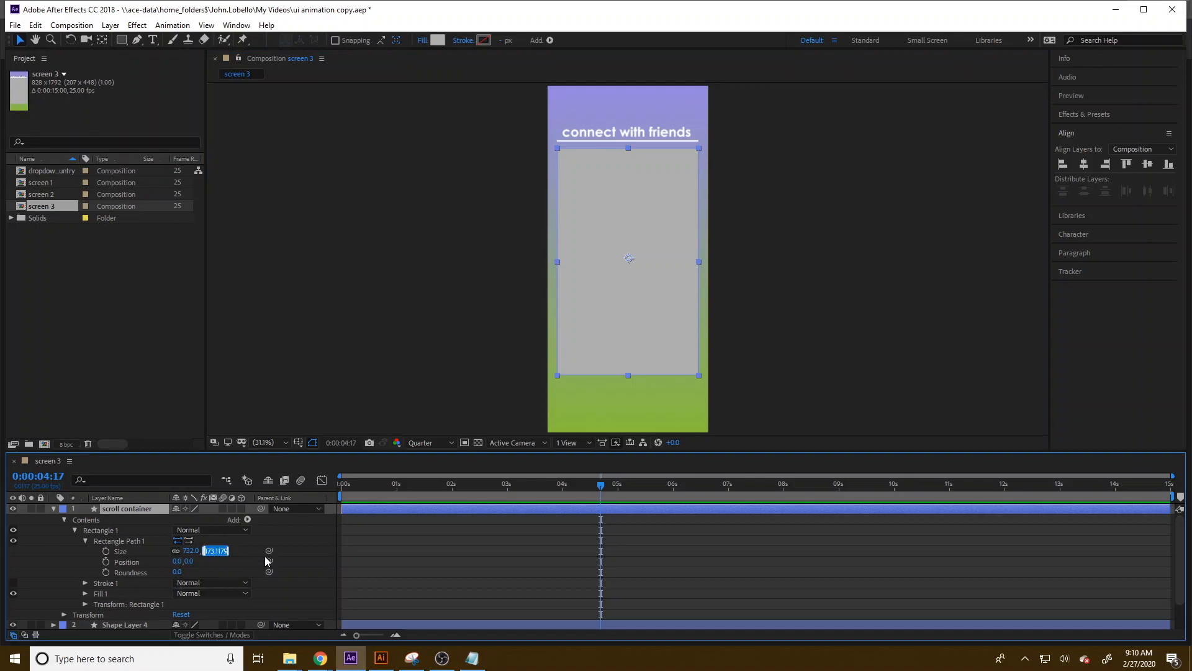
{"action": "key", "text": "End"}
{"action": "key", "text": "BackSpace"}
{"action": "key", "text": "BackSpace"}
{"action": "key", "text": "BackSpace"}
{"action": "key", "text": "BackSpace"}
{"action": "key", "text": "Return"}
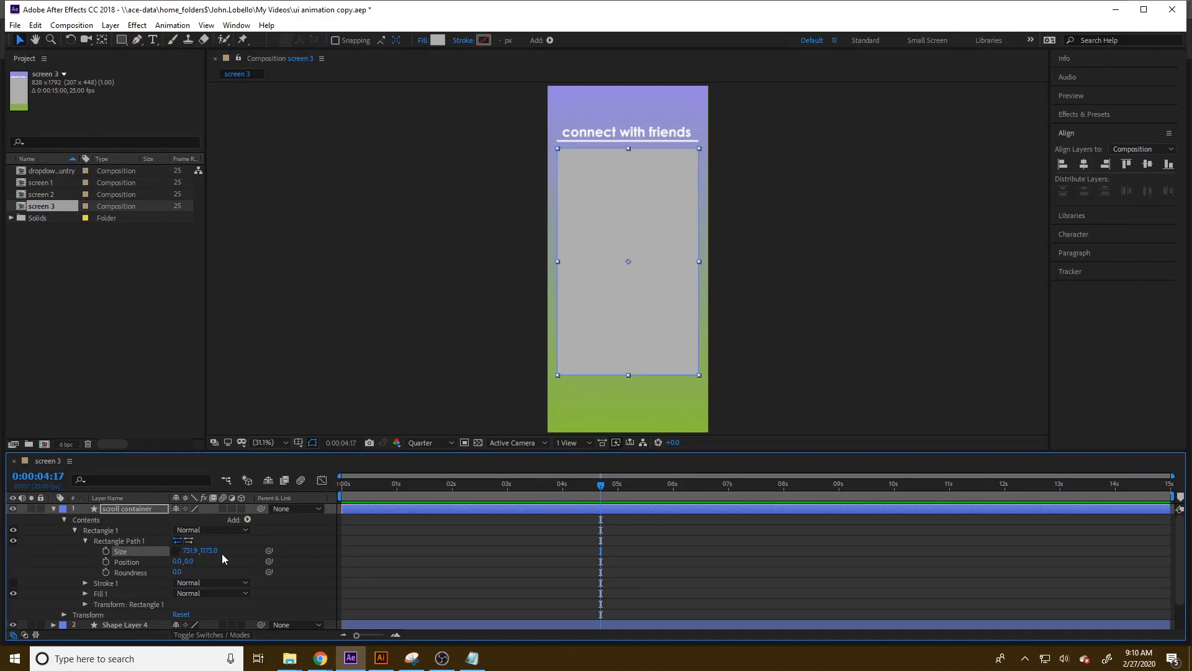
{"action": "left_click", "coordinate": [189, 550]}
{"action": "type", "text": "732"}
{"action": "key", "text": "Return"}
Step: Switch to Notepad, complete the size note as 732 x 1173, and return to After Effects
{"action": "left_click", "coordinate": [472, 657]}
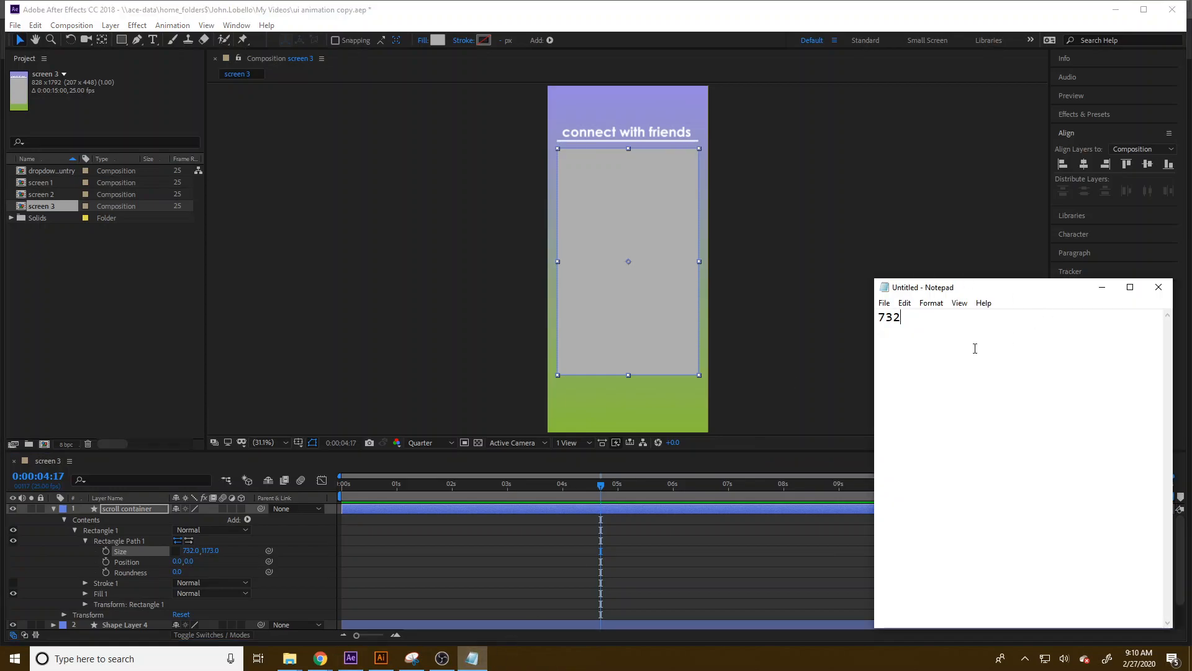
{"action": "type", "text": "x 1173"}
{"action": "left_click", "coordinate": [489, 193]}
{"action": "left_click", "coordinate": [42, 274]}
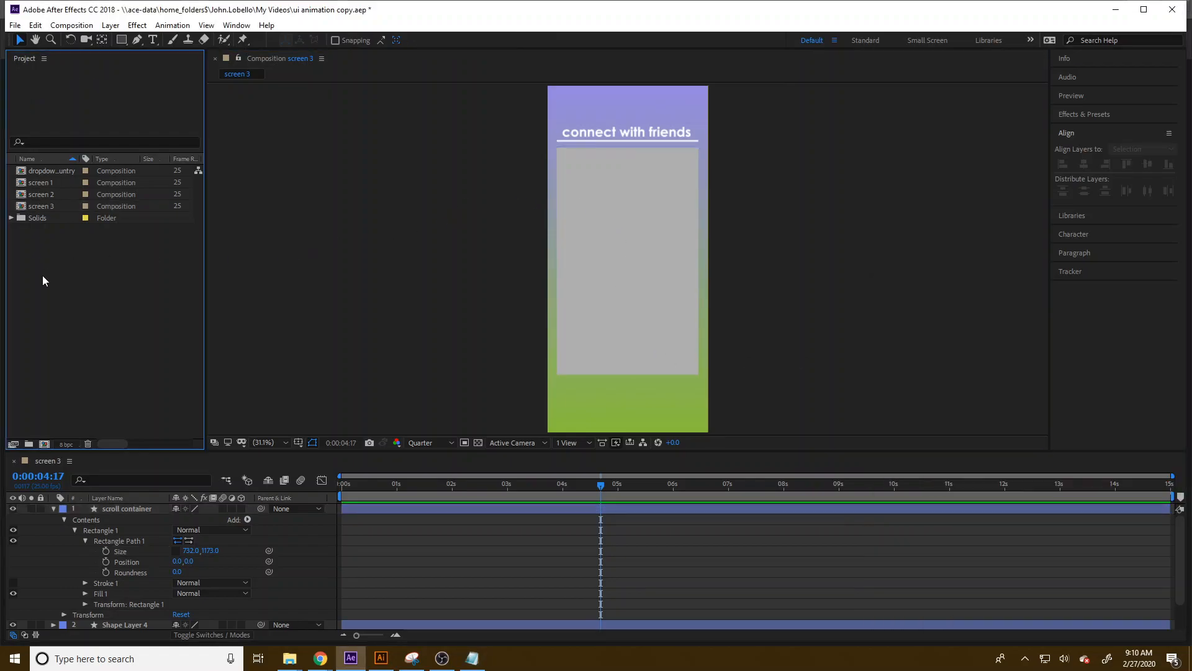
Step: Create a new composition 732 px wide and 1173 px high, using the size noted in Notepad
{"action": "left_click", "coordinate": [71, 25]}
{"action": "left_click", "coordinate": [80, 36]}
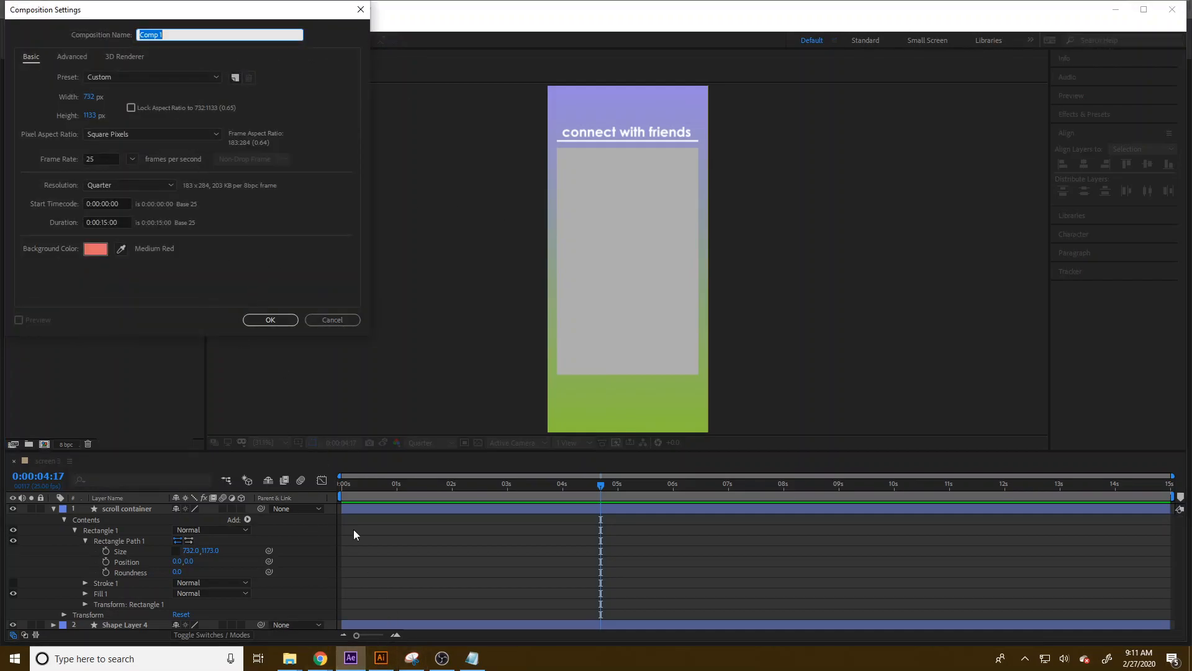
{"action": "left_click", "coordinate": [472, 658]}
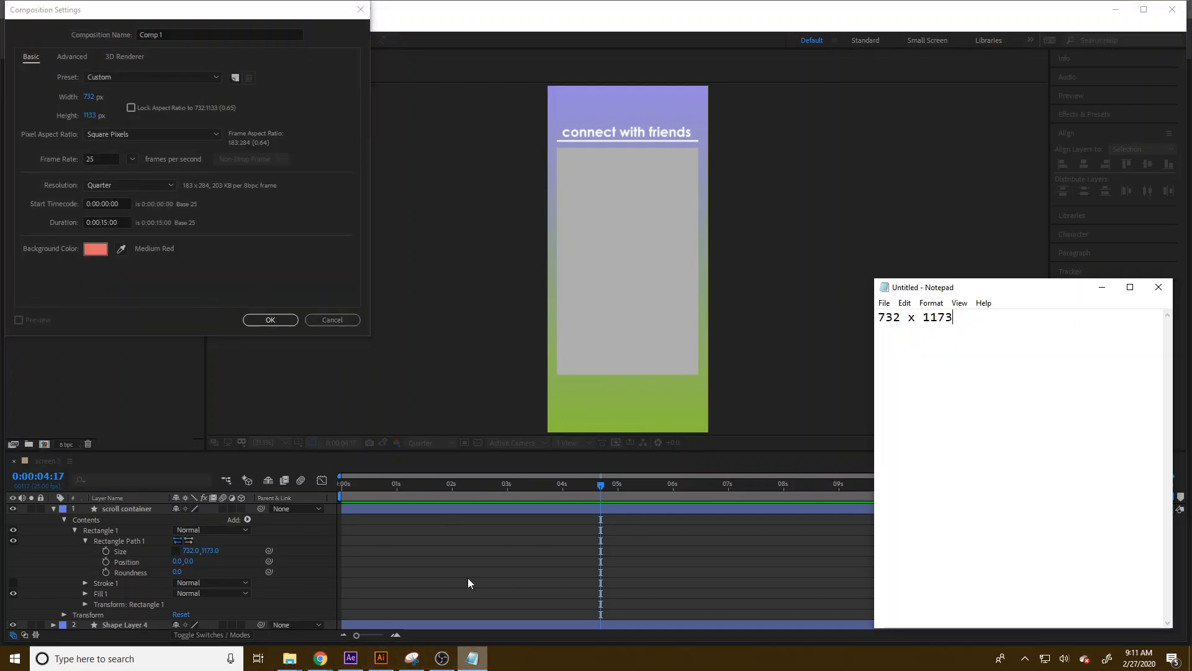
{"action": "left_click", "coordinate": [88, 116]}
{"action": "type", "text": "1173"}
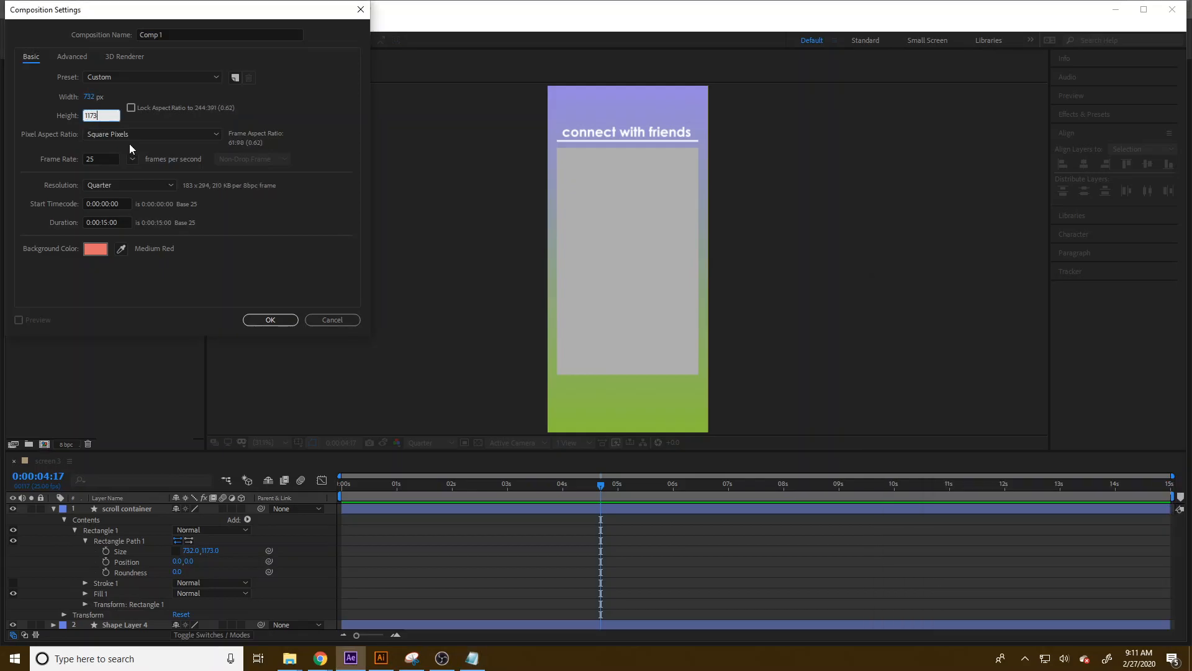
{"action": "left_click", "coordinate": [281, 318]}
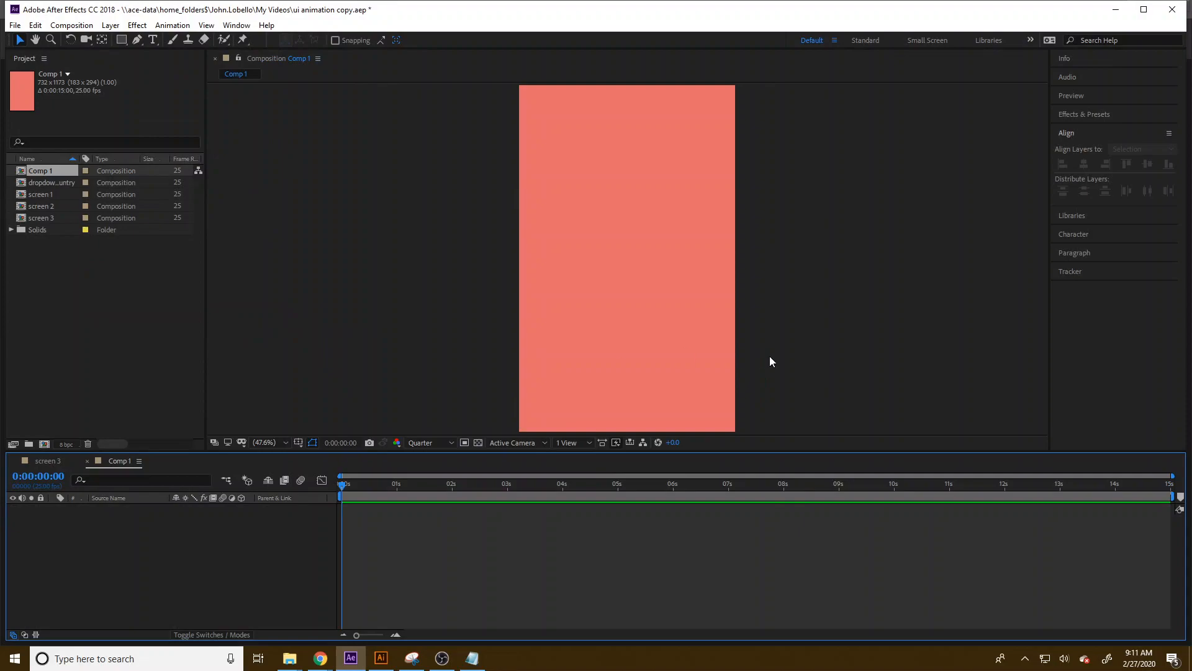
Step: Rename the new composition as "scroll animation"
{"action": "right_click", "coordinate": [33, 170]}
{"action": "left_click", "coordinate": [98, 370]}
{"action": "type", "text": "s"}
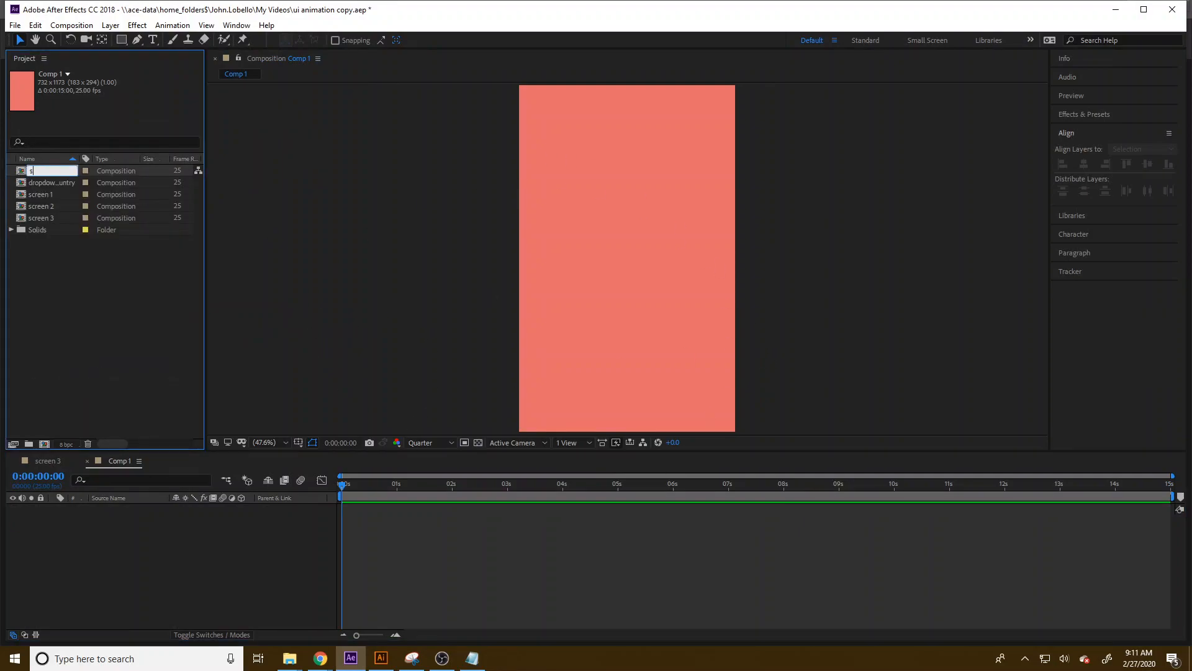
{"action": "type", "text": "croll animation"}
{"action": "left_click", "coordinate": [104, 339]}
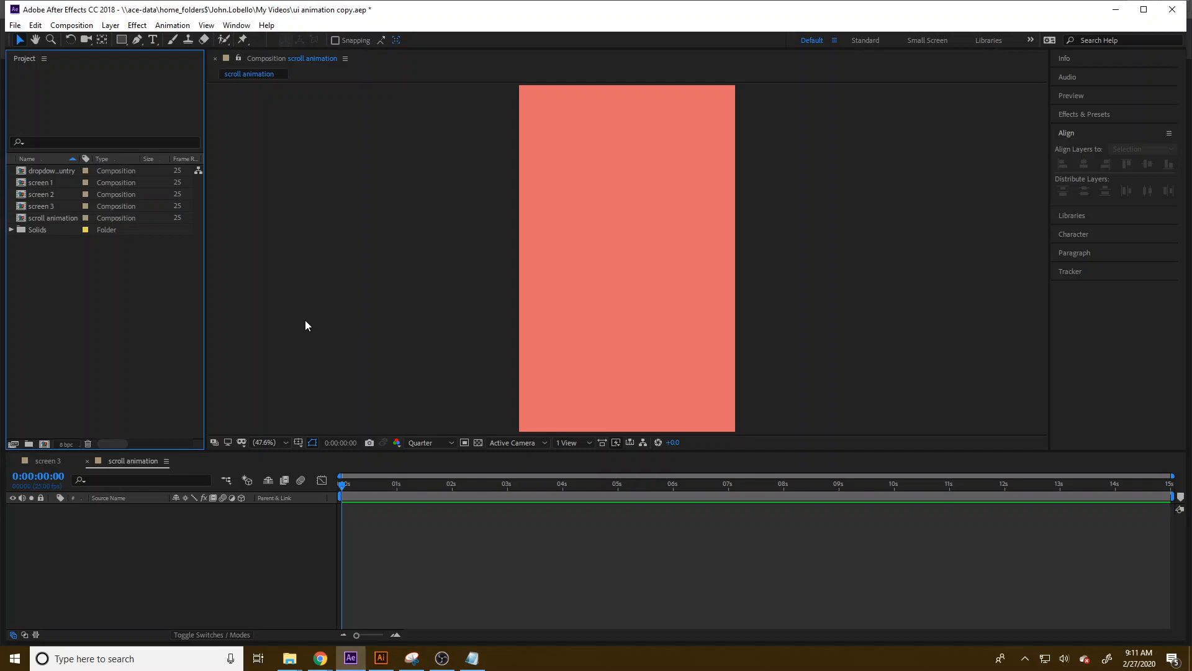
Step: Switch to Illustrator and consult the container size noted in Notepad
{"action": "left_click", "coordinate": [315, 441]}
{"action": "mouse_move", "coordinate": [385, 663]}
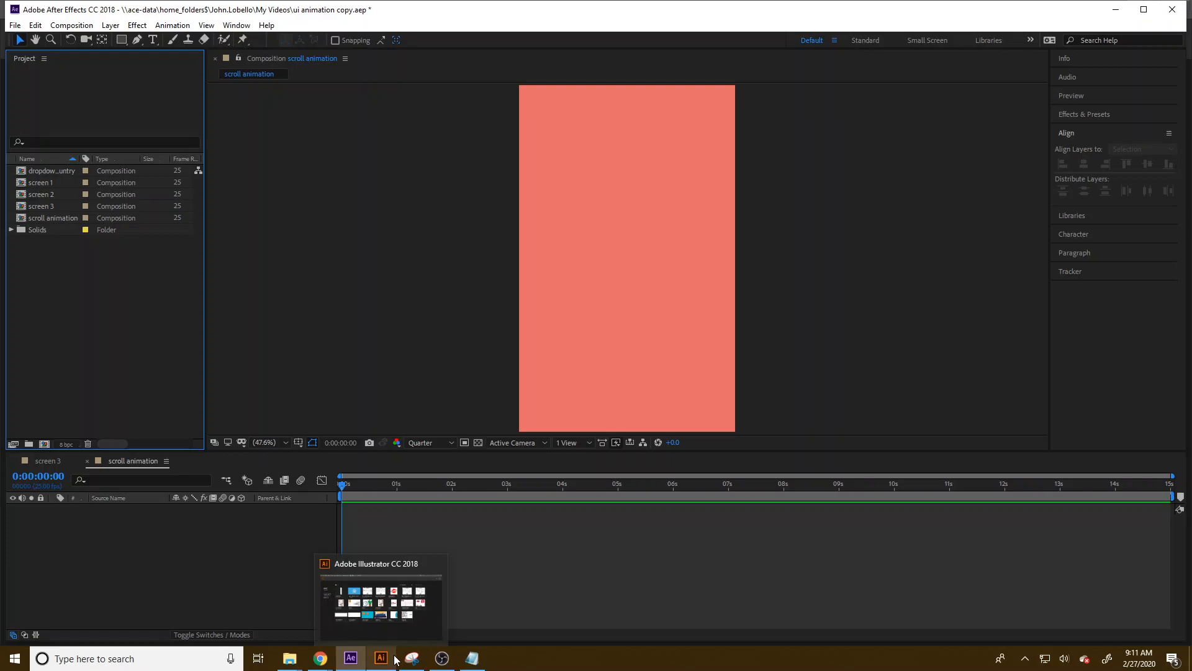
{"action": "left_click", "coordinate": [386, 660]}
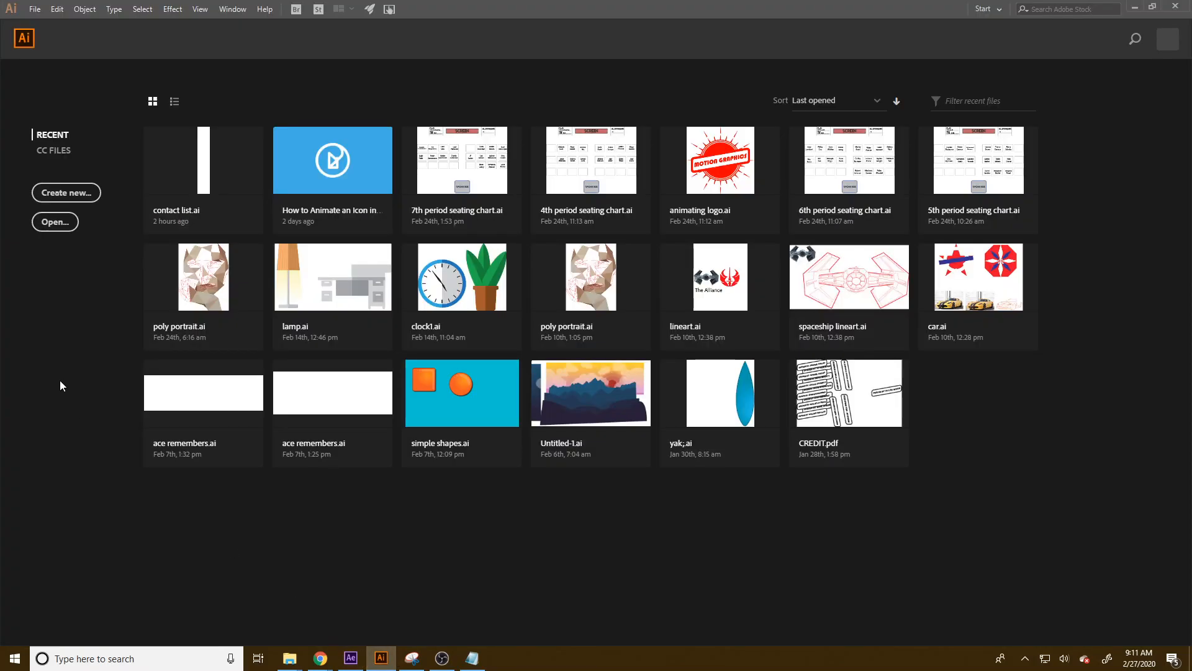
{"action": "left_click", "coordinate": [472, 658]}
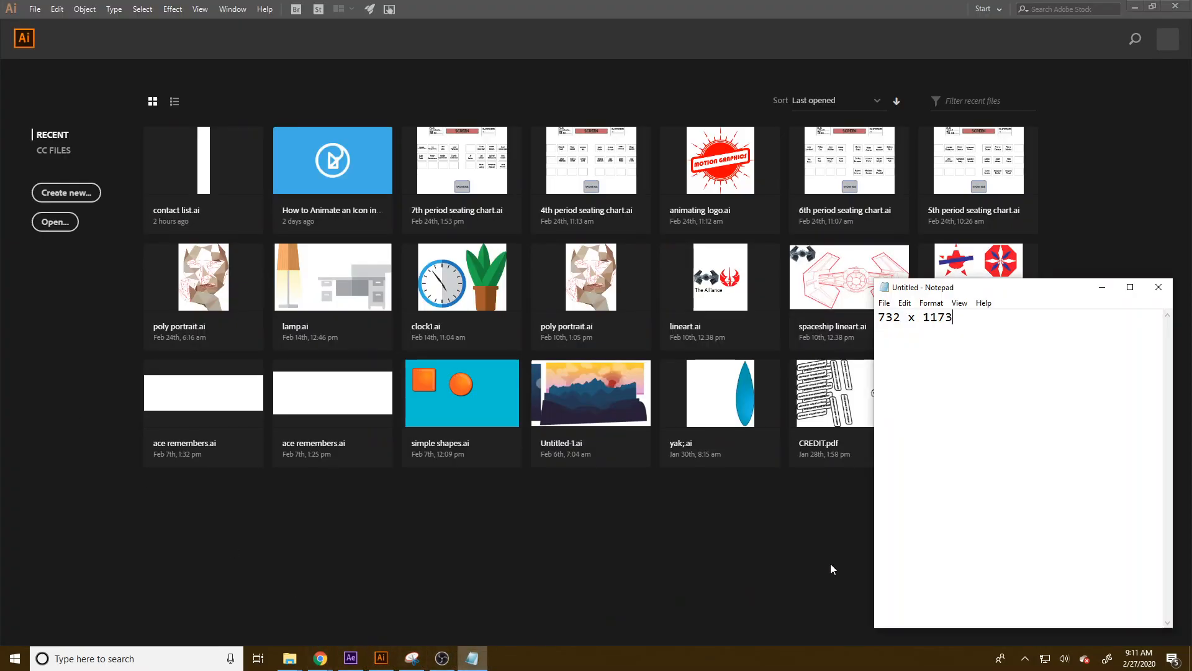
{"action": "double_click", "coordinate": [926, 319]}
{"action": "left_click", "coordinate": [962, 381]}
{"action": "key", "text": "ctrl+shift+Left"}
{"action": "key", "text": "ctrl+shift+Left"}
{"action": "key", "text": "ctrl+shift+Left"}
{"action": "left_click", "coordinate": [921, 335]}
Step: Create a new Illustrator document 732 px wide, with its height set to 1173*3 px
{"action": "left_click", "coordinate": [38, 198]}
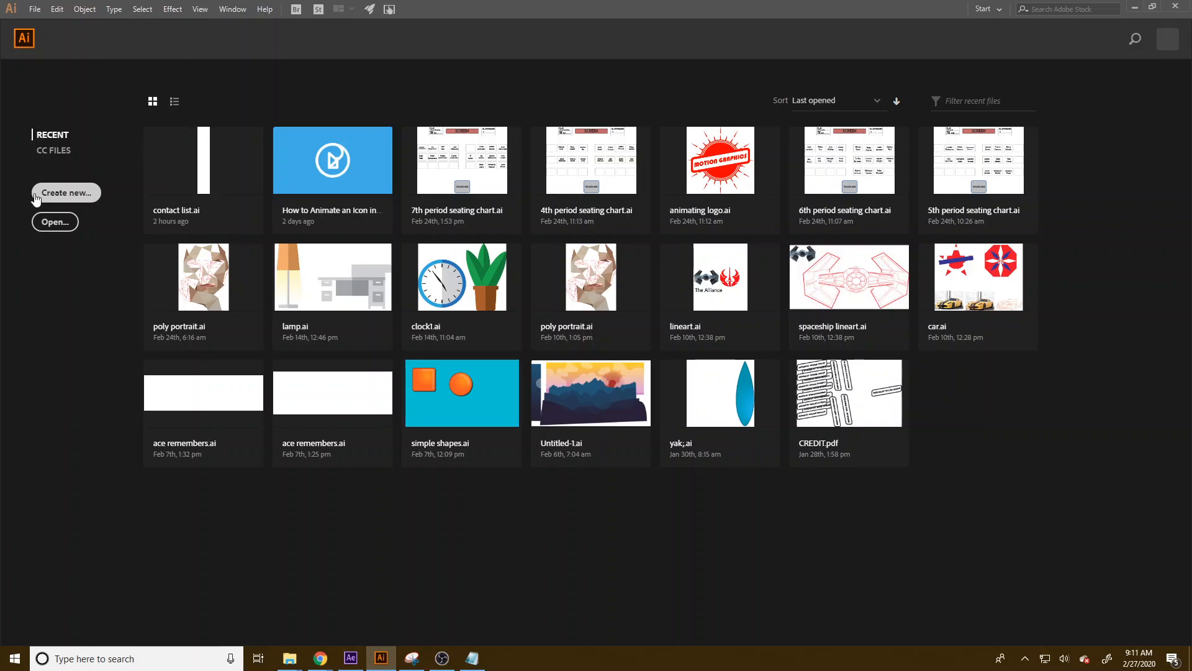
{"action": "left_click", "coordinate": [45, 197]}
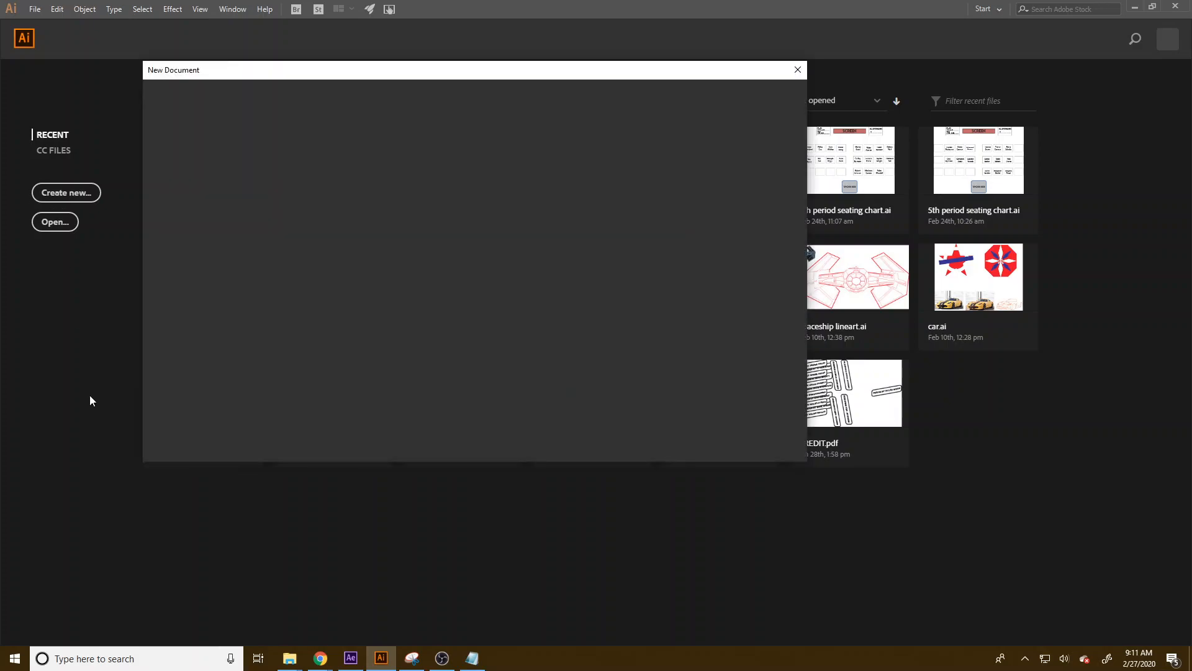
{"action": "left_click", "coordinate": [650, 184]}
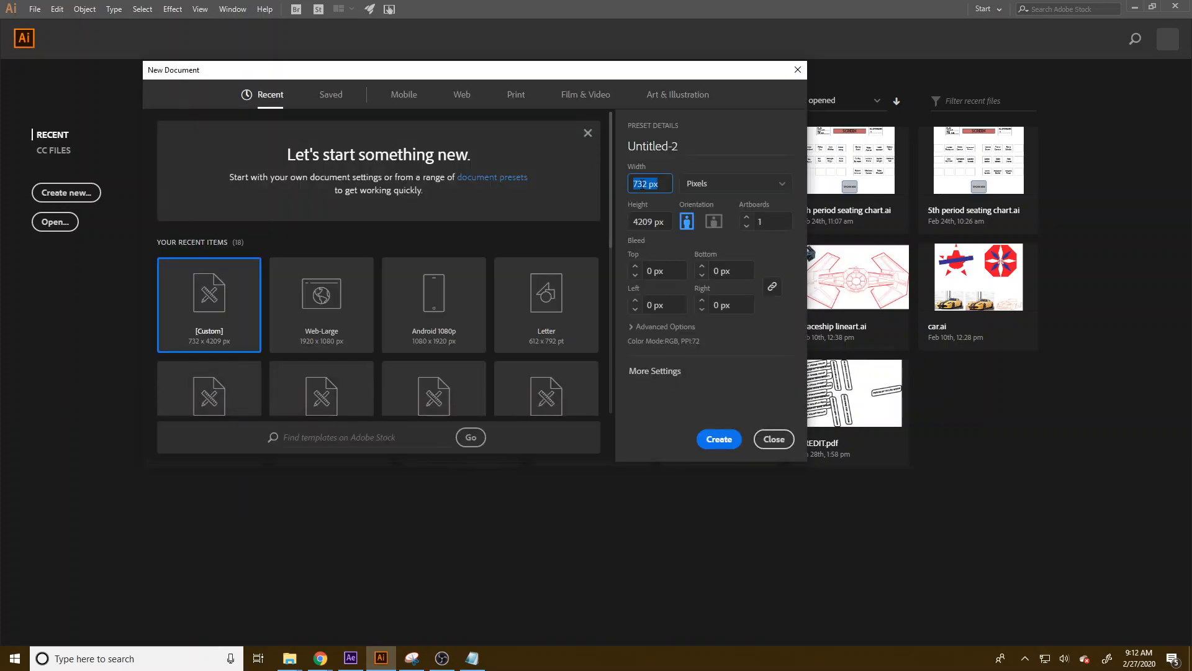
{"action": "left_click", "coordinate": [669, 226]}
{"action": "left_click", "coordinate": [472, 658]}
{"action": "double_click", "coordinate": [938, 318]}
{"action": "left_click", "coordinate": [649, 225]}
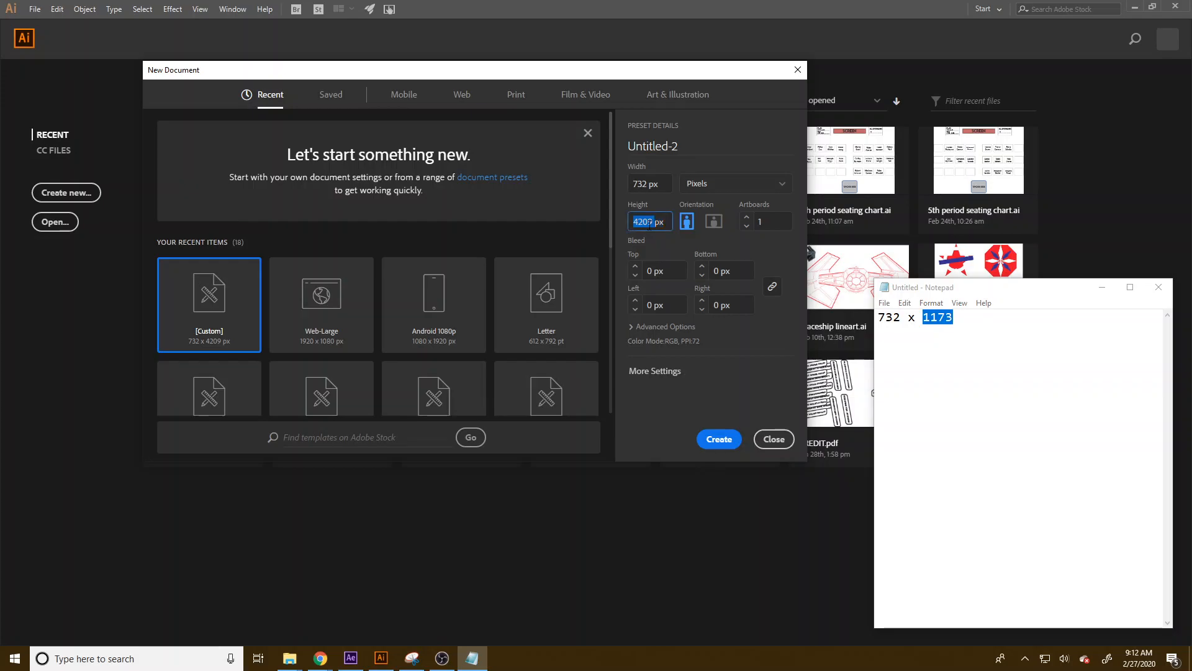
{"action": "type", "text": "1173*3"}
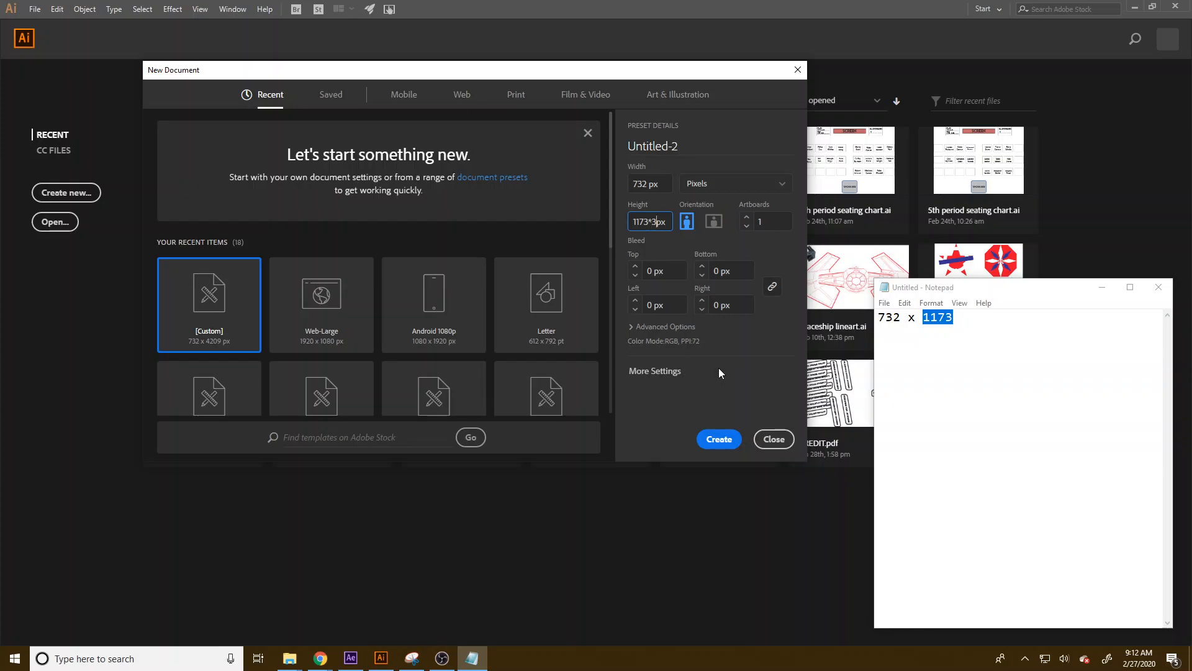
{"action": "left_click", "coordinate": [736, 370]}
{"action": "left_click", "coordinate": [718, 439]}
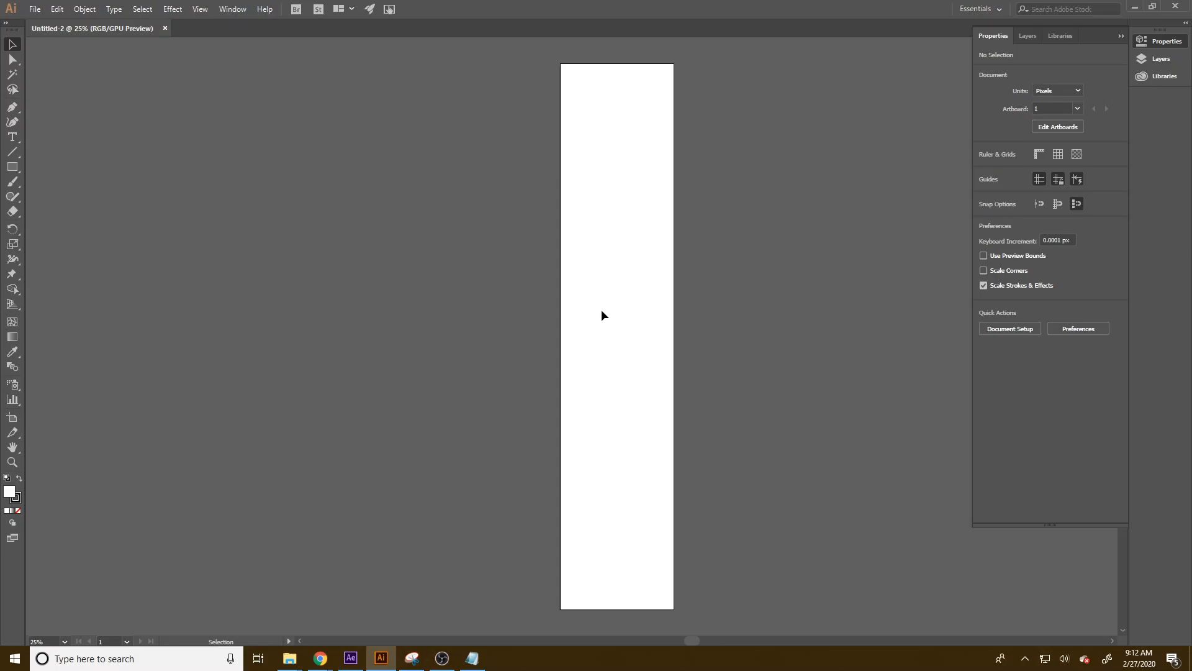
Step: Draw a small head circle above a body ellipse about 170 by 102 px and align their horizontal centres
{"action": "scroll", "coordinate": [646, 245], "scroll_direction": "up", "scroll_amount": 2}
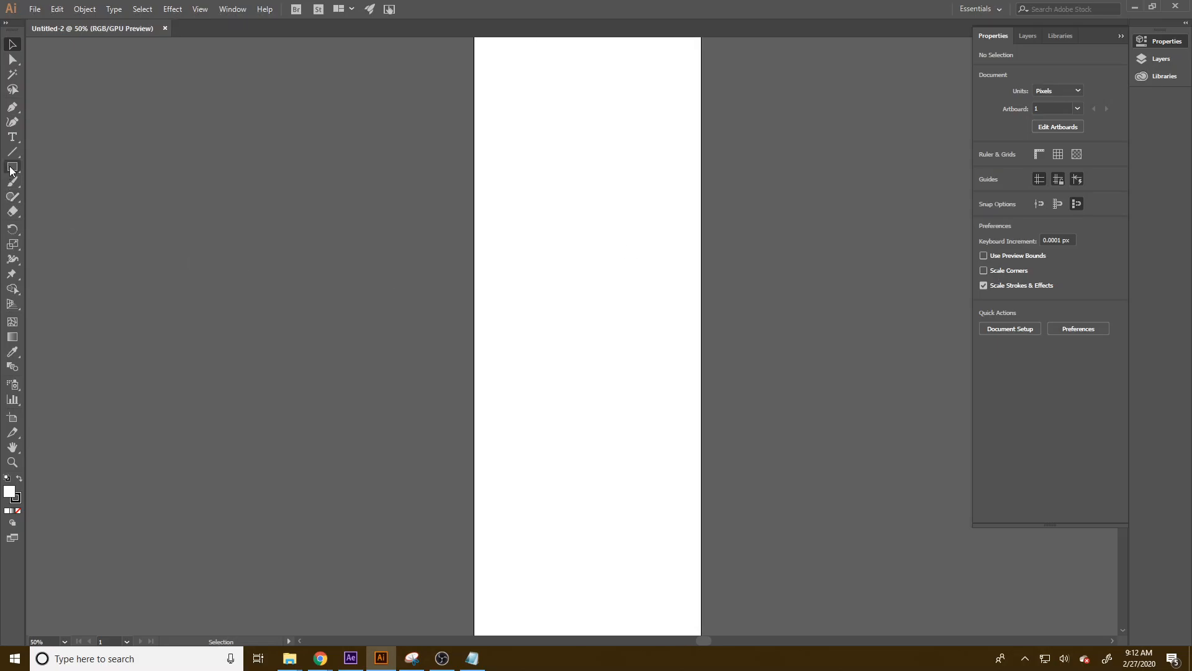
{"action": "left_click_drag", "start_coordinate": [17, 176], "coordinate": [65, 190]}
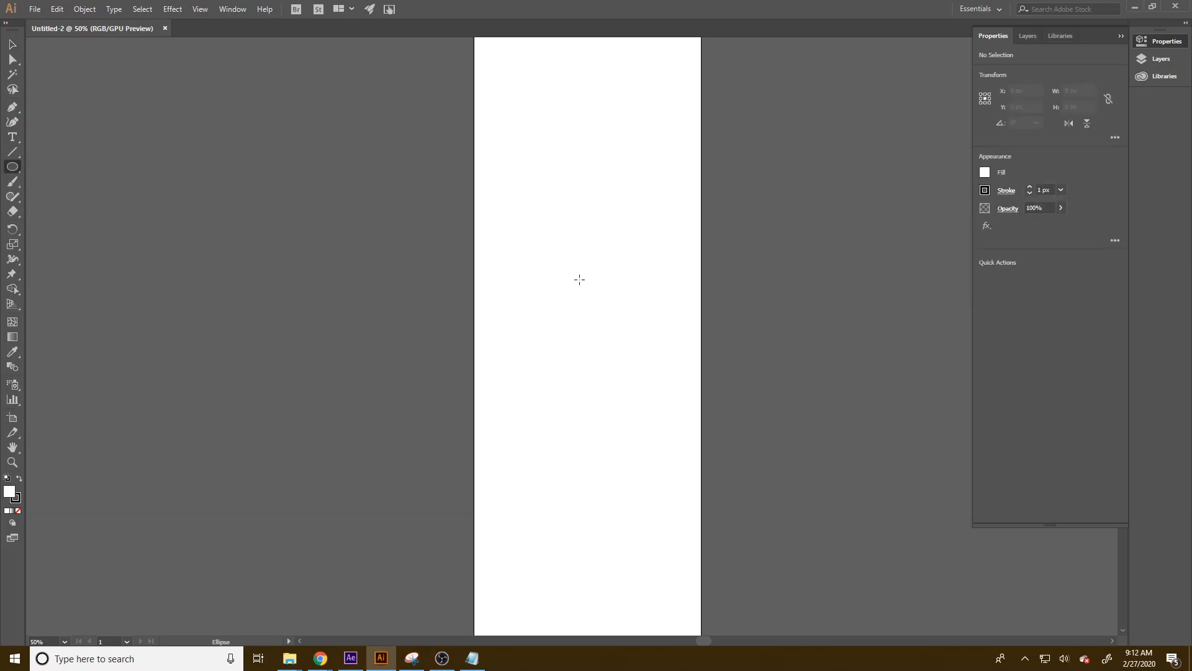
{"action": "mouse_move", "coordinate": [549, 257]}
{"action": "left_mouse_down"}
{"action": "mouse_move", "coordinate": [576, 287]}
{"action": "mouse_move", "coordinate": [577, 322]}
{"action": "mouse_move", "coordinate": [595, 330]}
{"action": "mouse_move", "coordinate": [559, 266]}
{"action": "left_mouse_up"}
{"action": "left_click", "coordinate": [11, 45]}
{"action": "left_click", "coordinate": [1029, 277]}
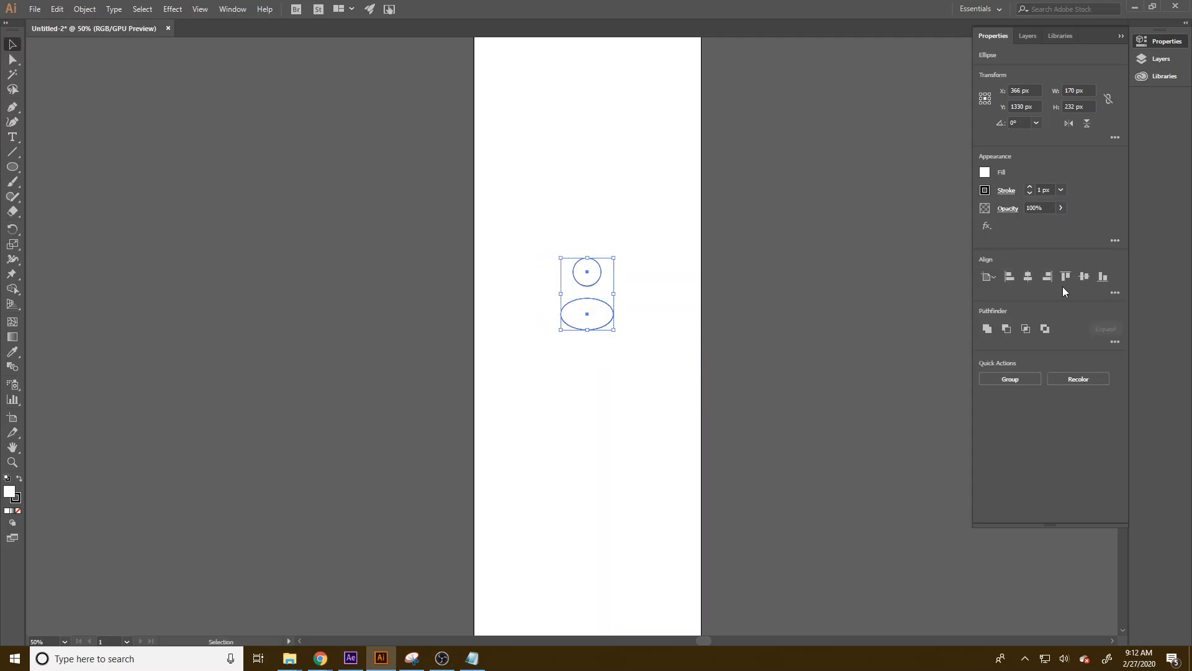
Step: Remove the stroke from the head circle and body ellipse and fill both with red
{"action": "left_click", "coordinate": [660, 314]}
{"action": "left_click_drag", "start_coordinate": [628, 334], "coordinate": [553, 238]}
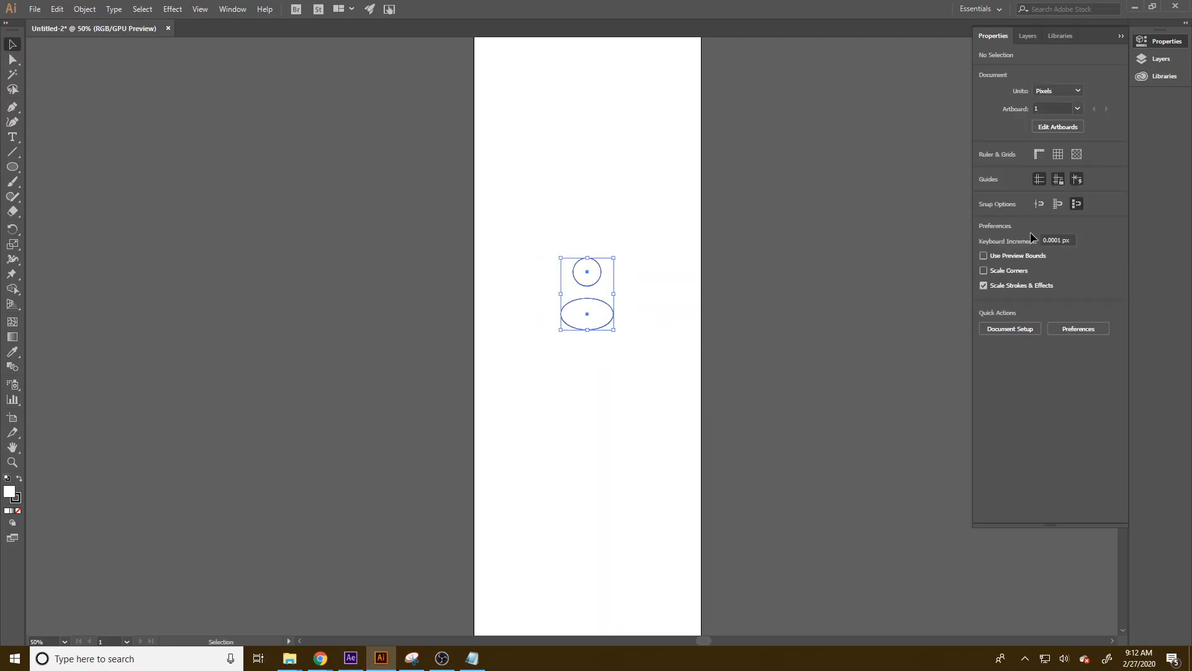
{"action": "left_click", "coordinate": [985, 190]}
{"action": "left_click", "coordinate": [850, 234]}
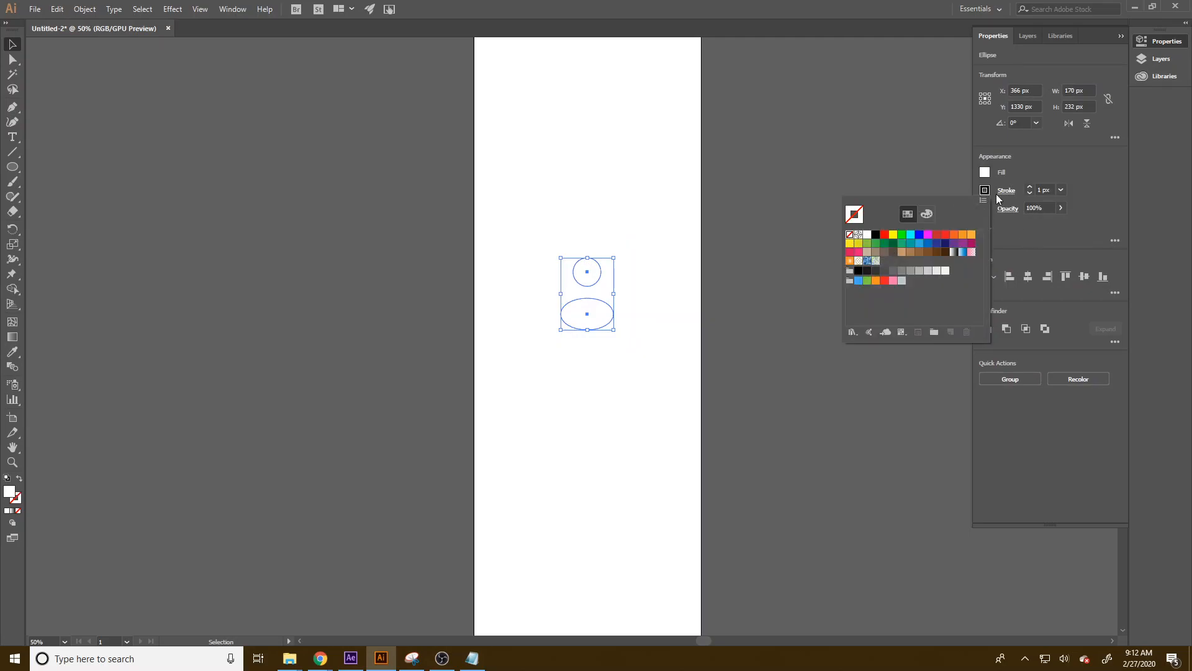
{"action": "left_click", "coordinate": [986, 173]}
{"action": "left_click", "coordinate": [986, 173]}
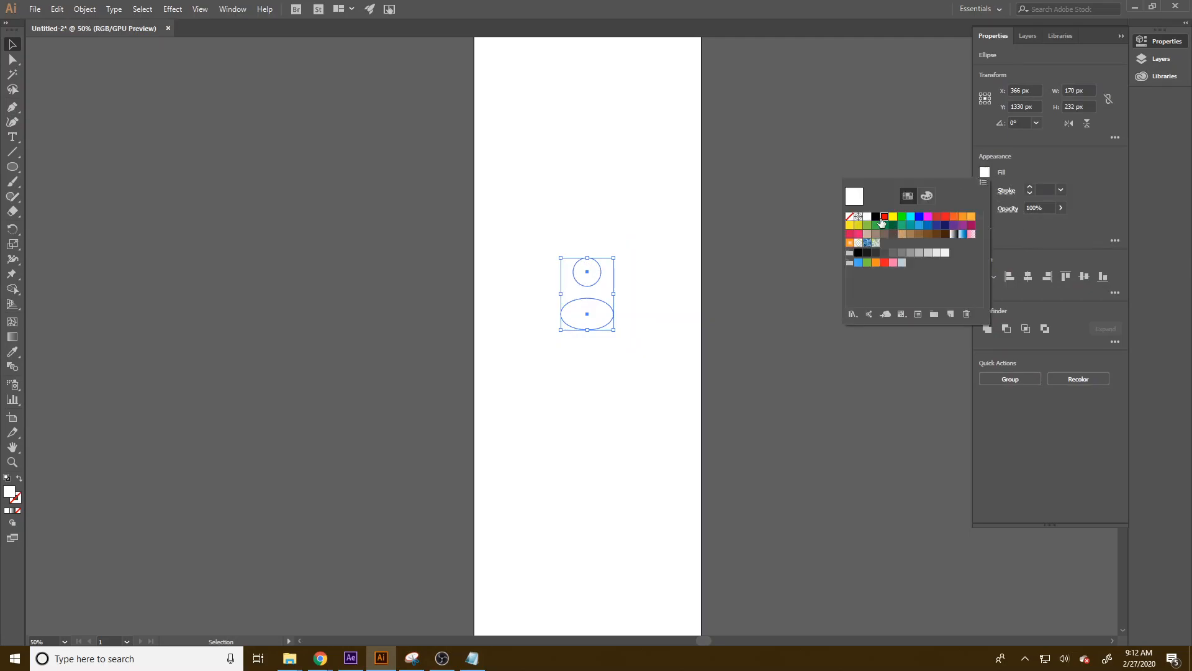
{"action": "left_click", "coordinate": [884, 217]}
{"action": "left_click", "coordinate": [676, 252]}
Step: Move the body ellipse up slightly, closer to the head circle
{"action": "left_click", "coordinate": [654, 263]}
{"action": "left_click_drag", "start_coordinate": [599, 319], "coordinate": [599, 314]}
{"action": "left_click", "coordinate": [632, 344]}
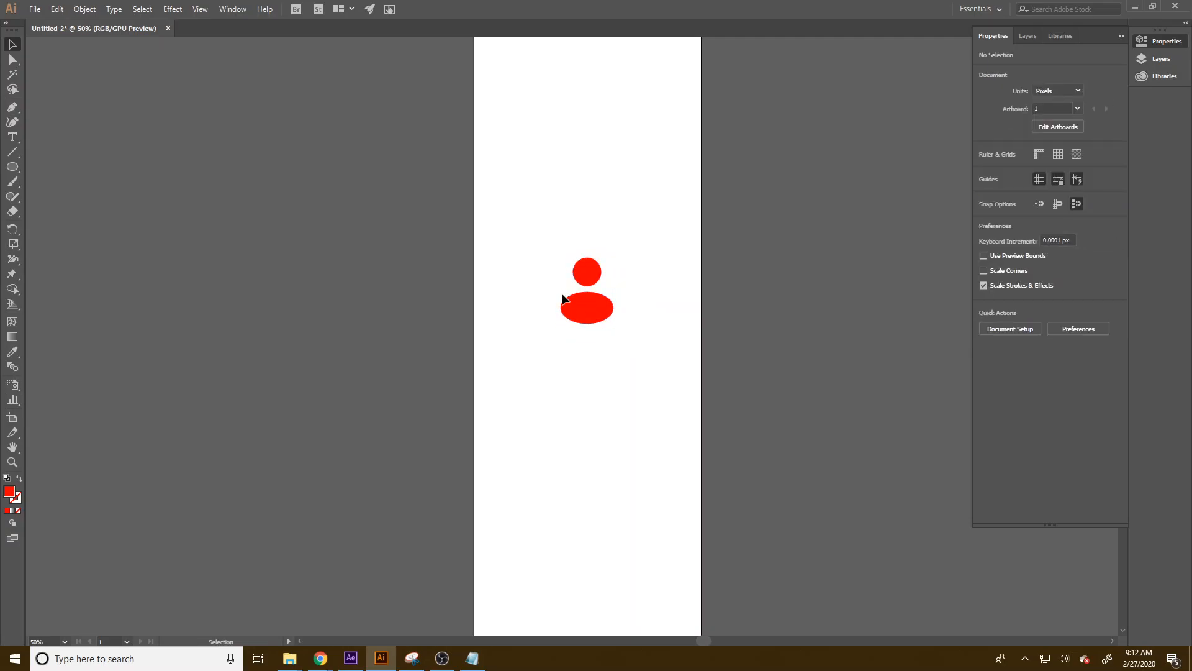
Step: Draw a circle about 318 px across covering the head and the upper part of the body ellipse
{"action": "left_click", "coordinate": [590, 316]}
{"action": "left_click", "coordinate": [12, 166]}
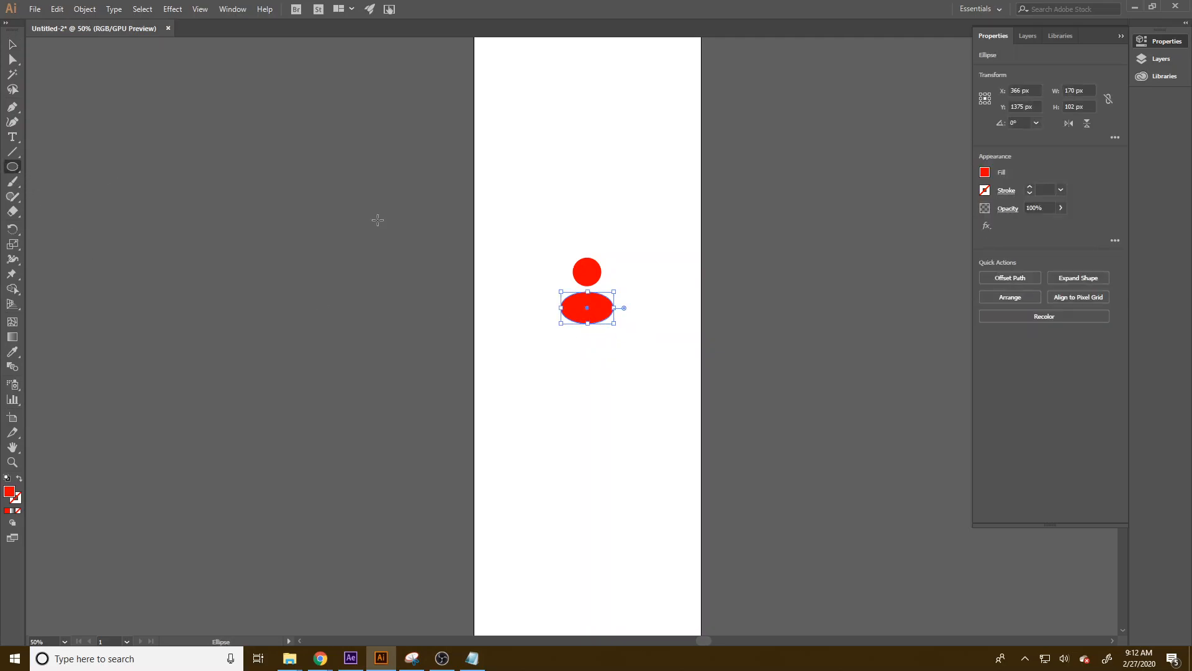
{"action": "left_click_drag", "start_coordinate": [537, 216], "coordinate": [638, 285]}
{"action": "key", "text": "v"}
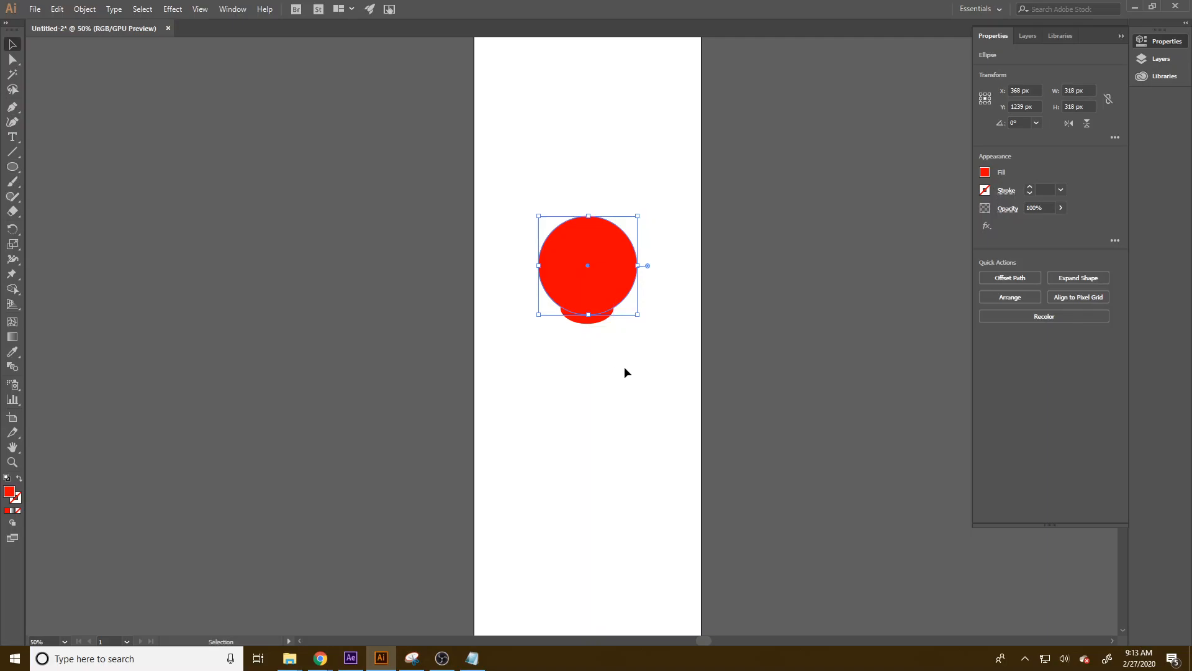
Step: Centre the large circle horizontally on the body ellipse and intersect the two to form the shoulders
{"action": "left_click_drag", "start_coordinate": [607, 324], "coordinate": [603, 312]}
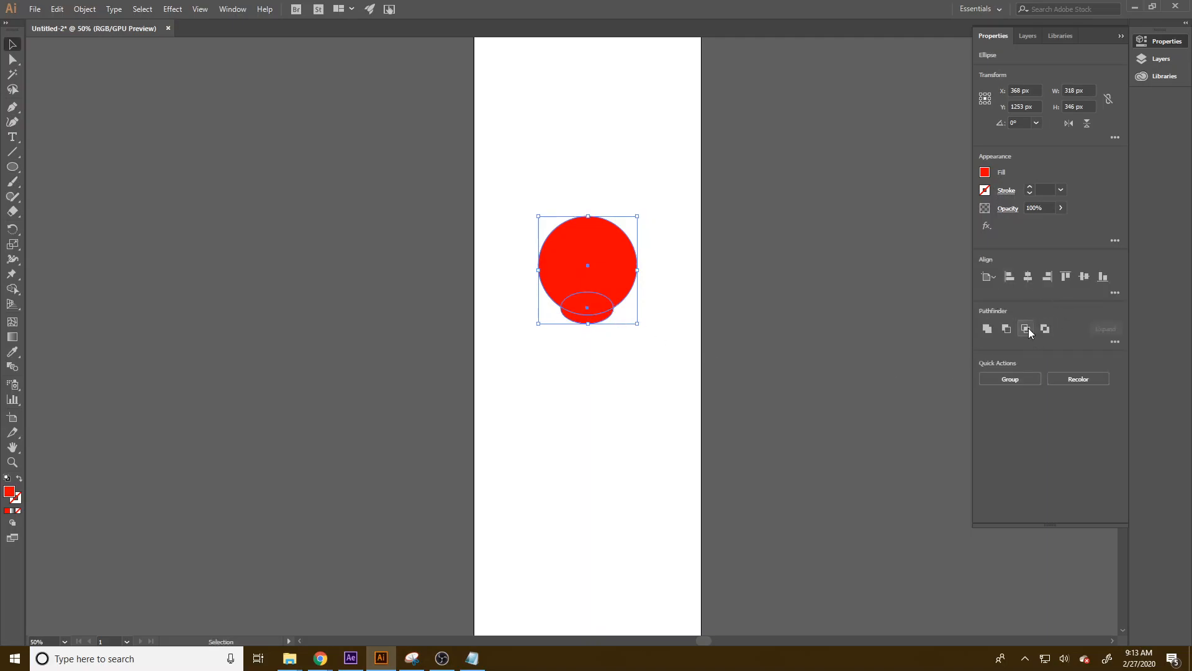
{"action": "left_click", "coordinate": [600, 319]}
{"action": "left_click", "coordinate": [1027, 277]}
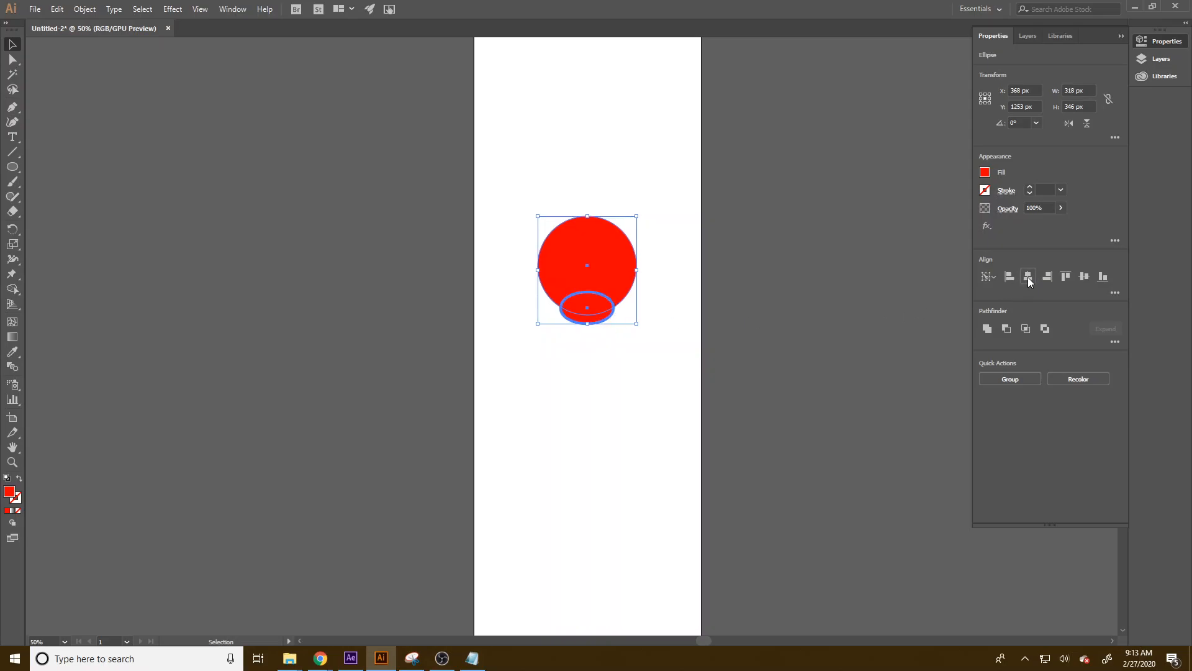
{"action": "left_click", "coordinate": [1043, 333]}
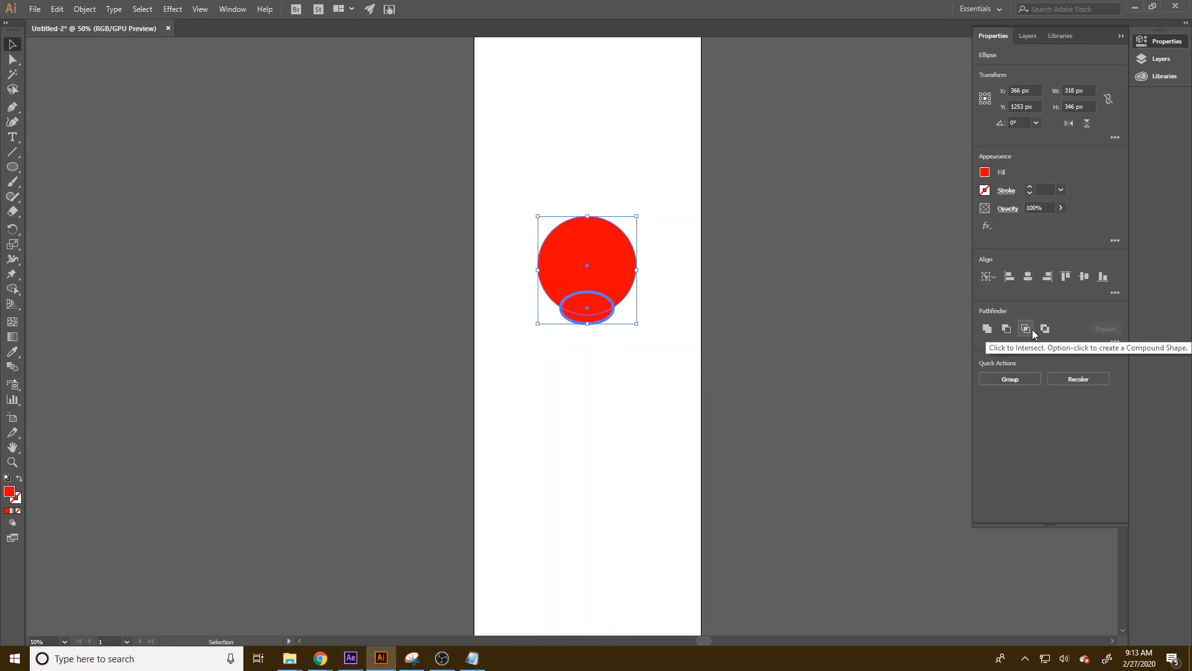
{"action": "left_click", "coordinate": [659, 350]}
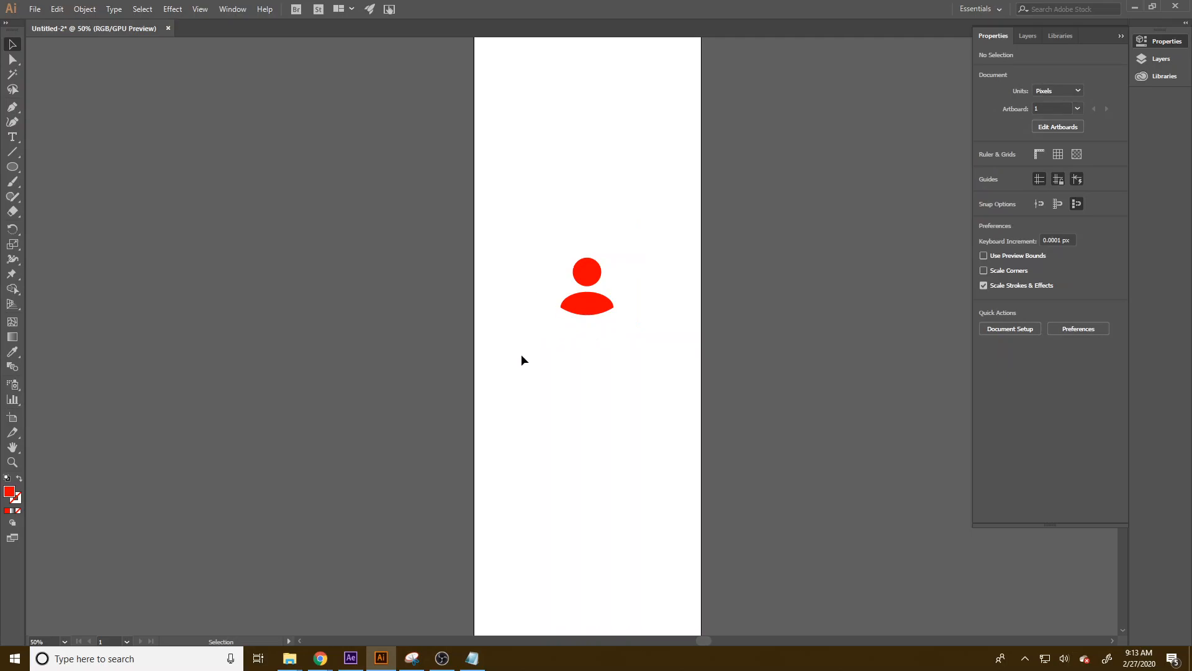
Step: Group the head and shoulders, and place a new circle about 322 px across over them
{"action": "left_click", "coordinate": [13, 166]}
{"action": "left_click_drag", "start_coordinate": [538, 247], "coordinate": [621, 439]}
{"action": "key", "text": "v"}
{"action": "left_click_drag", "start_coordinate": [639, 341], "coordinate": [556, 251]}
{"action": "left_click", "coordinate": [1055, 393]}
{"action": "left_click", "coordinate": [668, 453]}
{"action": "left_click_drag", "start_coordinate": [620, 439], "coordinate": [602, 308]}
Step: Centre the circle and the person group on the artboard, and cut the person out with Pathfinder Exclude
{"action": "left_click_drag", "start_coordinate": [532, 213], "coordinate": [649, 351]}
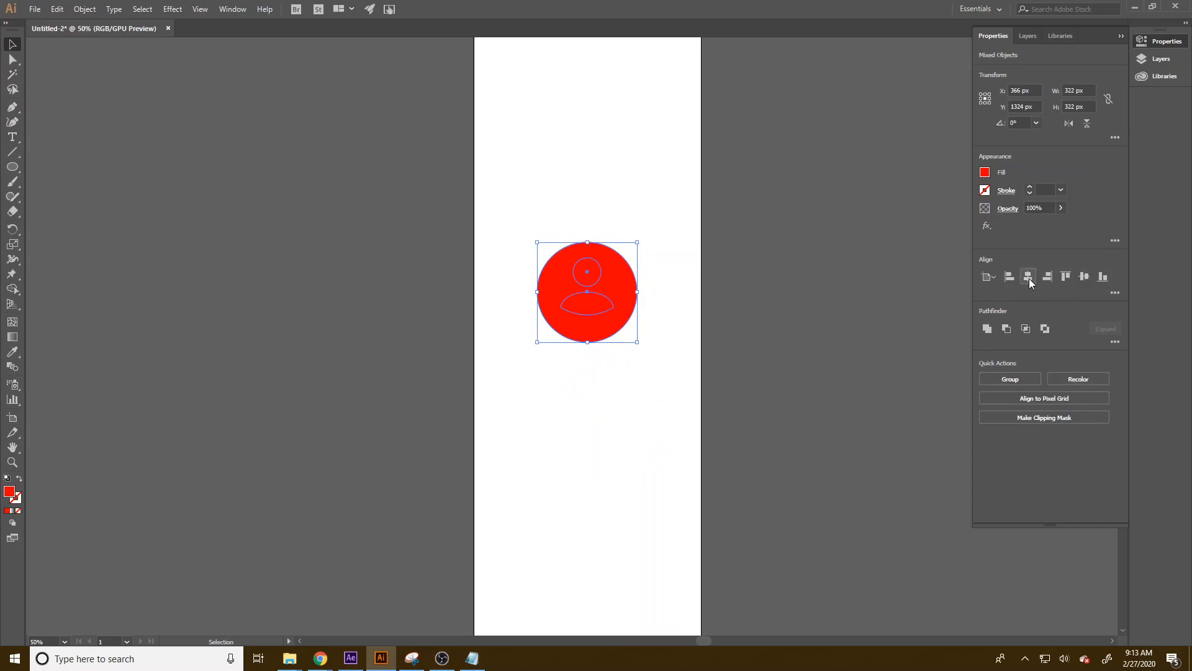
{"action": "left_click", "coordinate": [1089, 279]}
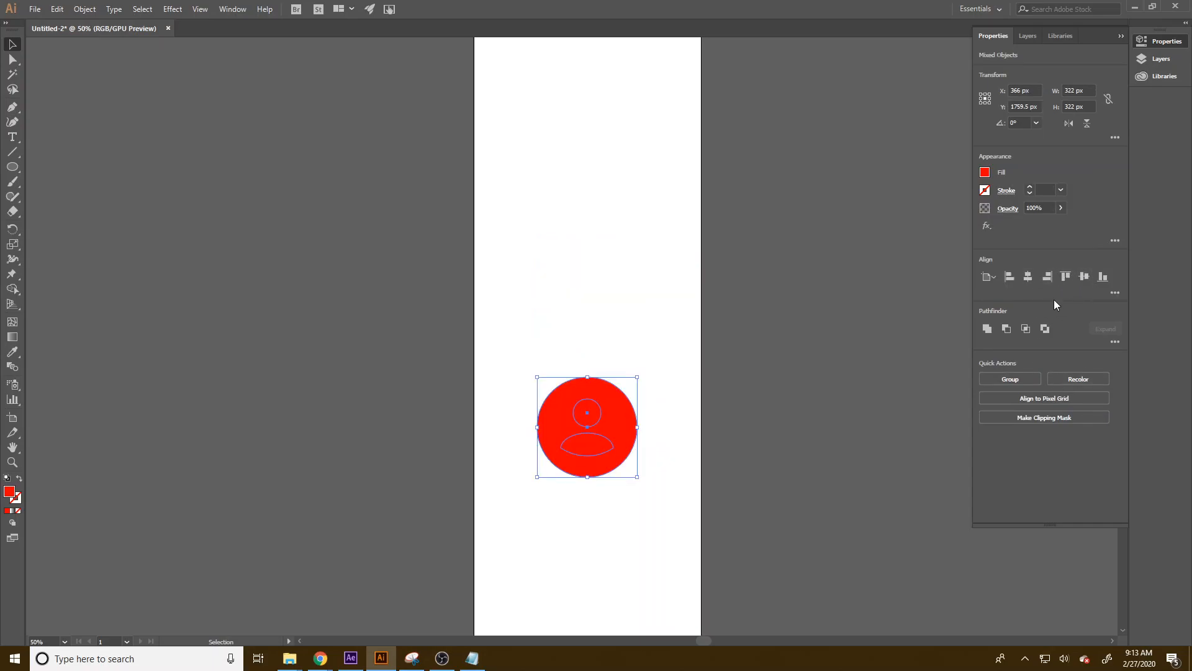
{"action": "left_click", "coordinate": [1045, 329]}
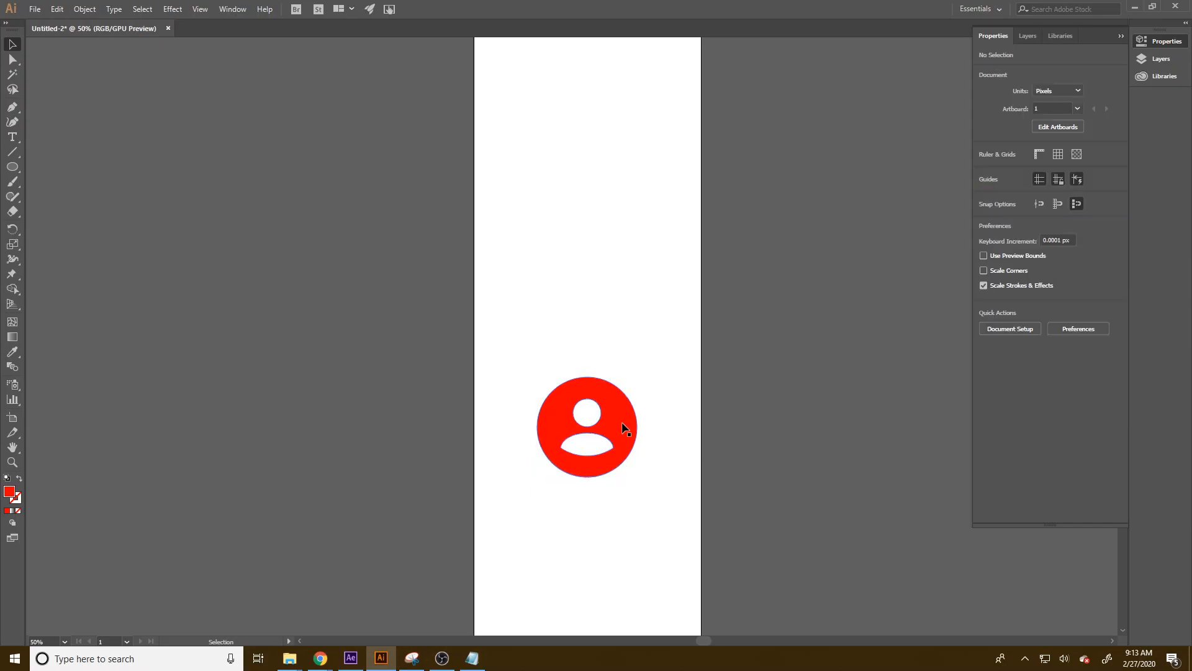
Step: Scale the contact icon down to about 200 px square and place it at the artboard's left edge
{"action": "left_click_drag", "start_coordinate": [638, 377], "coordinate": [608, 405]}
{"action": "left_click_drag", "start_coordinate": [593, 453], "coordinate": [544, 252]}
{"action": "key", "text": "t"}
{"action": "key", "text": "v"}
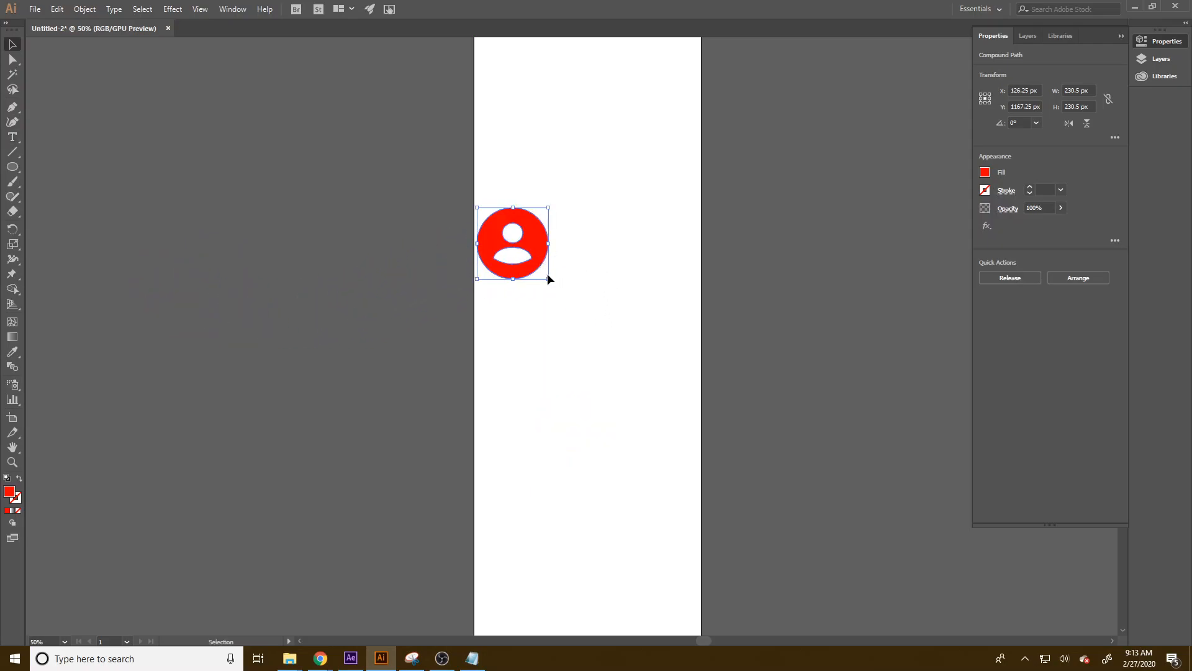
{"action": "left_click_drag", "start_coordinate": [549, 280], "coordinate": [541, 269]}
{"action": "key", "text": "ctrl+z"}
Step: Add the text "Conta" beside the contact icon and scale it up to about 87 pt
{"action": "key", "text": "t"}
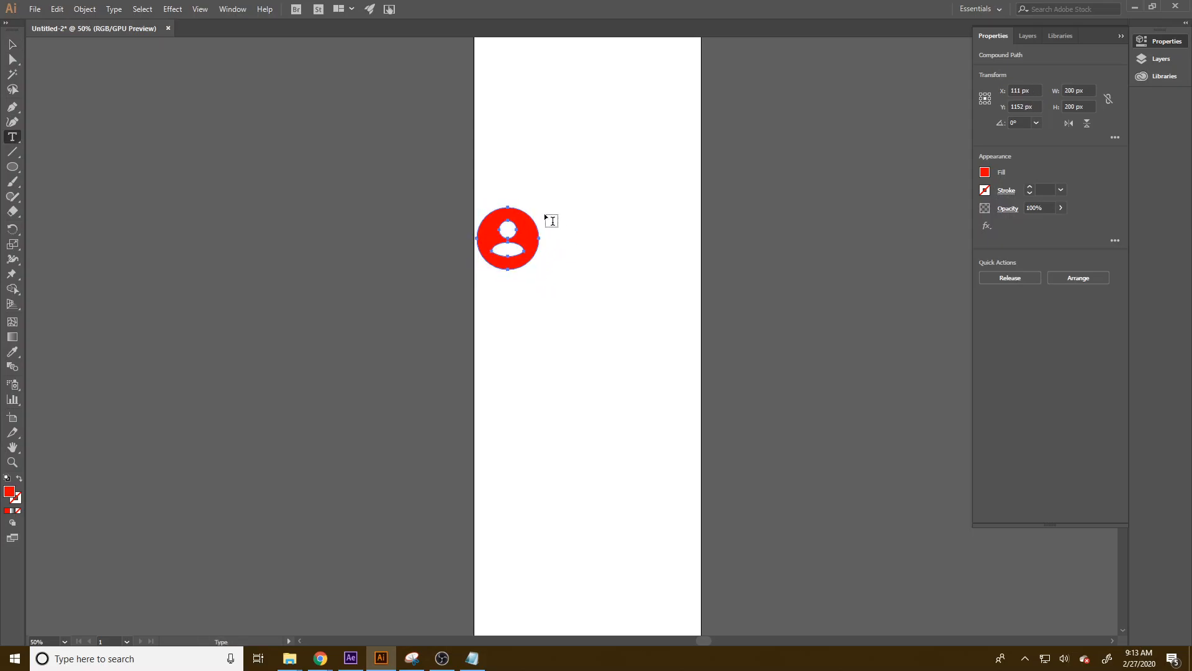
{"action": "left_click", "coordinate": [544, 213]}
{"action": "type", "text": "co"}
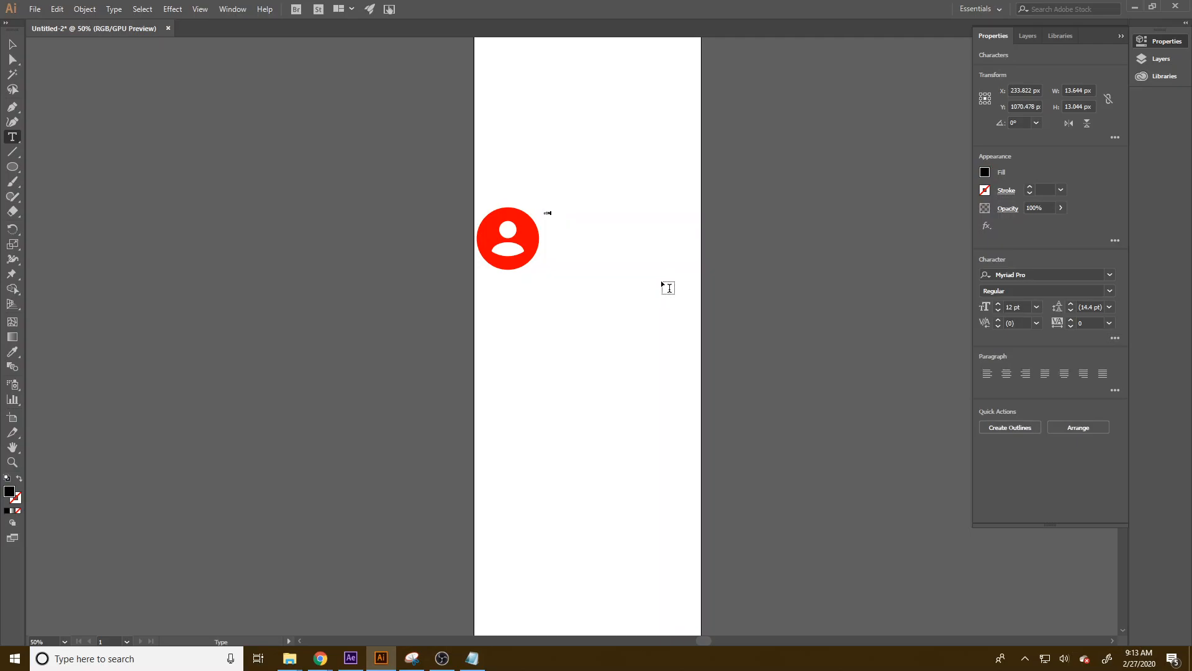
{"action": "type", "text": "n"}
{"action": "key", "text": "Escape"}
{"action": "left_click_drag", "start_coordinate": [569, 218], "coordinate": [635, 233]}
{"action": "key", "text": "ctrl+z"}
{"action": "key", "text": "ctrl+z"}
{"action": "left_click", "coordinate": [568, 222]}
{"action": "left_click", "coordinate": [546, 213]}
{"action": "left_click_drag", "start_coordinate": [566, 218], "coordinate": [599, 252]}
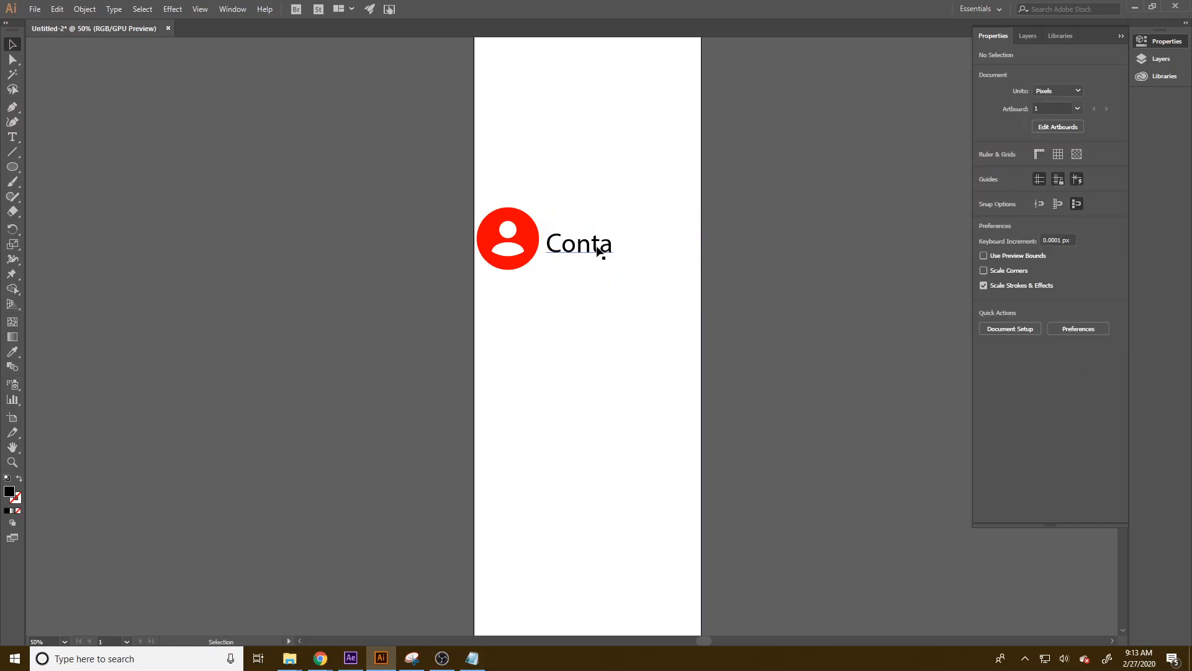
Step: Complete the text beside the icon so it reads "Contact Name"
{"action": "double_click", "coordinate": [608, 252]}
{"action": "type", "text": "C"}
{"action": "key", "text": "BackSpace"}
{"action": "type", "text": "ct "}
{"action": "type", "text": "Ma"}
{"action": "key", "text": "BackSpace"}
{"action": "key", "text": "BackSpace"}
{"action": "type", "text": "Name"}
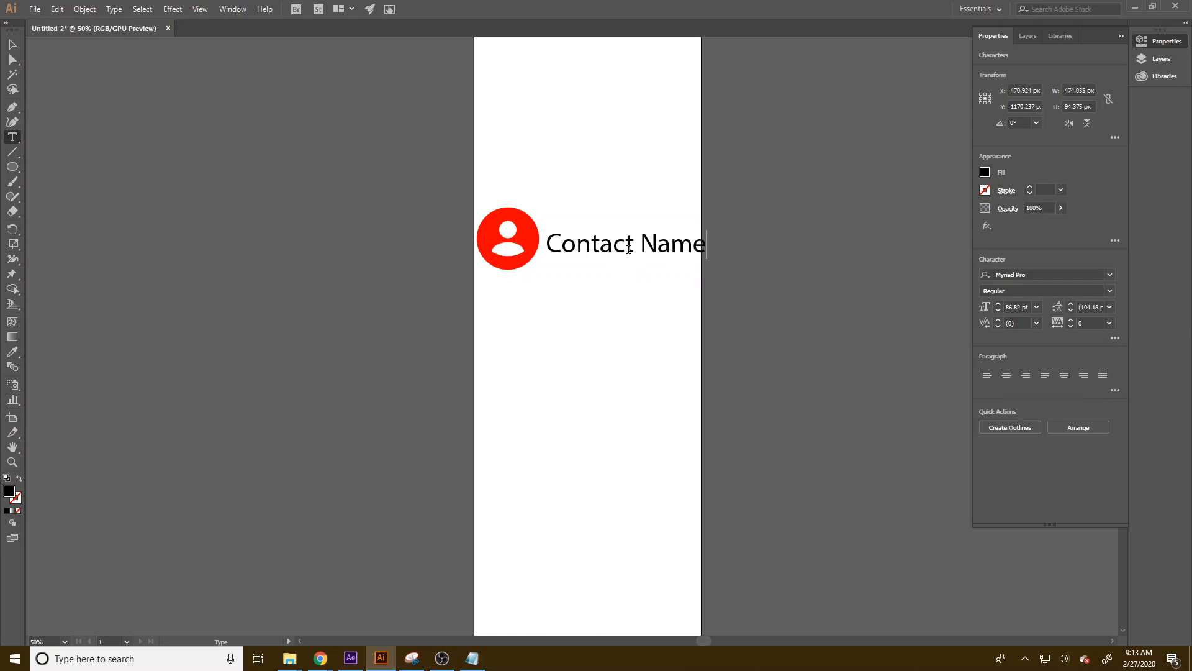
Step: Select the contact text, then switch to After Effects and check the character settings of the heading in the screen 3 composition
{"action": "key", "text": "ctrl+shift+Left"}
{"action": "key", "text": "ctrl+shift+Left"}
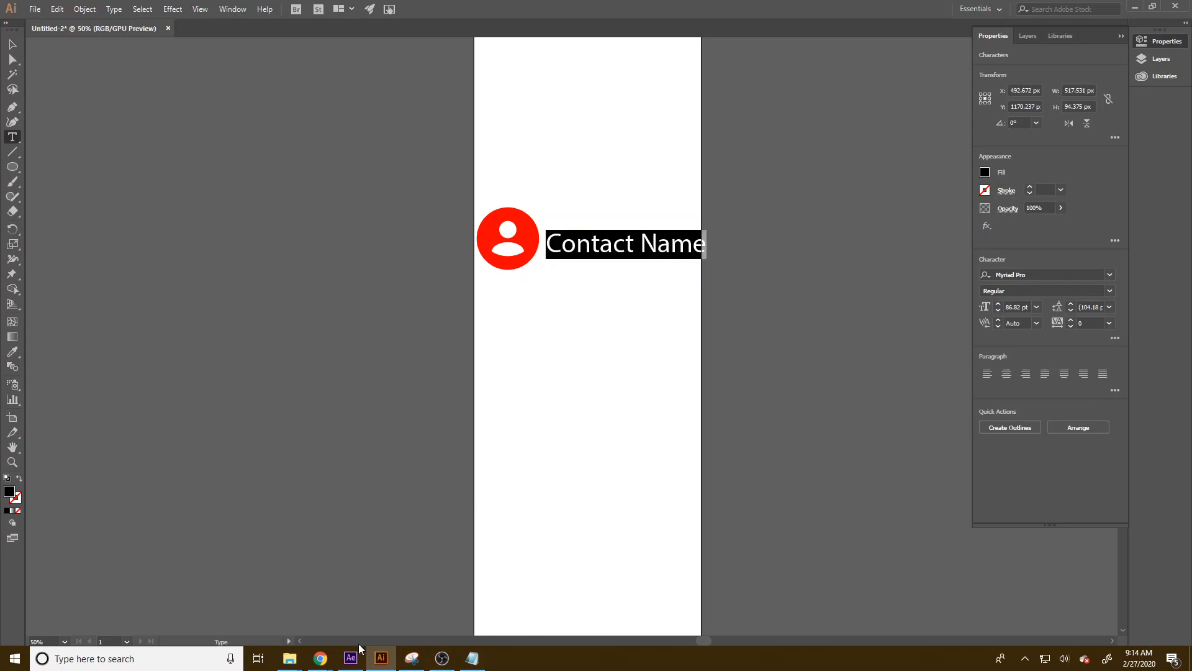
{"action": "left_click", "coordinate": [351, 658]}
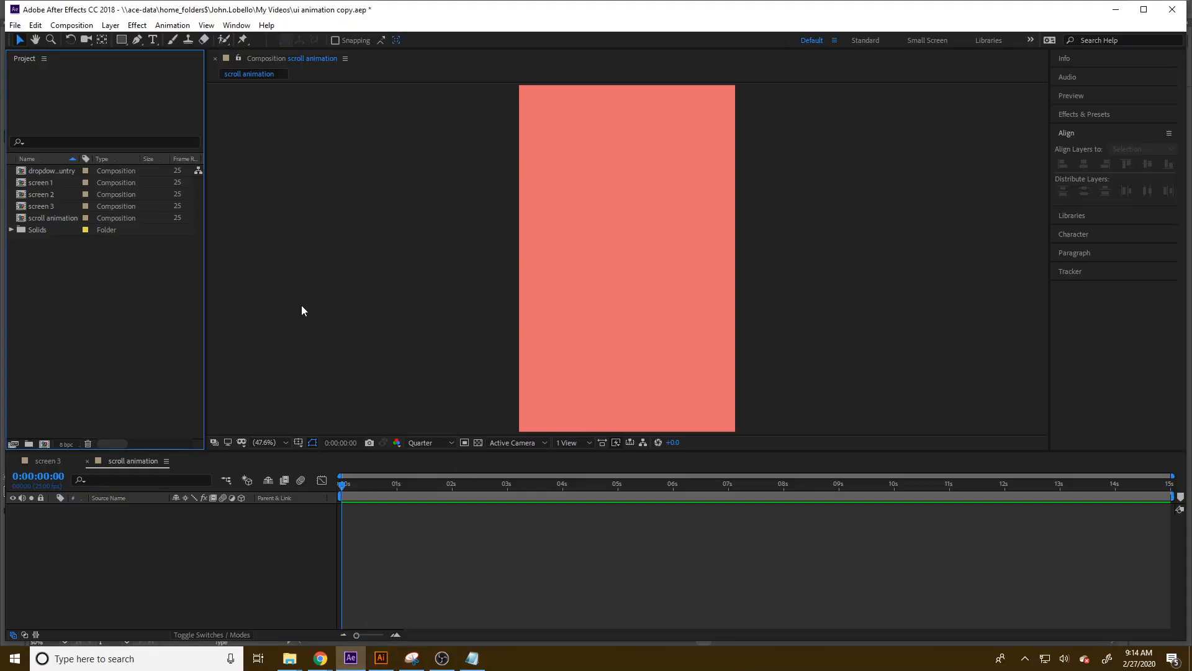
{"action": "left_click", "coordinate": [42, 460]}
{"action": "left_click", "coordinate": [606, 130]}
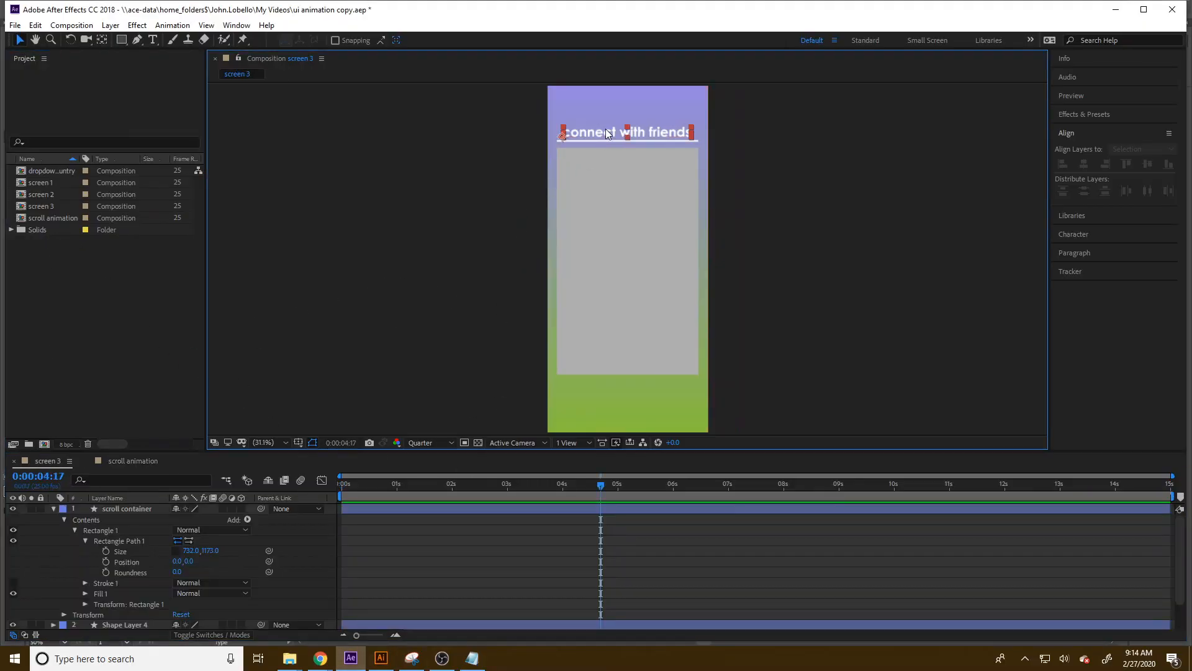
{"action": "left_click", "coordinate": [1114, 236]}
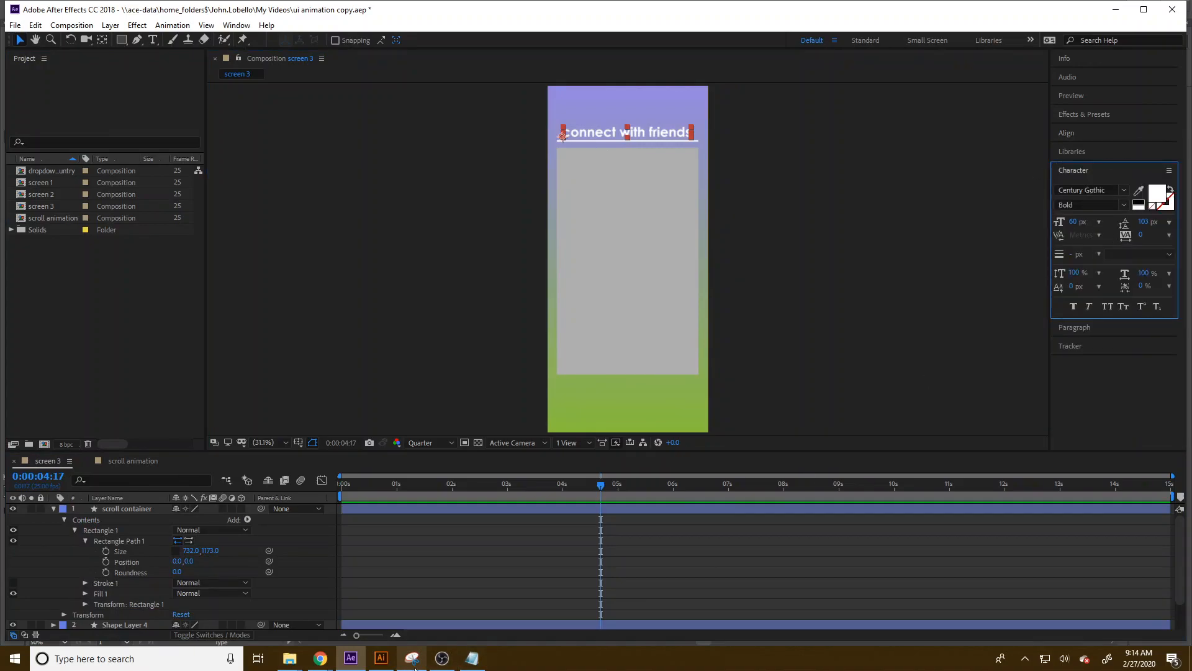
Step: Switch back to Illustrator and set the selected contact text to Century Gothic Bold
{"action": "left_click", "coordinate": [381, 658]}
{"action": "left_click", "coordinate": [1026, 278]}
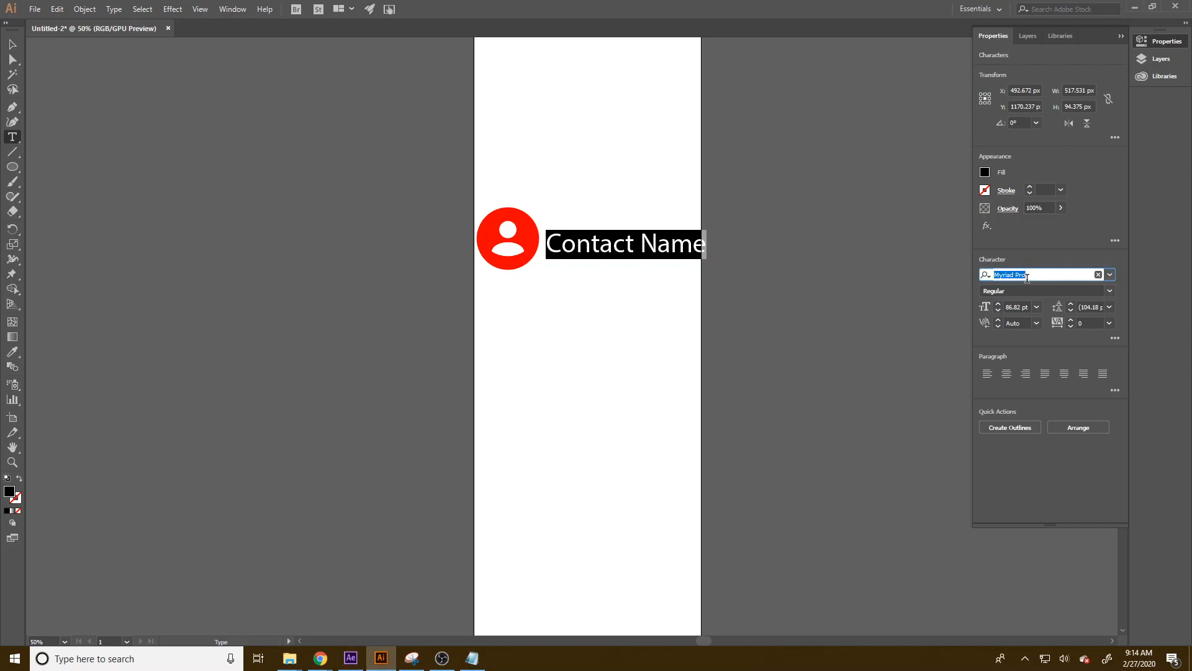
{"action": "type", "text": "cen"}
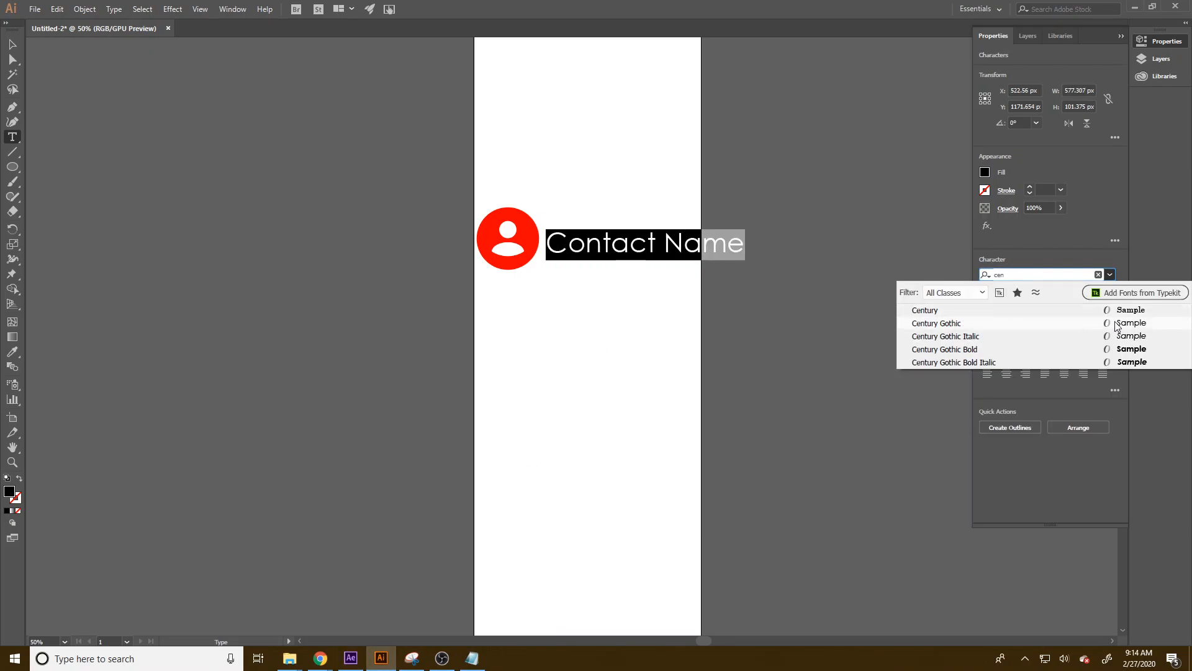
{"action": "left_click", "coordinate": [1002, 349]}
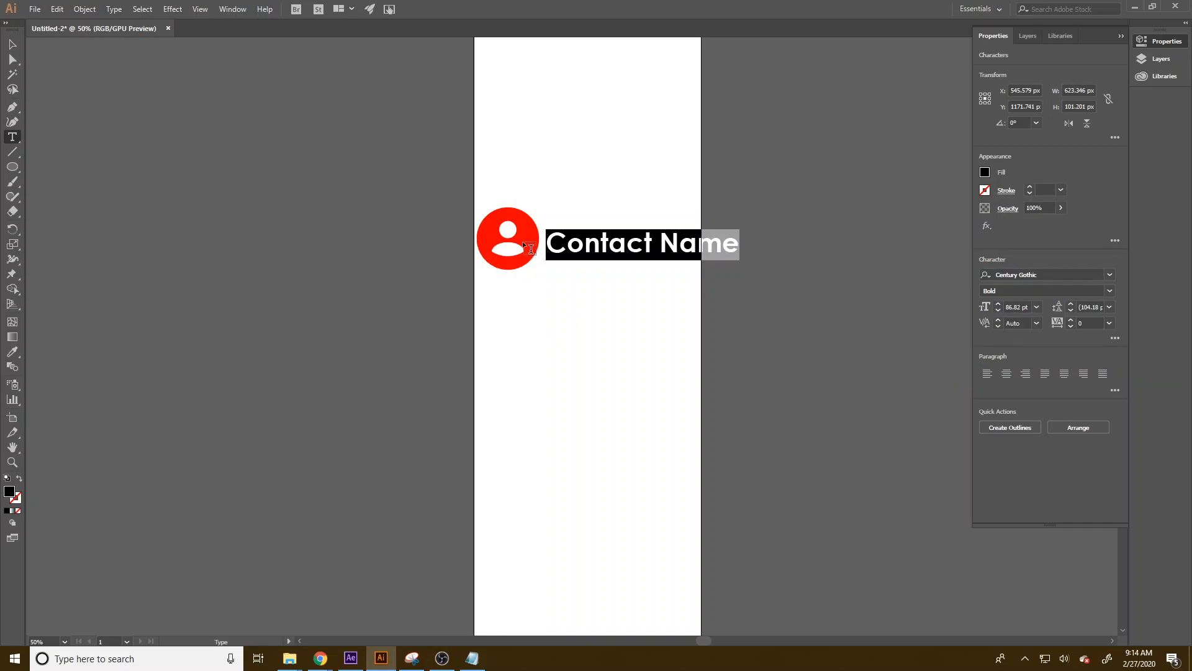
Step: Raise the "Contact Name" text slightly and add a second line below it with the phone number
{"action": "left_click", "coordinate": [12, 45]}
{"action": "left_click_drag", "start_coordinate": [680, 247], "coordinate": [680, 228]}
{"action": "double_click", "coordinate": [733, 230]}
{"action": "key", "text": "Return"}
{"action": "type", "text": "478"}
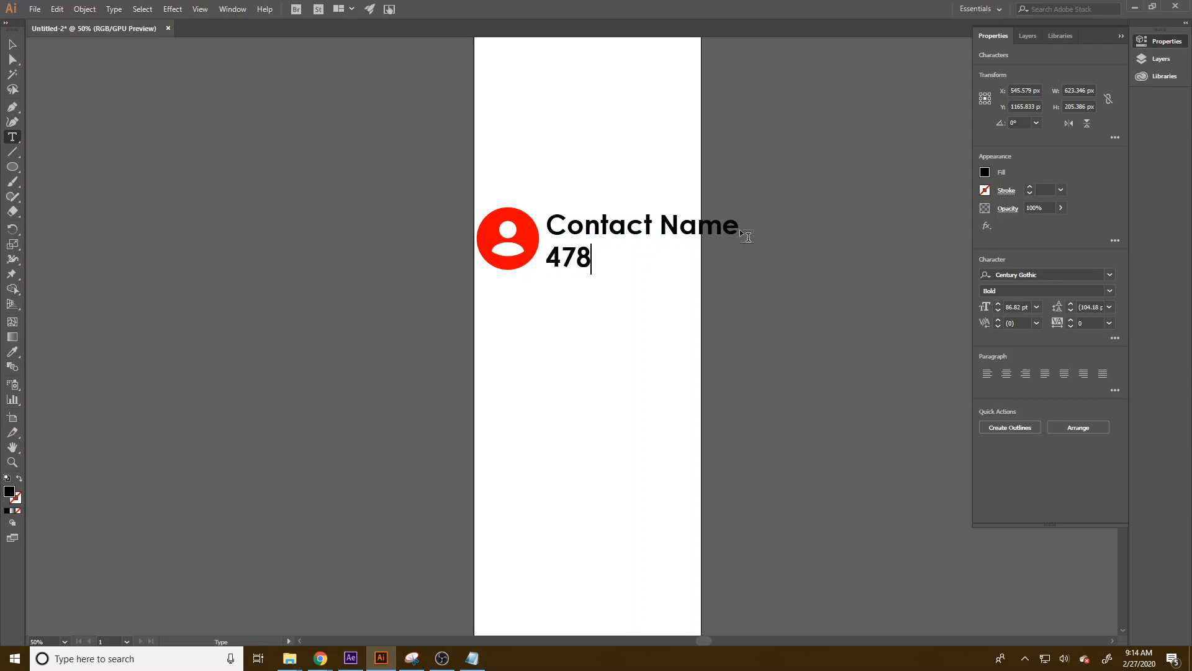
{"action": "type", "text": " - 55-"}
{"action": "key", "text": "BackSpace"}
{"action": "type", "text": "5-"}
{"action": "key", "text": "BackSpace"}
{"action": "type", "text": "-55"}
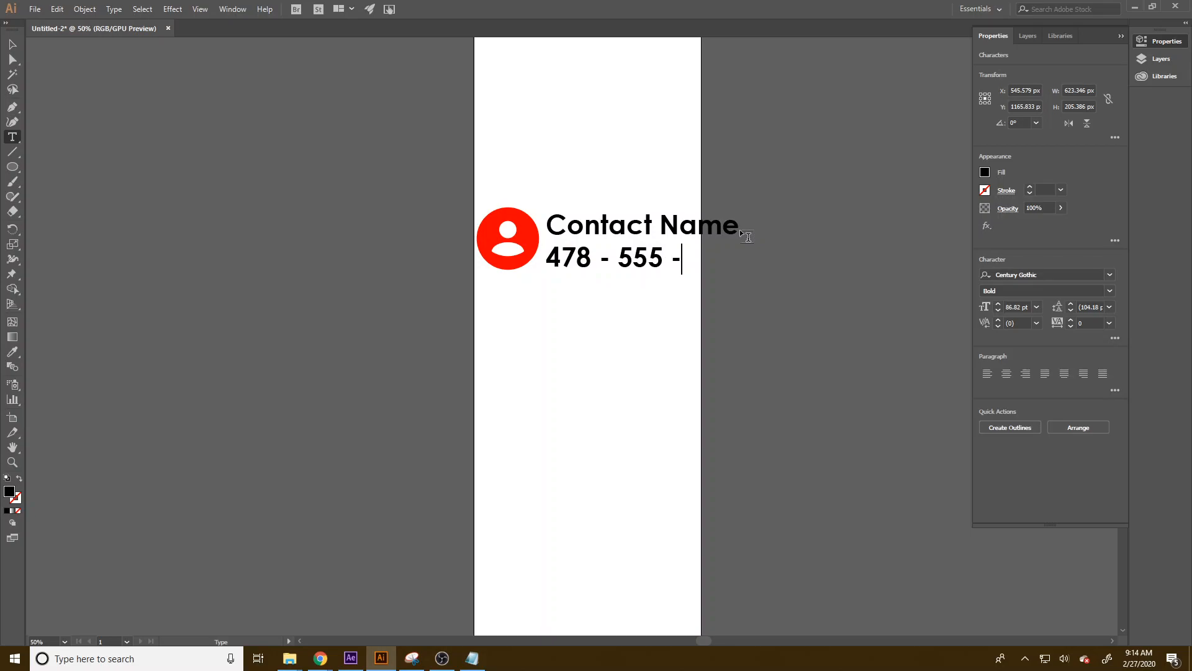
{"action": "type", "text": "55"}
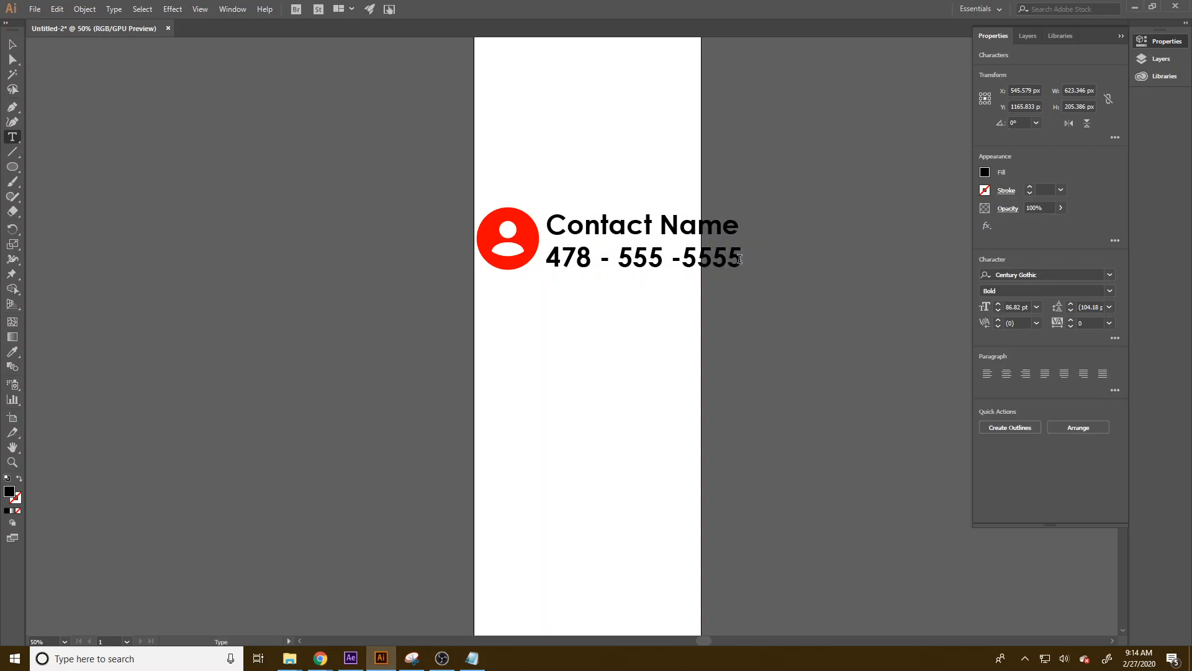
Step: Add a space after the second dash of the phone number line
{"action": "left_click_drag", "start_coordinate": [742, 260], "coordinate": [523, 239]}
{"action": "key", "text": "Escape"}
{"action": "left_click", "coordinate": [558, 272], "text": "ctrl"}
{"action": "key", "text": "ctrl+z"}
{"action": "key", "text": "ctrl+shift+z"}
{"action": "left_click", "coordinate": [559, 259]}
{"action": "left_click", "coordinate": [681, 260]}
{"action": "key", "text": "BackSpace"}
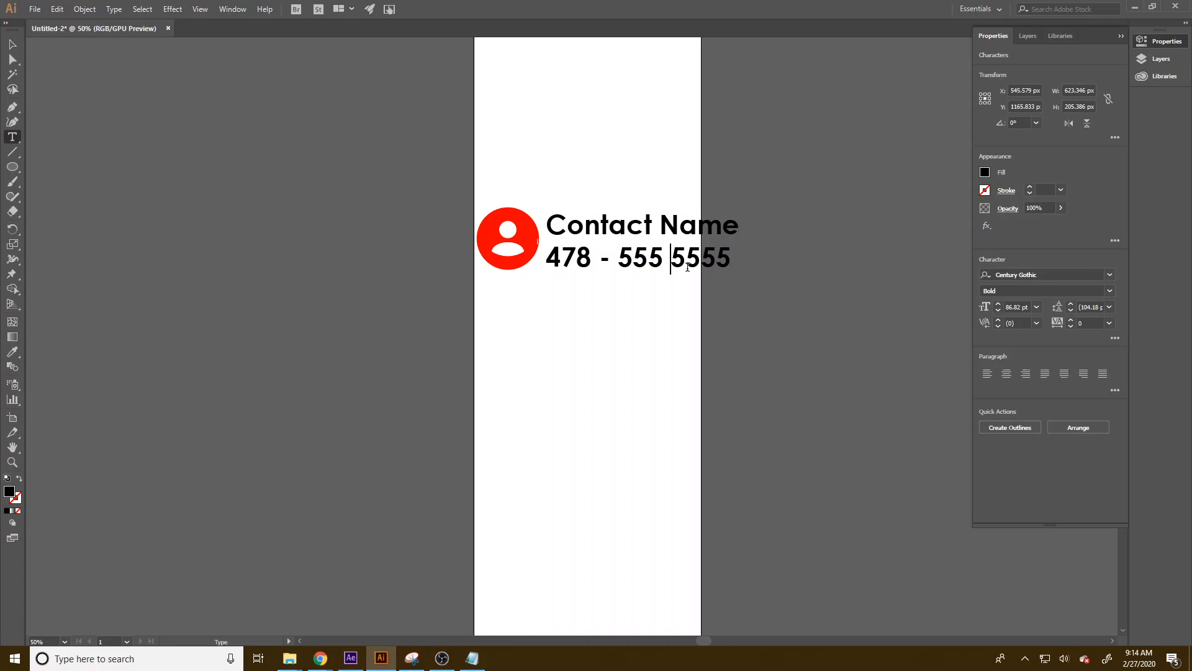
{"action": "type", "text": "-"}
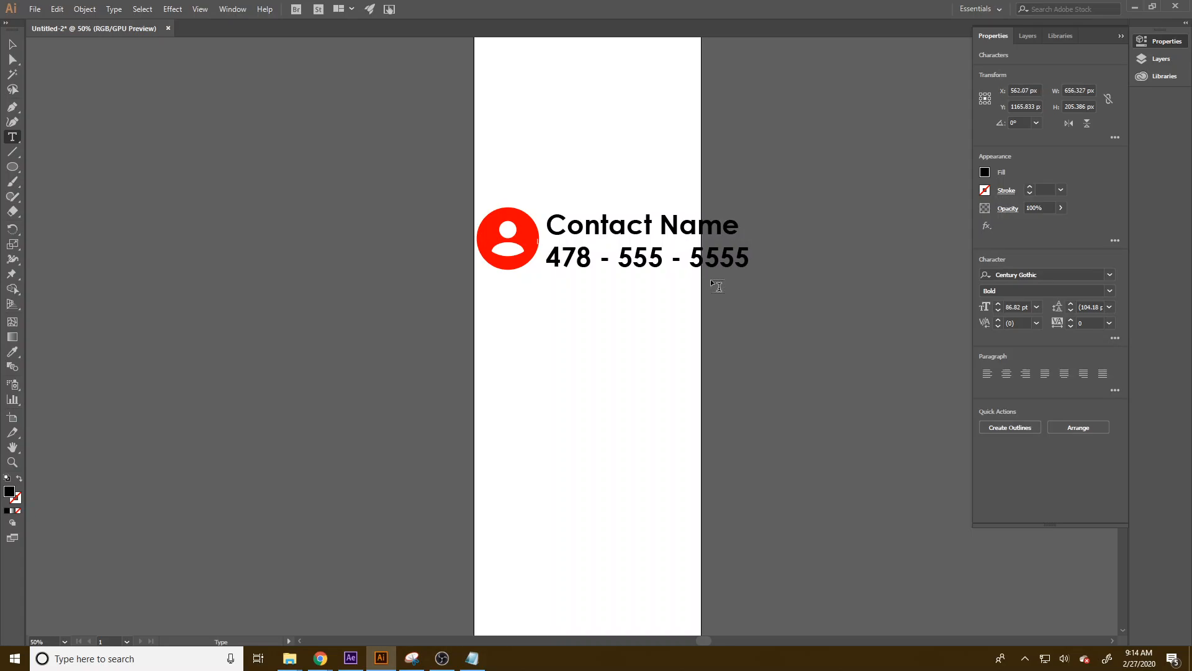
Step: Remove the spaces around the second dash of the phone number
{"action": "key", "text": "BackSpace"}
{"action": "key", "text": "Left"}
{"action": "key", "text": "Left"}
{"action": "key", "text": "Delete"}
{"action": "key", "text": "Right"}
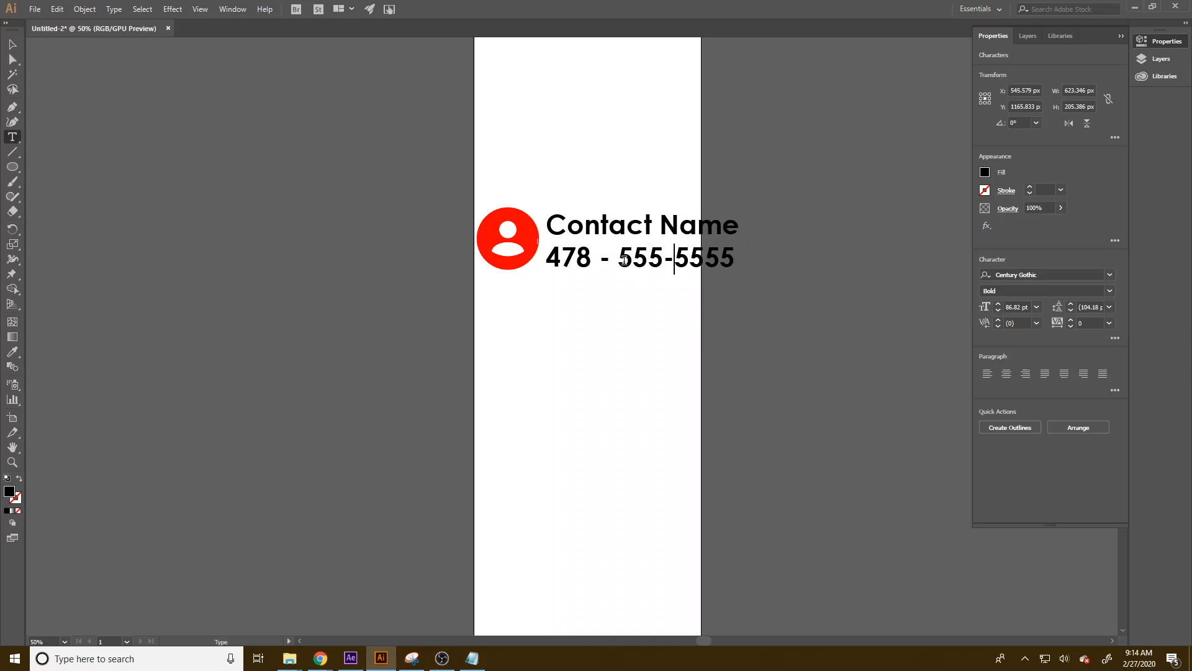
Step: Remove the spaces around the first dash of the phone number
{"action": "left_click", "coordinate": [623, 259]}
{"action": "key", "text": "BackSpace"}
{"action": "left_click", "coordinate": [592, 260]}
{"action": "key", "text": "BackSpace"}
{"action": "type", "text": "88"}
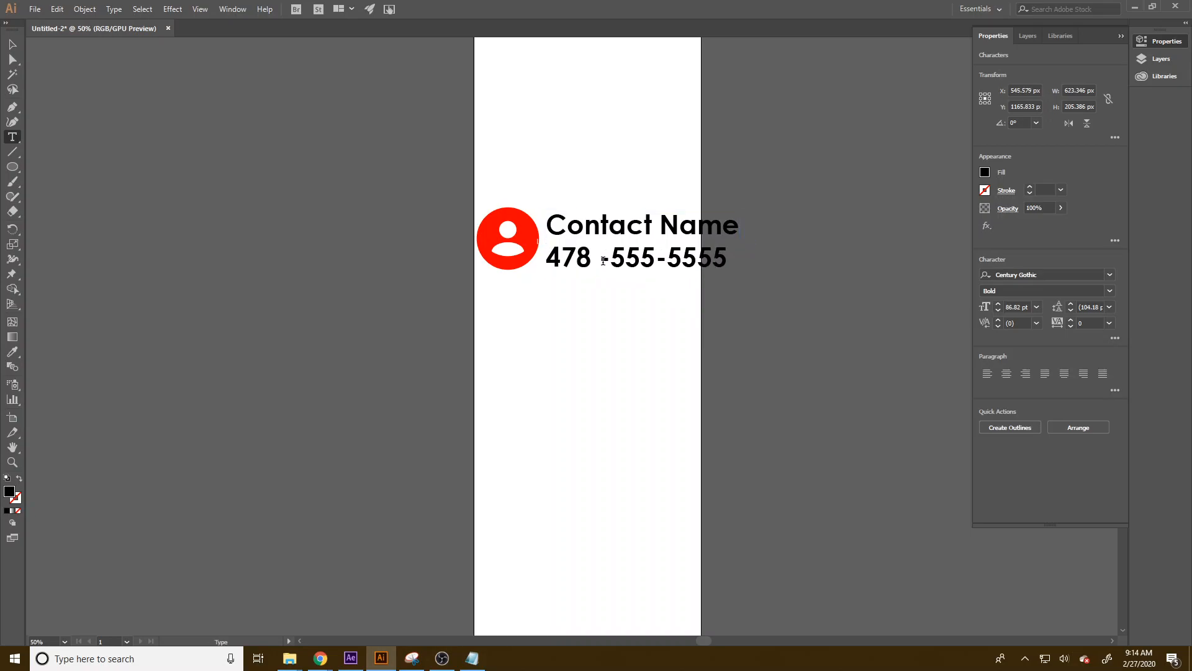
{"action": "key", "text": "BackSpace"}
{"action": "key", "text": "Delete"}
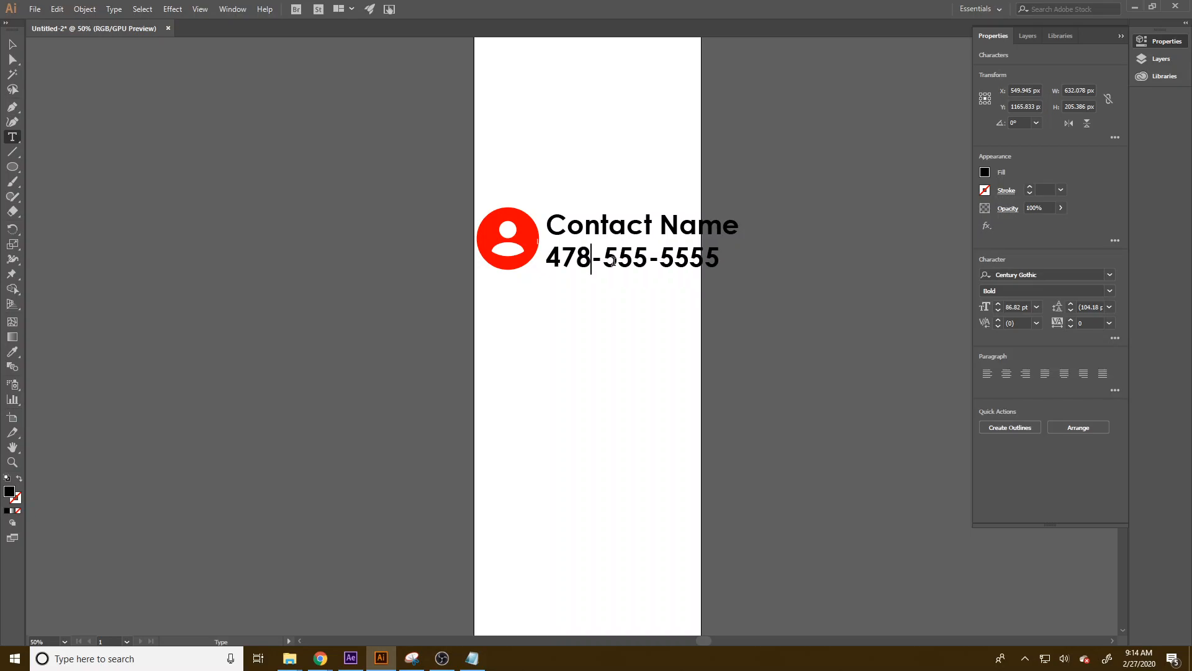
Step: Set the phone number line to the Regular weight of Century Gothic
{"action": "triple_click", "coordinate": [659, 250]}
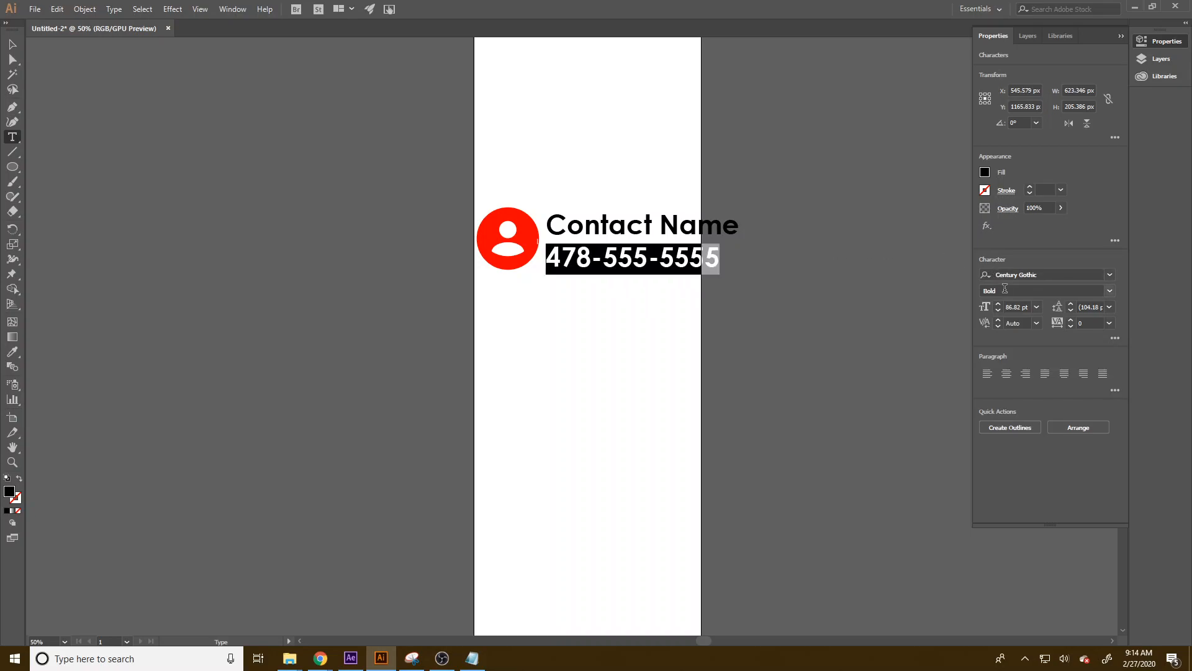
{"action": "scroll", "coordinate": [1004, 291], "scroll_direction": "up", "scroll_amount": 2}
{"action": "left_click", "coordinate": [654, 260]}
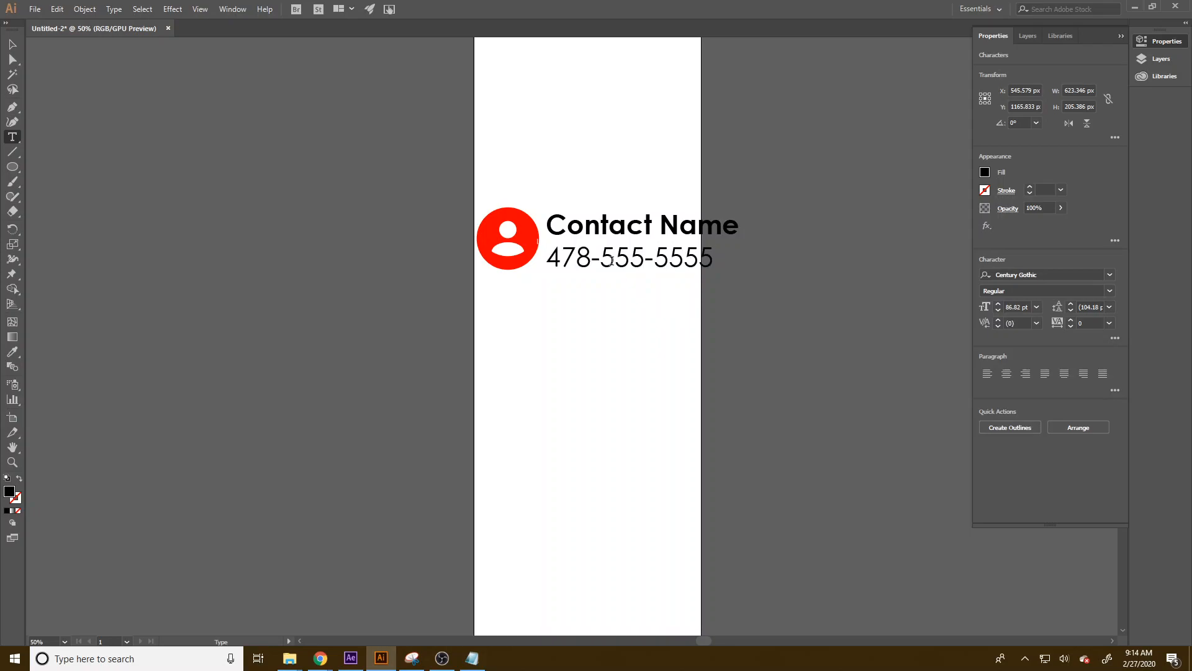
Step: Widen the phone number's tracking to 79 so it spans the width of the contact name
{"action": "triple_click", "coordinate": [577, 260]}
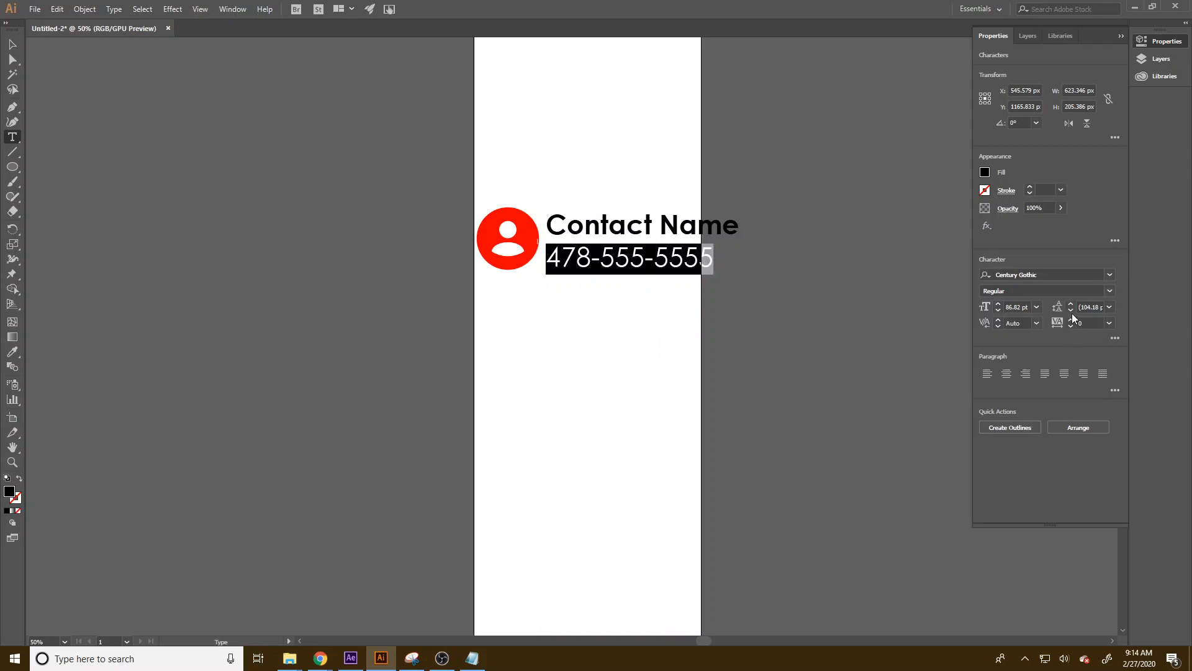
{"action": "scroll", "coordinate": [1075, 323], "scroll_direction": "up", "scroll_amount": 5}
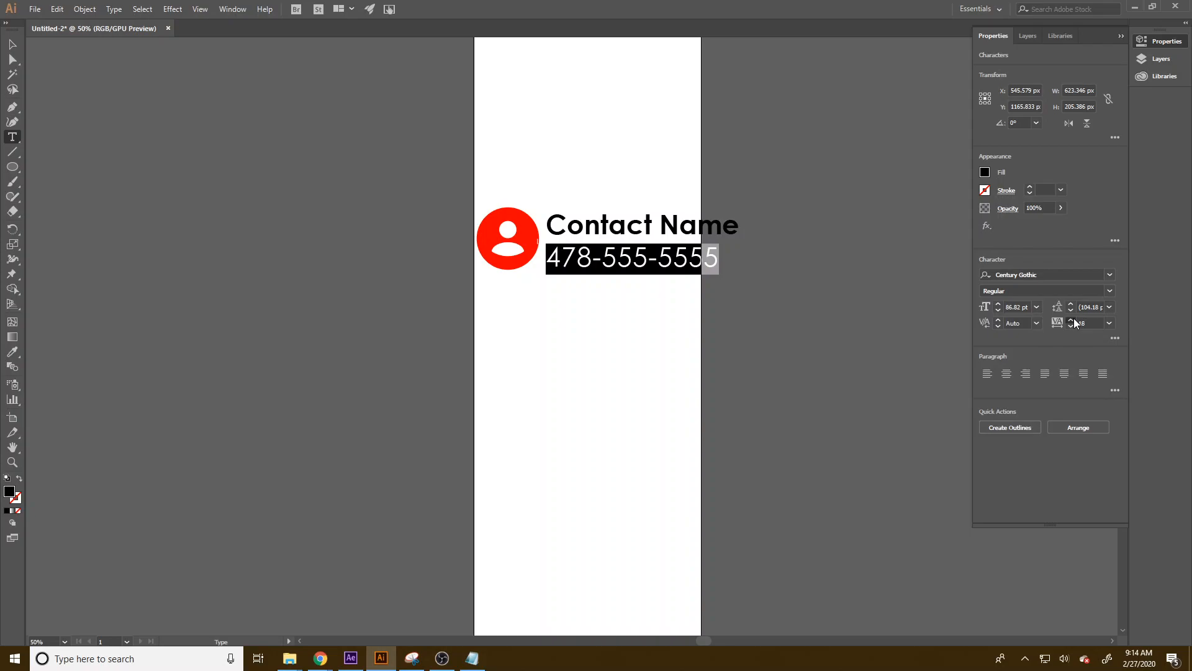
{"action": "scroll", "coordinate": [1075, 322], "scroll_direction": "up", "scroll_amount": 5}
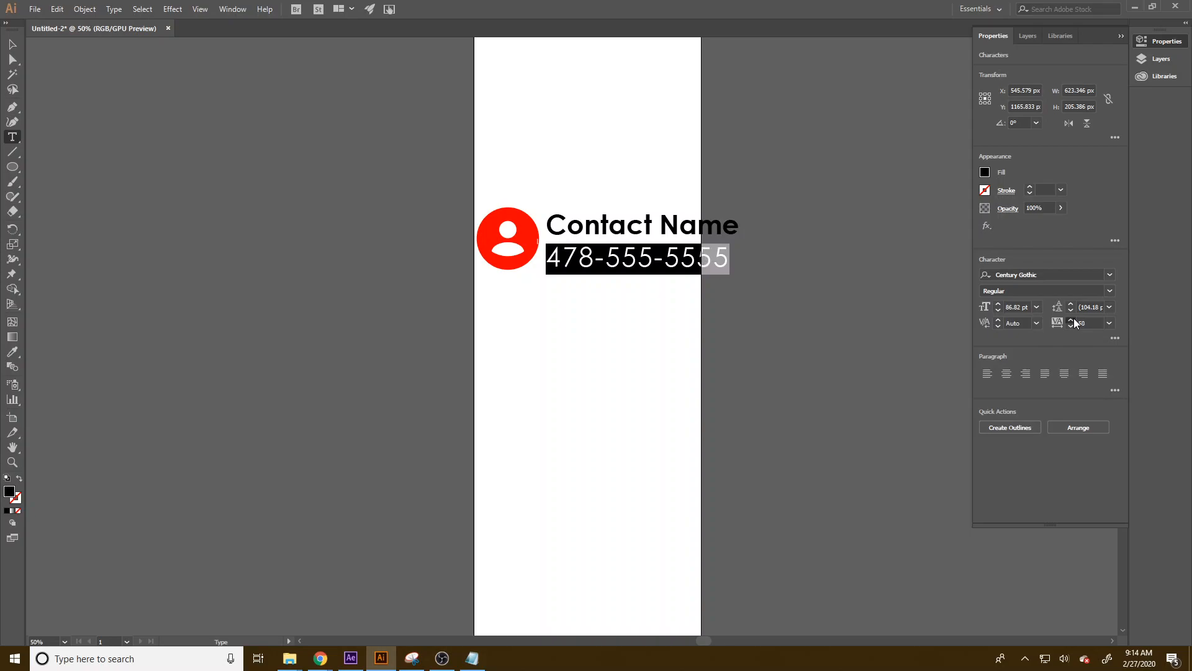
{"action": "scroll", "coordinate": [1075, 322], "scroll_direction": "up", "scroll_amount": 4}
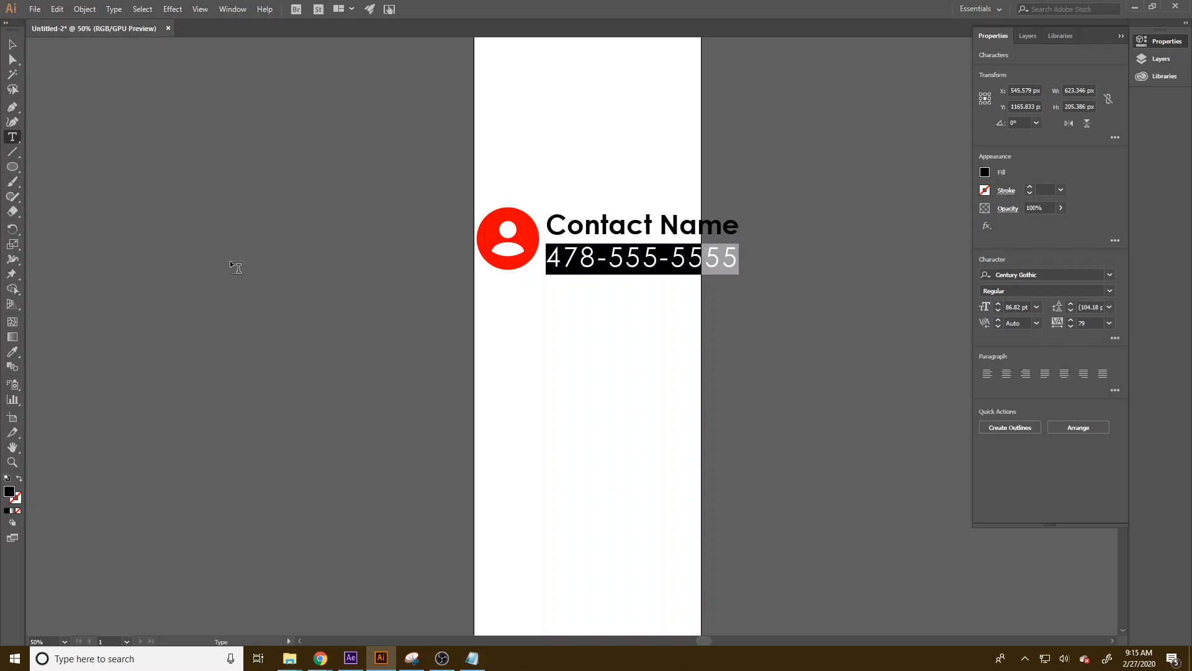
Step: Convert the contact name and phone number text to outlines
{"action": "left_click", "coordinate": [13, 44]}
{"action": "left_click_drag", "start_coordinate": [782, 296], "coordinate": [445, 193]}
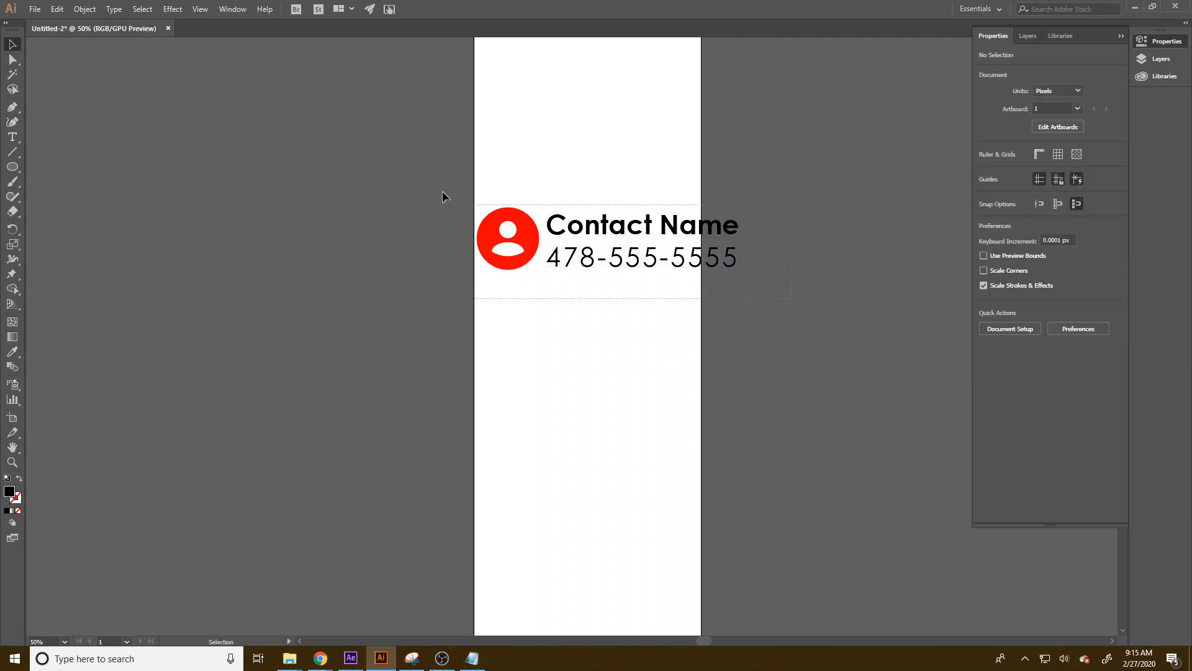
{"action": "left_click", "coordinate": [770, 186]}
{"action": "left_click", "coordinate": [629, 227]}
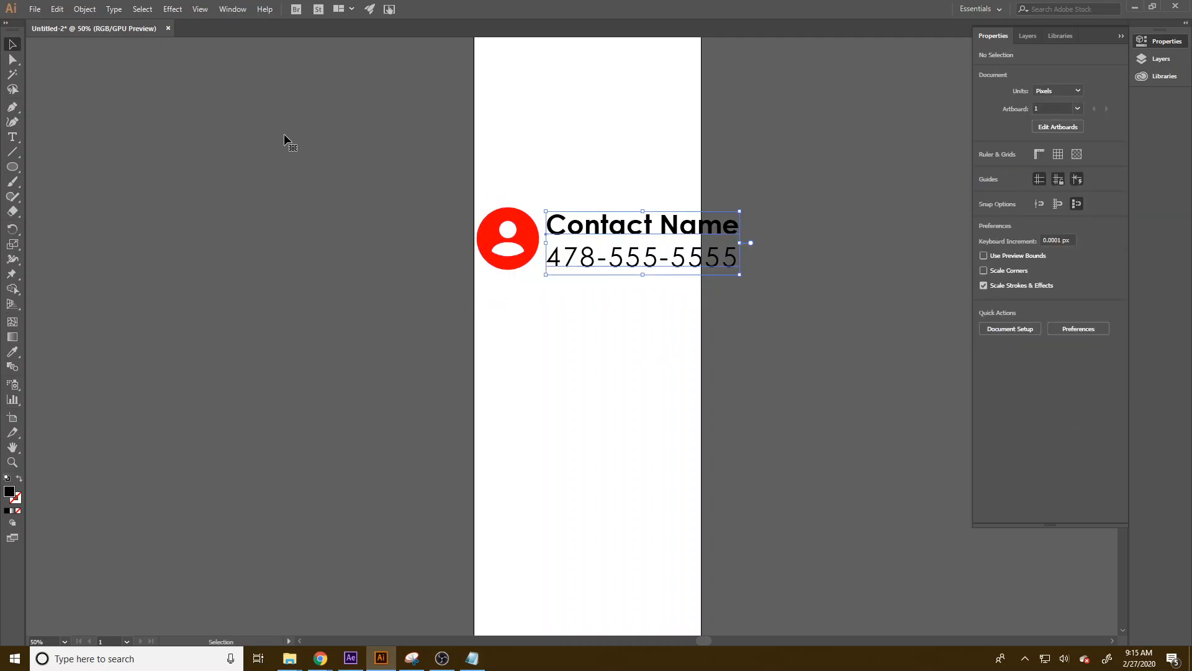
{"action": "left_click", "coordinate": [114, 9]}
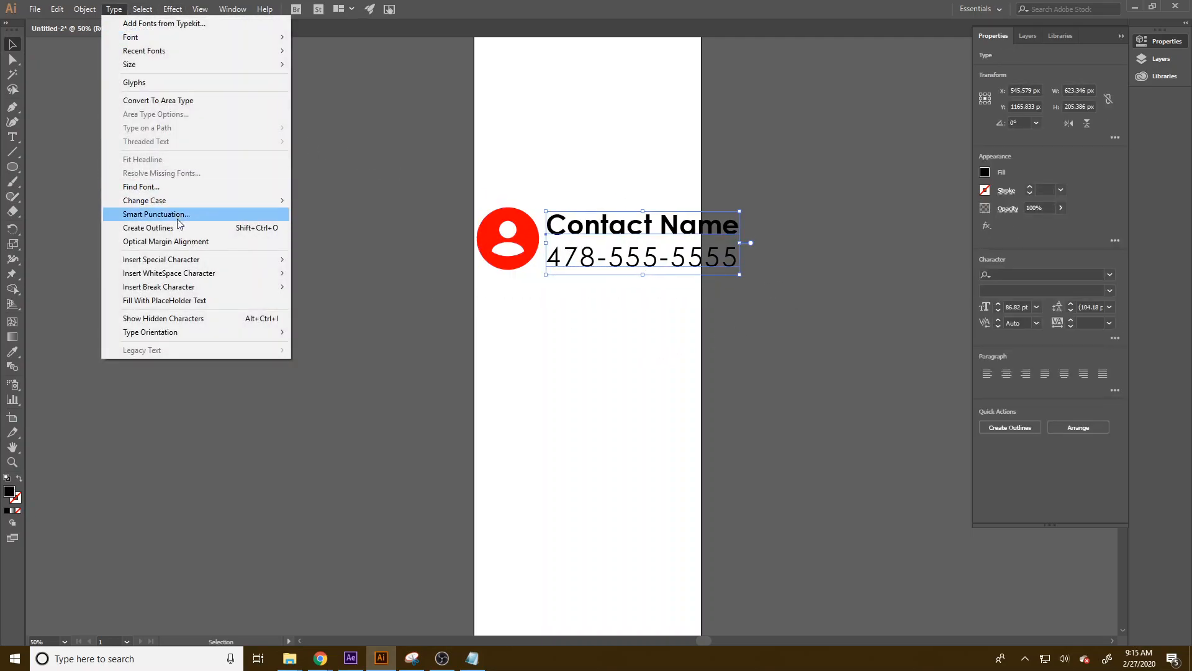
{"action": "left_click", "coordinate": [197, 228]}
{"action": "left_click", "coordinate": [646, 281]}
Step: Centre the icon and outlined text vertically on the artboard, and move them together off its left side
{"action": "left_click_drag", "start_coordinate": [671, 295], "coordinate": [449, 174]}
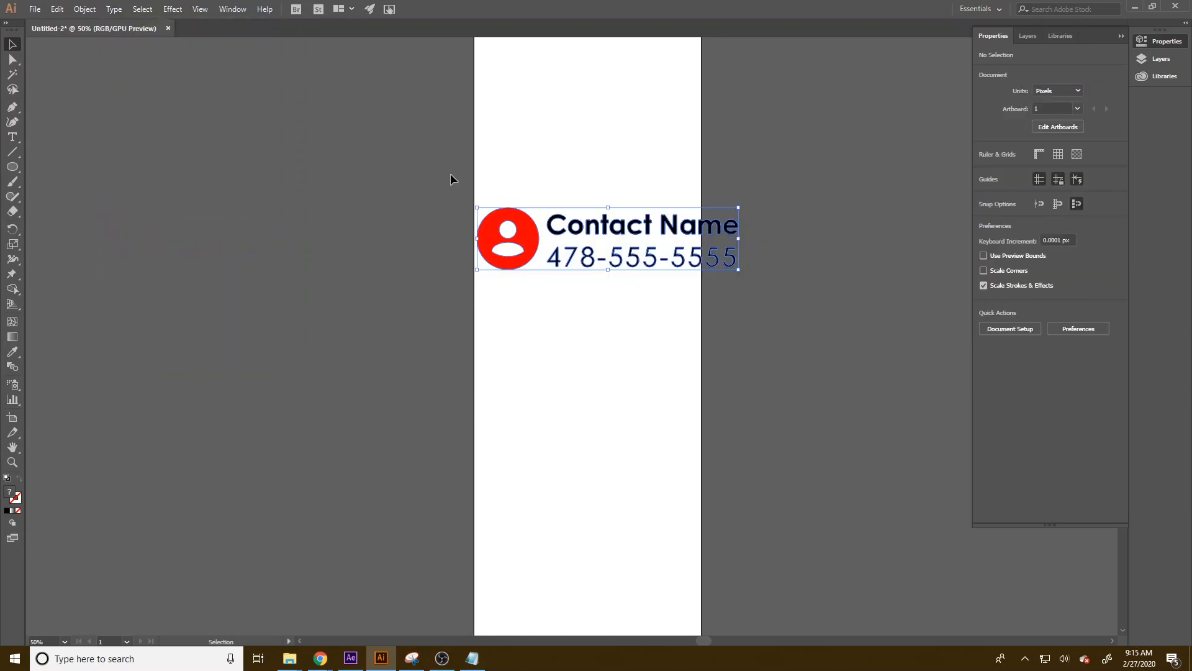
{"action": "left_click", "coordinate": [1081, 278]}
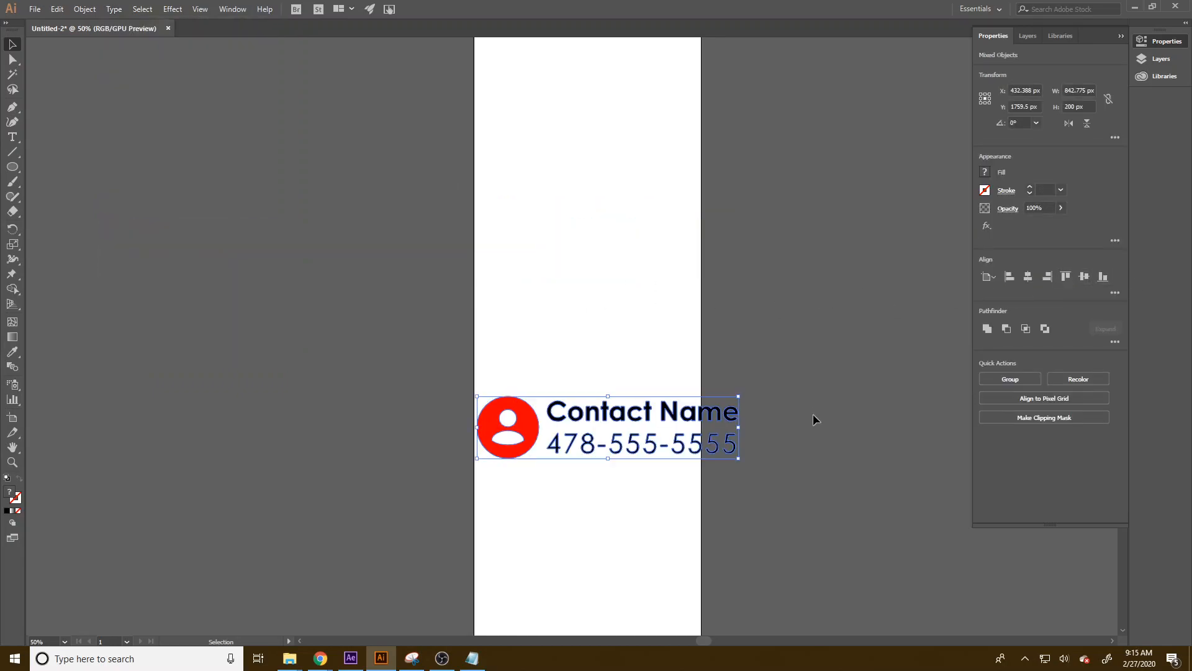
{"action": "left_click", "coordinate": [792, 511]}
{"action": "left_click_drag", "start_coordinate": [607, 490], "coordinate": [487, 403]}
{"action": "left_click_drag", "start_coordinate": [575, 435], "coordinate": [227, 341]}
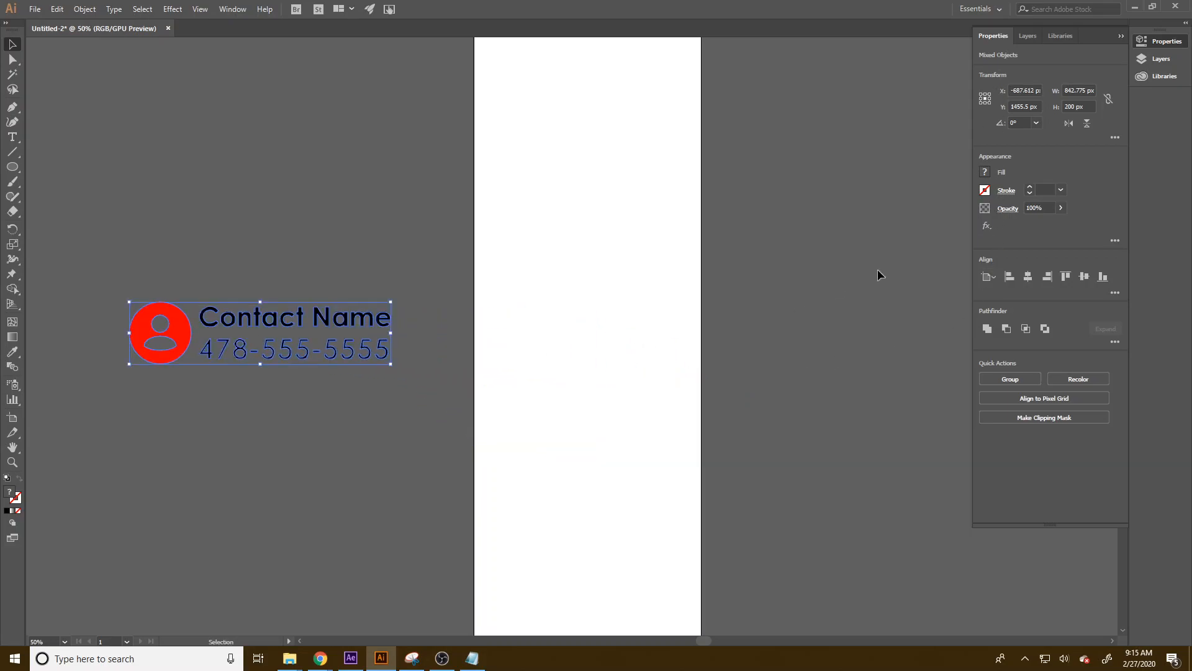
Step: Fill the contact icon and outlined text with white
{"action": "left_click", "coordinate": [984, 174]}
{"action": "left_click", "coordinate": [867, 216]}
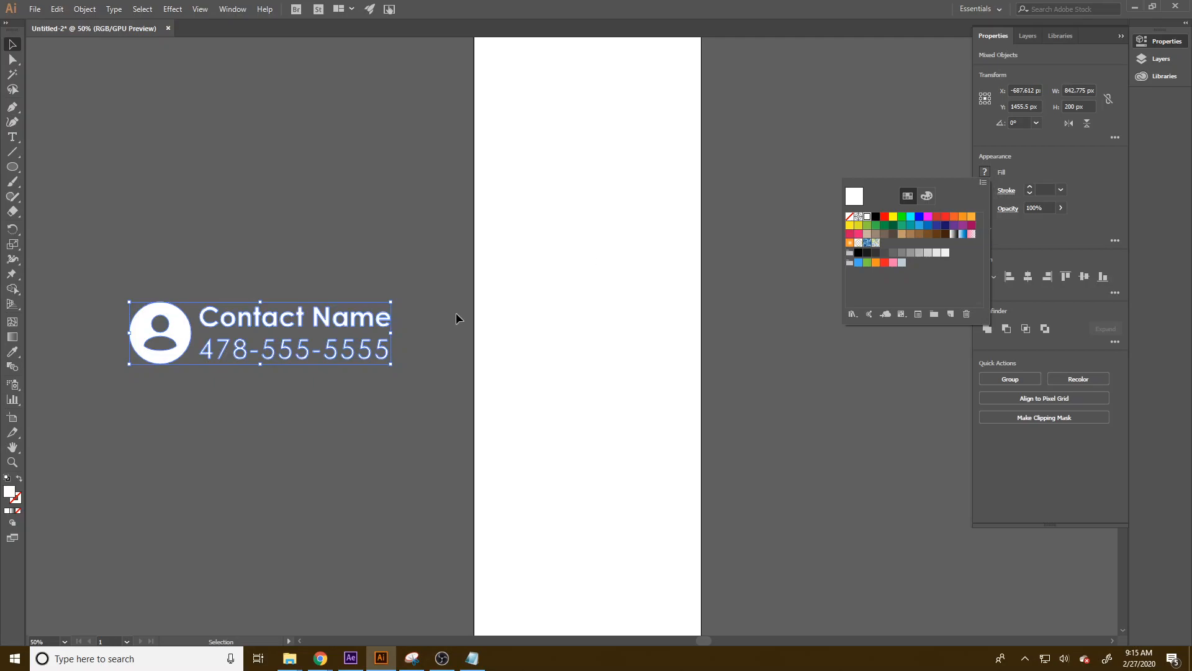
{"action": "left_click", "coordinate": [367, 221]}
{"action": "left_click", "coordinate": [348, 247]}
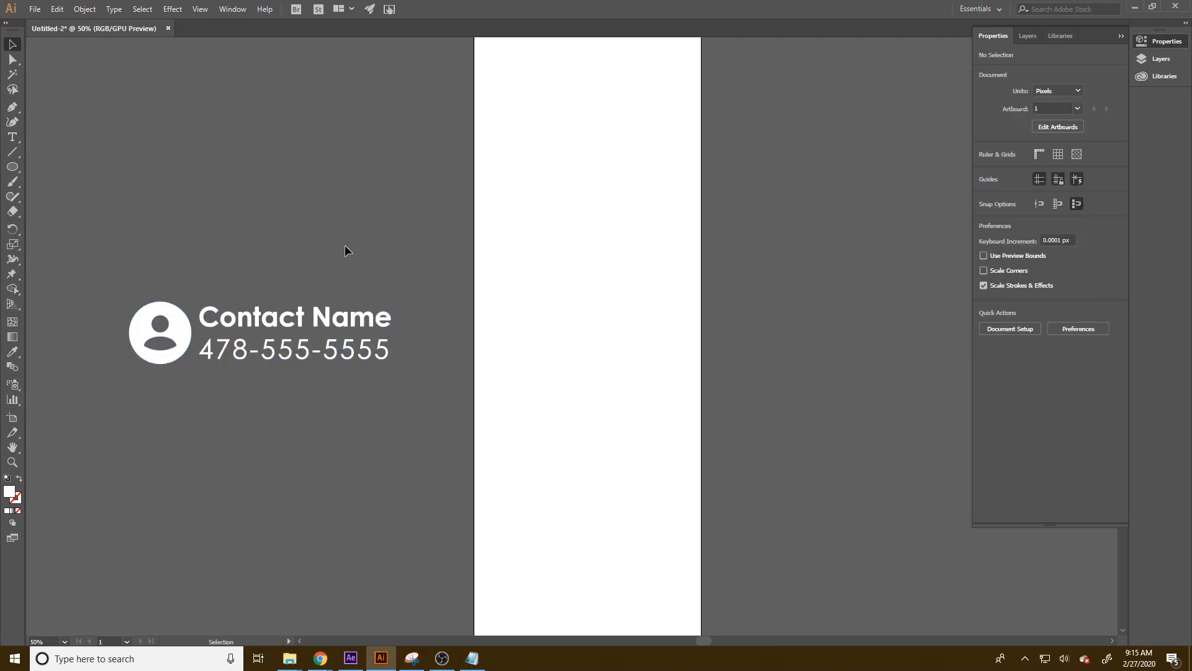
Step: Draw a rectangle about 1086 x 392 px over the contact entry and round its corners fully into a pill shape
{"action": "left_click_drag", "start_coordinate": [11, 168], "coordinate": [62, 165]}
{"action": "left_click_drag", "start_coordinate": [88, 264], "coordinate": [424, 385]}
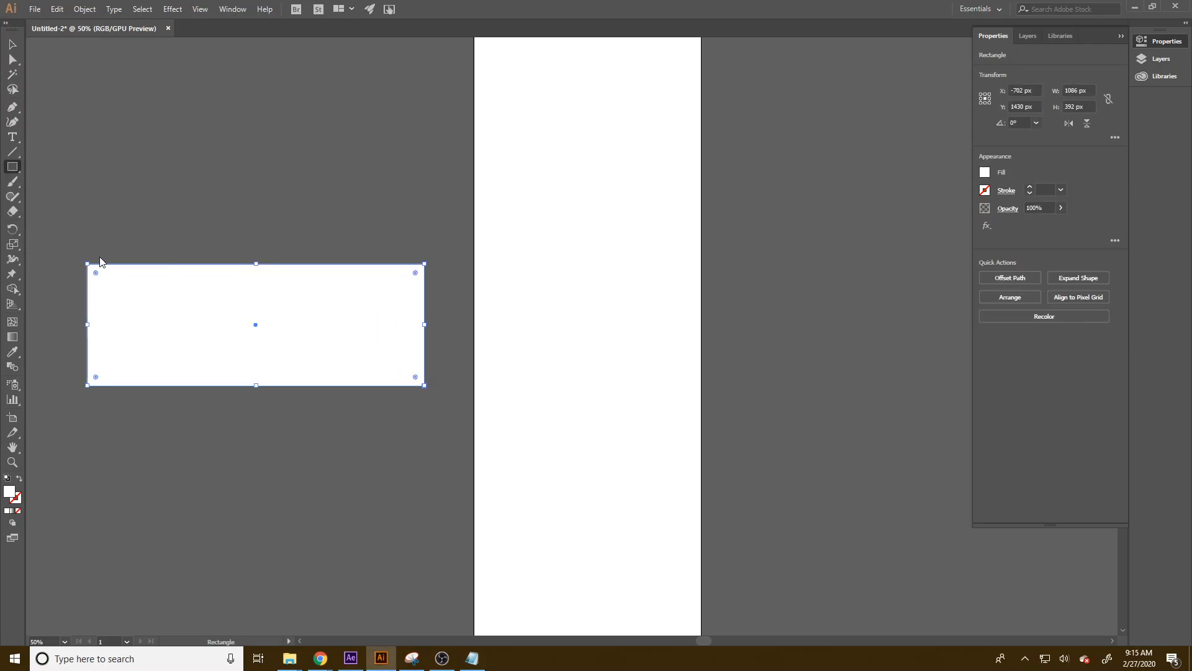
{"action": "left_click_drag", "start_coordinate": [98, 279], "coordinate": [173, 341]}
{"action": "left_click", "coordinate": [12, 44]}
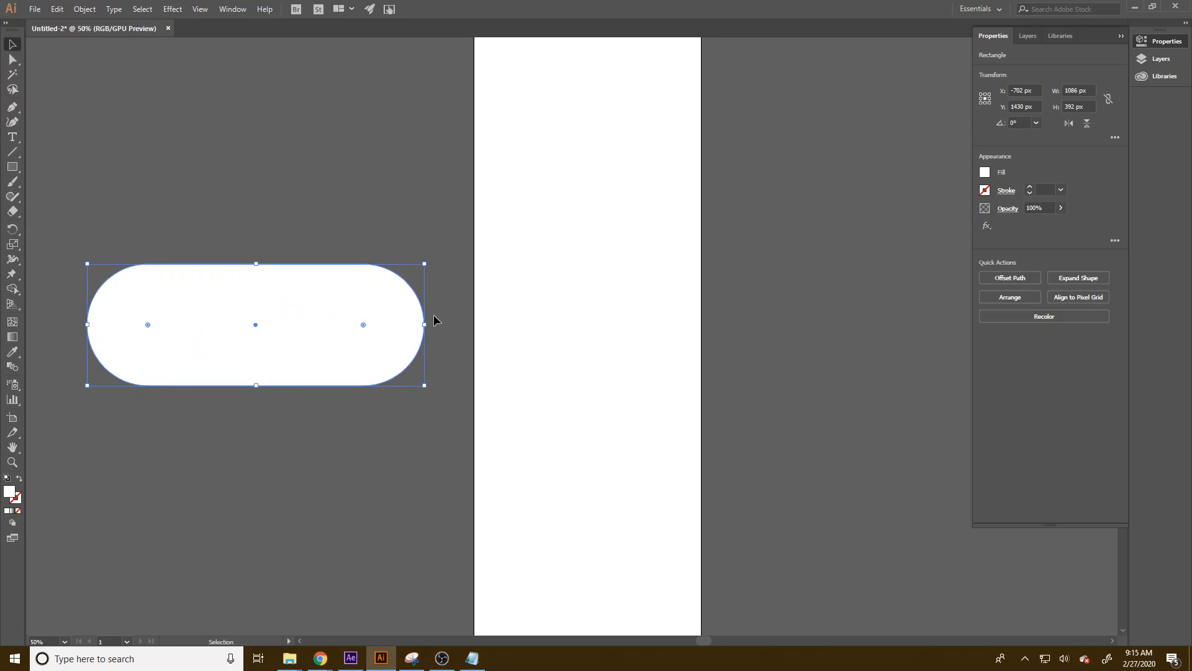
Step: Lower the pill shape's opacity to 43%
{"action": "left_click", "coordinate": [1060, 207]}
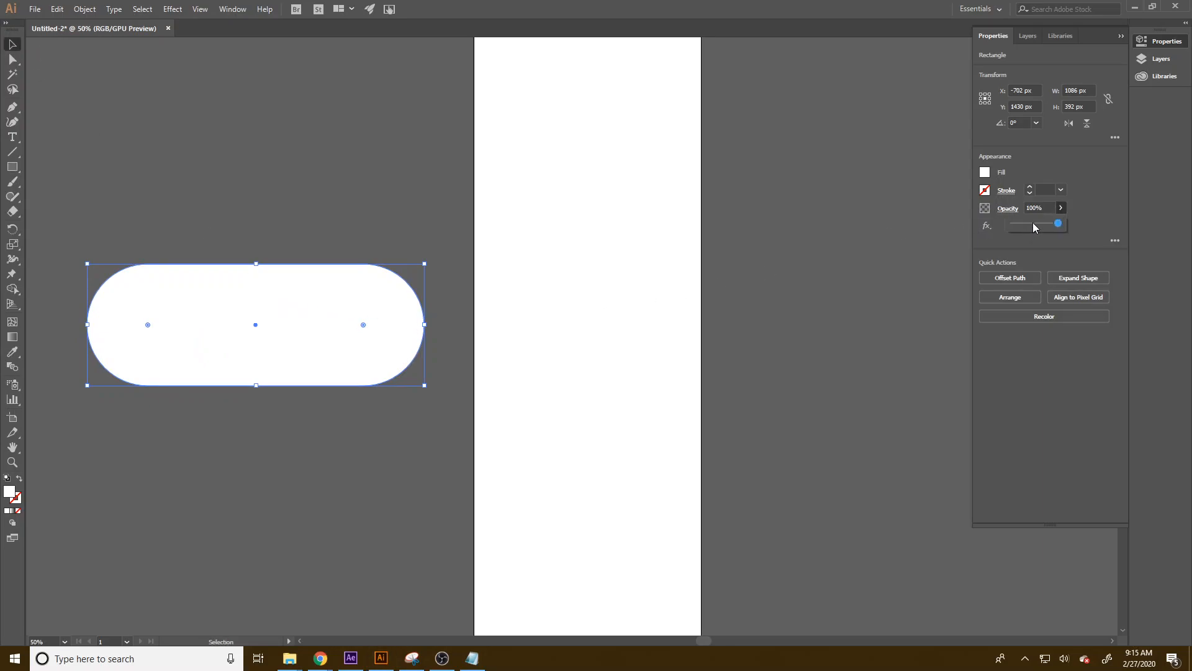
{"action": "left_click", "coordinate": [1034, 224]}
{"action": "left_click", "coordinate": [234, 312]}
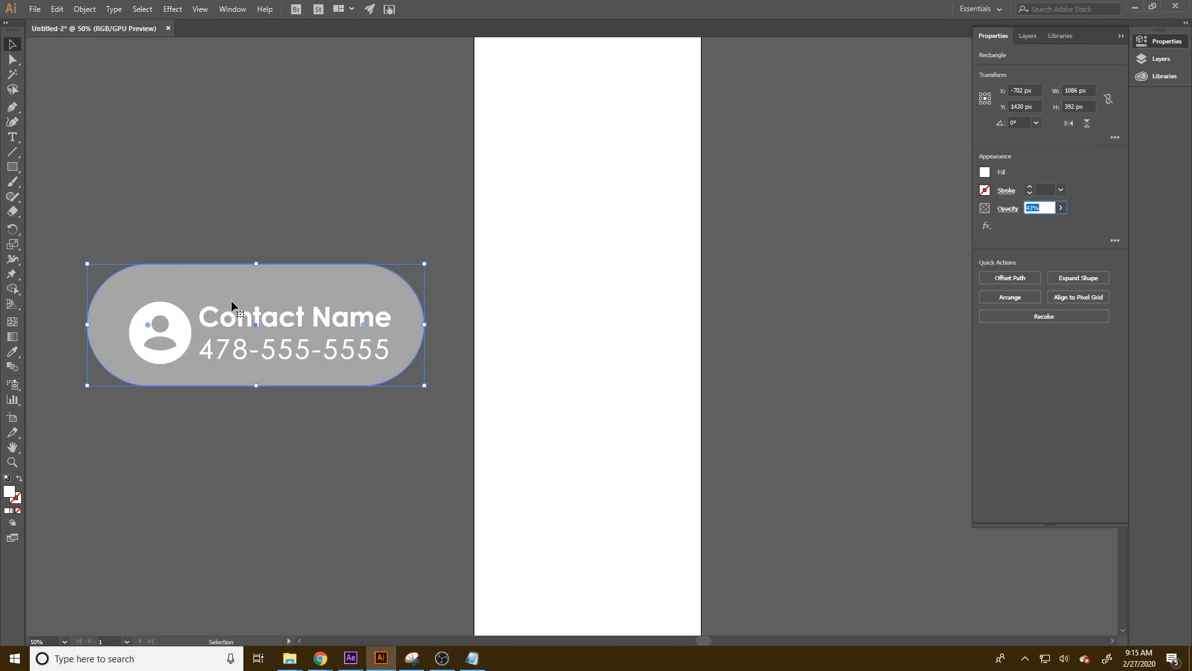
Step: Shrink the pill shape to about 970 x 350 px so it fits closely around the contact icon and text
{"action": "left_click", "coordinate": [14, 43]}
{"action": "left_click", "coordinate": [11, 289]}
{"action": "left_click", "coordinate": [207, 297]}
{"action": "key", "text": "v"}
{"action": "left_click_drag", "start_coordinate": [89, 262], "coordinate": [112, 282]}
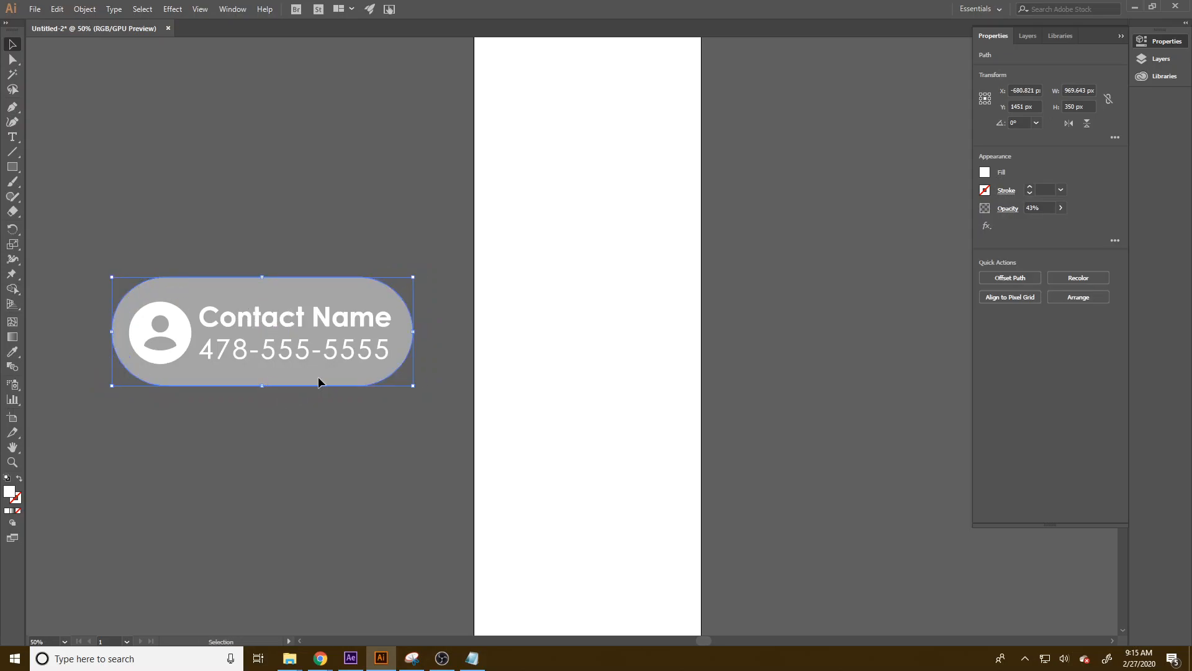
Step: Lock the pill, group the contact icon with the outlined text, and unlock the pill again
{"action": "left_click_drag", "start_coordinate": [358, 447], "coordinate": [72, 205]}
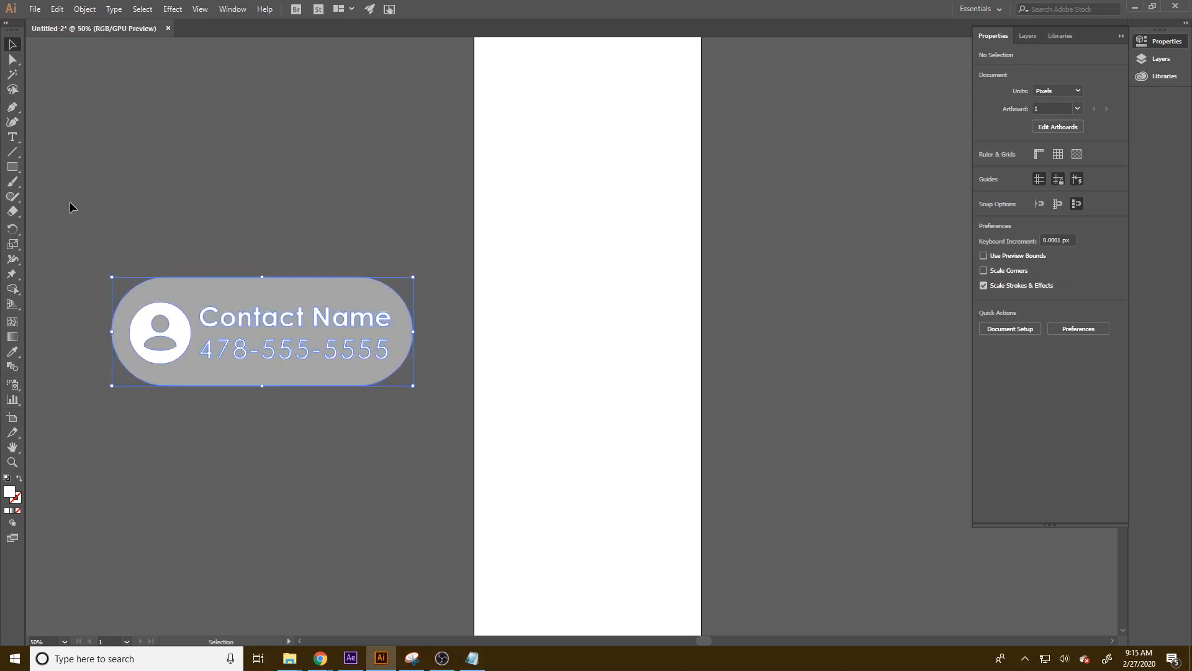
{"action": "left_click", "coordinate": [413, 431]}
{"action": "left_click", "coordinate": [338, 354]}
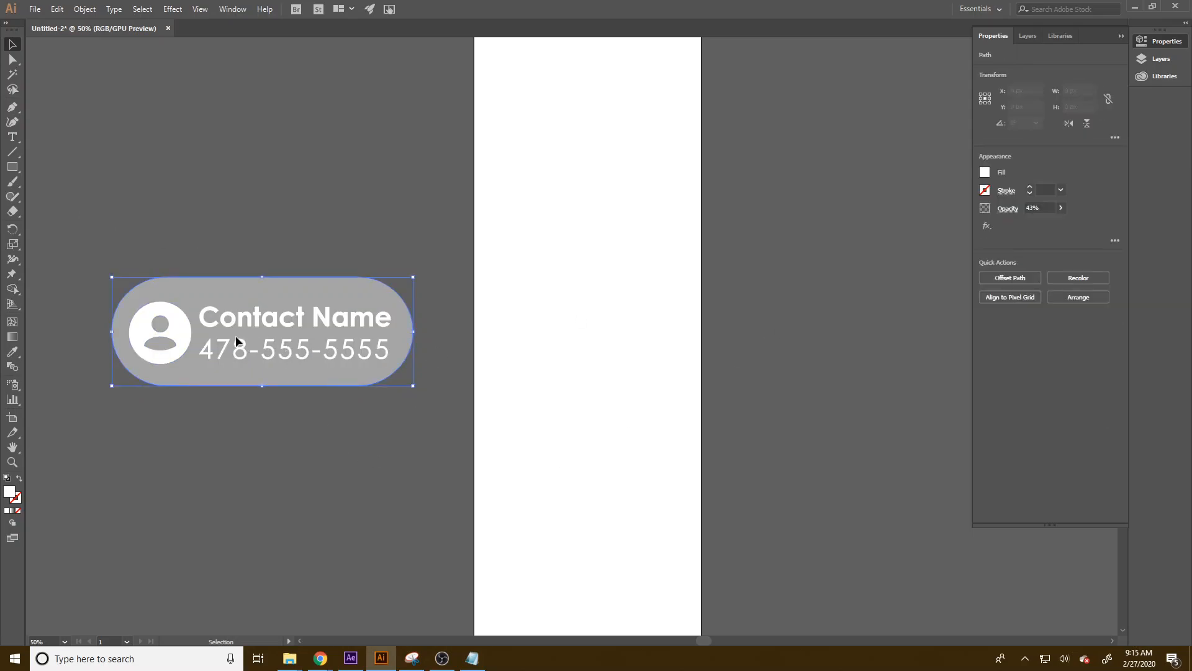
{"action": "left_click", "coordinate": [352, 443]}
{"action": "left_click", "coordinate": [337, 355]}
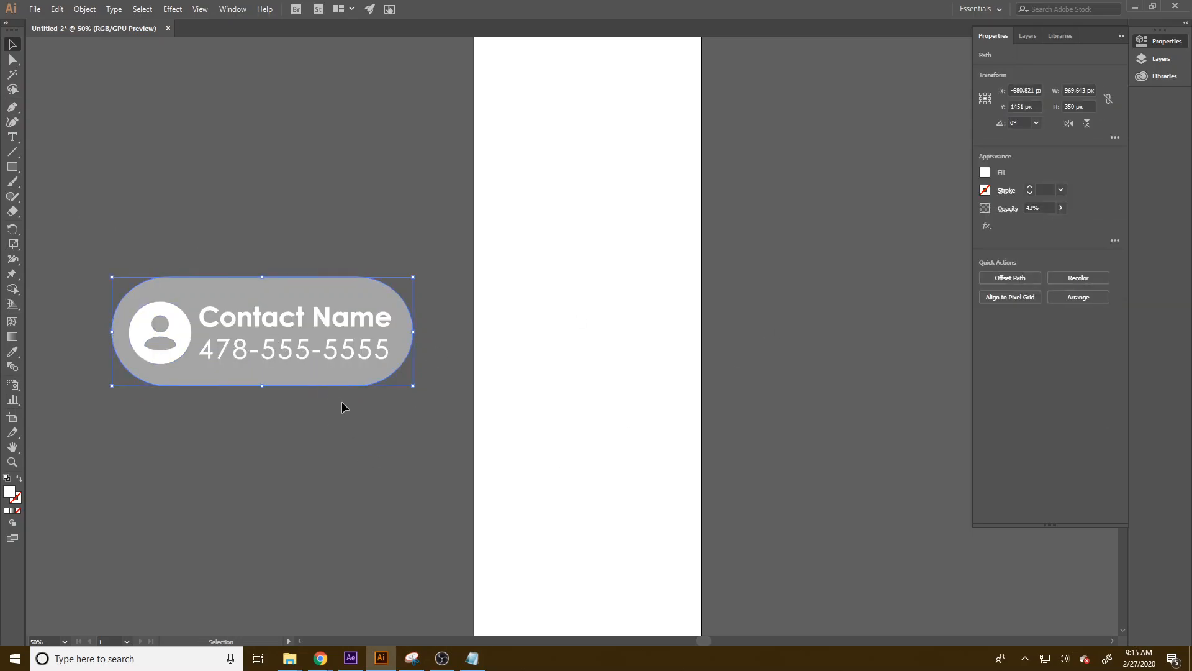
{"action": "key", "text": "ctrl+2"}
{"action": "left_click_drag", "start_coordinate": [401, 376], "coordinate": [190, 351]}
{"action": "left_click", "coordinate": [1010, 379]}
{"action": "left_click", "coordinate": [434, 444]}
{"action": "key", "text": "ctrl+alt+2"}
Step: Centre the pill and the icon-and-text group horizontally and vertically on the artboard
{"action": "left_click", "coordinate": [1028, 276]}
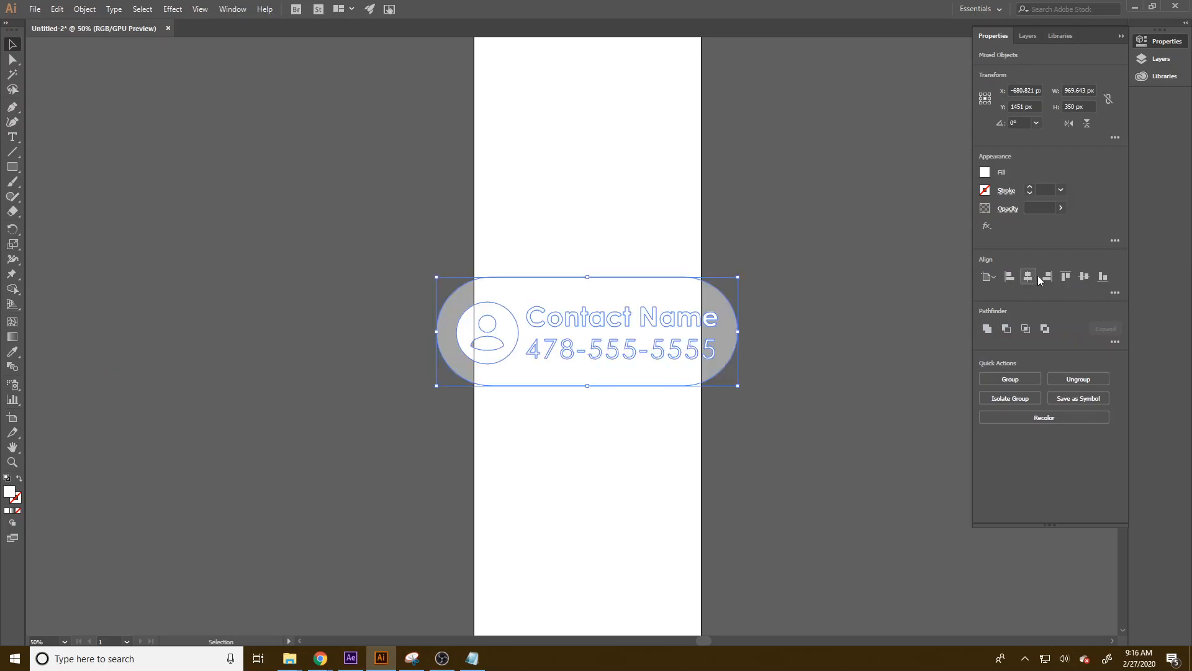
{"action": "left_click", "coordinate": [1085, 276]}
{"action": "left_click", "coordinate": [835, 477]}
Step: Group the pill with the contact icon and text into one contact entry
{"action": "left_click_drag", "start_coordinate": [722, 452], "coordinate": [449, 304]}
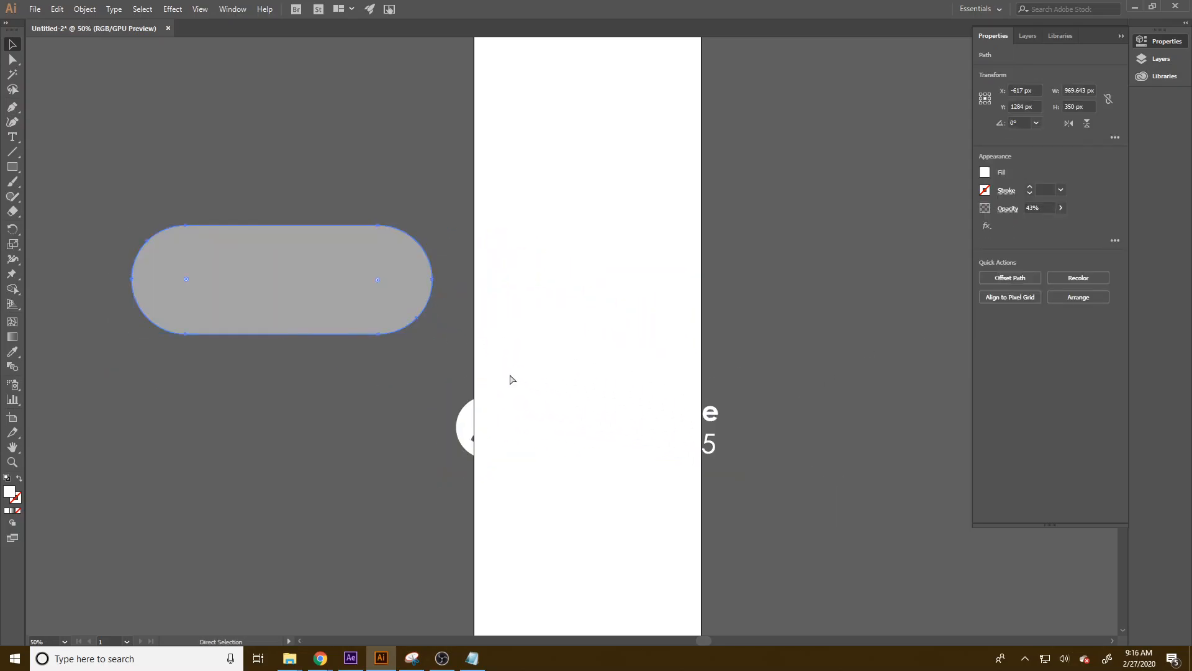
{"action": "key", "text": "ctrl+z"}
{"action": "left_click_drag", "start_coordinate": [770, 491], "coordinate": [739, 438]}
{"action": "left_click", "coordinate": [710, 394]}
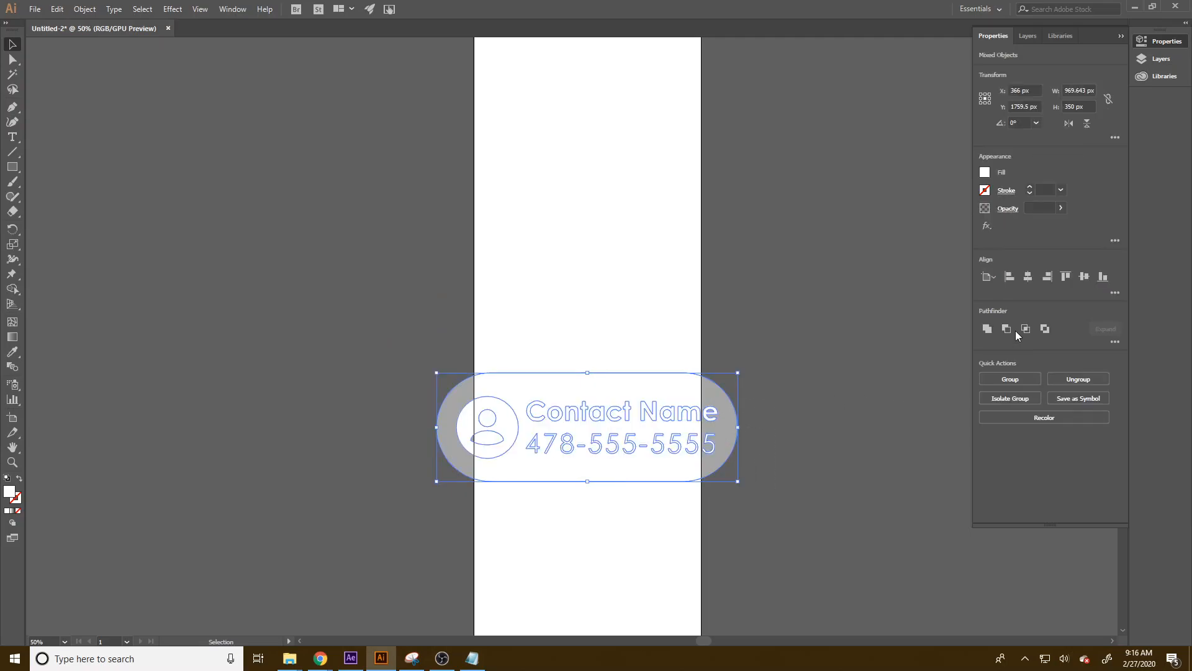
{"action": "left_click", "coordinate": [1007, 382]}
{"action": "left_click", "coordinate": [785, 429]}
Step: Align the grouped contact entry to the artboard's top edge and centre it horizontally
{"action": "left_click_drag", "start_coordinate": [728, 430], "coordinate": [428, 333]}
{"action": "scroll", "coordinate": [517, 370], "scroll_direction": "down", "scroll_amount": 2}
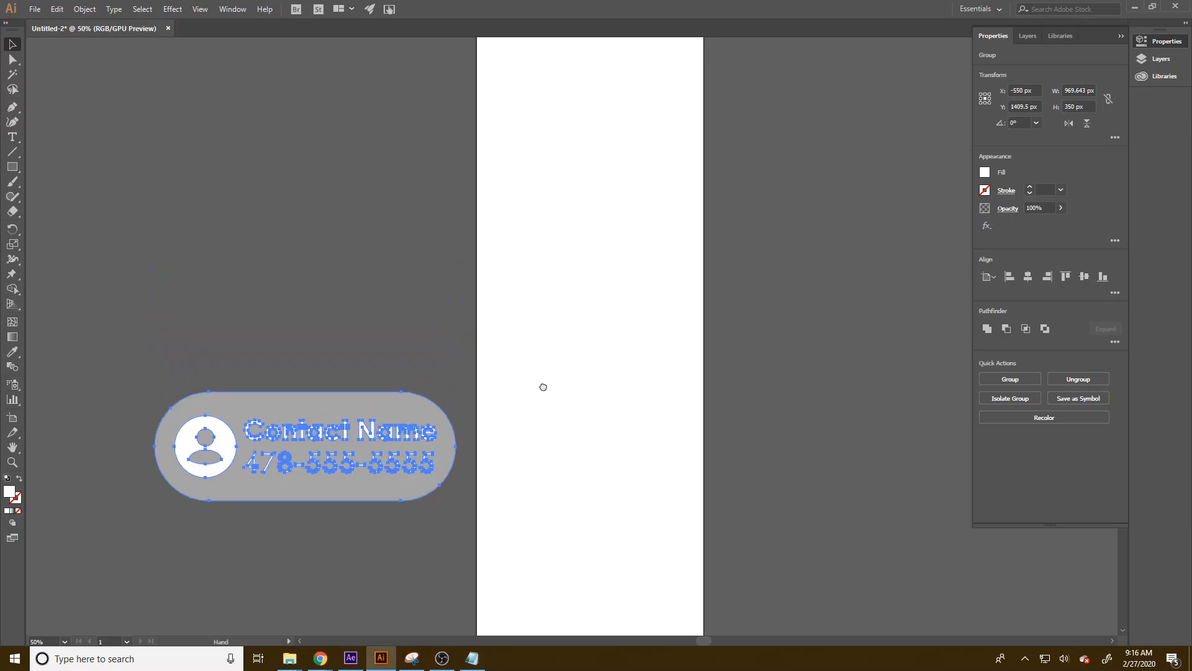
{"action": "scroll", "coordinate": [517, 370], "scroll_direction": "down", "scroll_amount": 1}
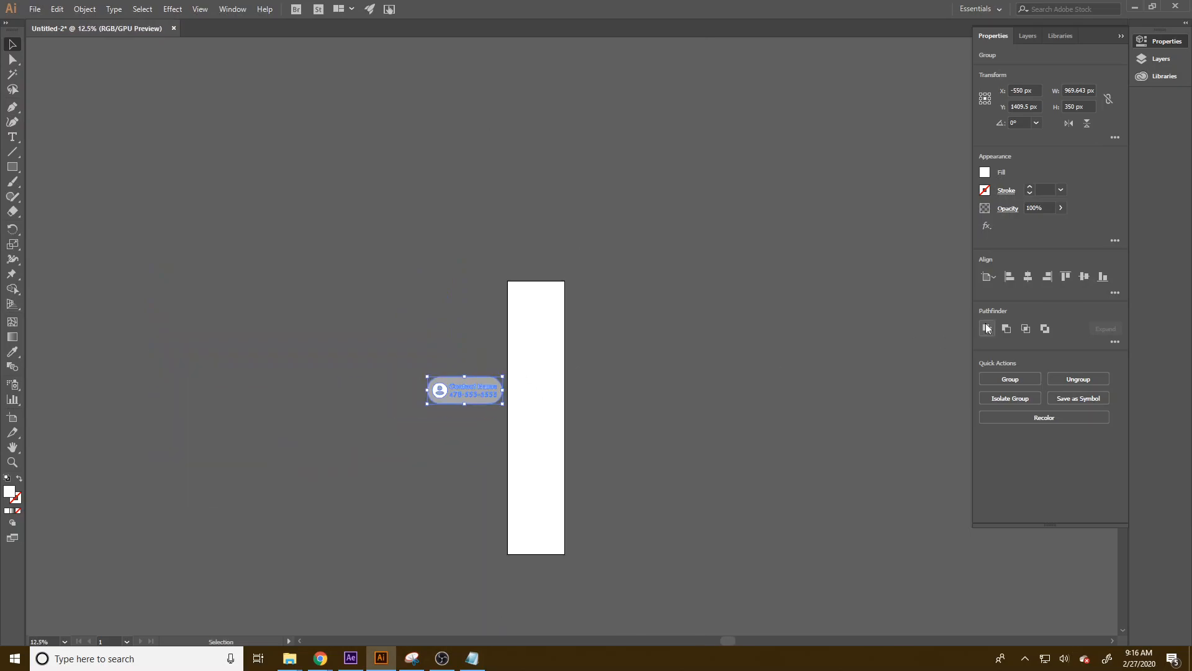
{"action": "left_click", "coordinate": [1064, 277]}
{"action": "left_click", "coordinate": [1027, 276]}
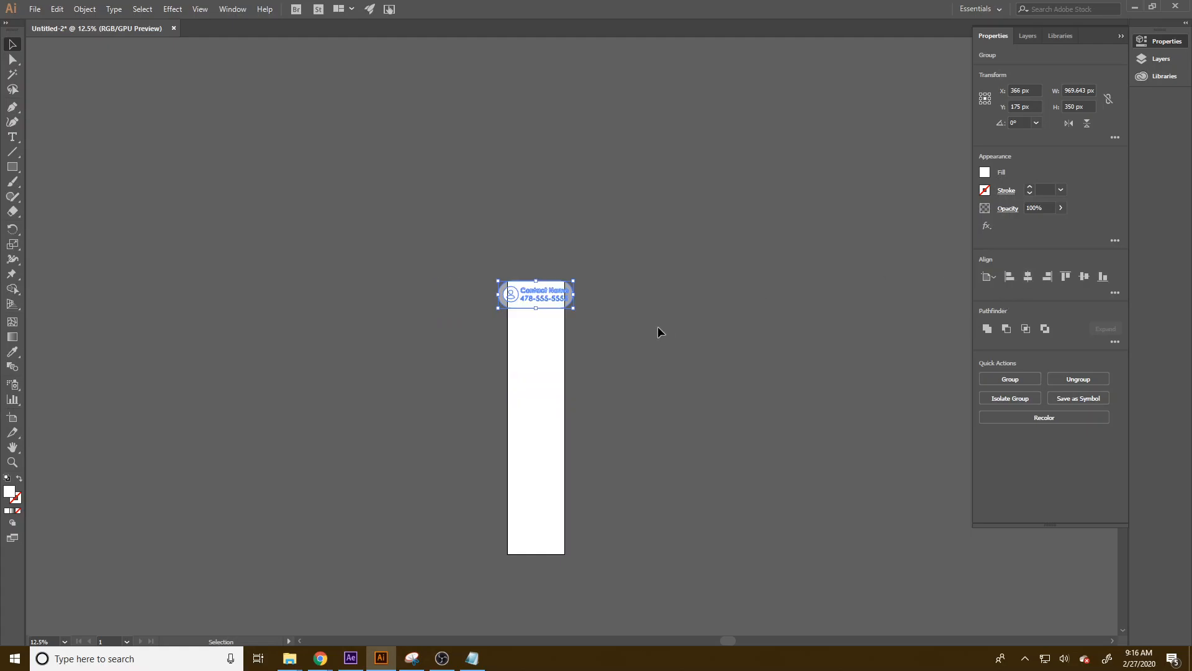
Step: Switch the artwork display to Outline and deselect the contact entry
{"action": "scroll", "coordinate": [590, 325], "scroll_direction": "up", "scroll_amount": 3}
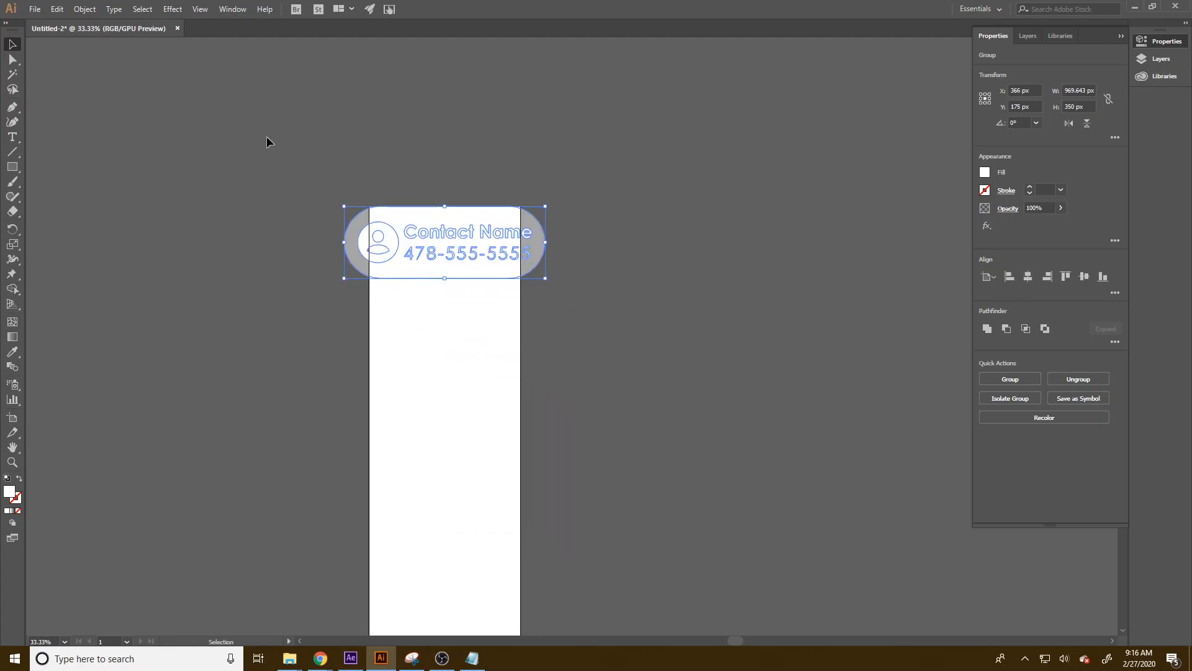
{"action": "left_click", "coordinate": [199, 9]}
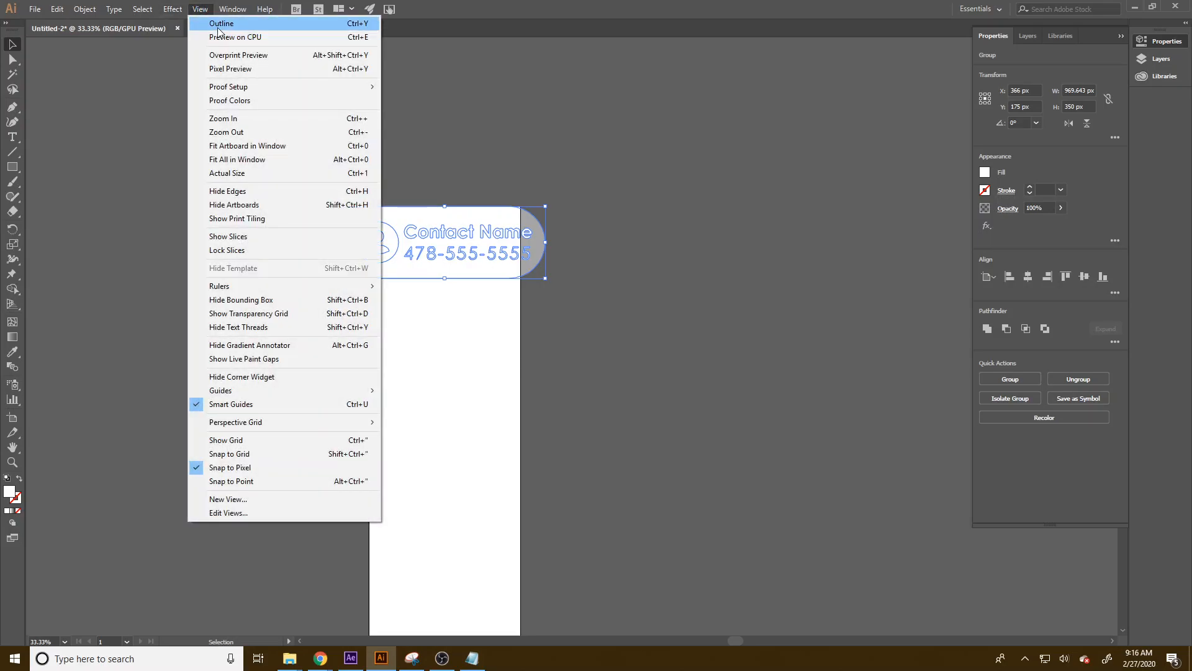
{"action": "left_click", "coordinate": [211, 18]}
{"action": "key", "text": "ctrl+y"}
{"action": "left_click", "coordinate": [662, 312]}
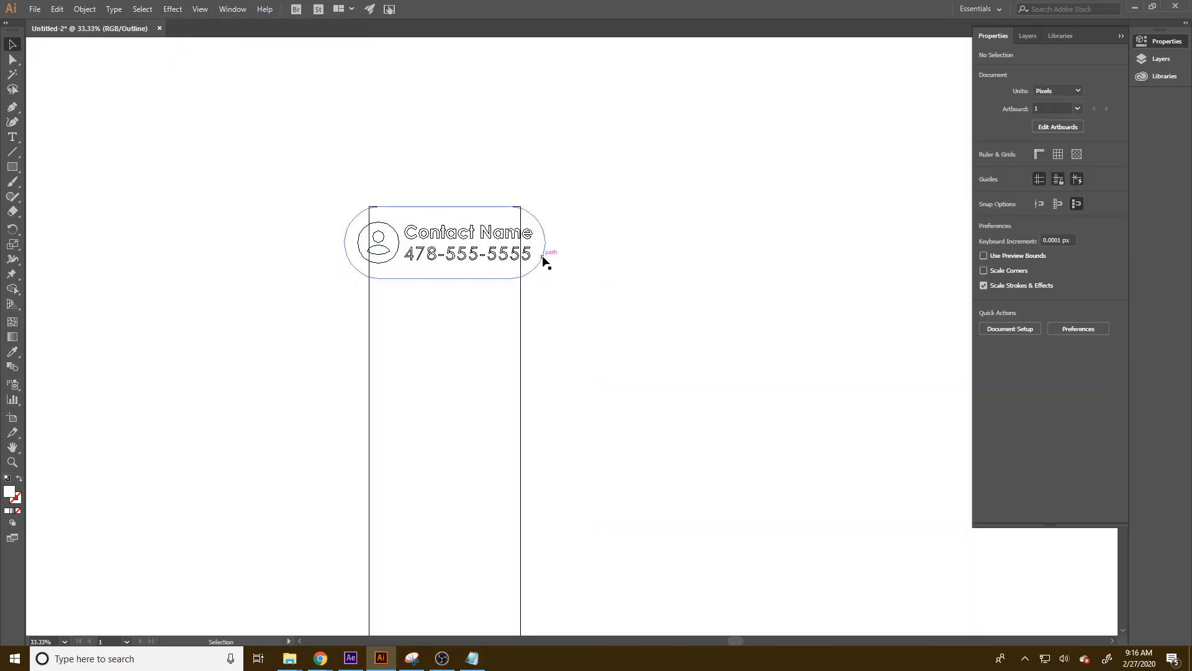
Step: Scale the contact entry proportionally to the artboard width, with its width set to 732 px
{"action": "left_click", "coordinate": [544, 259]}
{"action": "key", "text": "ctrl+y"}
{"action": "left_click_drag", "start_coordinate": [546, 278], "coordinate": [540, 272]}
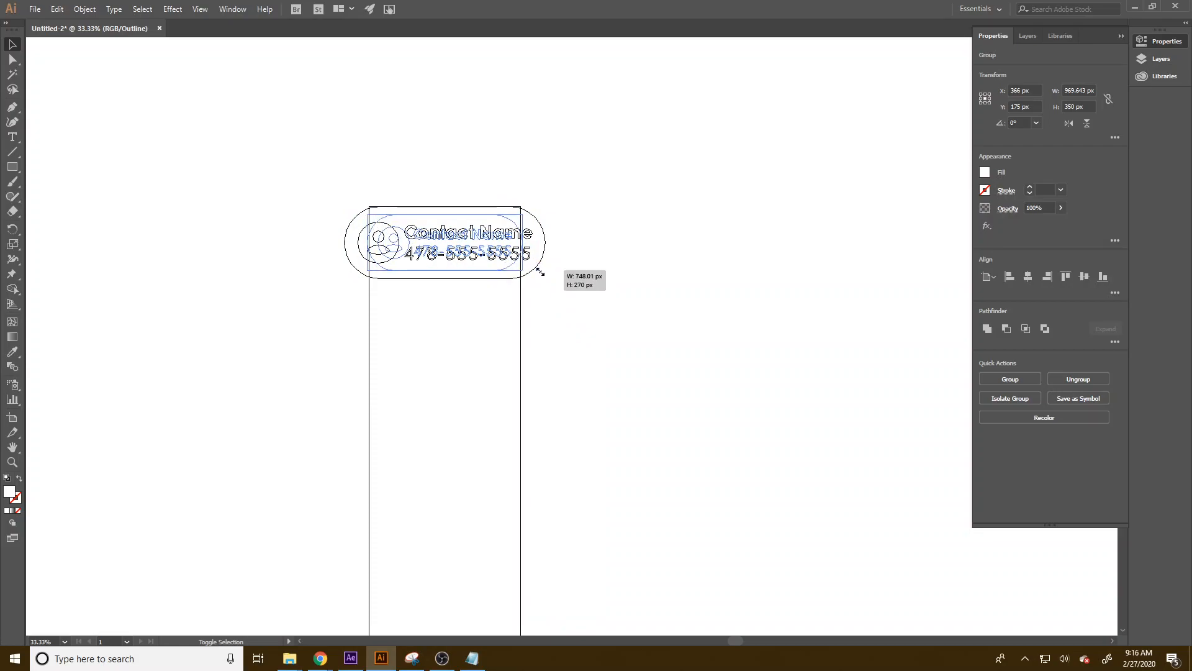
{"action": "left_click_drag", "start_coordinate": [540, 272], "coordinate": [540, 272]}
{"action": "left_click", "coordinate": [1108, 98]}
{"action": "left_click", "coordinate": [1073, 91]}
{"action": "type", "text": "732"}
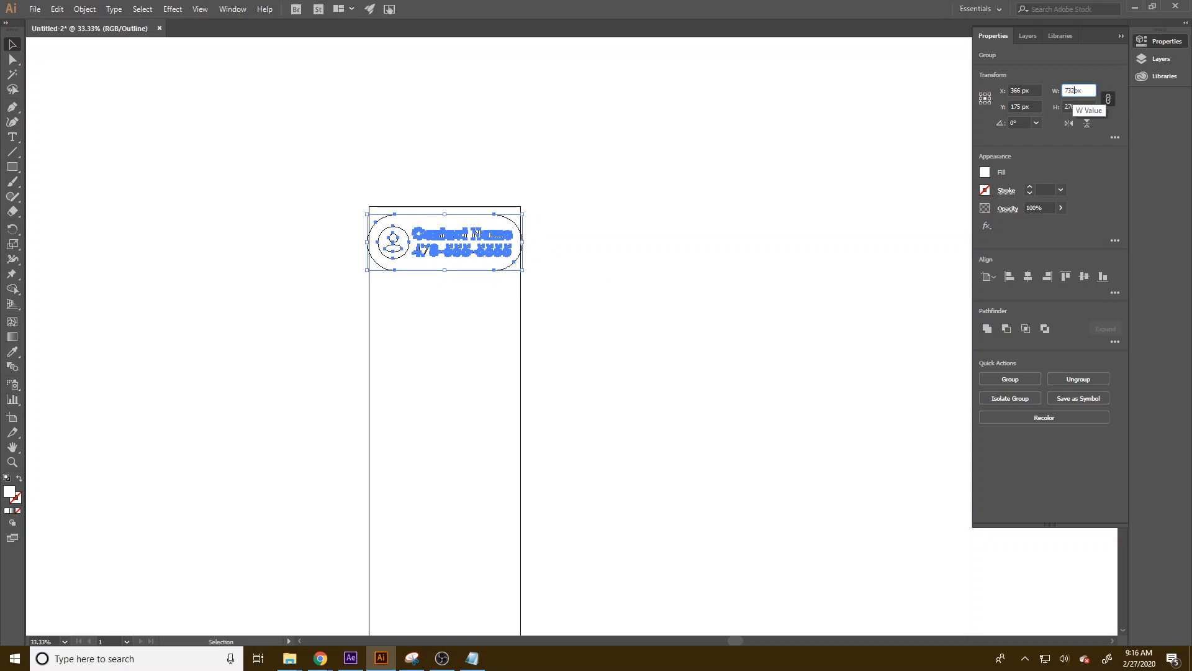
{"action": "type", "text": "0"}
{"action": "key", "text": "Return"}
{"action": "left_click", "coordinate": [690, 226]}
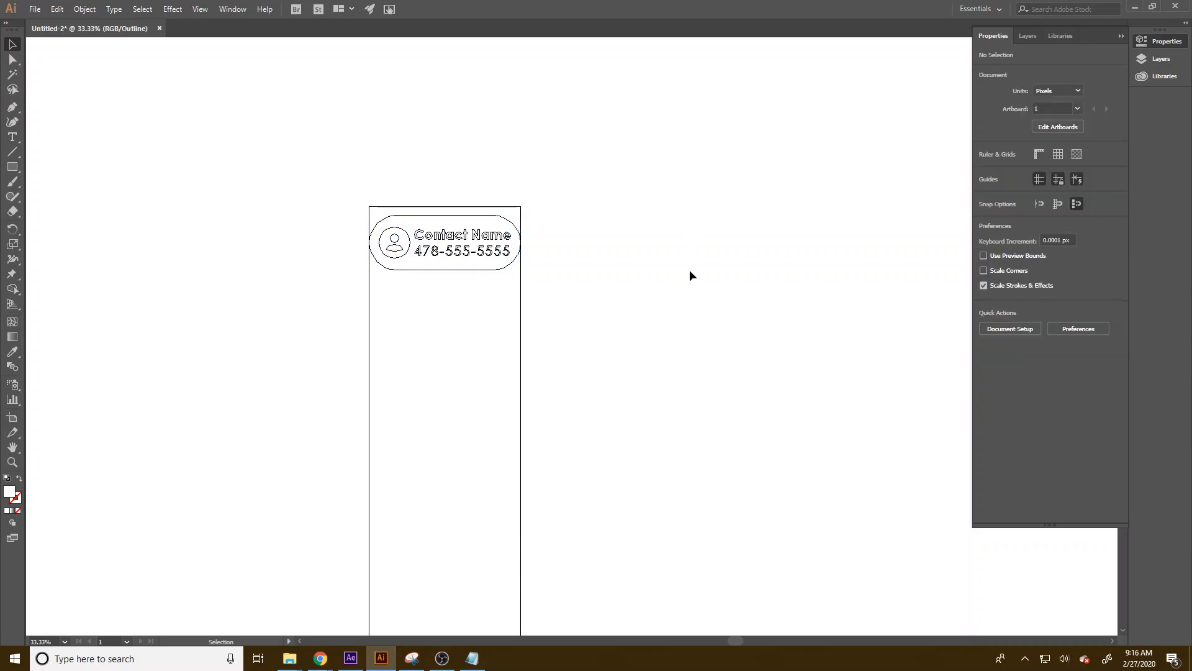
Step: Realign the resized contact entry to the artboard's top edge
{"action": "left_click", "coordinate": [438, 261]}
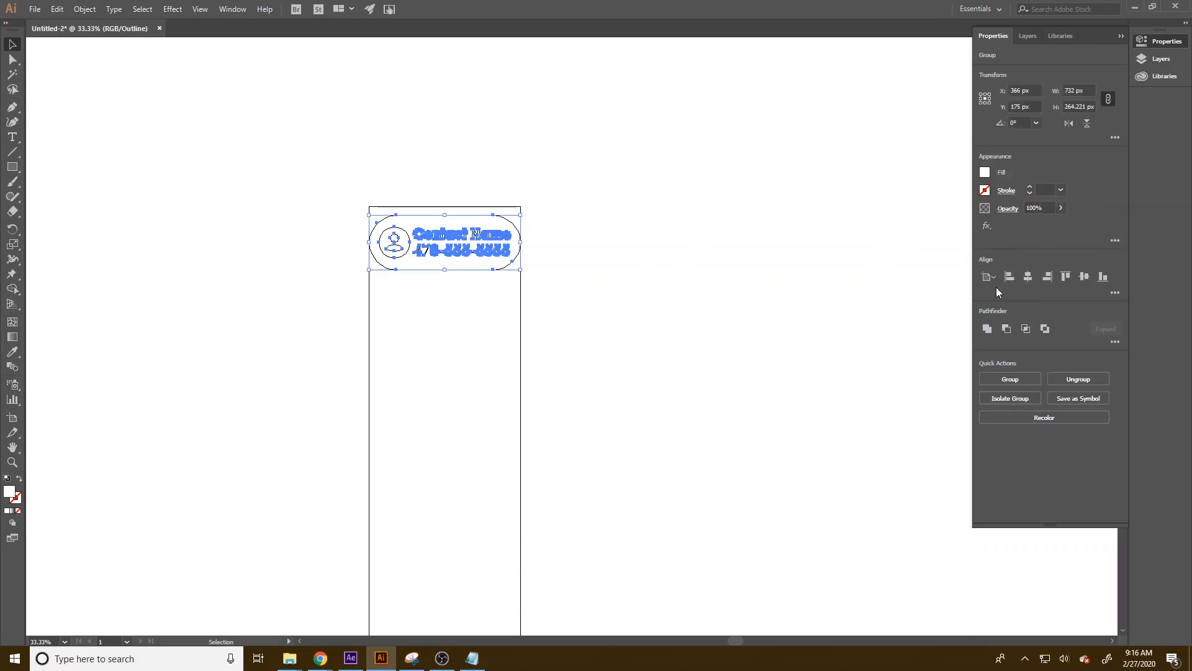
{"action": "left_click", "coordinate": [1064, 275]}
{"action": "left_click", "coordinate": [729, 299]}
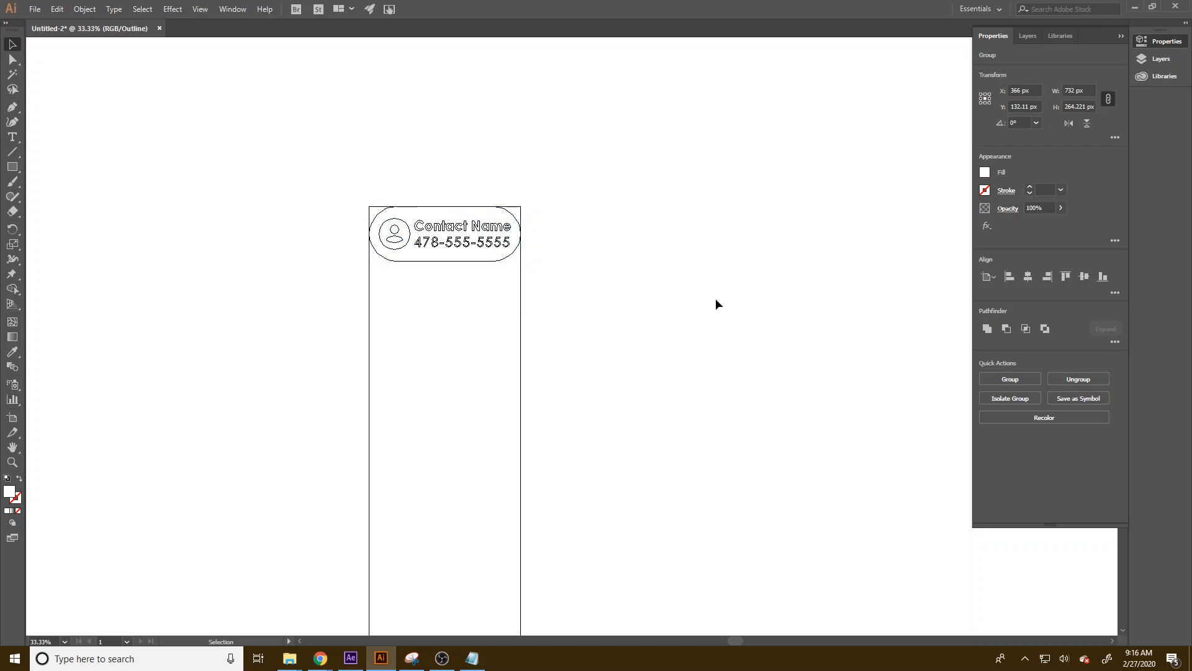
Step: Copy the contact entry about 304 px straight down and repeat the copy until twelve entries fill the artboard's height
{"action": "scroll", "coordinate": [462, 318], "scroll_direction": "down", "scroll_amount": 1}
{"action": "scroll", "coordinate": [481, 275], "scroll_direction": "down", "scroll_amount": 1}
{"action": "left_click_drag", "start_coordinate": [482, 277], "coordinate": [482, 305]}
{"action": "key", "text": "ctrl+d"}
{"action": "key", "text": "ctrl+d"}
{"action": "key", "text": "ctrl+d"}
{"action": "key", "text": "ctrl+d"}
{"action": "key", "text": "ctrl+d"}
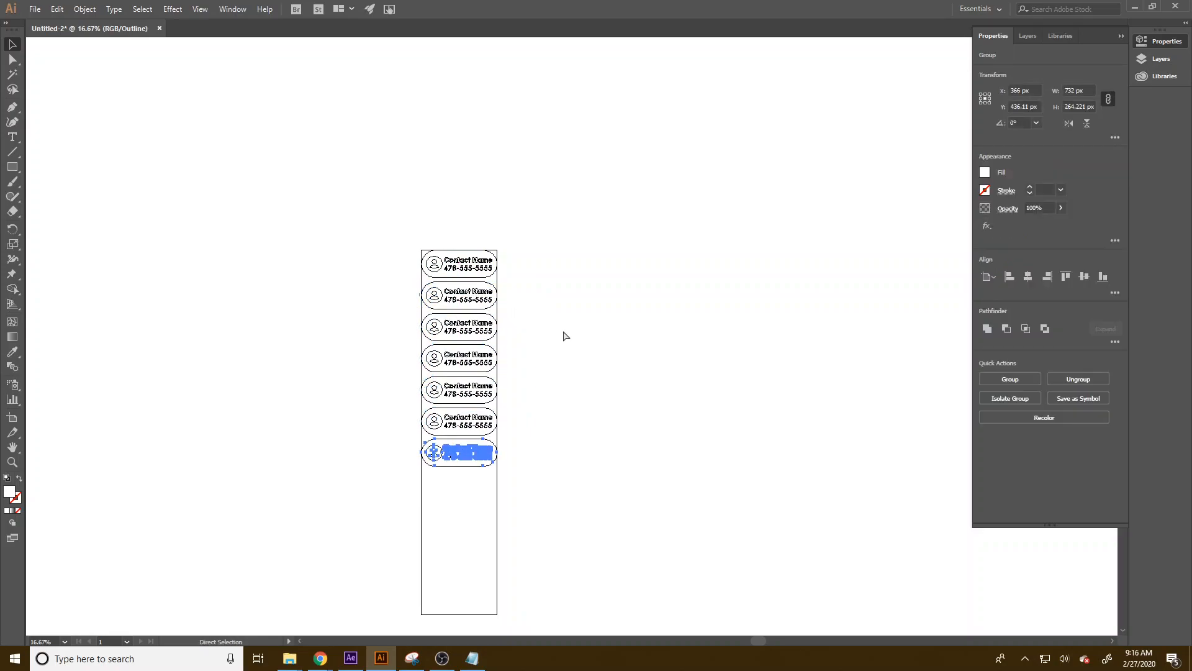
{"action": "key", "text": "ctrl+d"}
{"action": "key", "text": "ctrl+d"}
{"action": "key", "text": "ctrl+d"}
{"action": "key", "text": "ctrl+d"}
{"action": "key", "text": "ctrl+d"}
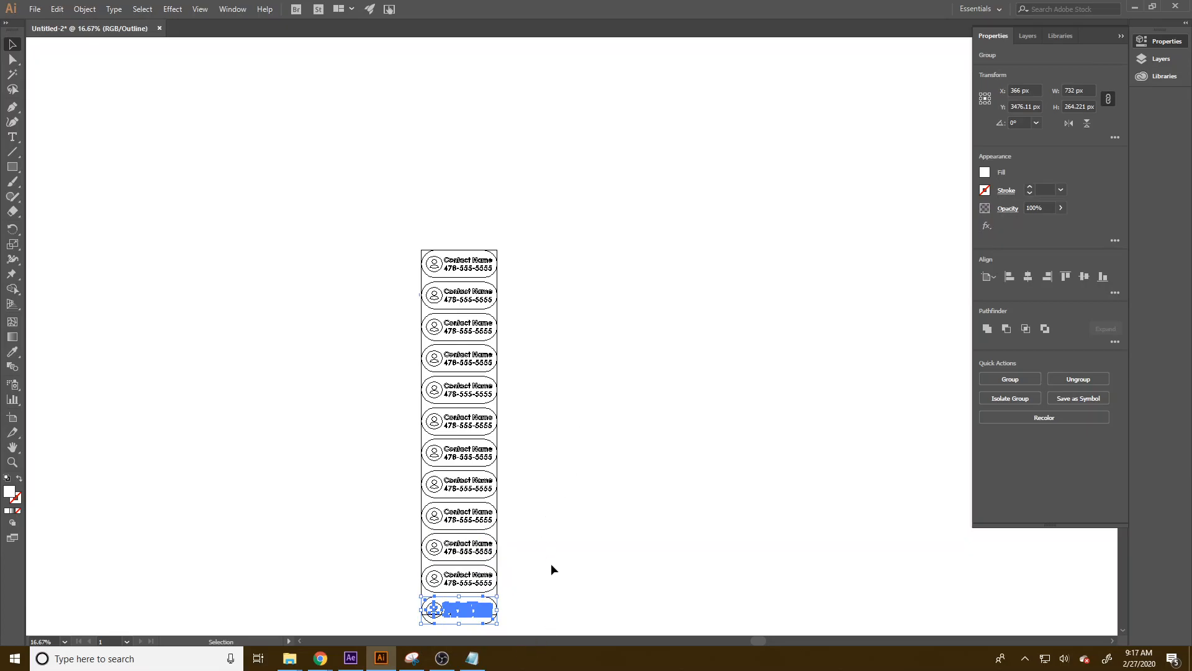
Step: Move the last contact entry up and align it to the artboard's bottom edge
{"action": "scroll", "coordinate": [550, 564], "scroll_direction": "down", "scroll_amount": 2}
{"action": "scroll", "coordinate": [546, 510], "scroll_direction": "up", "scroll_amount": 4}
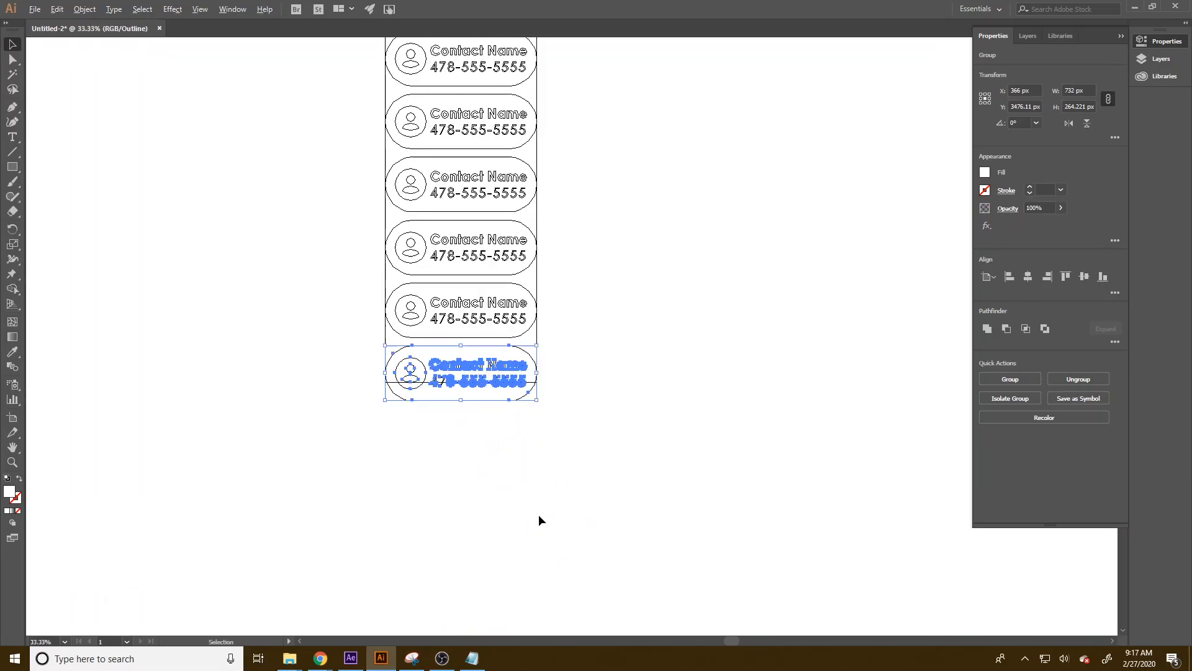
{"action": "left_click_drag", "start_coordinate": [527, 371], "coordinate": [528, 352]}
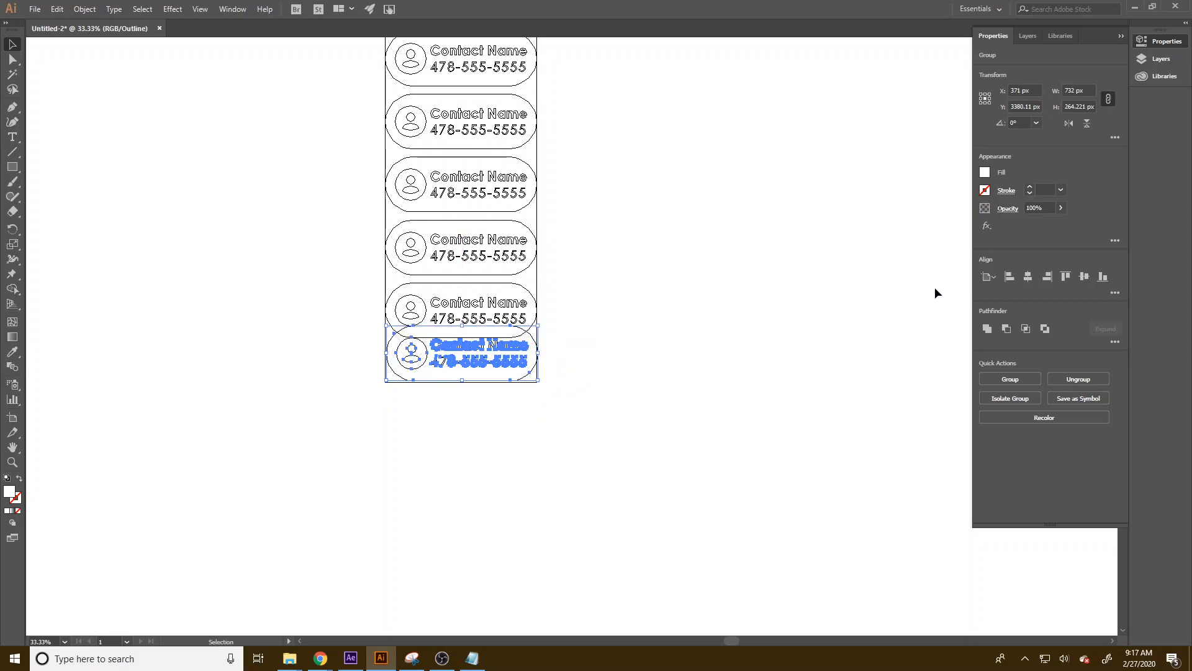
{"action": "left_click", "coordinate": [1103, 279]}
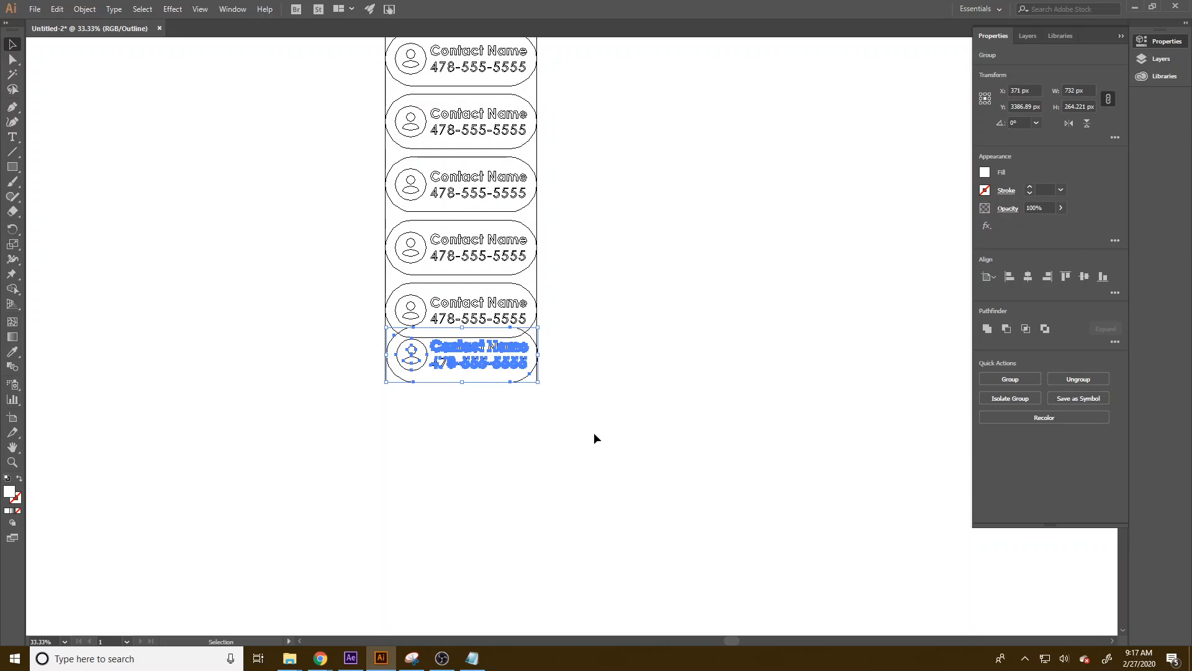
Step: Distribute the vertical spacing evenly between all twelve contact entries
{"action": "scroll", "coordinate": [595, 438], "scroll_direction": "down", "scroll_amount": 2}
{"action": "mouse_move", "coordinate": [617, 448]}
{"action": "left_mouse_down"}
{"action": "mouse_move", "coordinate": [487, 50]}
{"action": "mouse_move", "coordinate": [471, 93]}
{"action": "left_mouse_up"}
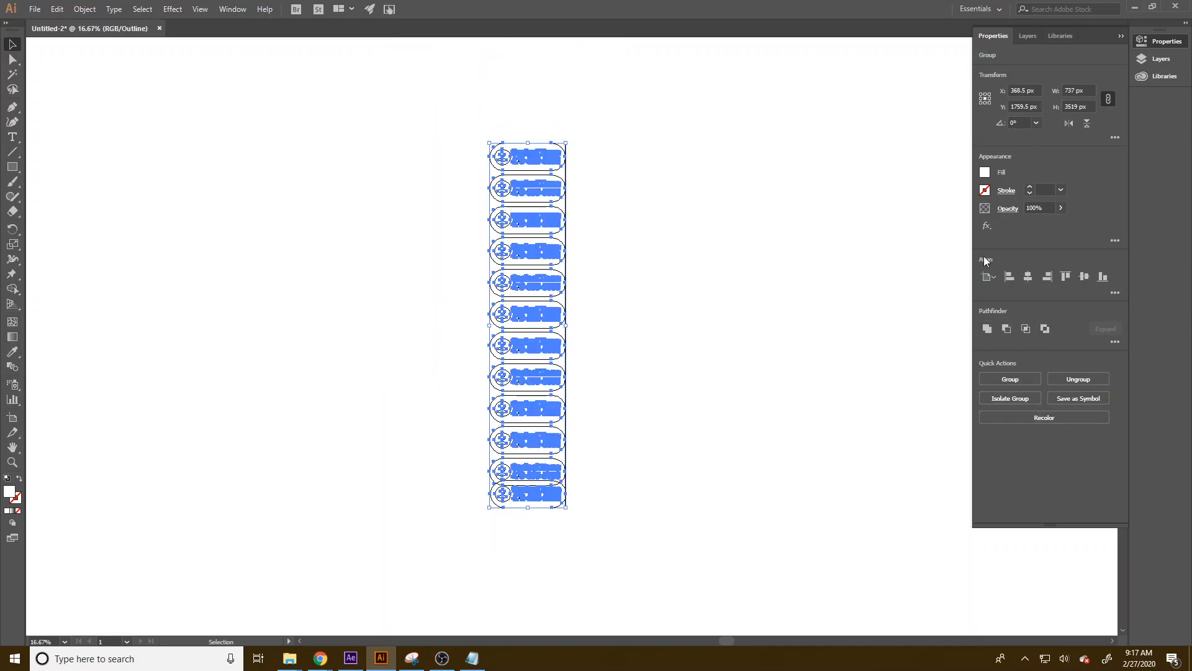
{"action": "left_click", "coordinate": [1116, 292]}
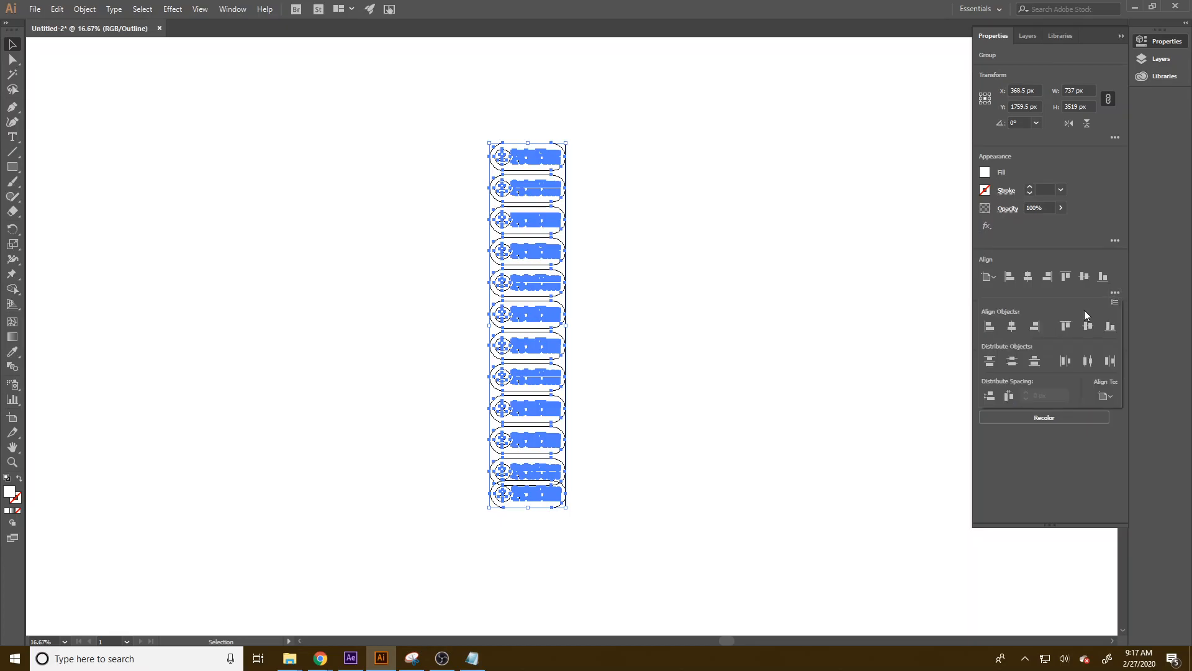
{"action": "left_click", "coordinate": [994, 398]}
{"action": "left_click", "coordinate": [809, 353]}
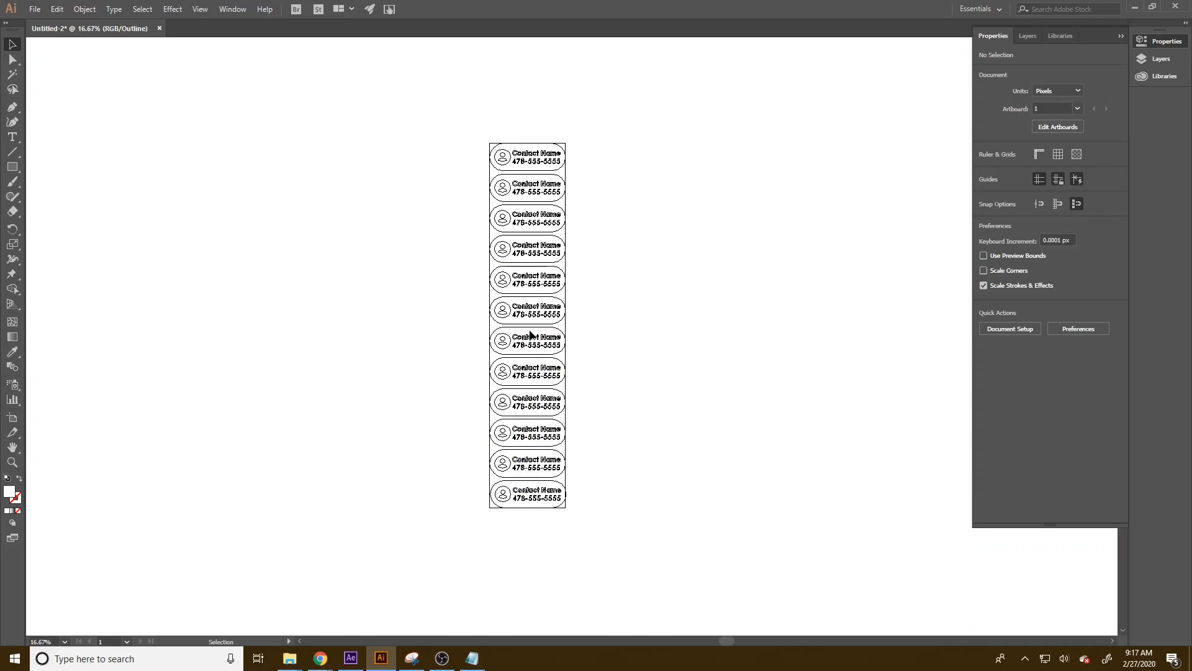
{"action": "scroll", "coordinate": [642, 375], "scroll_direction": "up", "scroll_amount": 3}
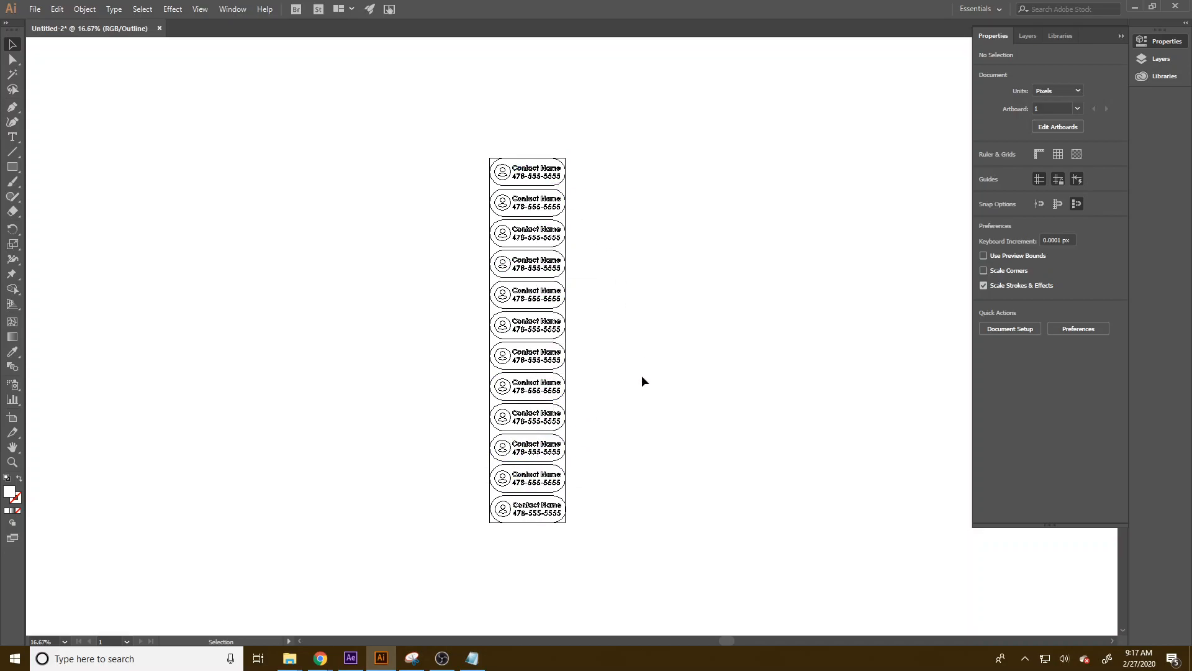
Step: Save the document as an Illustrator CC file named contact list in the Videos folder, and return the display to Preview
{"action": "left_click", "coordinate": [35, 9]}
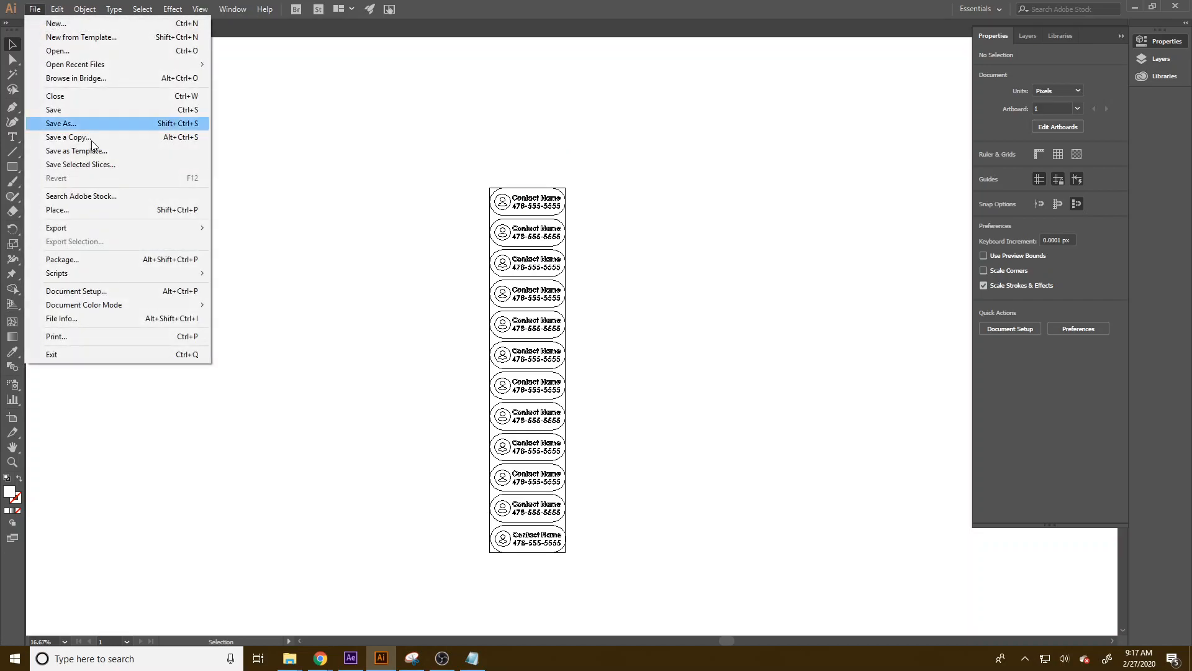
{"action": "left_click", "coordinate": [68, 110]}
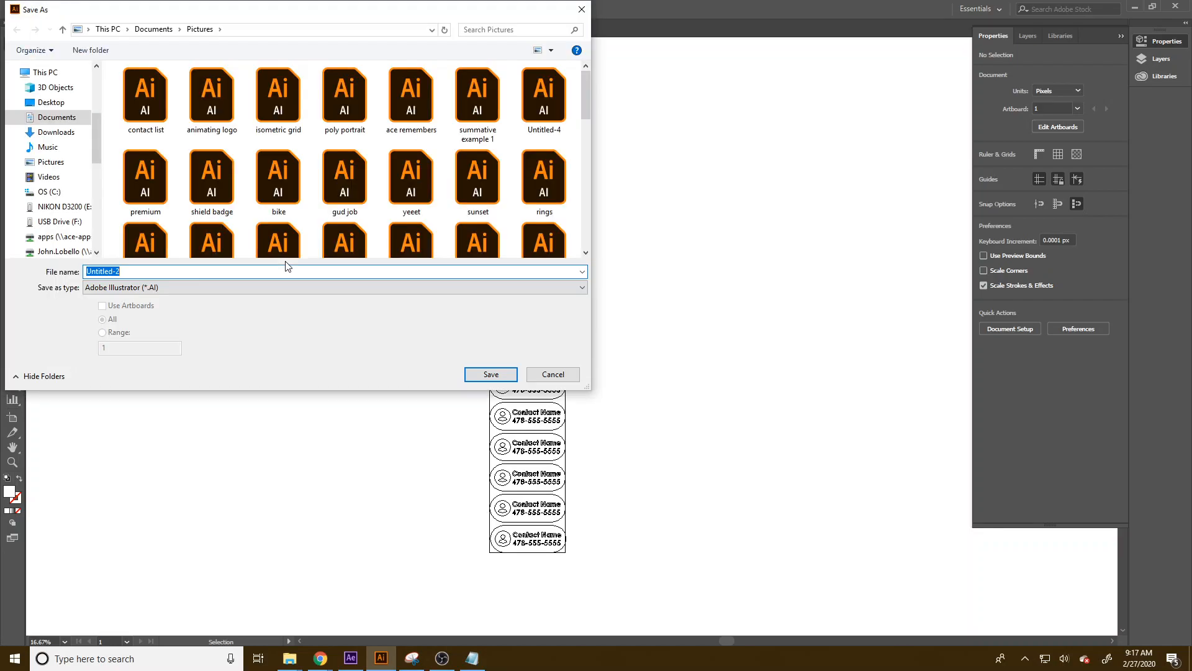
{"action": "left_click", "coordinate": [49, 176]}
{"action": "left_click", "coordinate": [182, 270]}
{"action": "key", "text": "ctrl+a"}
{"action": "type", "text": "con"}
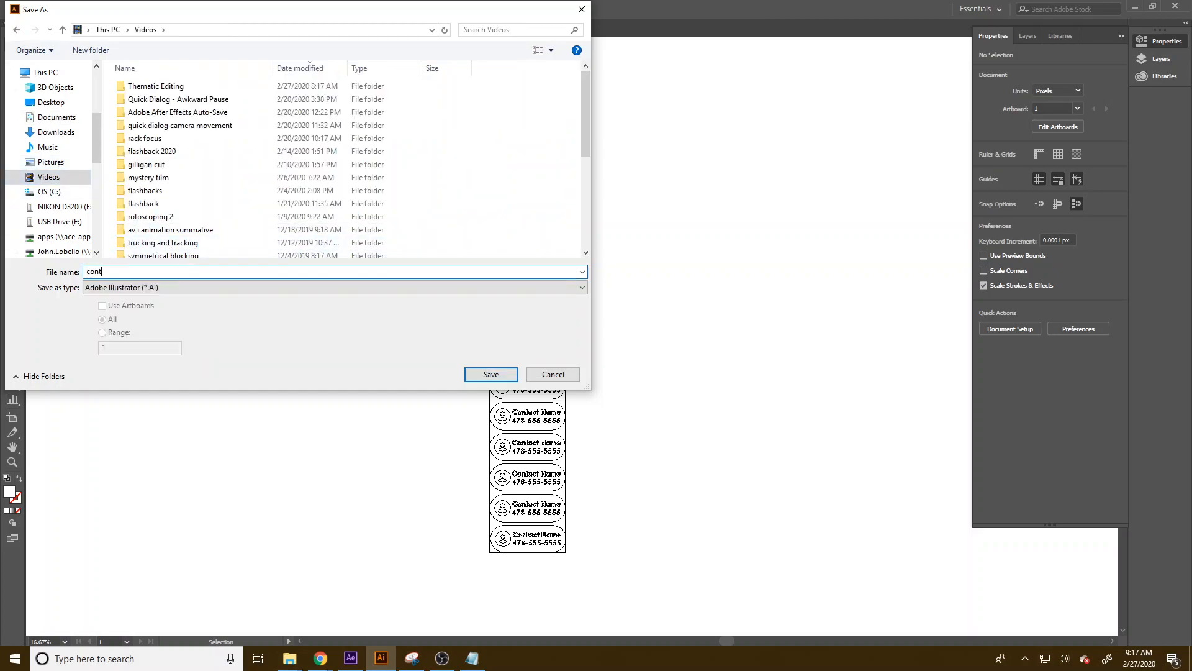
{"action": "key", "text": "Return"}
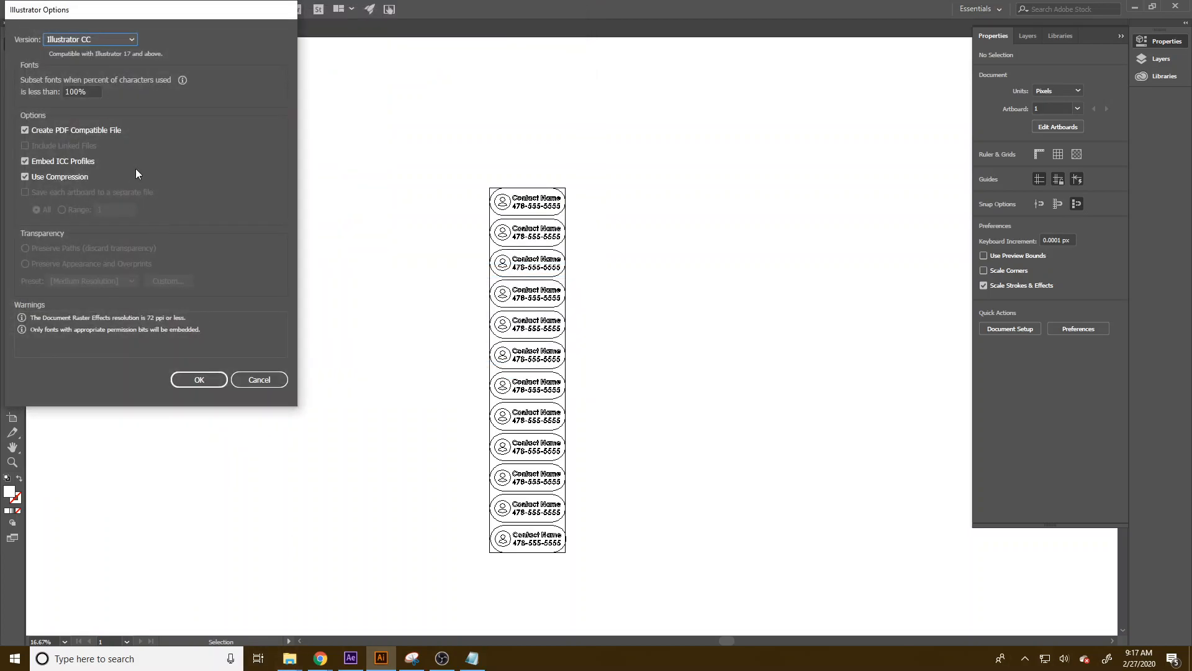
{"action": "left_click", "coordinate": [205, 381]}
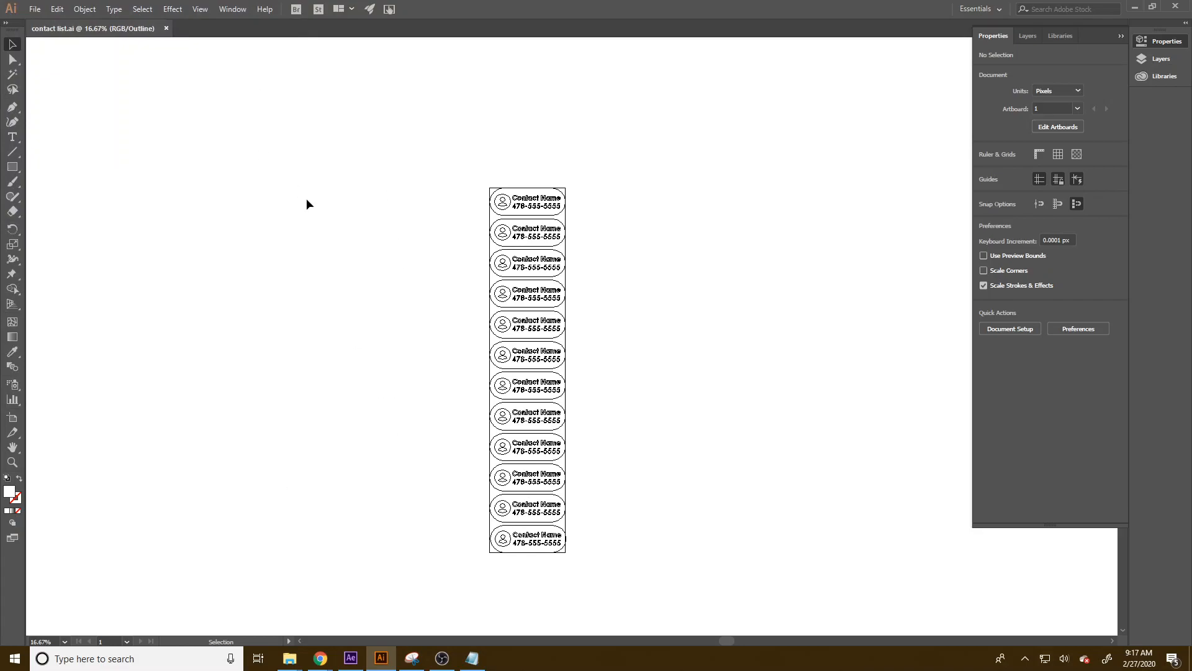
{"action": "key", "text": "ctrl+y"}
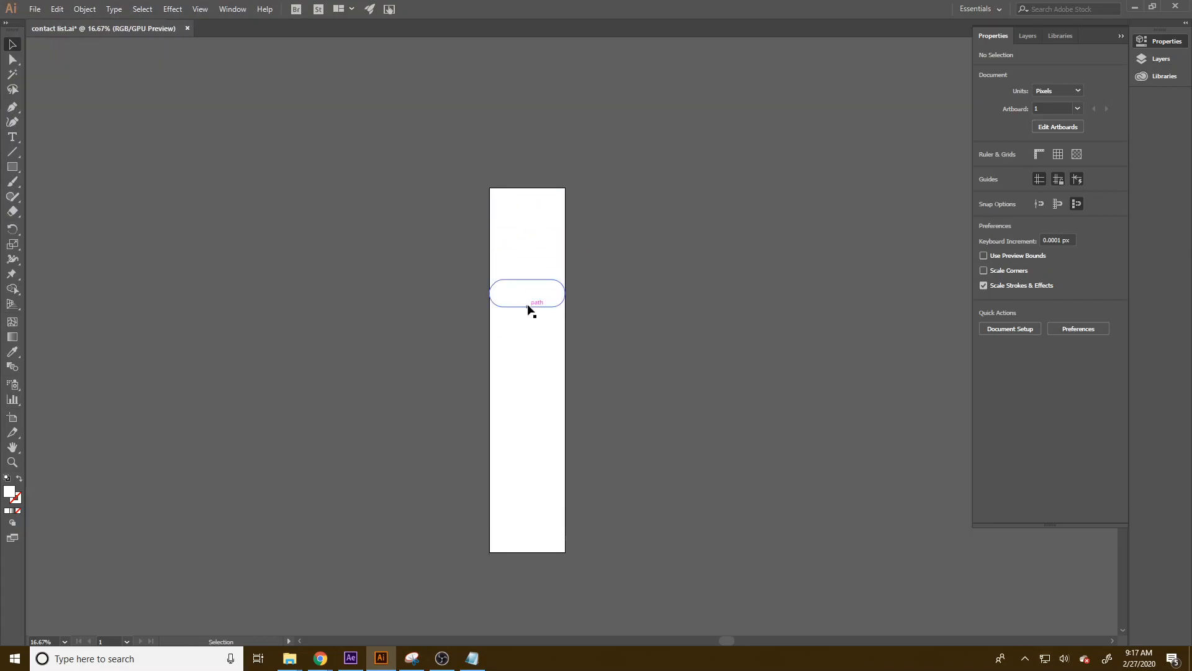
Step: Try moving the whole contact list 732 px sideways off the artboard to make its entries visible, and undo the move
{"action": "left_click_drag", "start_coordinate": [631, 556], "coordinate": [473, 151]}
{"action": "left_click_drag", "start_coordinate": [531, 231], "coordinate": [606, 226]}
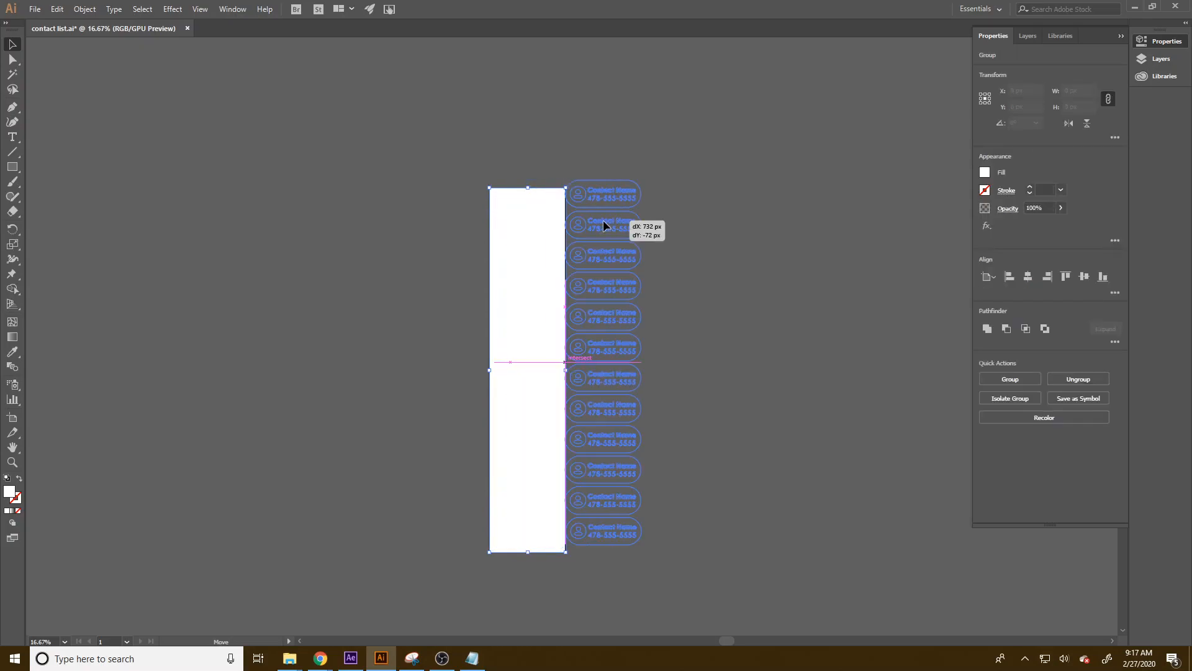
{"action": "left_click", "coordinate": [784, 383]}
{"action": "key", "text": "ctrl+z"}
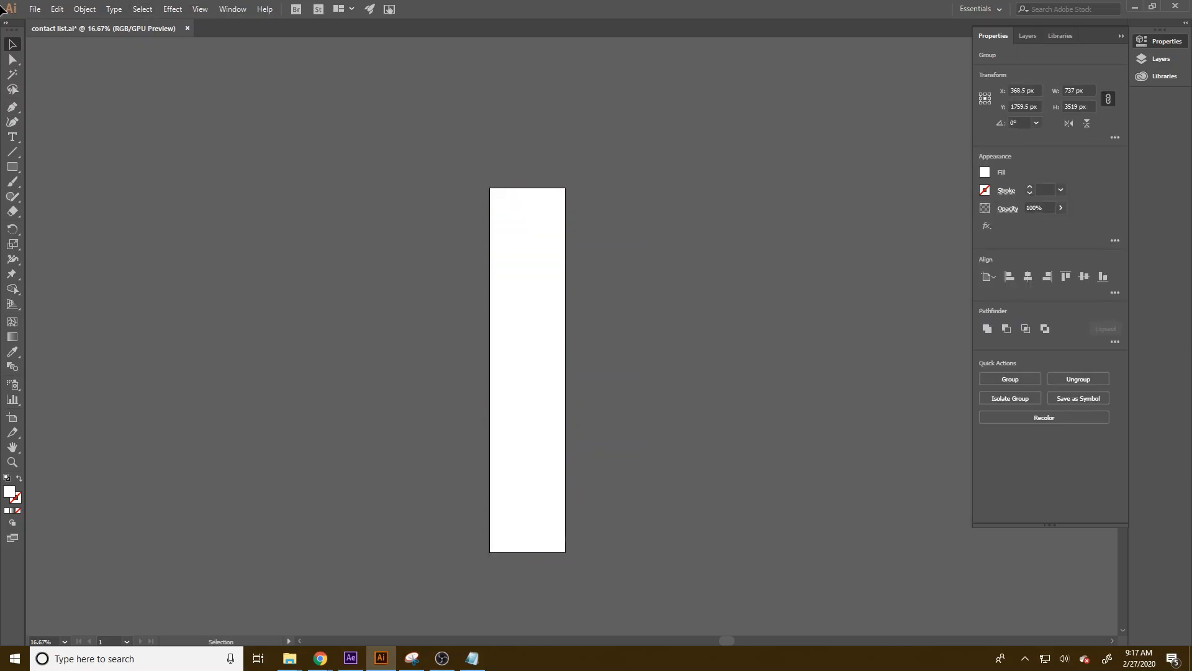
Step: Save the contact list document and switch to the scroll animation composition in After Effects
{"action": "left_click", "coordinate": [35, 9]}
{"action": "left_click", "coordinate": [65, 110]}
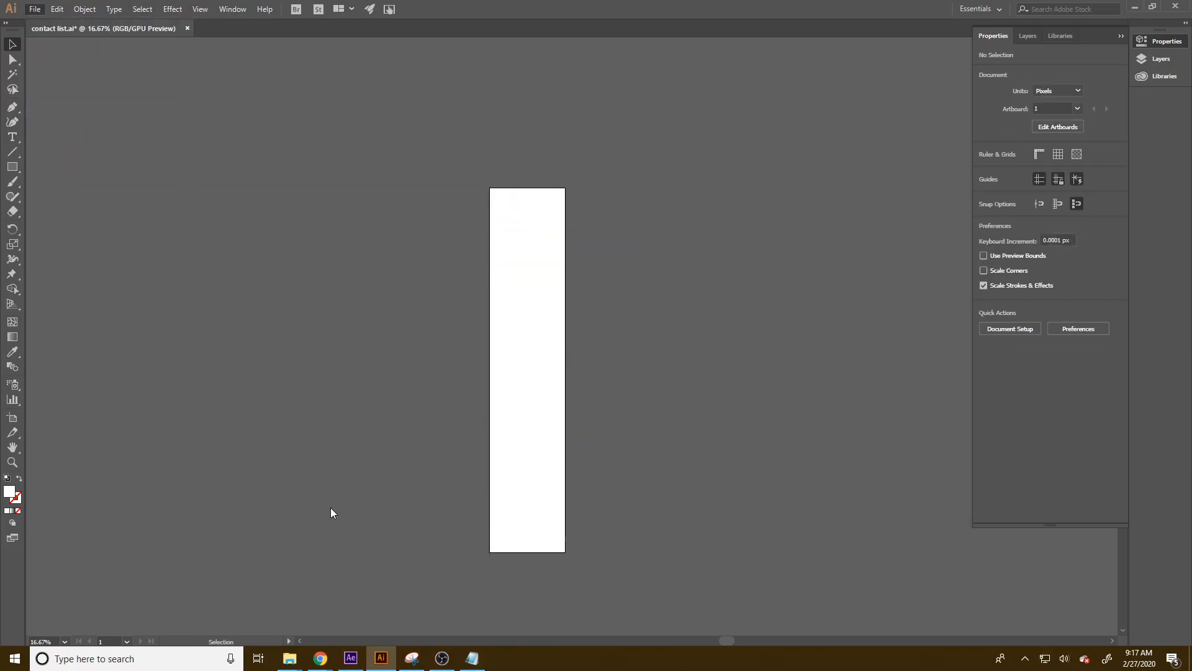
{"action": "left_click", "coordinate": [351, 657]}
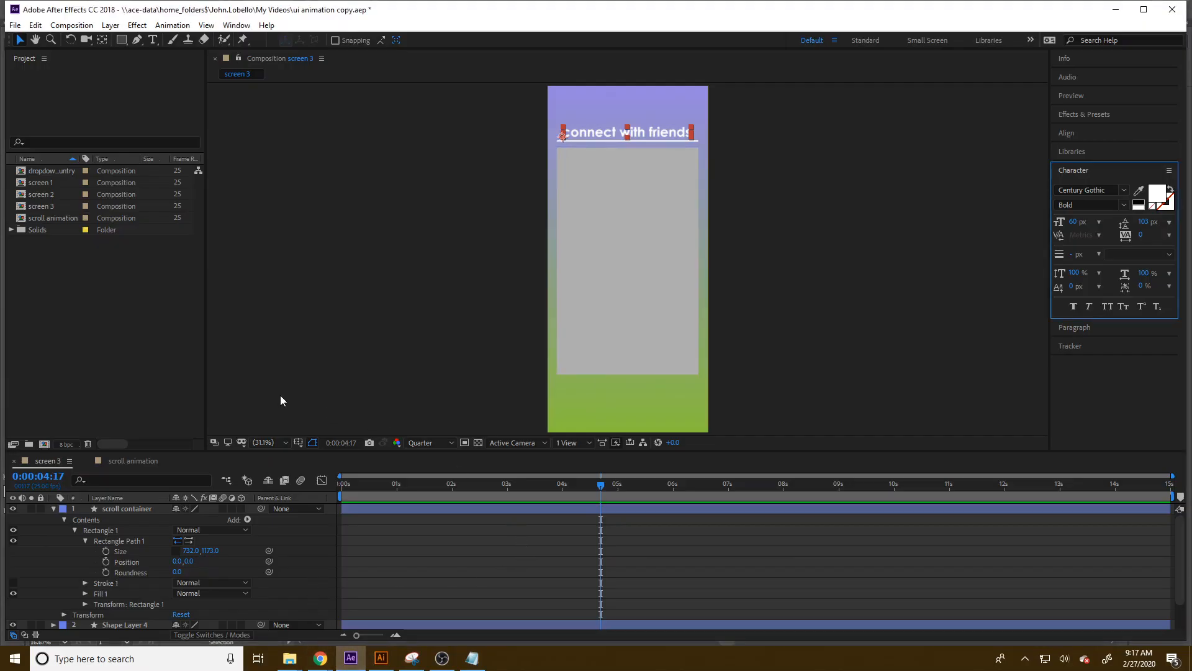
{"action": "left_click", "coordinate": [135, 461]}
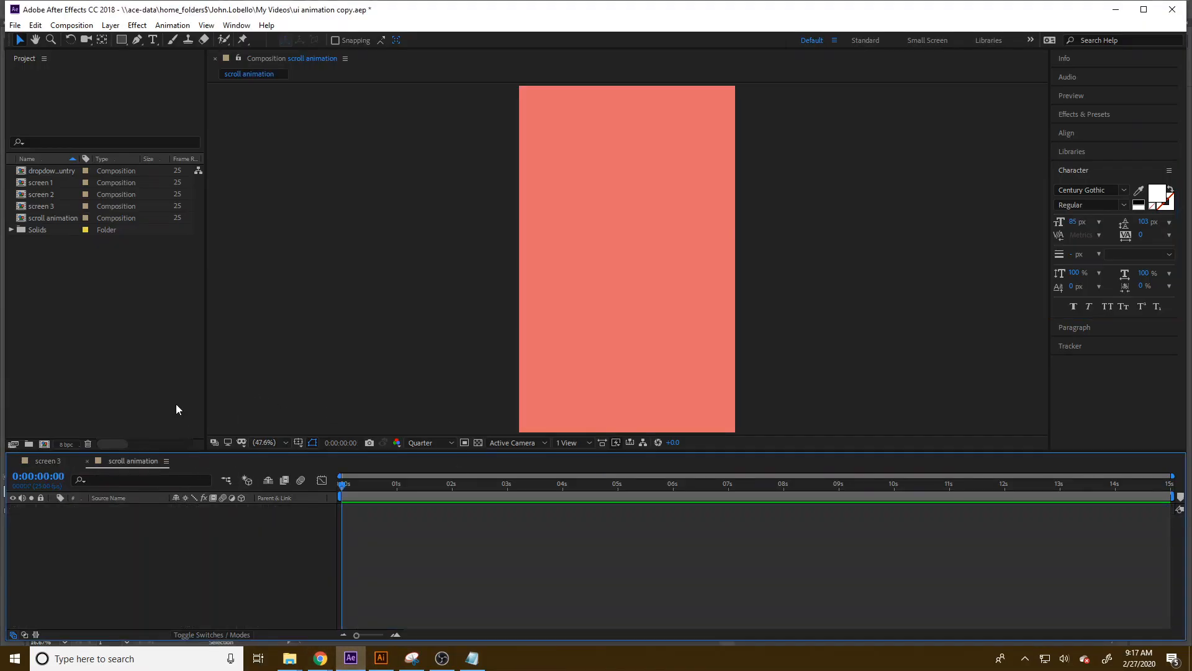
Step: Import the contact list Illustrator file from the Videos folder and add it as a layer to the scroll animation composition
{"action": "left_click", "coordinate": [289, 658]}
{"action": "left_click", "coordinate": [254, 606]}
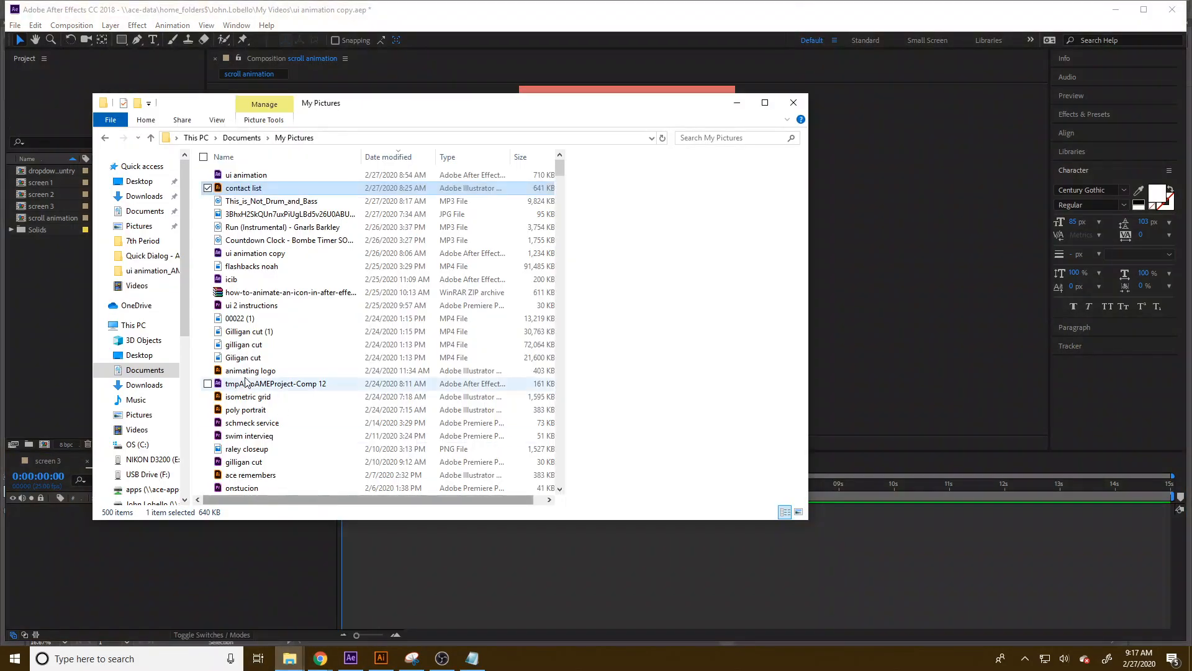
{"action": "left_click", "coordinate": [138, 429]}
{"action": "left_click", "coordinate": [280, 188]}
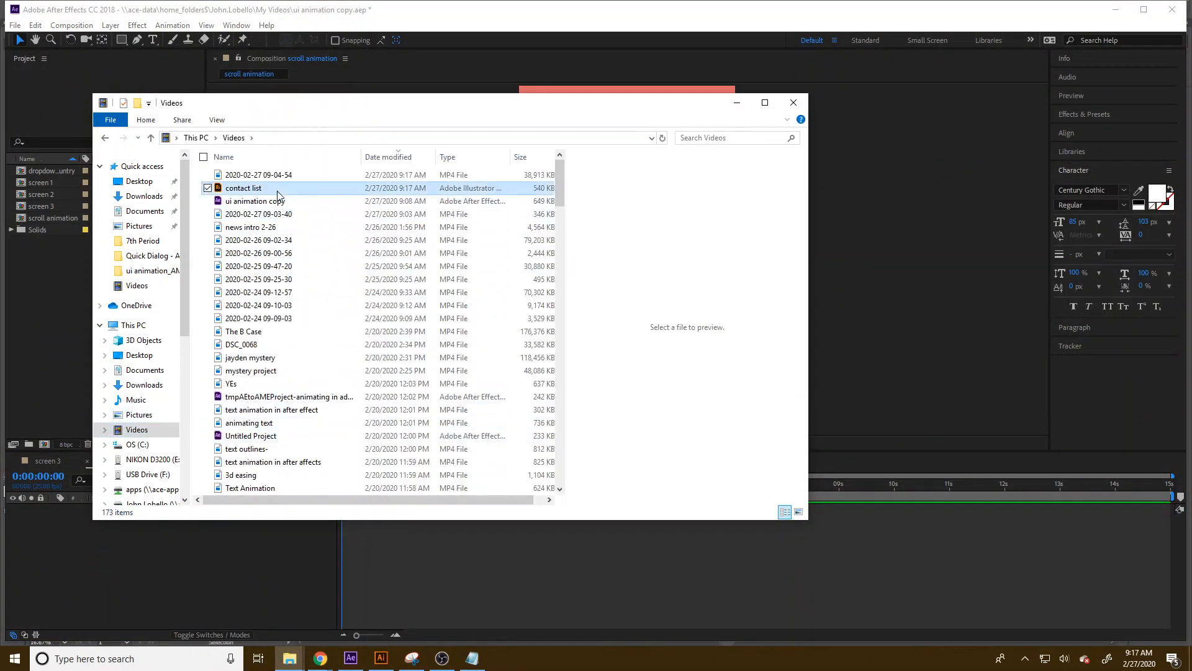
{"action": "left_click_drag", "start_coordinate": [647, 104], "coordinate": [838, 98]}
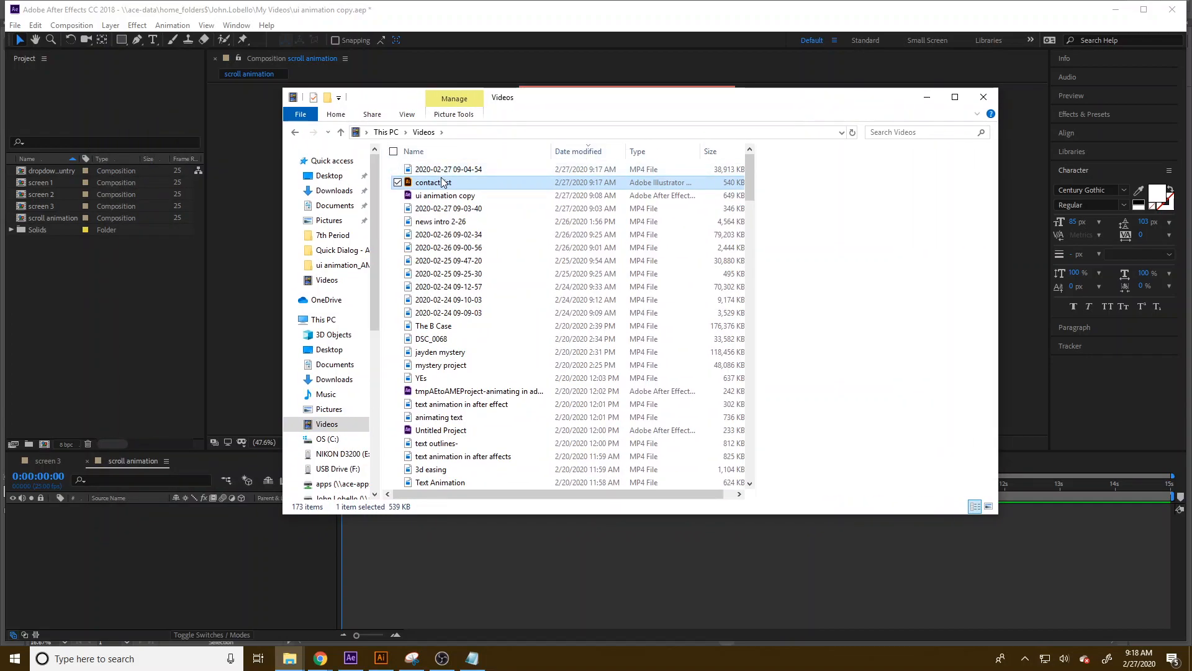
{"action": "left_click_drag", "start_coordinate": [126, 318], "coordinate": [133, 345]}
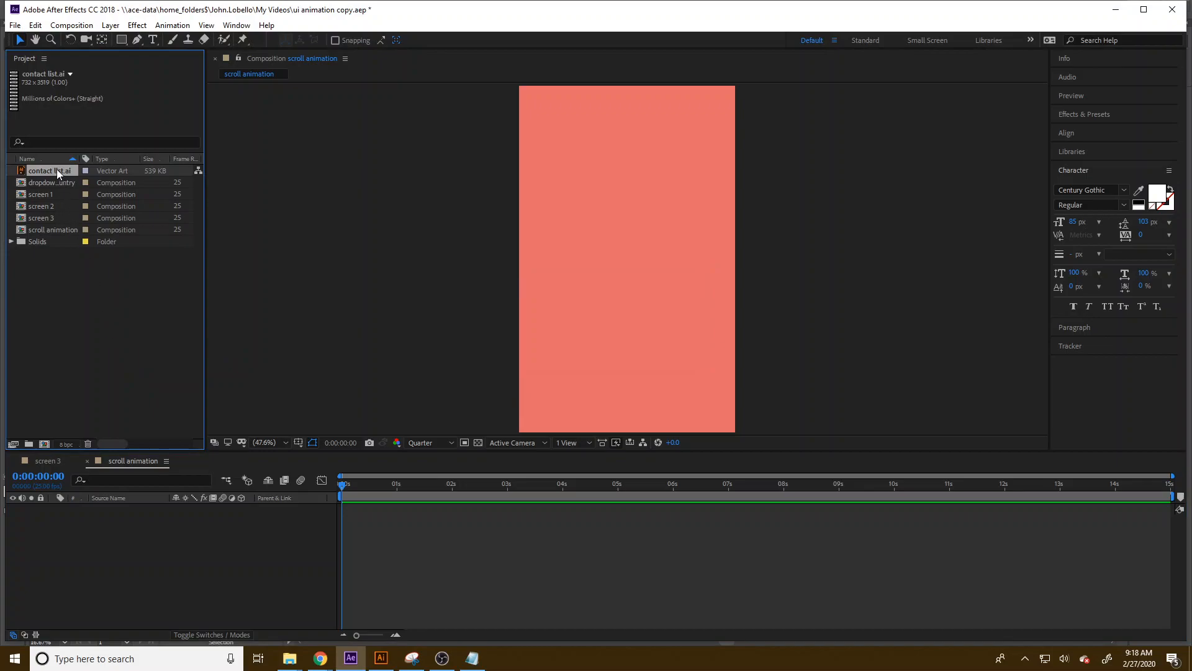
{"action": "left_click_drag", "start_coordinate": [150, 411], "coordinate": [113, 553]}
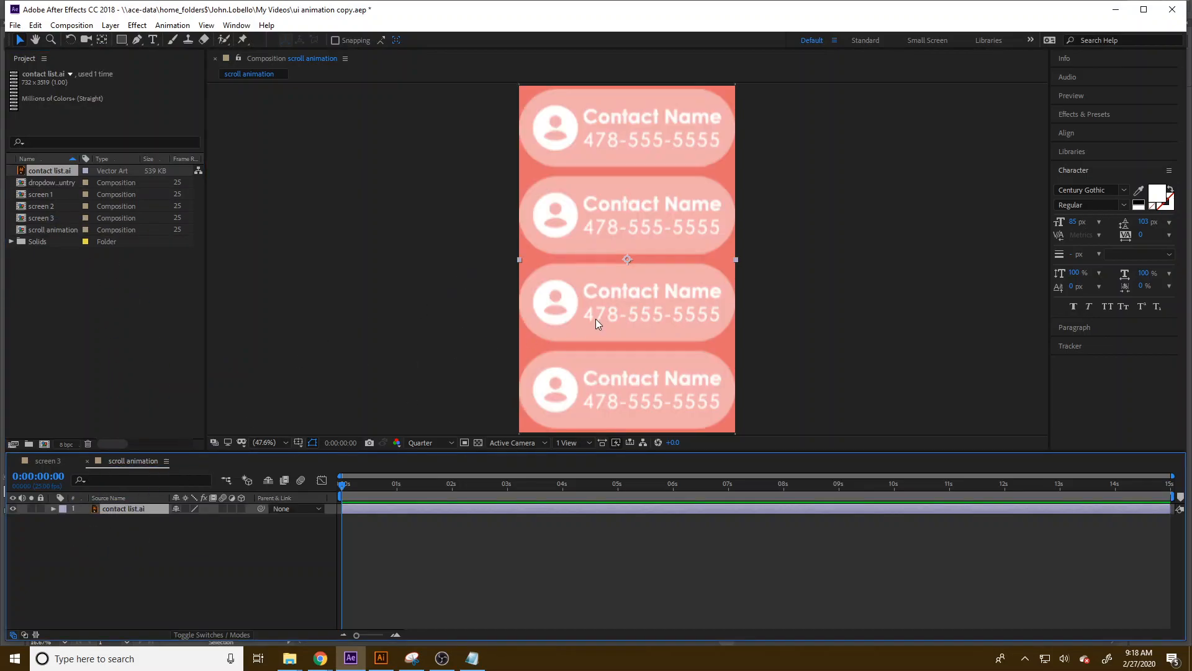
Step: Align the contact list layer to the composition's top edge and set its first Position keyframe at 0:00:00:11
{"action": "left_click_drag", "start_coordinate": [365, 491], "coordinate": [872, 484]}
{"action": "left_click_drag", "start_coordinate": [638, 494], "coordinate": [367, 493]}
{"action": "key", "text": "p"}
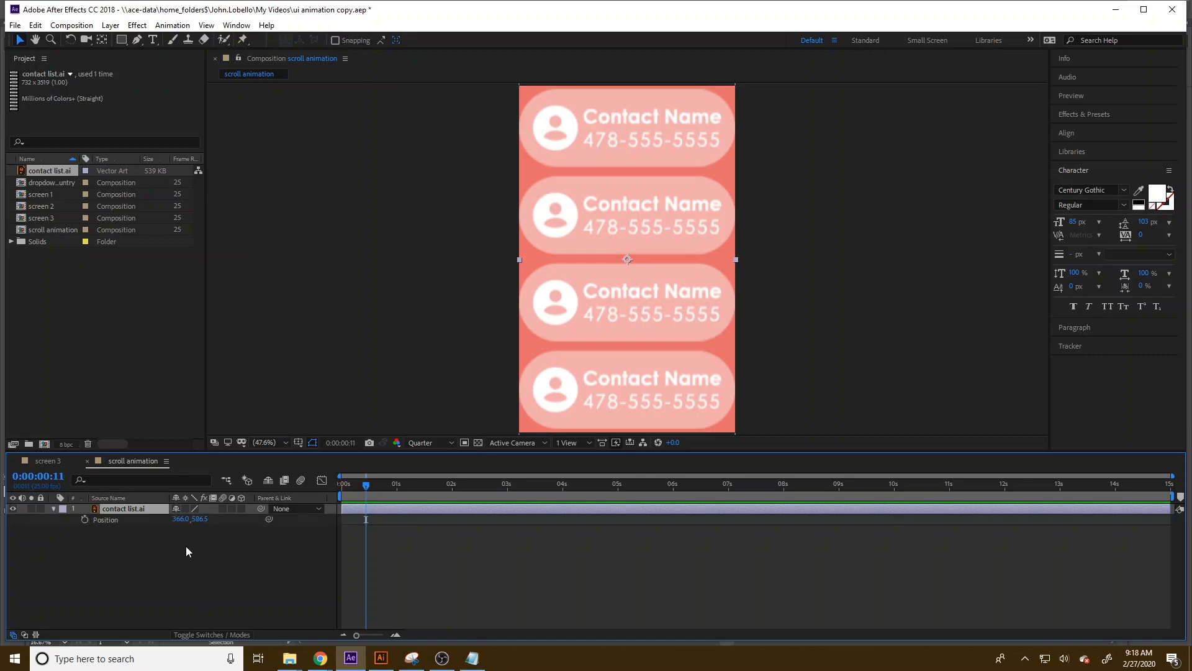
{"action": "left_click", "coordinate": [1125, 134]}
{"action": "left_click", "coordinate": [1127, 164]}
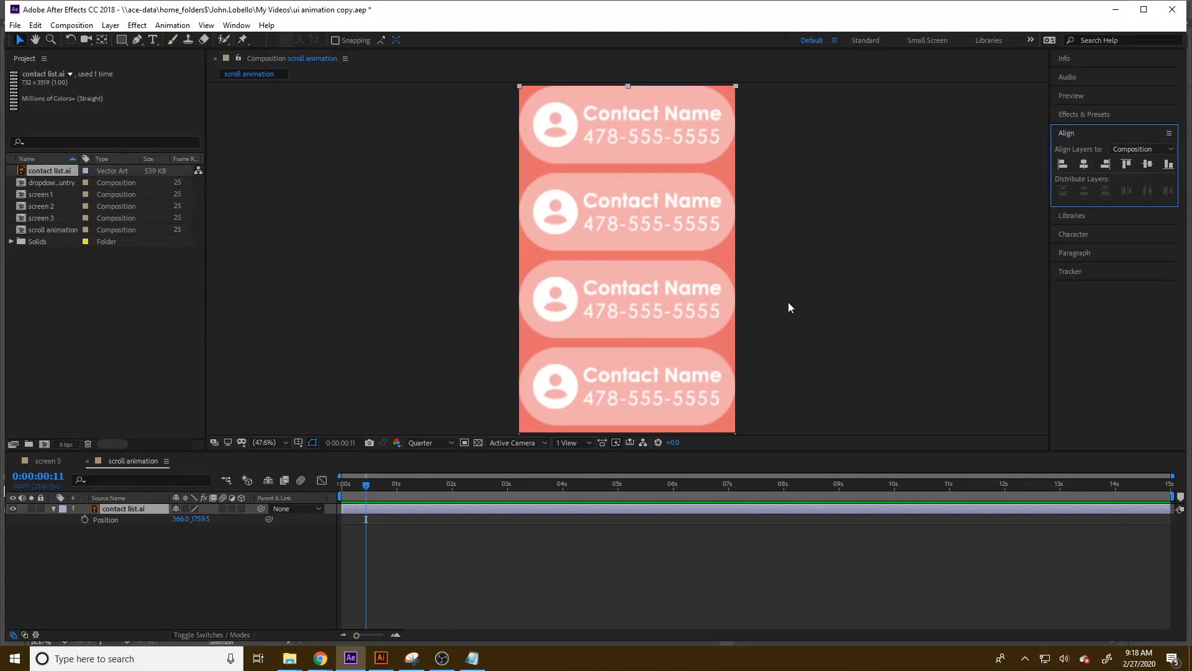
{"action": "left_click", "coordinate": [85, 519]}
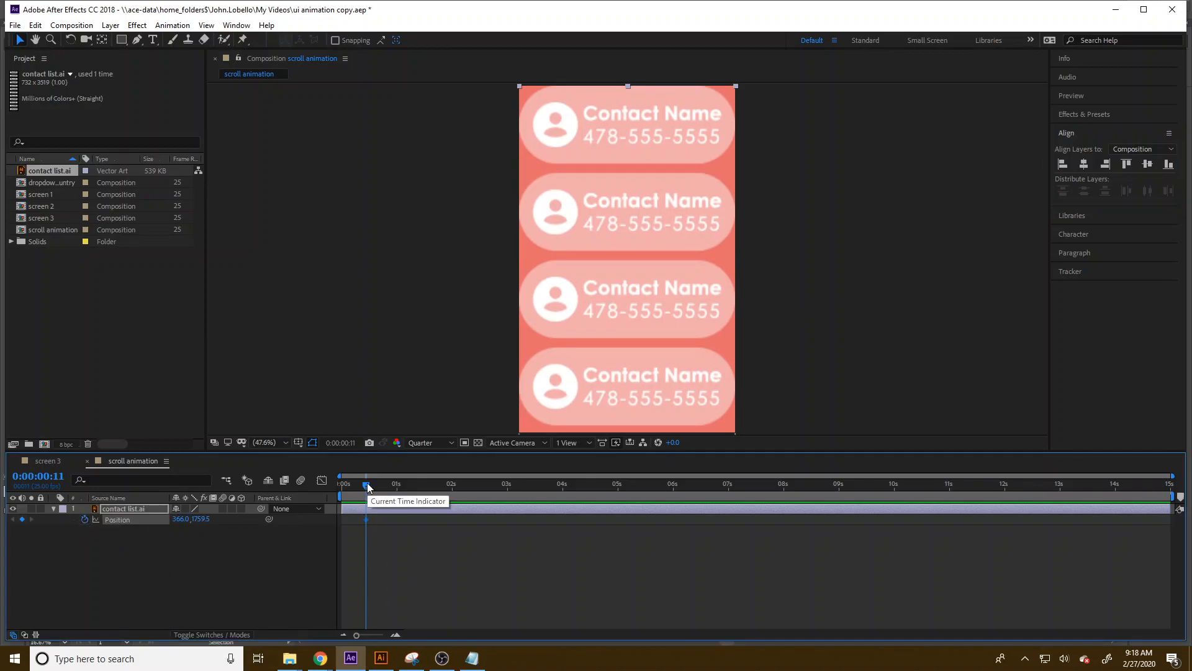
Step: At 0:00:01:00, move the contact list straight up to a Position of about 366, 1257 to add a second keyframe
{"action": "left_click_drag", "start_coordinate": [367, 484], "coordinate": [398, 492]}
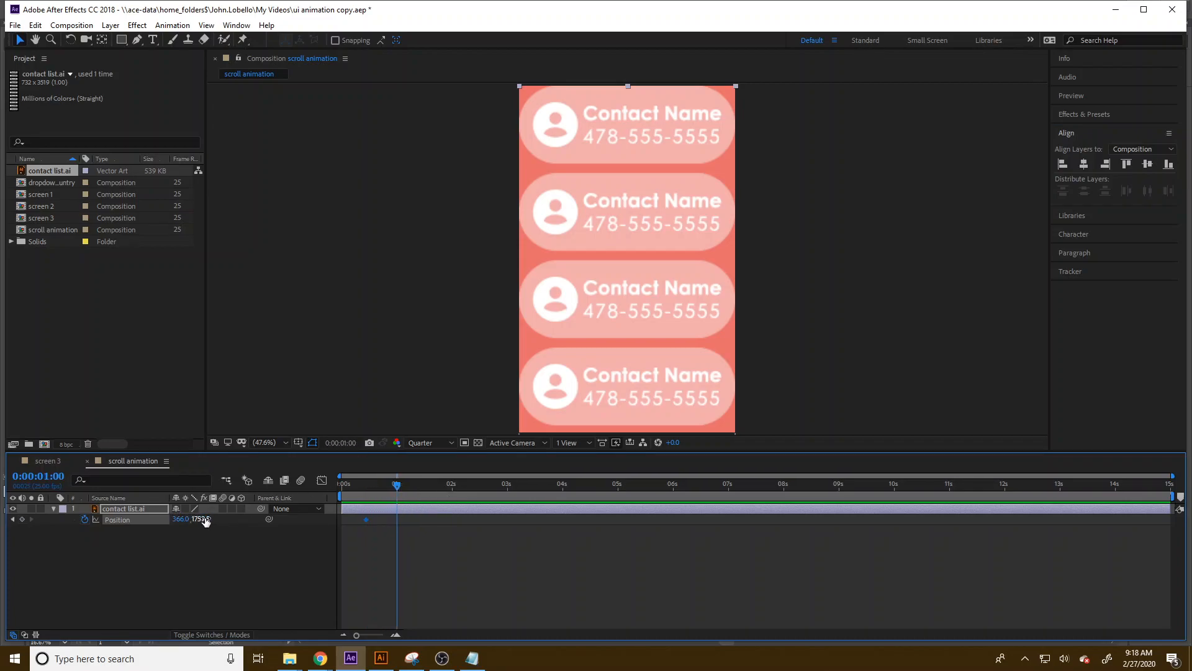
{"action": "left_click_drag", "start_coordinate": [696, 392], "coordinate": [699, 318]}
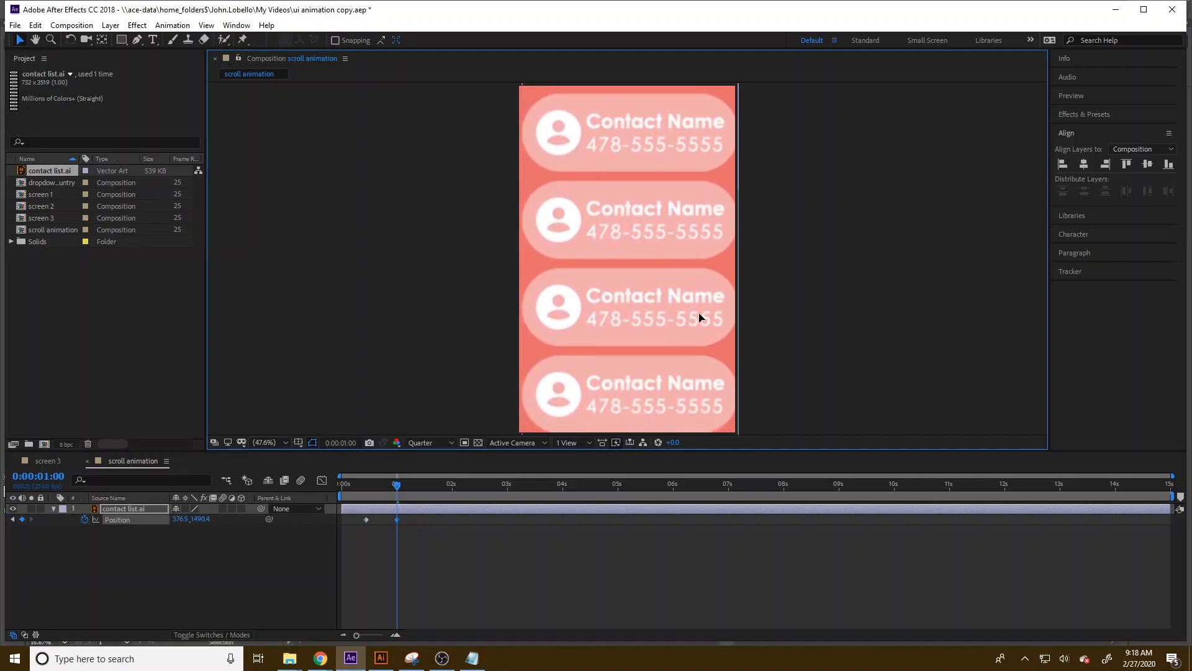
{"action": "left_click", "coordinate": [283, 442]}
{"action": "left_click", "coordinate": [299, 220]}
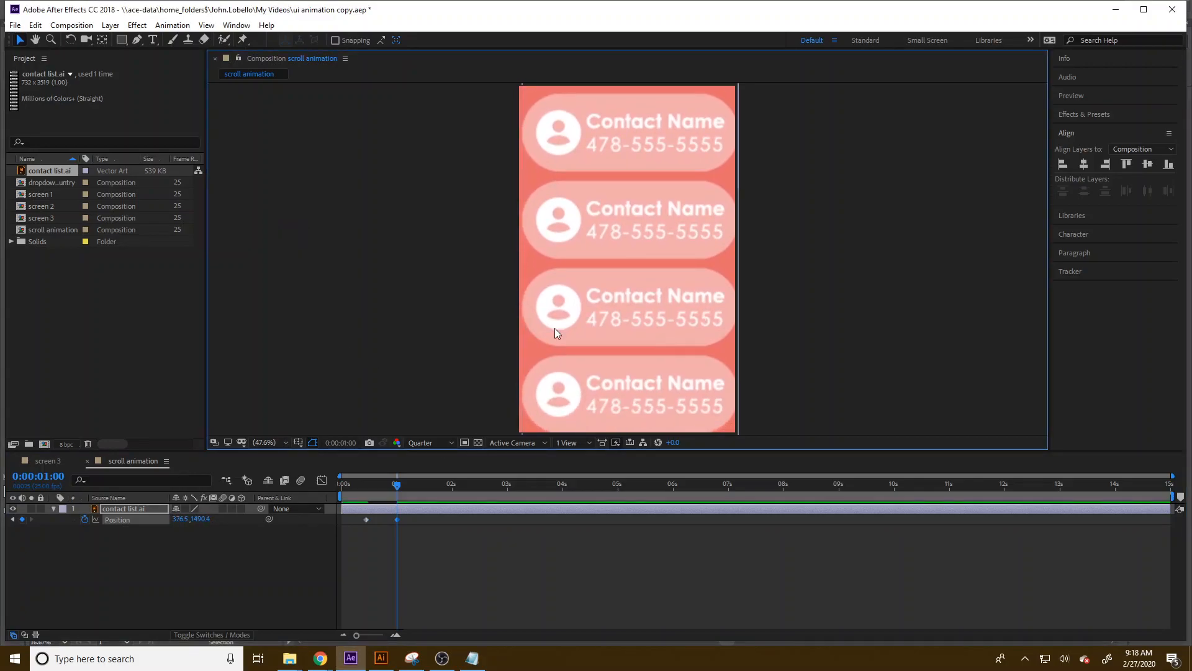
{"action": "left_click_drag", "start_coordinate": [672, 413], "coordinate": [671, 357]}
{"action": "key", "text": "comma"}
{"action": "key", "text": "comma"}
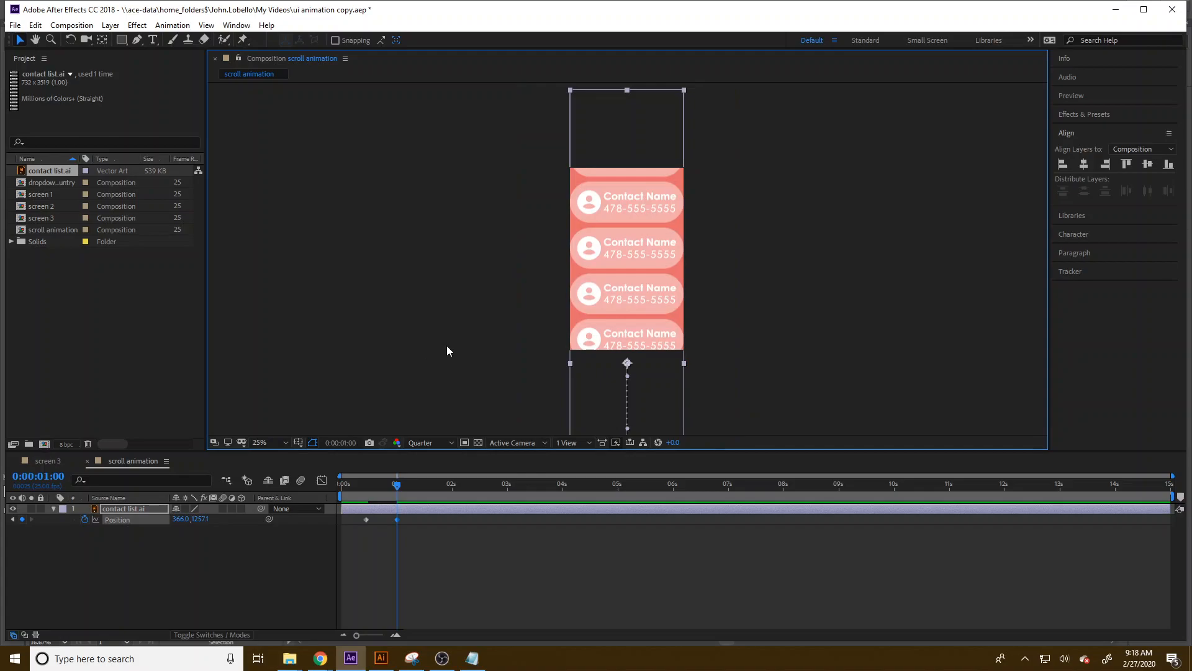
Step: Try moving the contact list back down at 0:00:01:00, compare it with the first Position keyframe, and revert the move
{"action": "left_click_drag", "start_coordinate": [647, 296], "coordinate": [646, 373]}
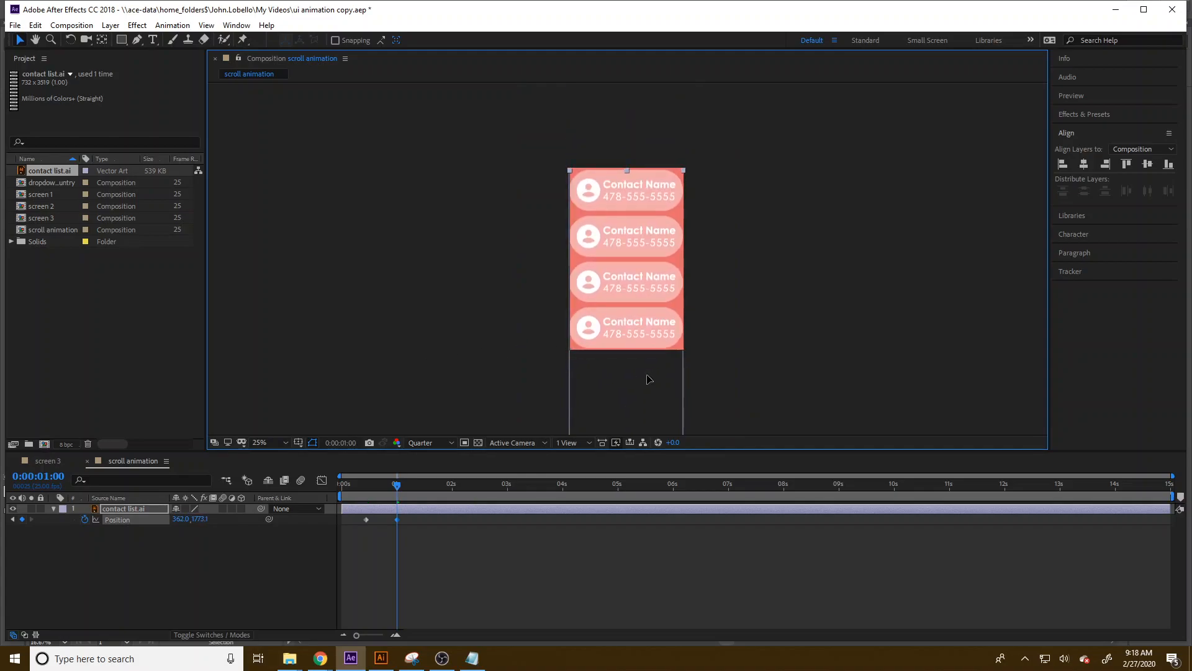
{"action": "left_click", "coordinate": [12, 519]}
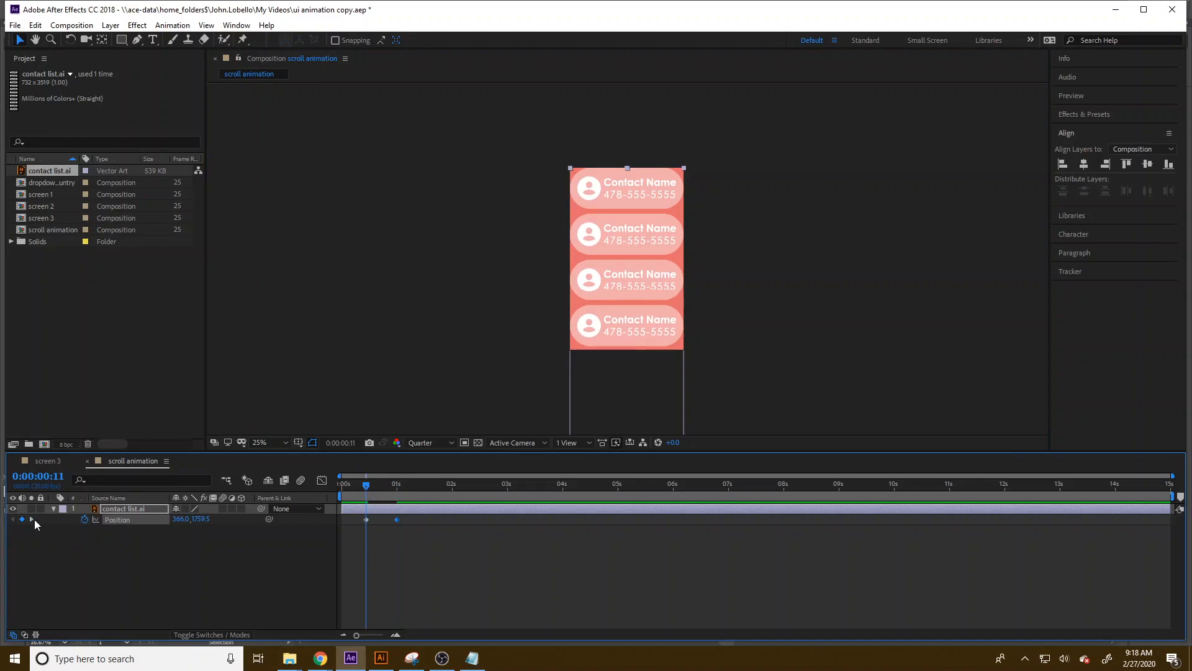
{"action": "left_click", "coordinate": [31, 519]}
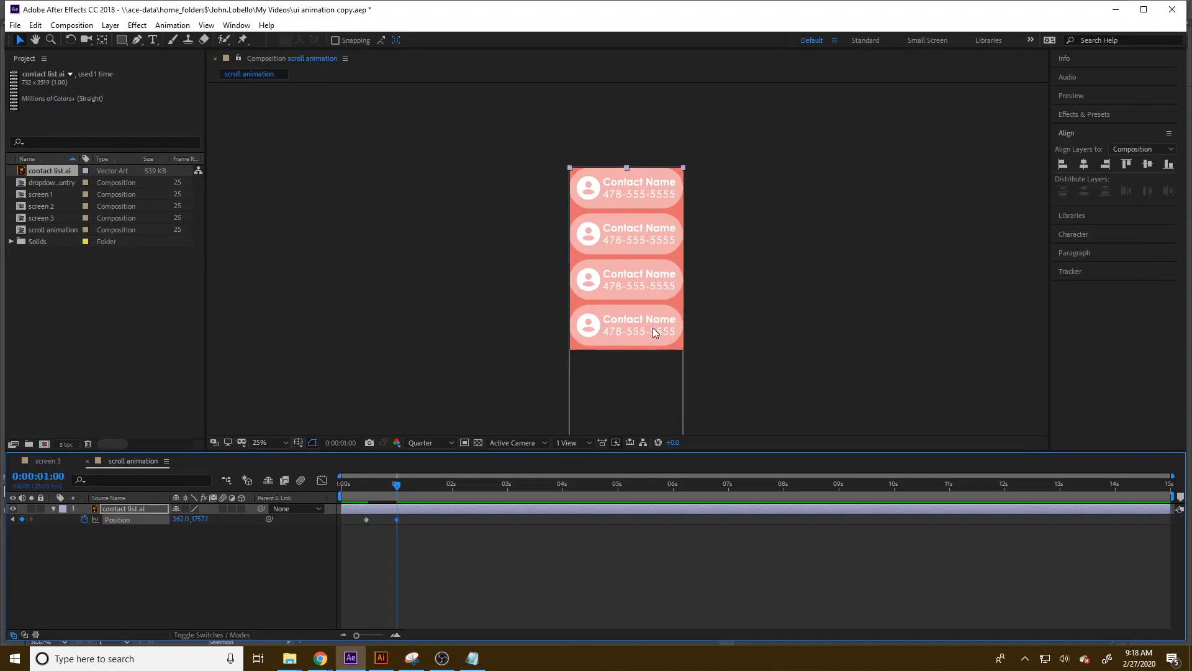
{"action": "left_click_drag", "start_coordinate": [653, 327], "coordinate": [658, 317]}
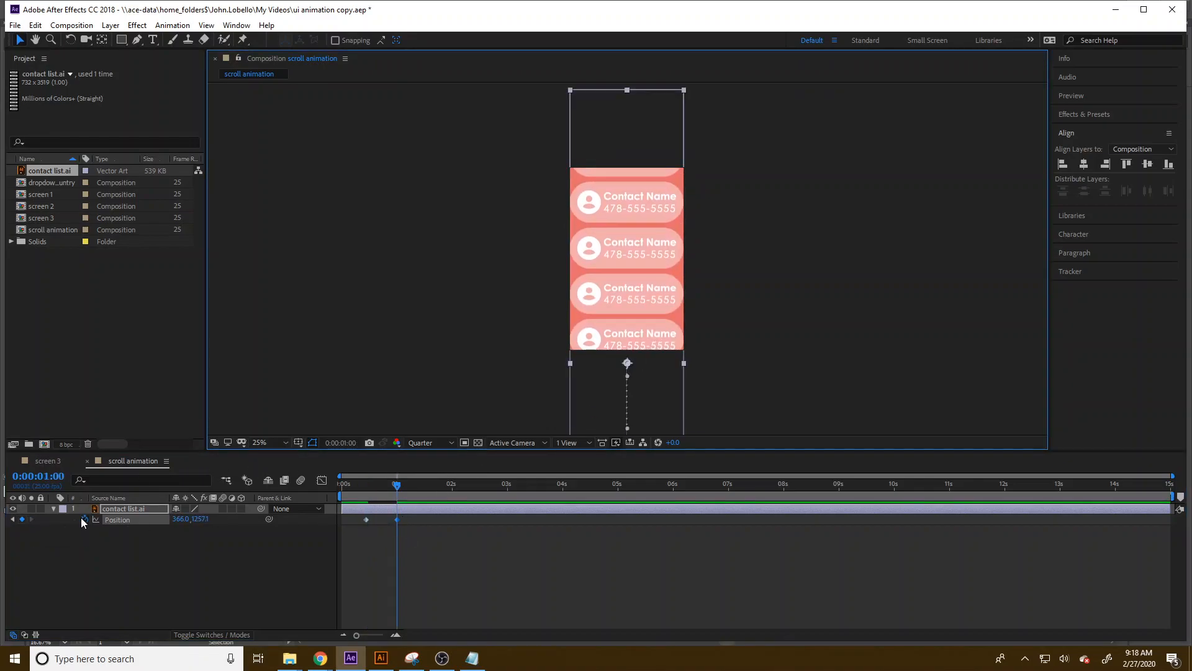
{"action": "left_click", "coordinate": [118, 555]}
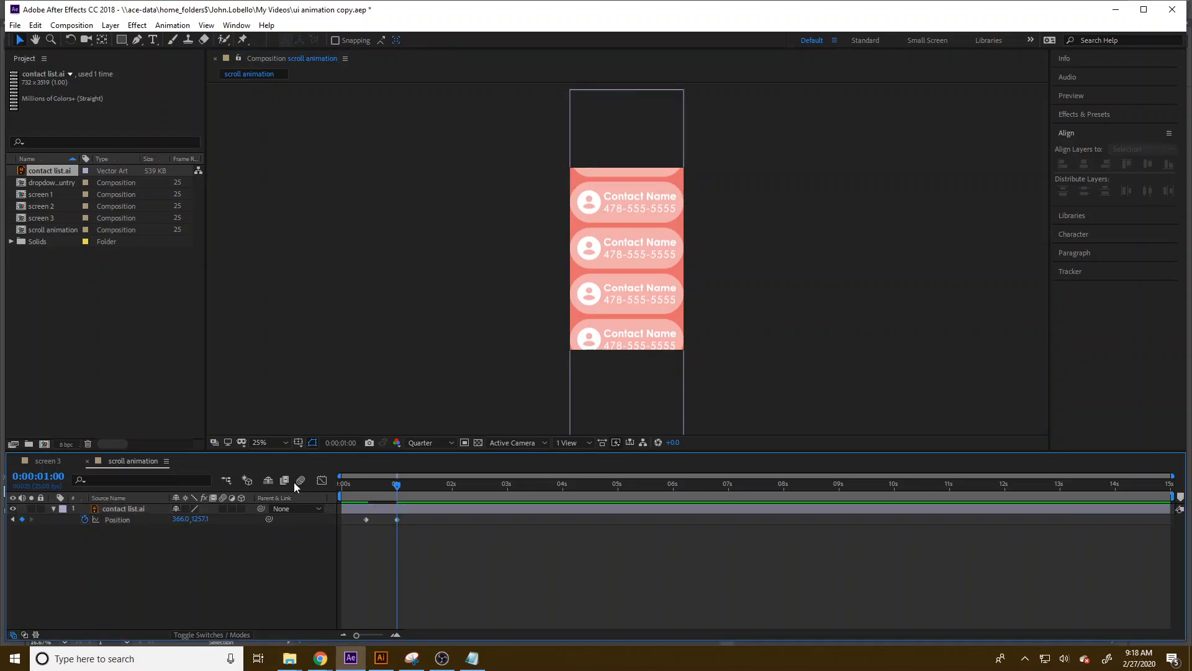
Step: Remove the Position keyframe at 0:00:01:00 and replace it by moving the contact list straight up to about 366, 1195.5
{"action": "left_click", "coordinate": [21, 519]}
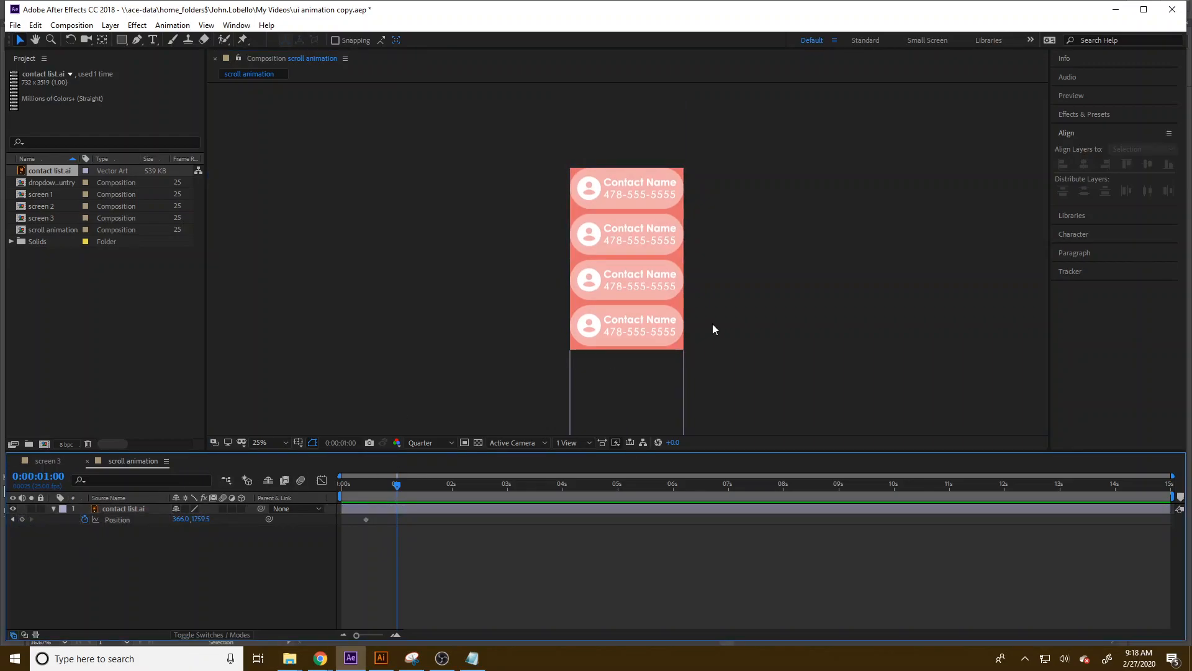
{"action": "left_click_drag", "start_coordinate": [633, 336], "coordinate": [634, 254]}
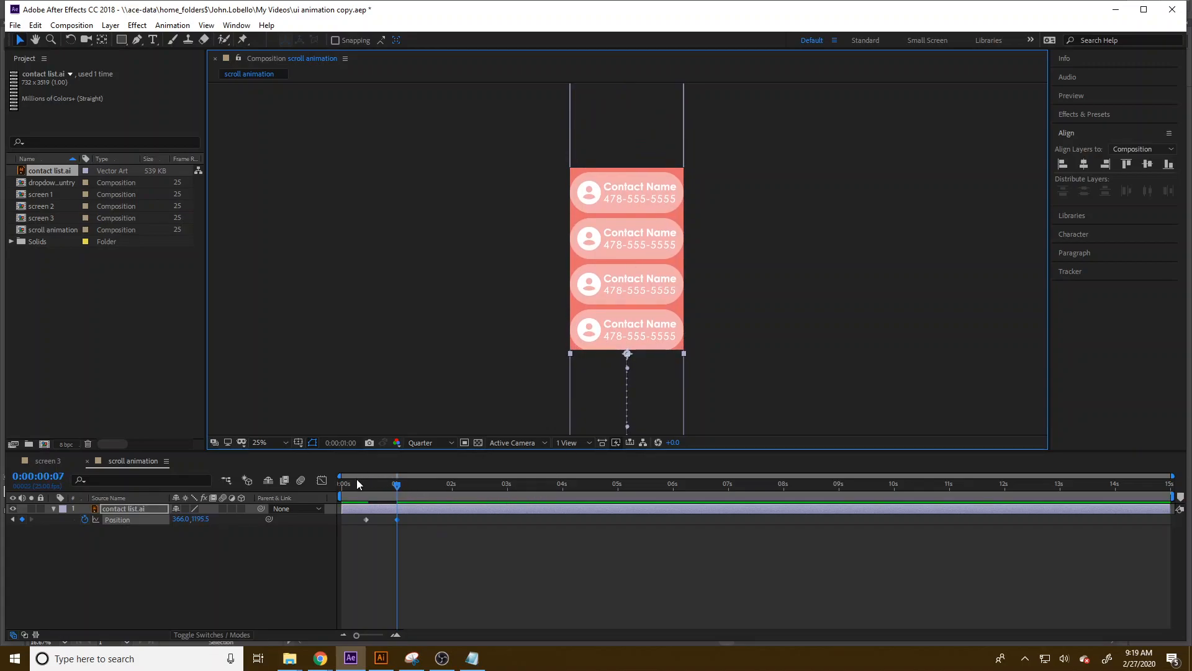
{"action": "left_click_drag", "start_coordinate": [357, 479], "coordinate": [371, 500]}
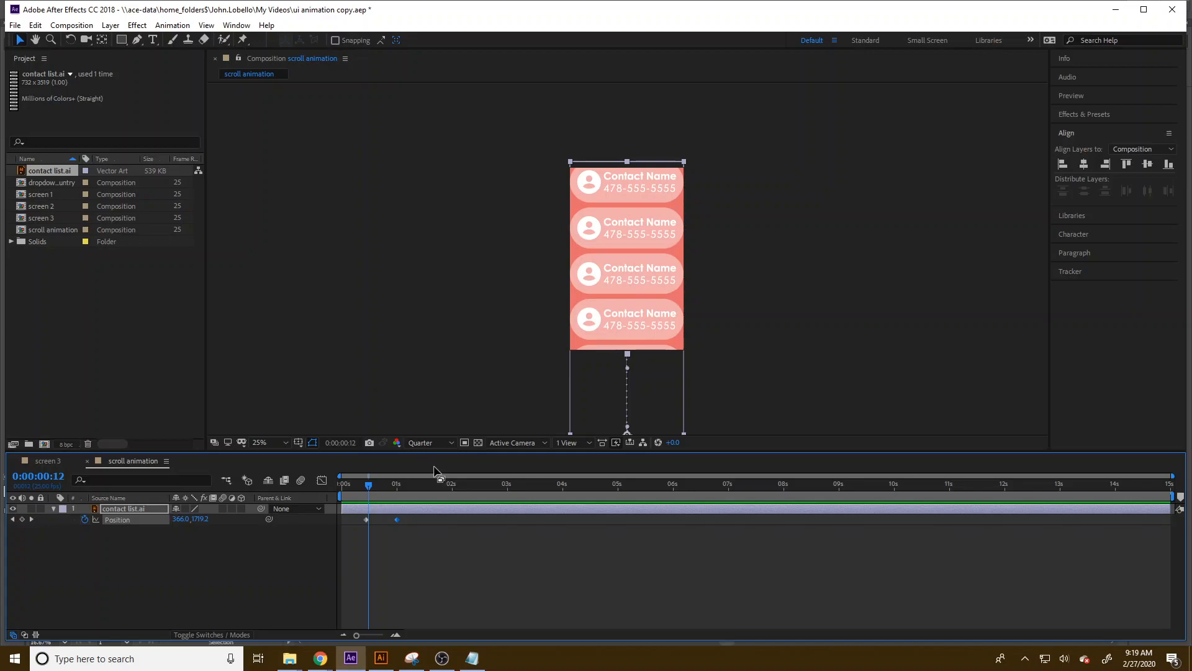
Step: Apply Easy Ease to both Position keyframes of the contact list and preview the scroll motion
{"action": "left_click_drag", "start_coordinate": [419, 554], "coordinate": [359, 520]}
{"action": "right_click", "coordinate": [397, 519]}
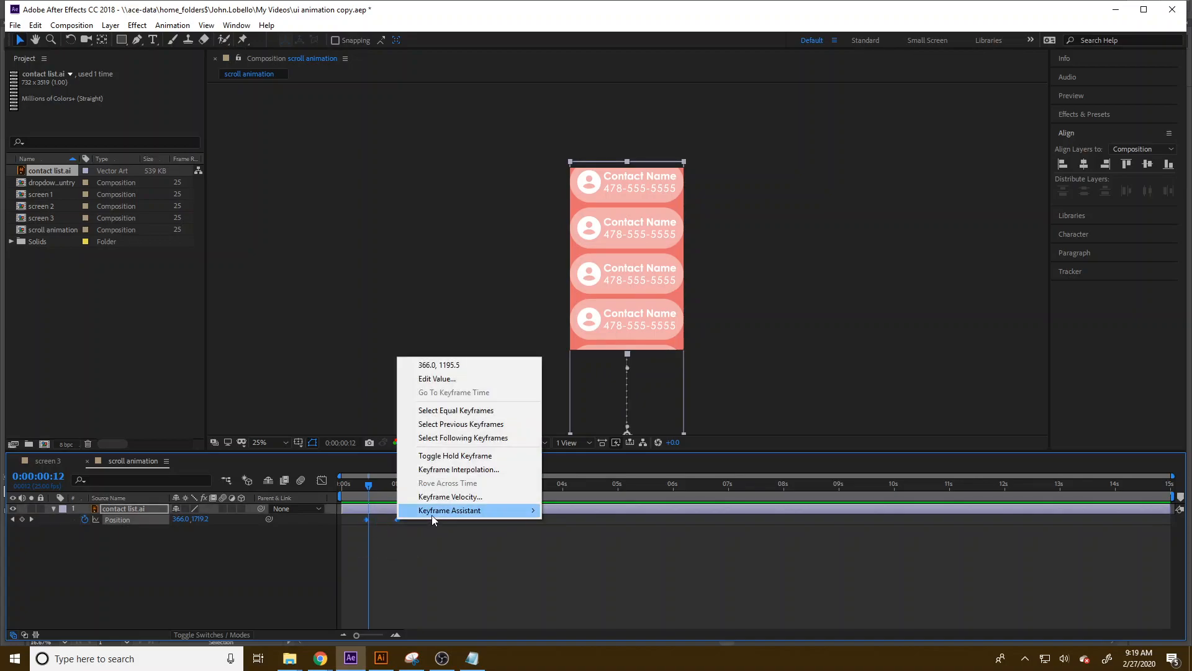
{"action": "mouse_move", "coordinate": [451, 511]}
{"action": "left_click", "coordinate": [598, 551]}
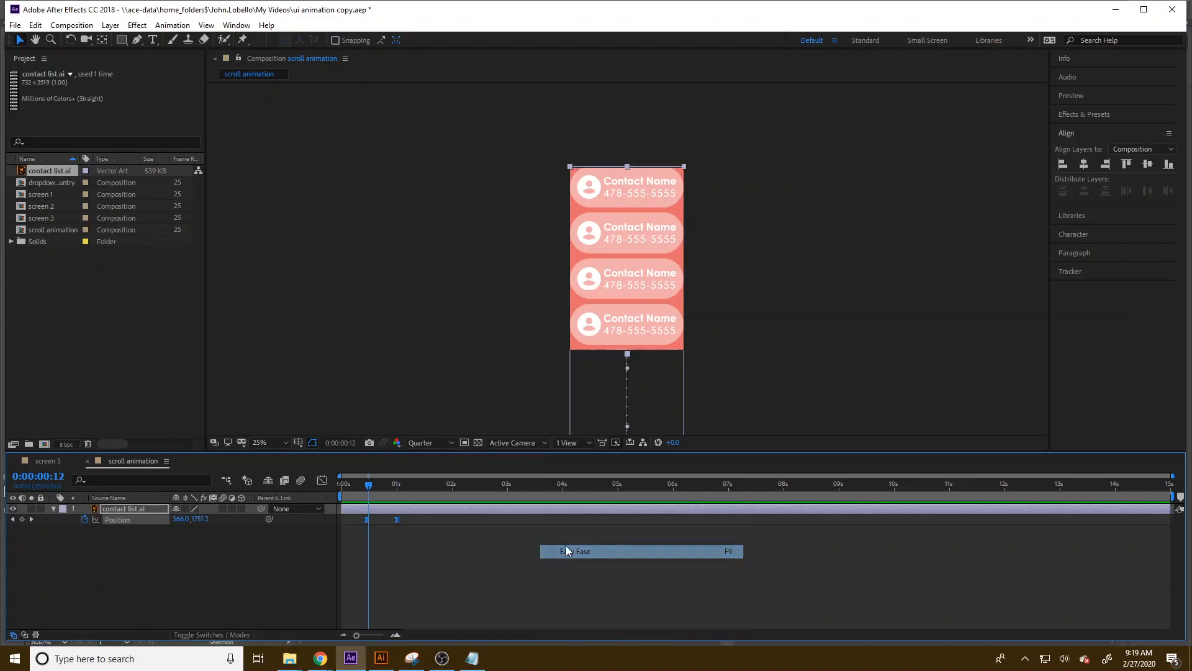
{"action": "mouse_move", "coordinate": [363, 486]}
{"action": "left_mouse_down"}
{"action": "mouse_move", "coordinate": [329, 494]}
{"action": "mouse_move", "coordinate": [413, 486]}
{"action": "mouse_move", "coordinate": [350, 491]}
{"action": "left_mouse_up"}
{"action": "key", "text": "space"}
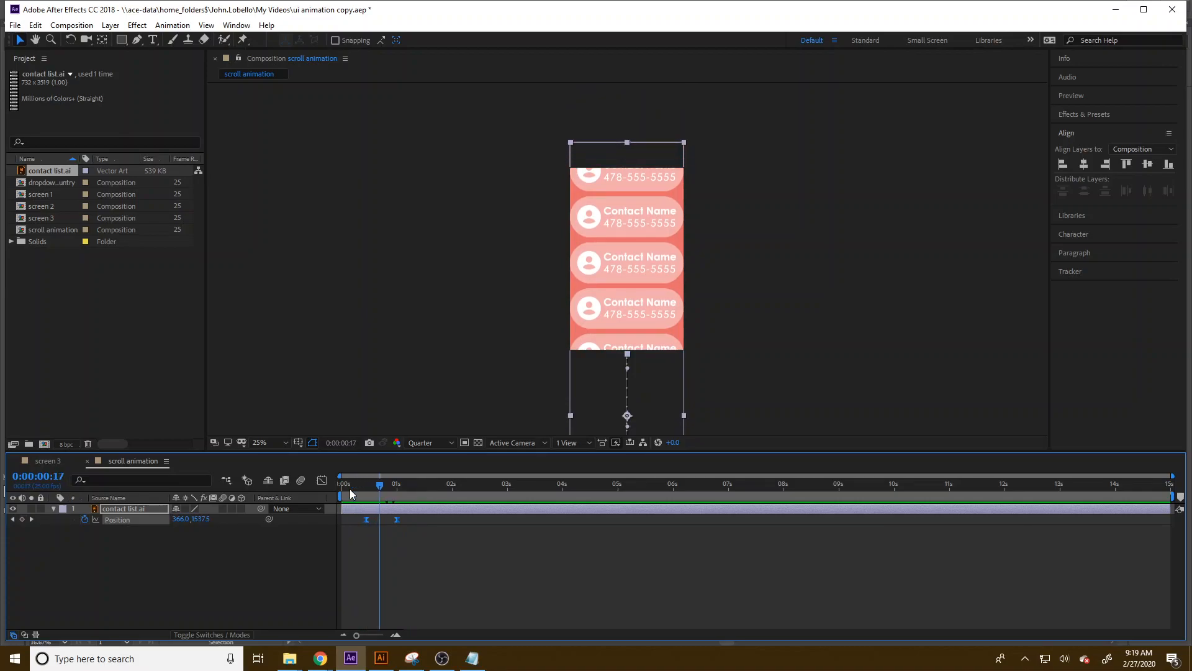
{"action": "mouse_move", "coordinate": [381, 490]}
{"action": "left_mouse_down"}
{"action": "mouse_move", "coordinate": [364, 487]}
{"action": "mouse_move", "coordinate": [407, 493]}
{"action": "mouse_move", "coordinate": [367, 490]}
{"action": "left_mouse_up"}
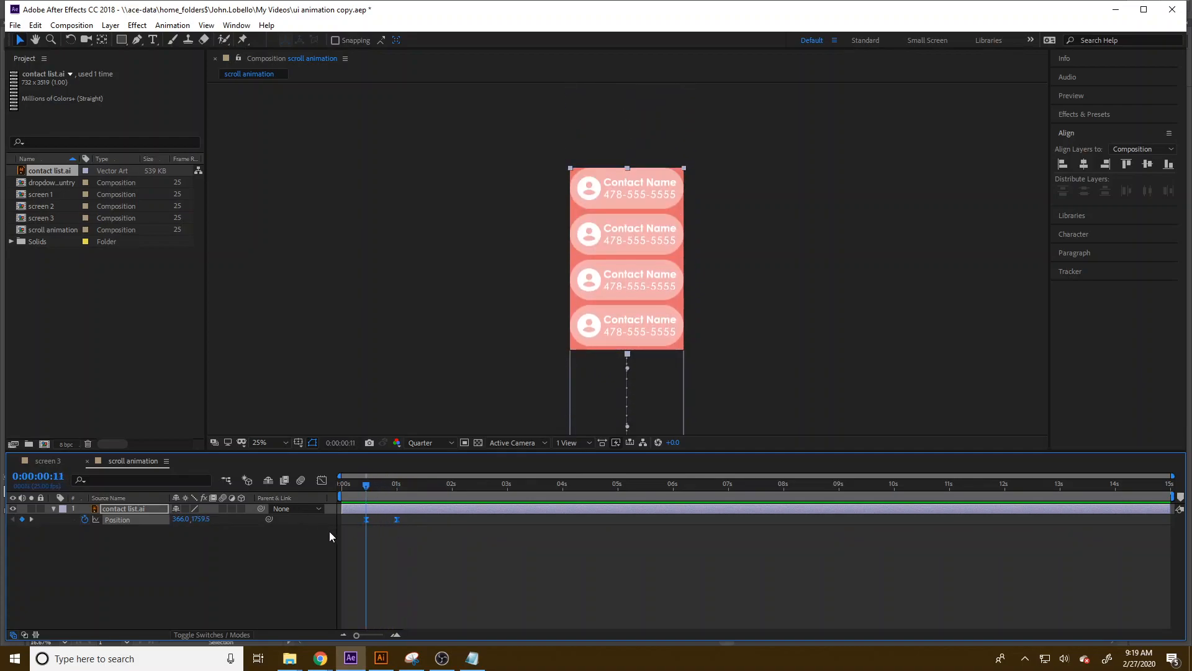
Step: Show the contact list's Position curve in the Graph Editor
{"action": "left_click", "coordinate": [376, 538]}
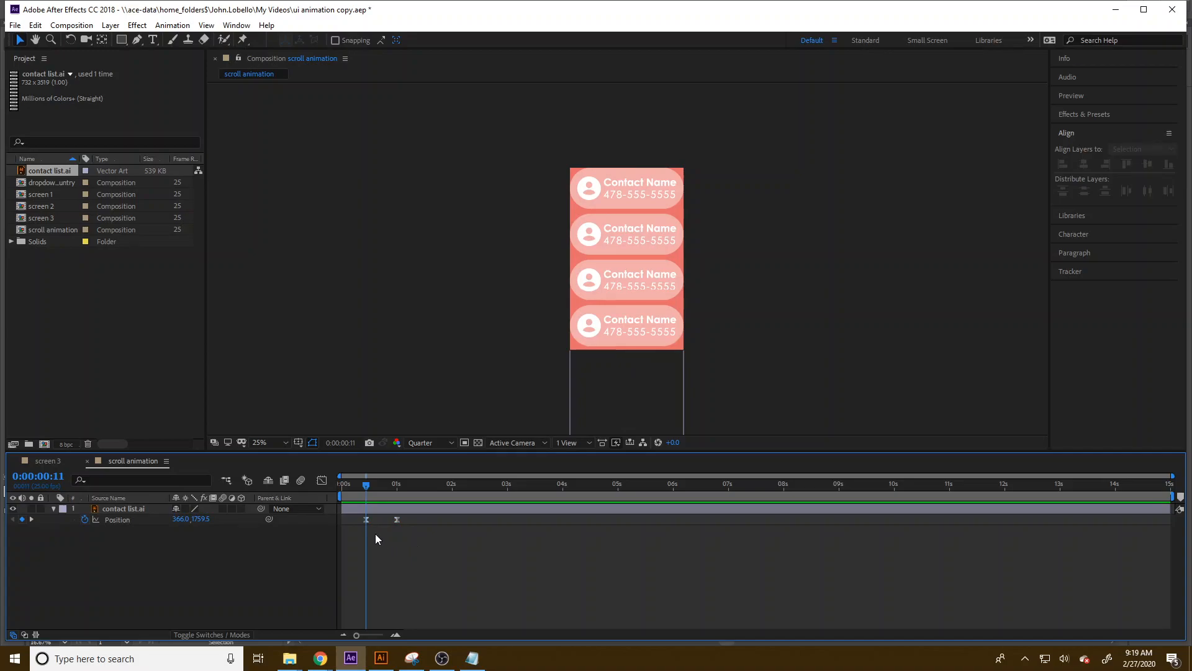
{"action": "left_click", "coordinate": [322, 479]}
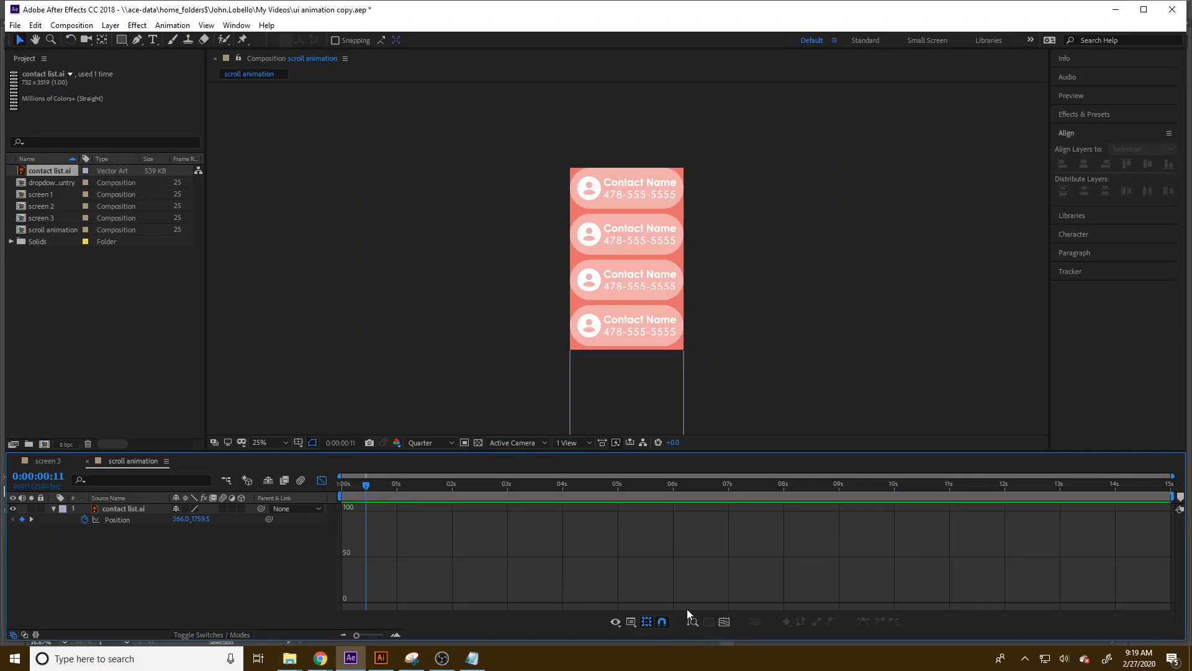
{"action": "left_click", "coordinate": [694, 622]}
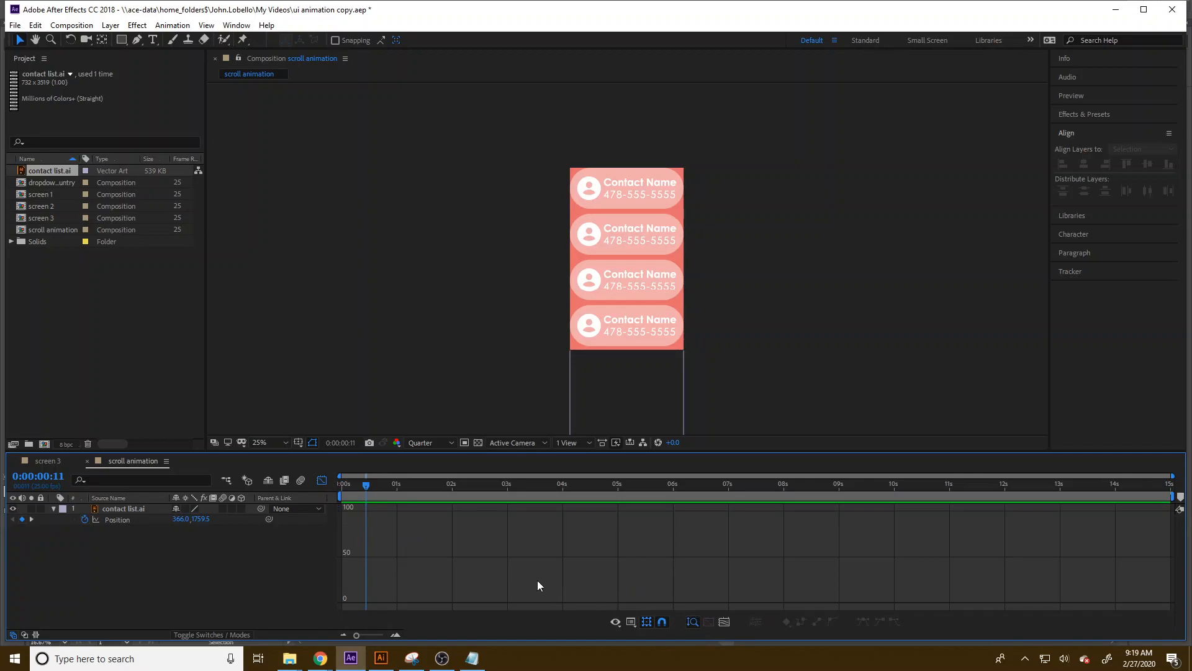
{"action": "left_click", "coordinate": [121, 521]}
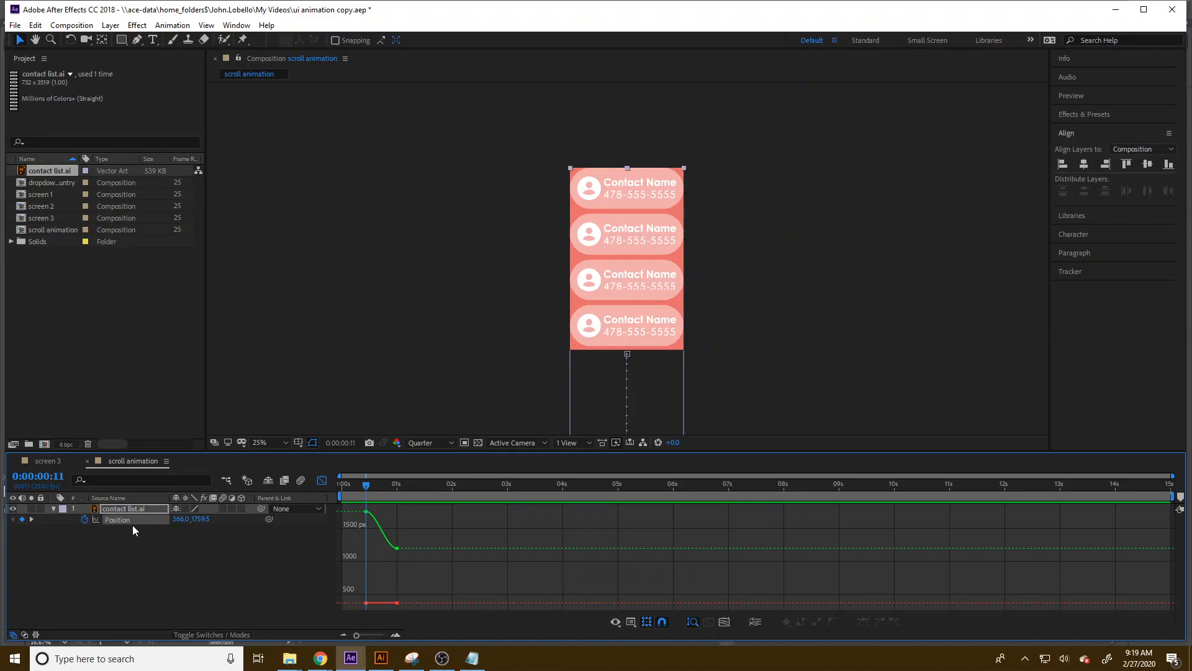
Step: Set the incoming velocity influence of the contact list's Position keyframe at 0:00:01:00 to 90% and preview the scroll
{"action": "left_click_drag", "start_coordinate": [365, 486], "coordinate": [397, 546]}
{"action": "left_click", "coordinate": [398, 548]}
{"action": "right_click", "coordinate": [399, 551]}
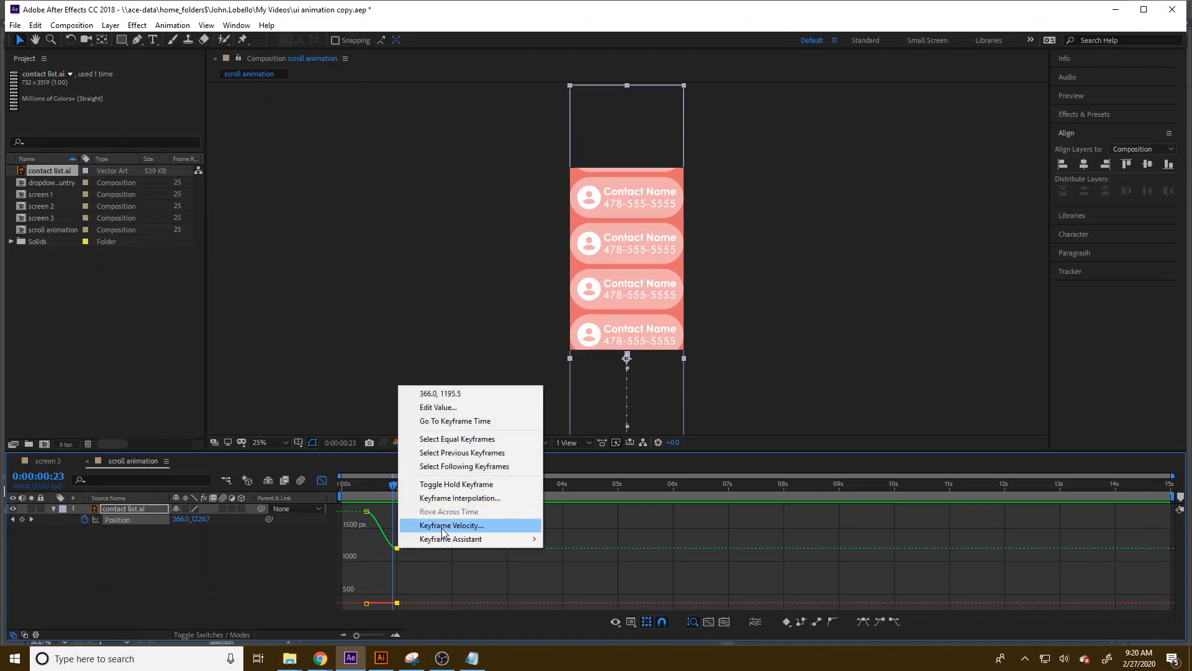
{"action": "left_click", "coordinate": [438, 525]}
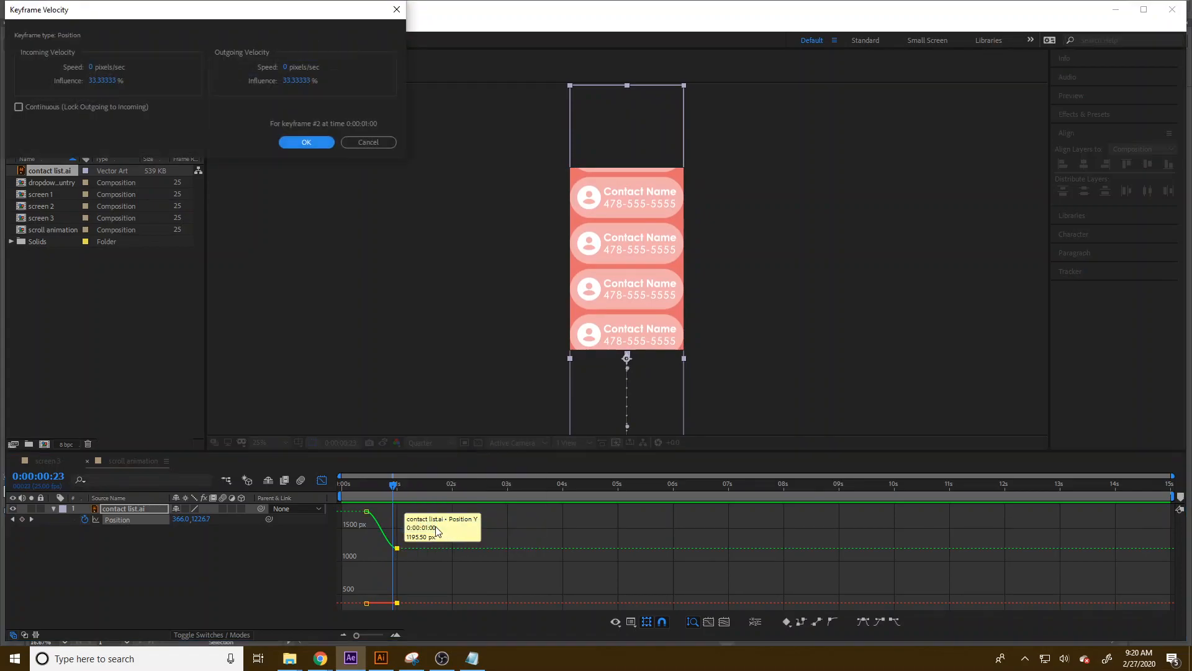
{"action": "left_click", "coordinate": [96, 82]}
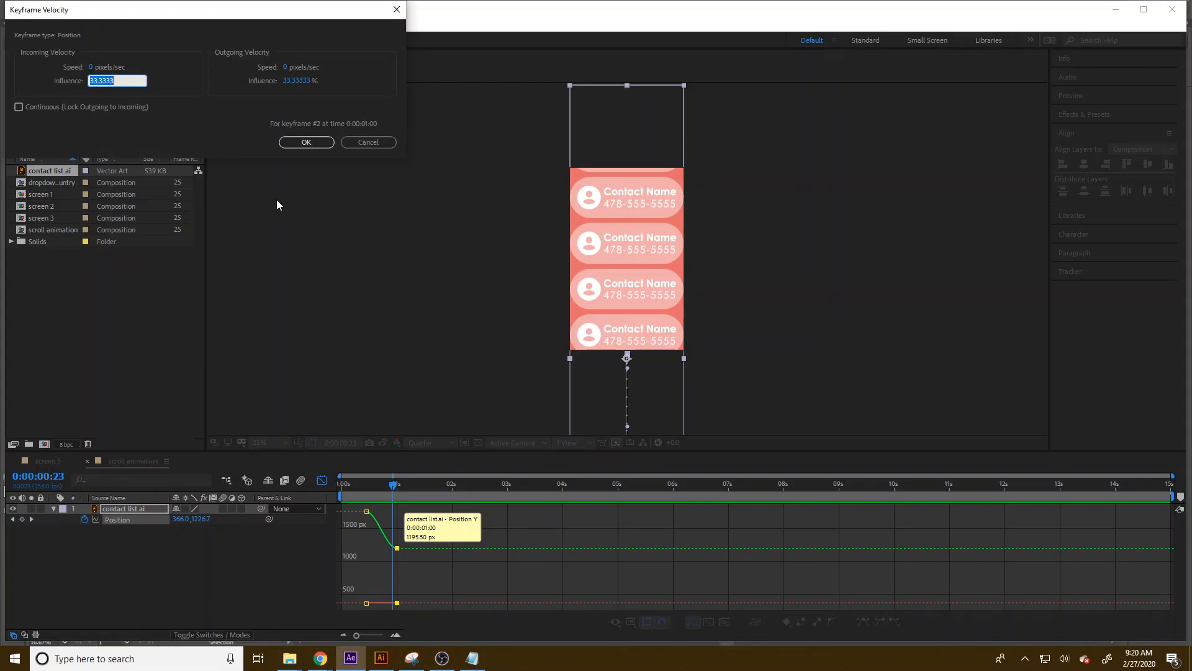
{"action": "type", "text": "90"}
{"action": "key", "text": "Return"}
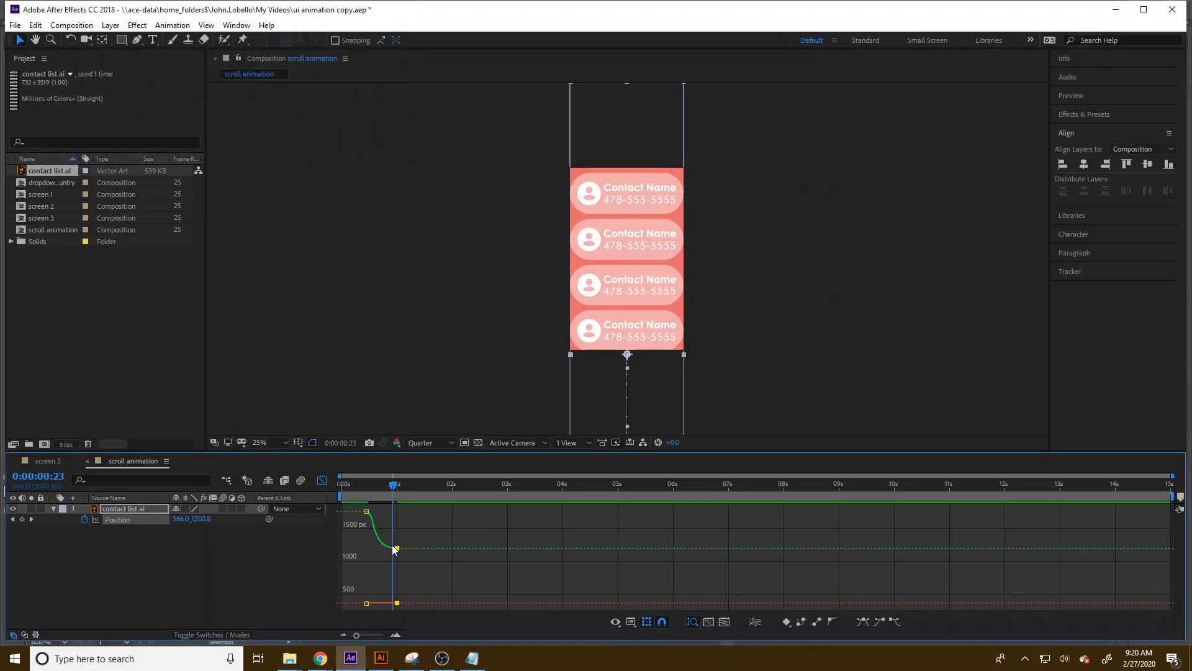
{"action": "left_click_drag", "start_coordinate": [393, 488], "coordinate": [334, 491]}
{"action": "key", "text": "space"}
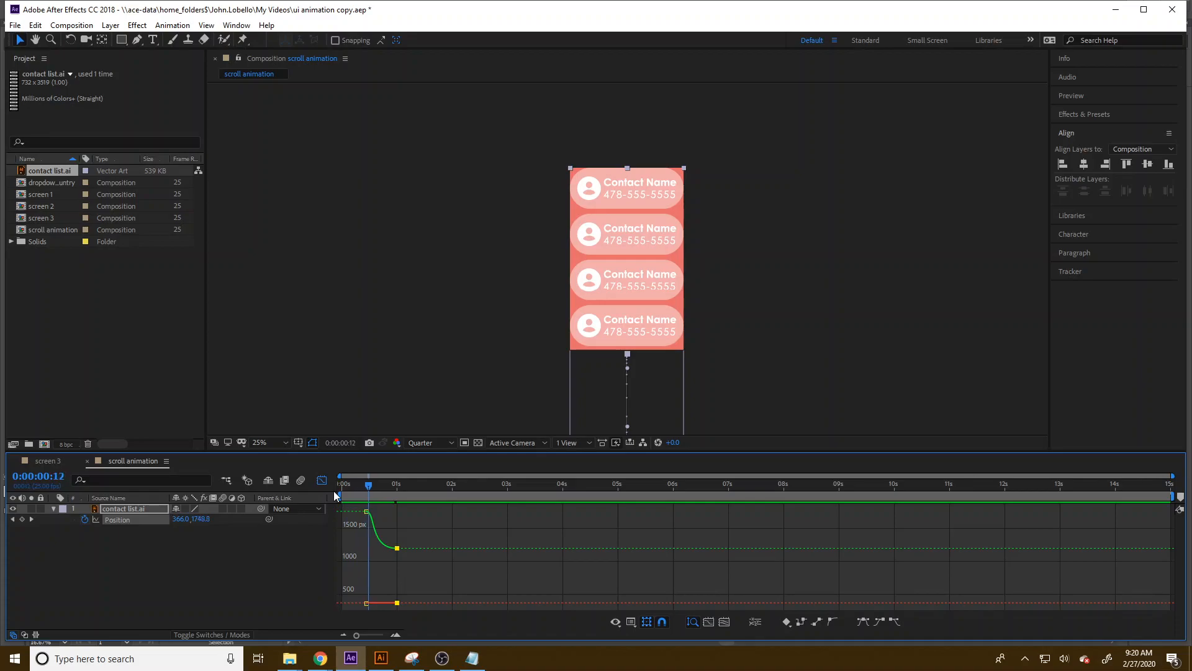
{"action": "key", "text": "space"}
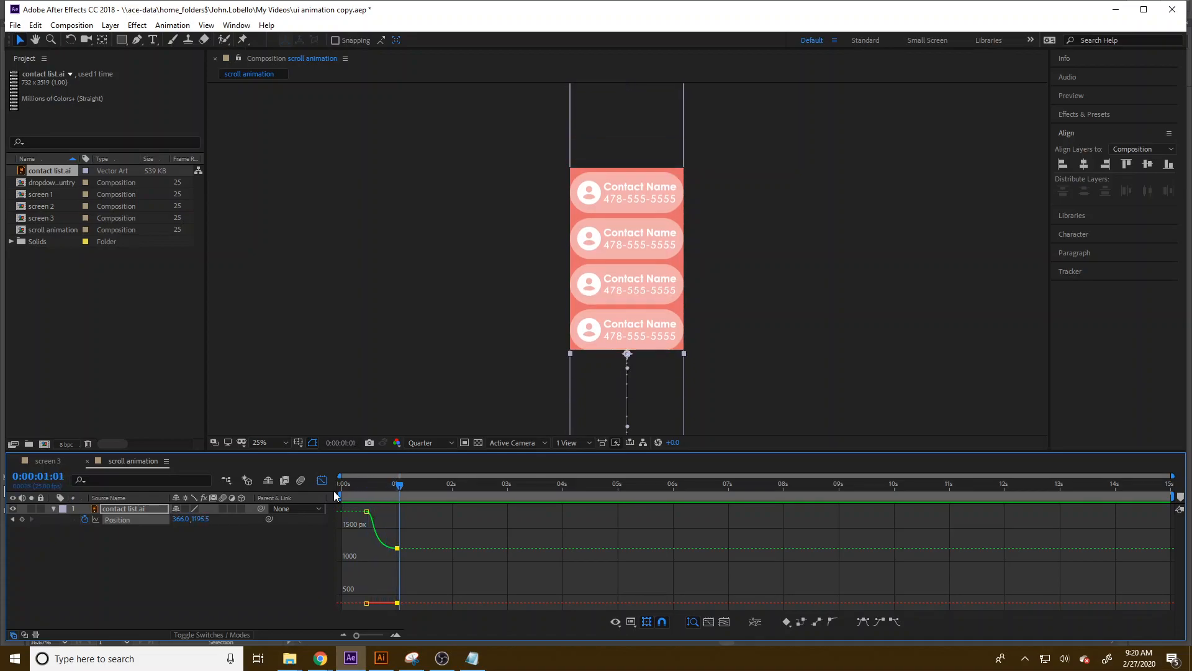
Step: Set the outgoing velocity influence of the Position keyframe at 0:00:00:11 to 50% and scrub through the motion
{"action": "mouse_move", "coordinate": [364, 488]}
{"action": "left_mouse_down"}
{"action": "mouse_move", "coordinate": [395, 489]}
{"action": "mouse_move", "coordinate": [373, 492]}
{"action": "left_mouse_up"}
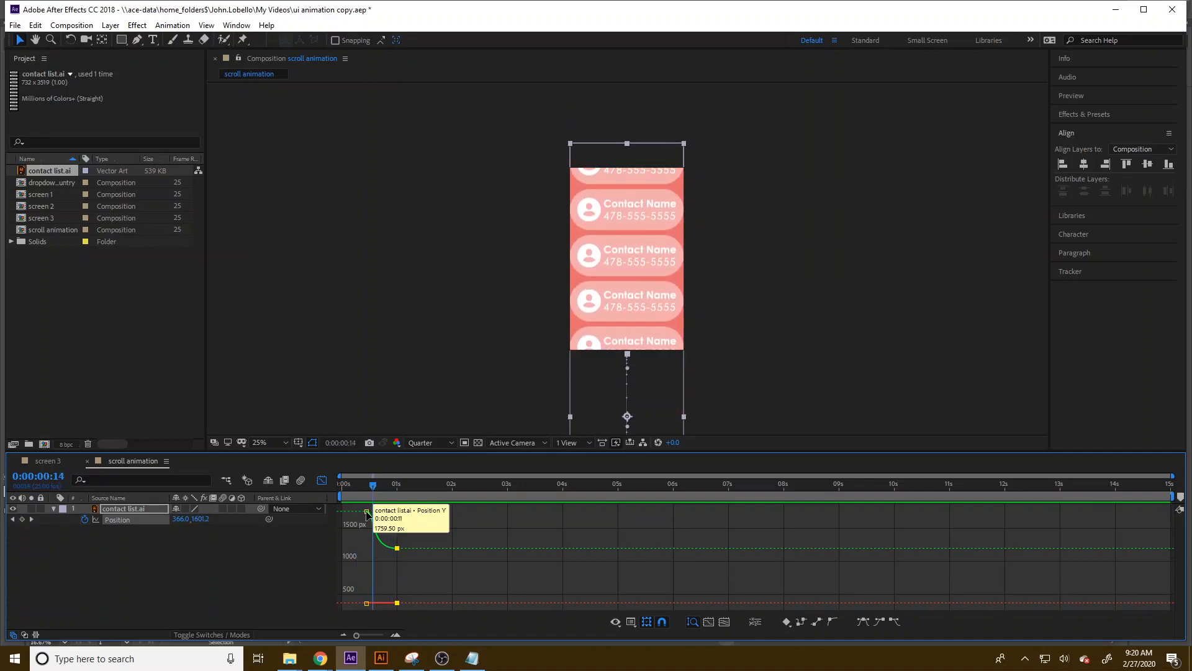
{"action": "right_click", "coordinate": [367, 511]}
{"action": "left_click", "coordinate": [399, 489]}
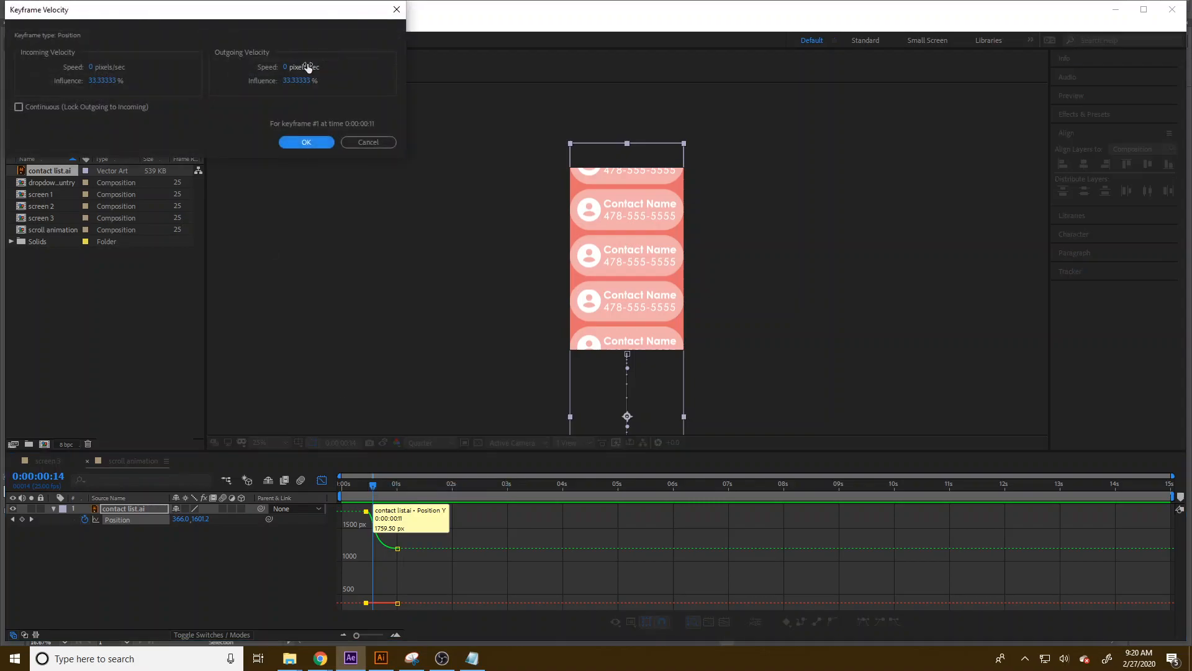
{"action": "left_click", "coordinate": [304, 80]}
{"action": "type", "text": "75"}
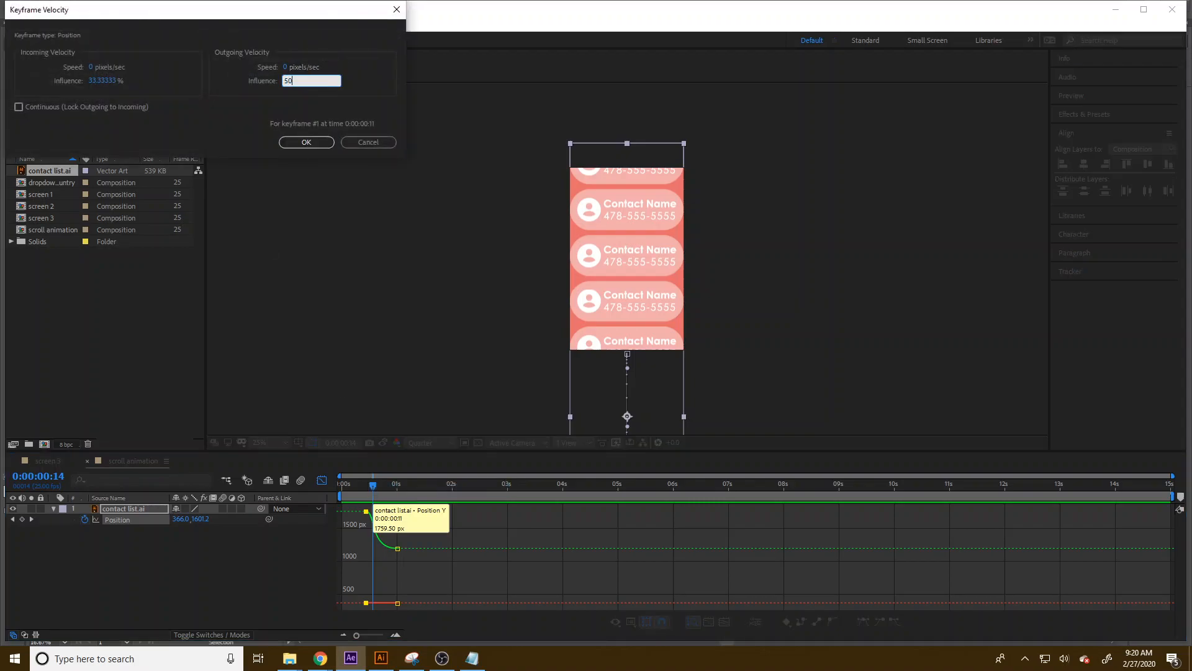
{"action": "key", "text": "Return"}
{"action": "mouse_move", "coordinate": [365, 491]}
{"action": "left_mouse_down"}
{"action": "mouse_move", "coordinate": [398, 489]}
{"action": "mouse_move", "coordinate": [364, 489]}
{"action": "mouse_move", "coordinate": [398, 499]}
{"action": "mouse_move", "coordinate": [367, 501]}
{"action": "left_mouse_up"}
{"action": "left_click", "coordinate": [368, 518]}
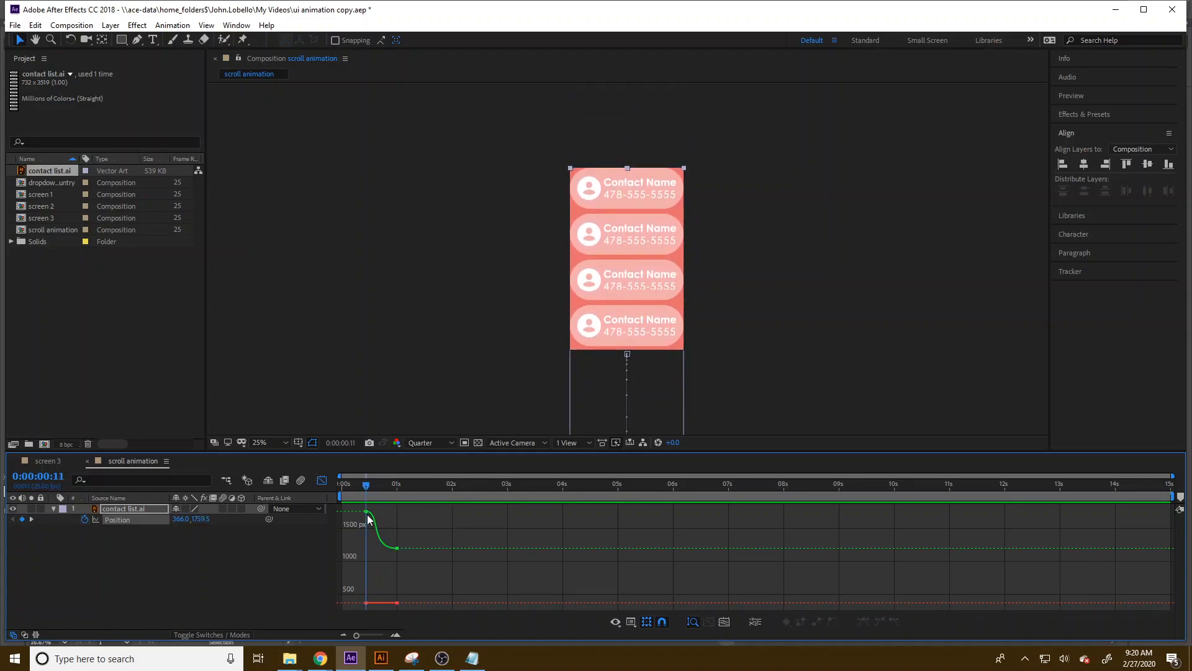
{"action": "left_click", "coordinate": [376, 529]}
{"action": "left_click_drag", "start_coordinate": [368, 493], "coordinate": [394, 497]}
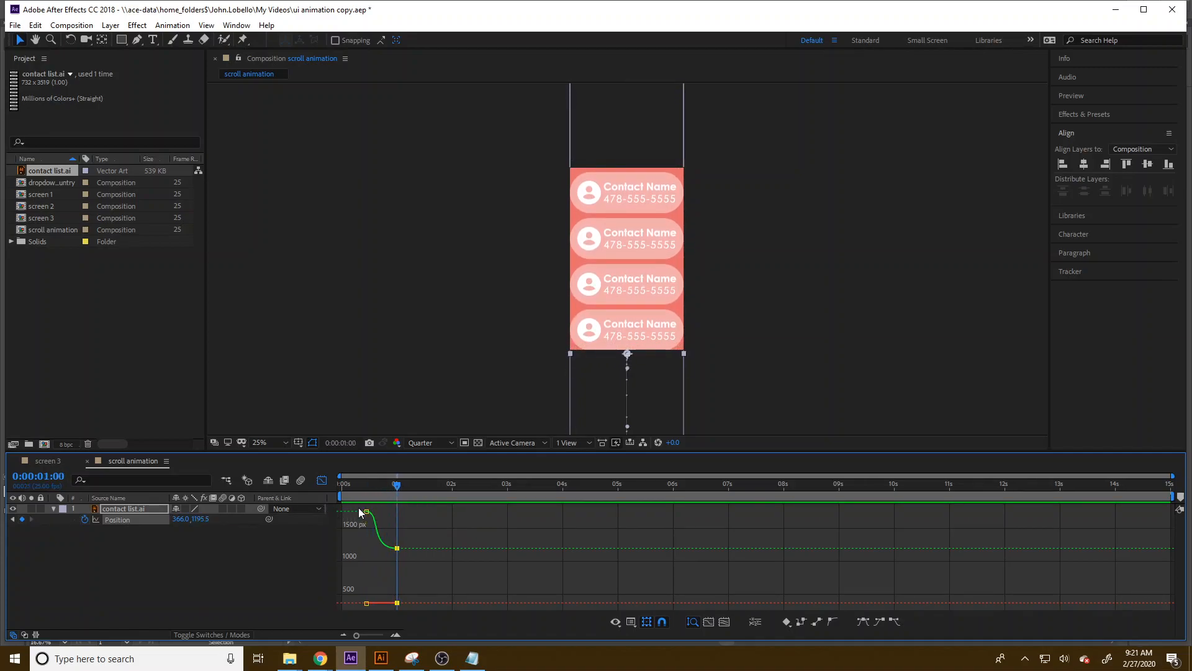
Step: Add a Position keyframe at 0:00:01:16 and move the contact list straight up to 366, 15.5 at 0:00:02:06
{"action": "left_click", "coordinate": [321, 480]}
{"action": "left_click_drag", "start_coordinate": [401, 493], "coordinate": [433, 487]}
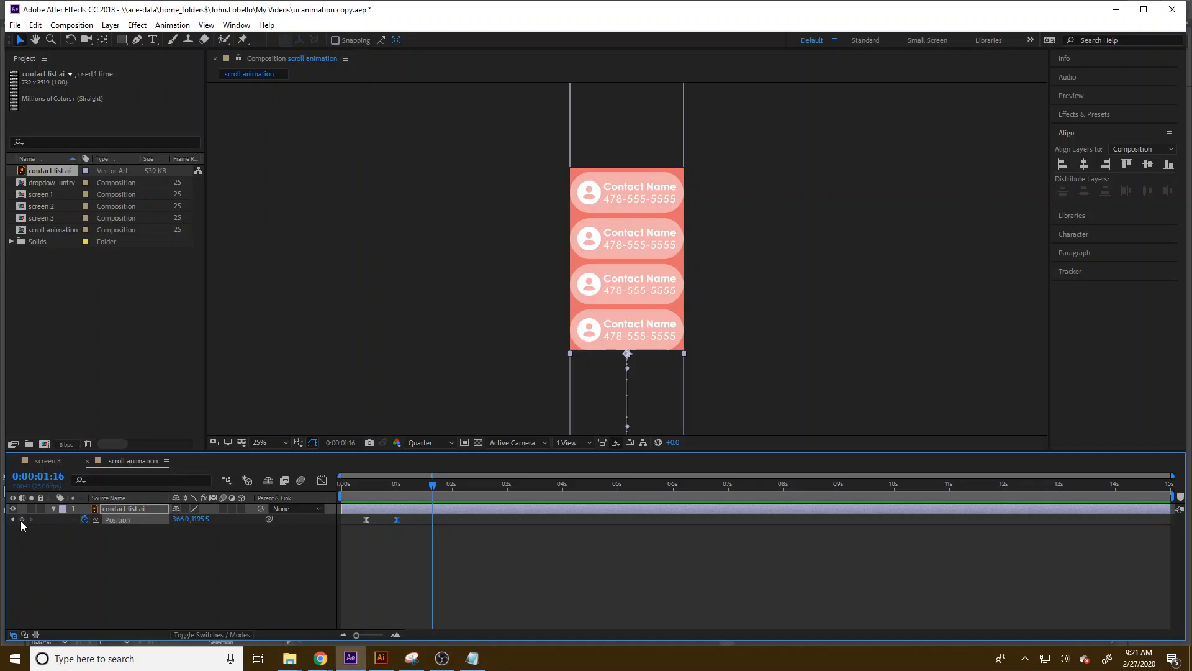
{"action": "mouse_move", "coordinate": [442, 486]}
{"action": "left_mouse_down"}
{"action": "mouse_move", "coordinate": [478, 488]}
{"action": "mouse_move", "coordinate": [465, 487]}
{"action": "left_mouse_up"}
{"action": "left_click_drag", "start_coordinate": [650, 308], "coordinate": [667, 93]}
{"action": "left_click_drag", "start_coordinate": [660, 309], "coordinate": [659, 344]}
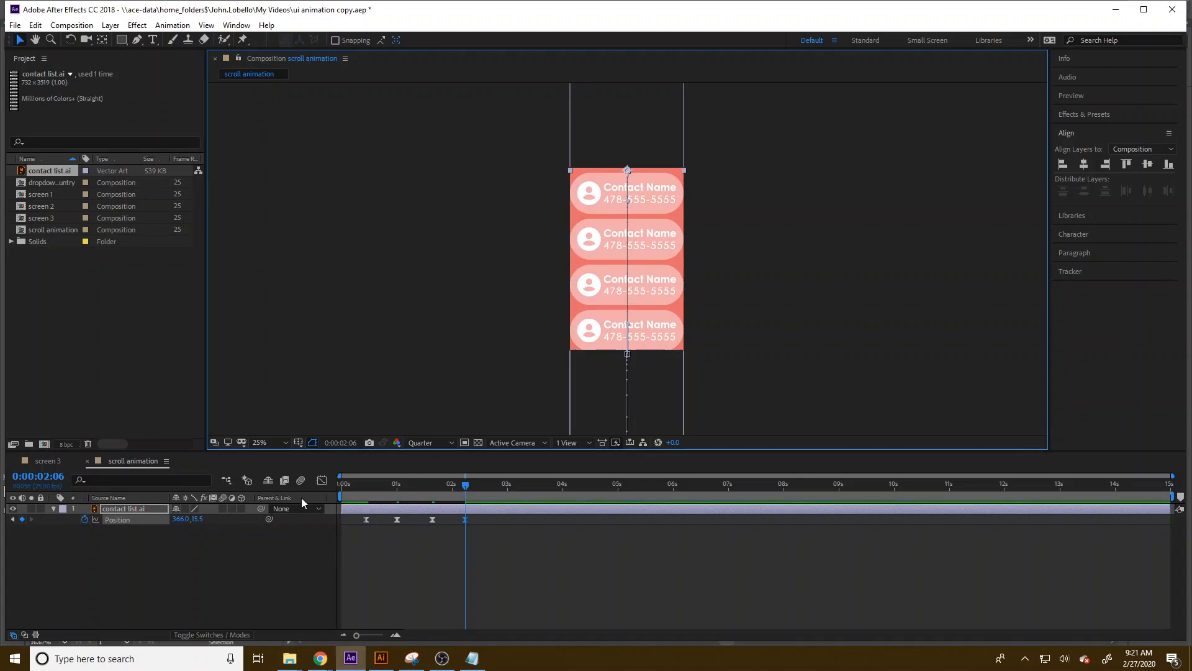
Step: Adjust the outgoing velocity influence of the Position keyframe at 0:00:01:16 and check the keyframe velocity at 0:00:02:06
{"action": "left_click", "coordinate": [321, 480]}
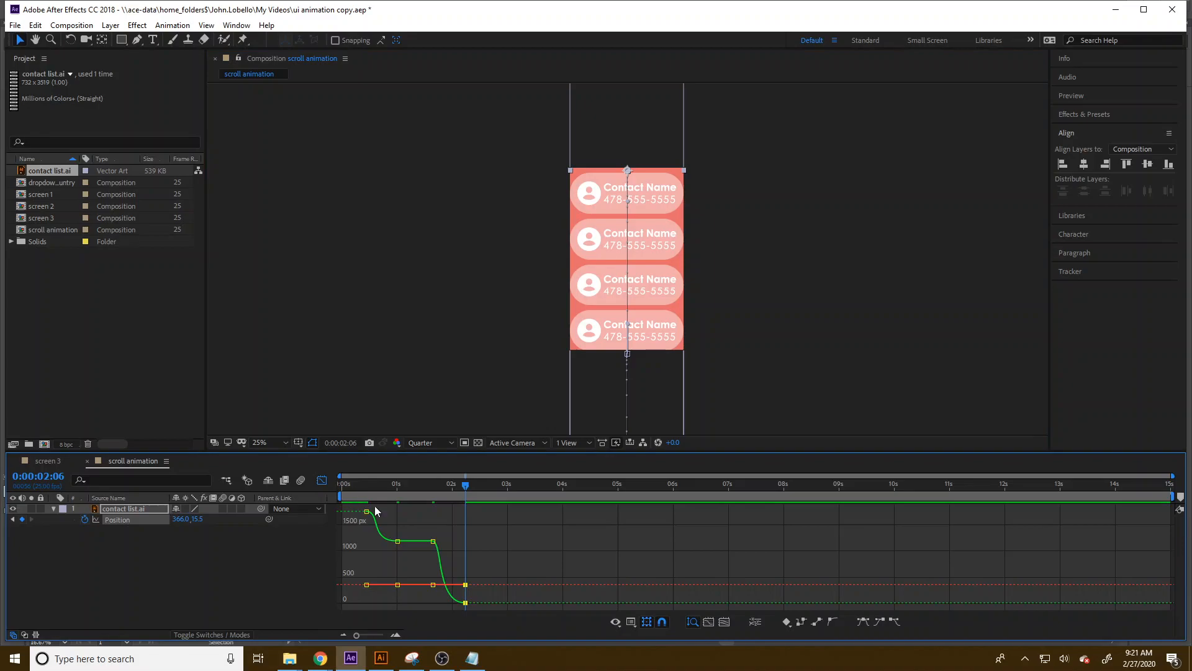
{"action": "right_click", "coordinate": [434, 542]}
{"action": "left_click", "coordinate": [466, 442]}
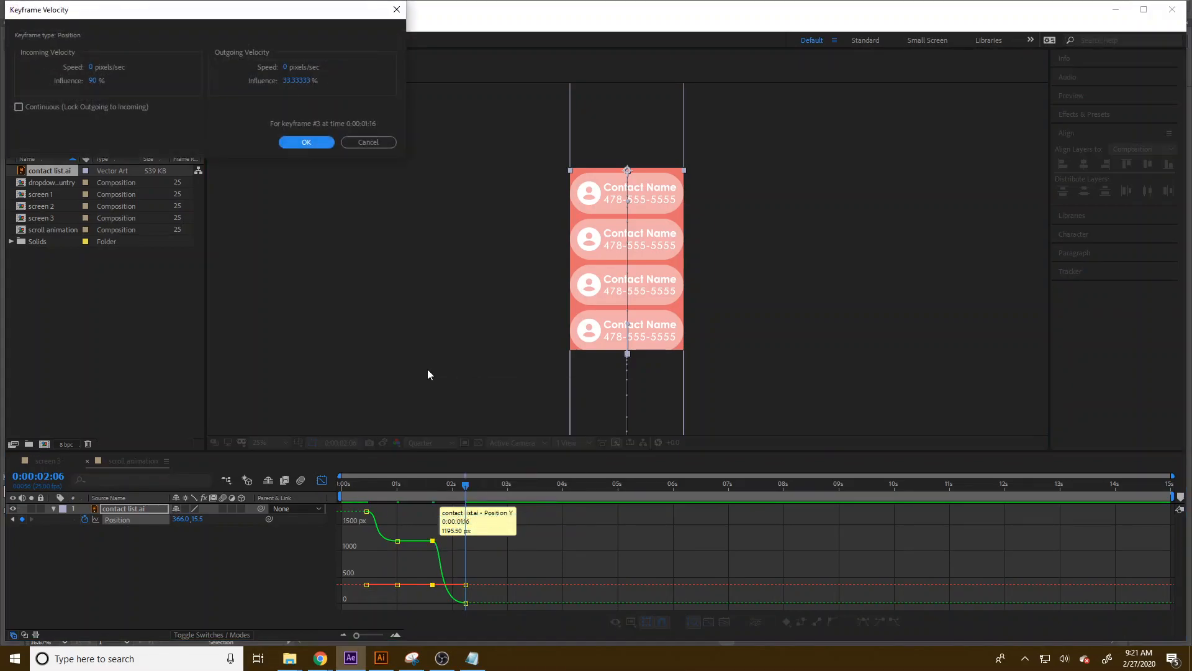
{"action": "left_click", "coordinate": [297, 84]}
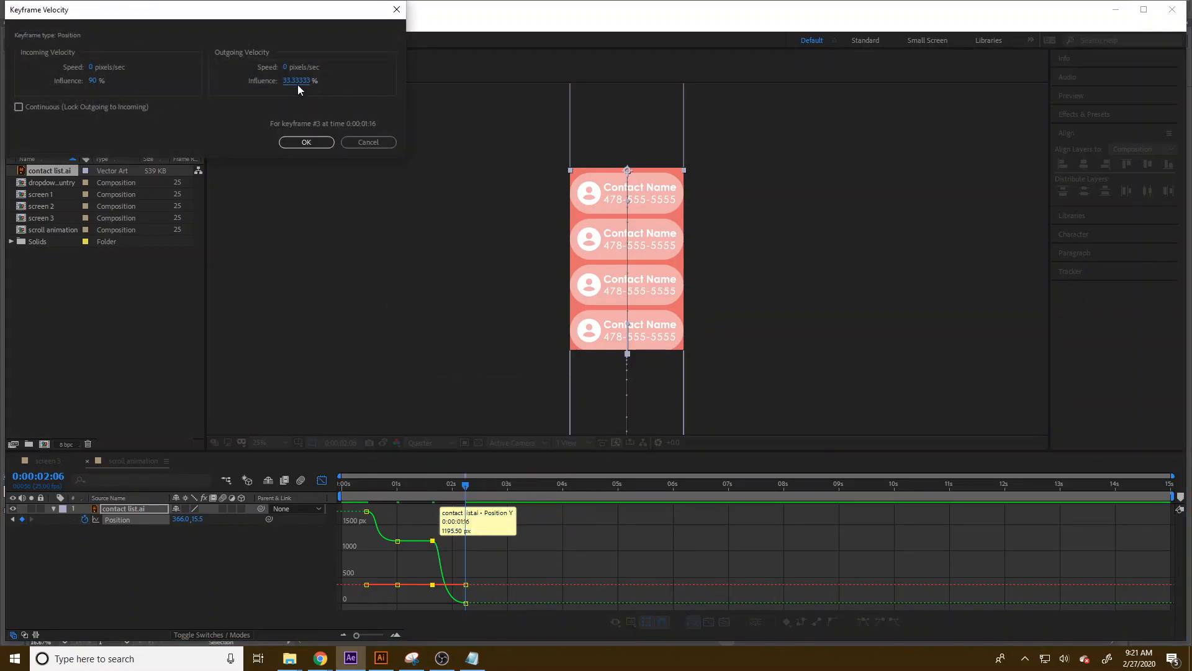
{"action": "key", "text": "Return"}
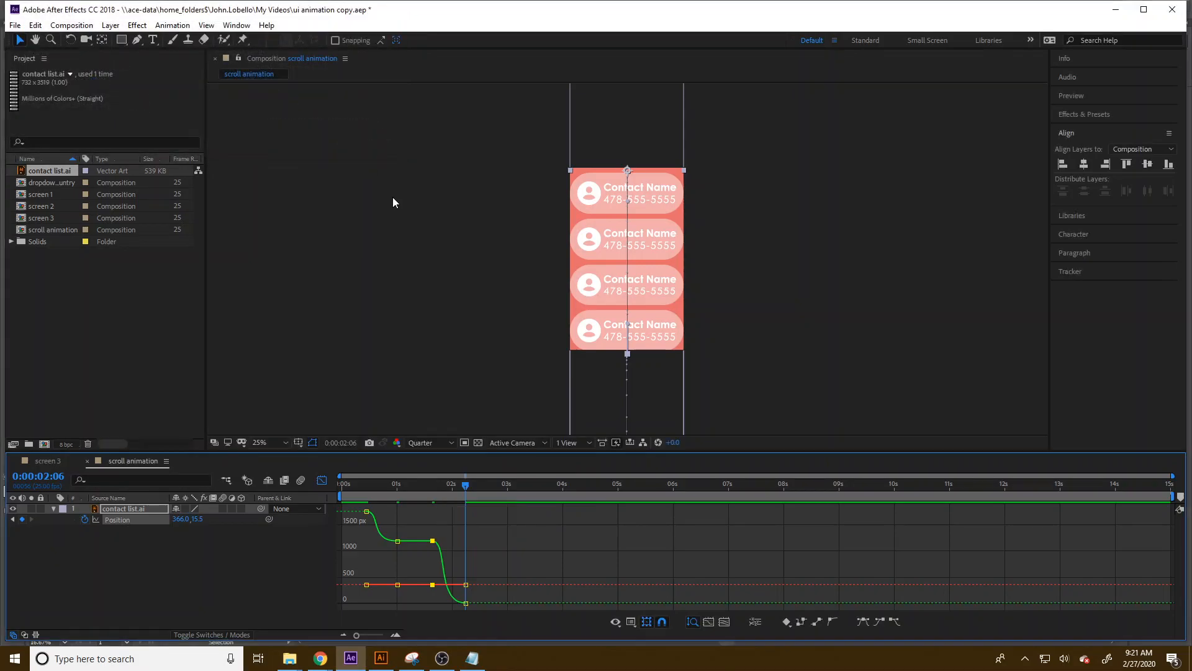
{"action": "right_click", "coordinate": [466, 603]}
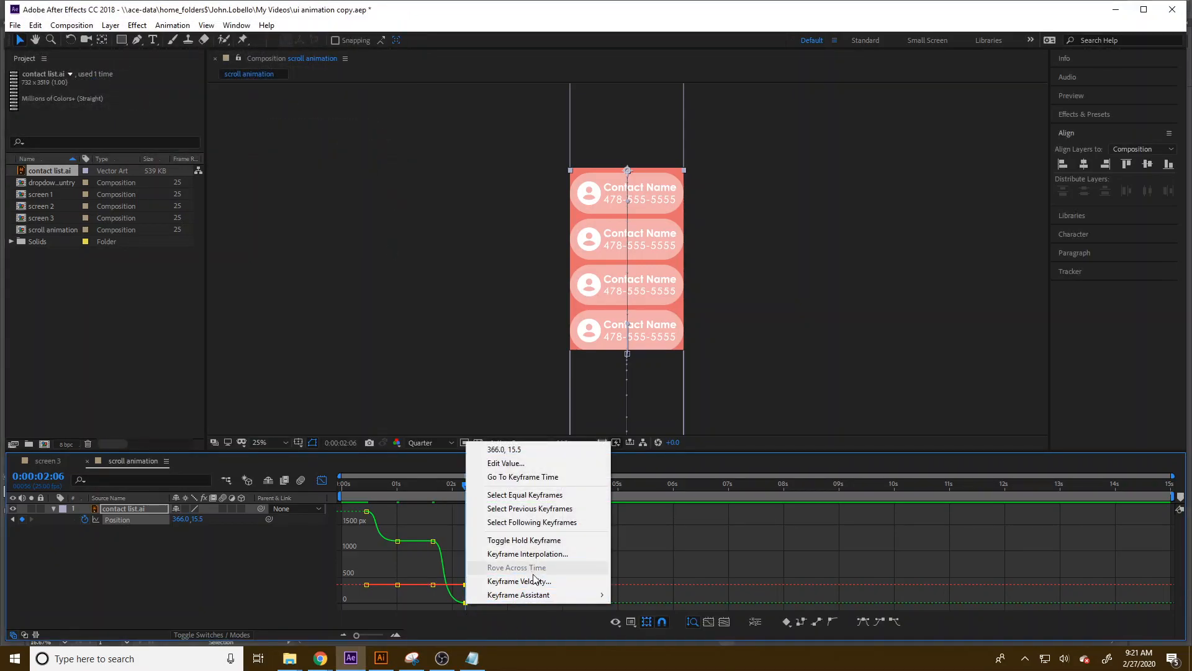
{"action": "left_click", "coordinate": [515, 581]}
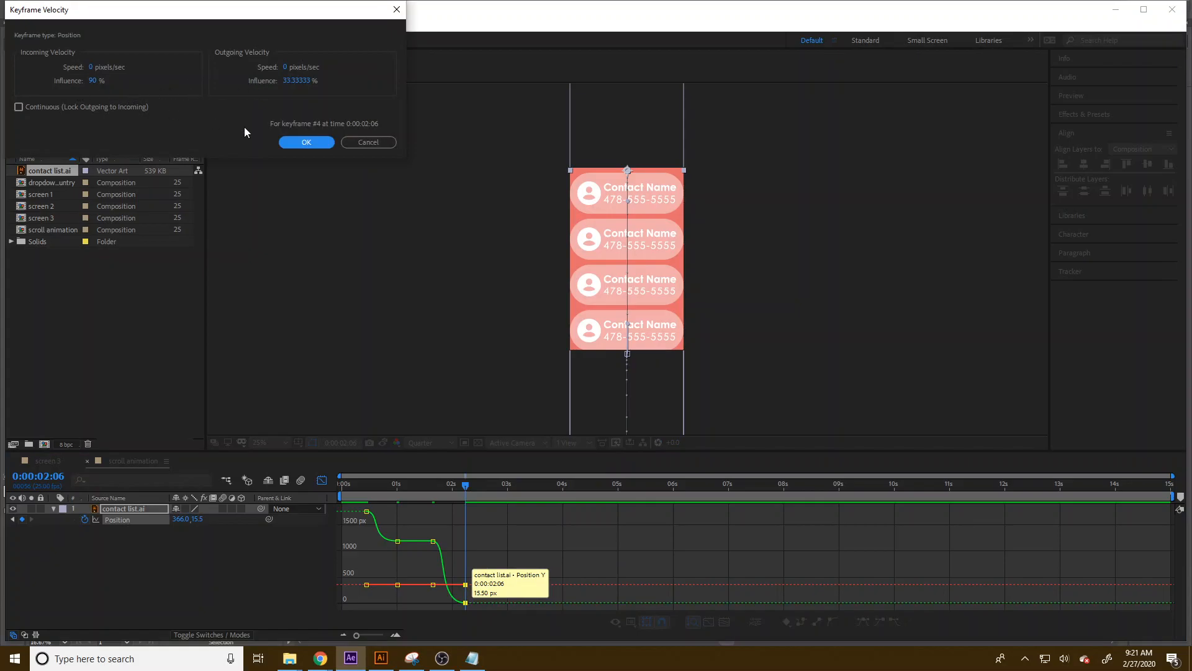
{"action": "key", "text": "Return"}
{"action": "left_click", "coordinate": [442, 483]}
{"action": "left_click_drag", "start_coordinate": [442, 482], "coordinate": [465, 489]}
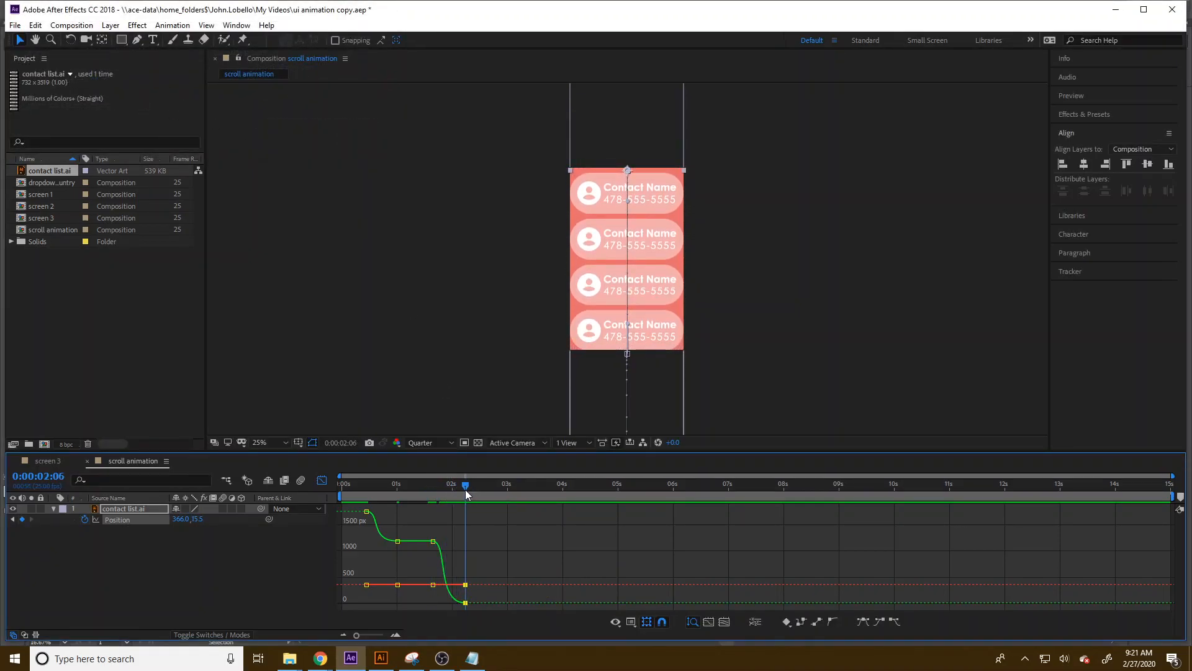
Step: Add a Position keyframe at 0:00:02:21, and at 0:00:03:11 move the contact list up, aligned to the composition's horizontal center and bottom edge
{"action": "left_click", "coordinate": [133, 519]}
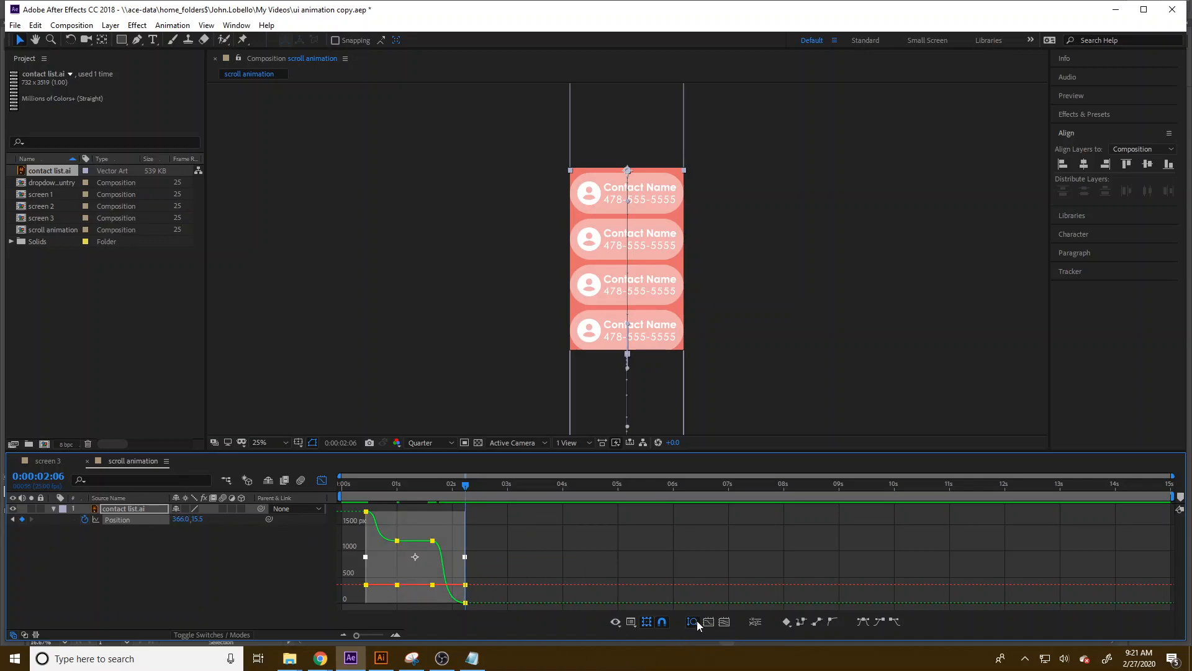
{"action": "left_click", "coordinate": [479, 486]}
{"action": "left_click", "coordinate": [322, 481]}
{"action": "left_click_drag", "start_coordinate": [478, 491], "coordinate": [500, 493]}
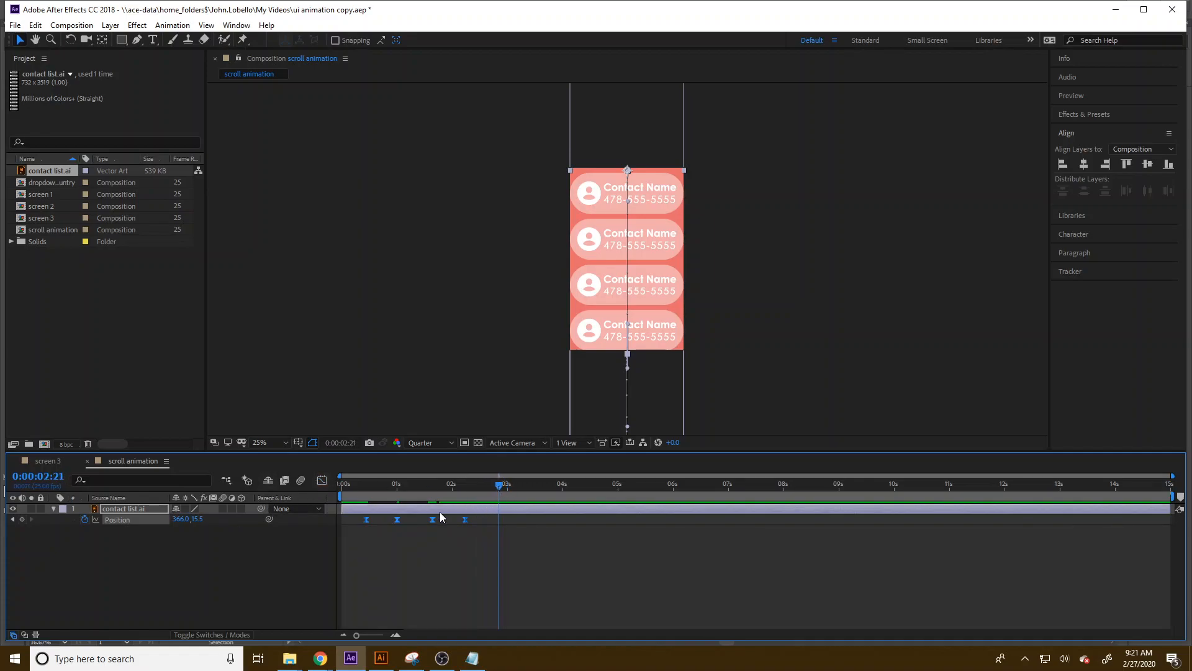
{"action": "left_click", "coordinate": [22, 520]}
{"action": "left_click_drag", "start_coordinate": [489, 490], "coordinate": [539, 493]}
{"action": "left_click_drag", "start_coordinate": [676, 374], "coordinate": [669, 303]}
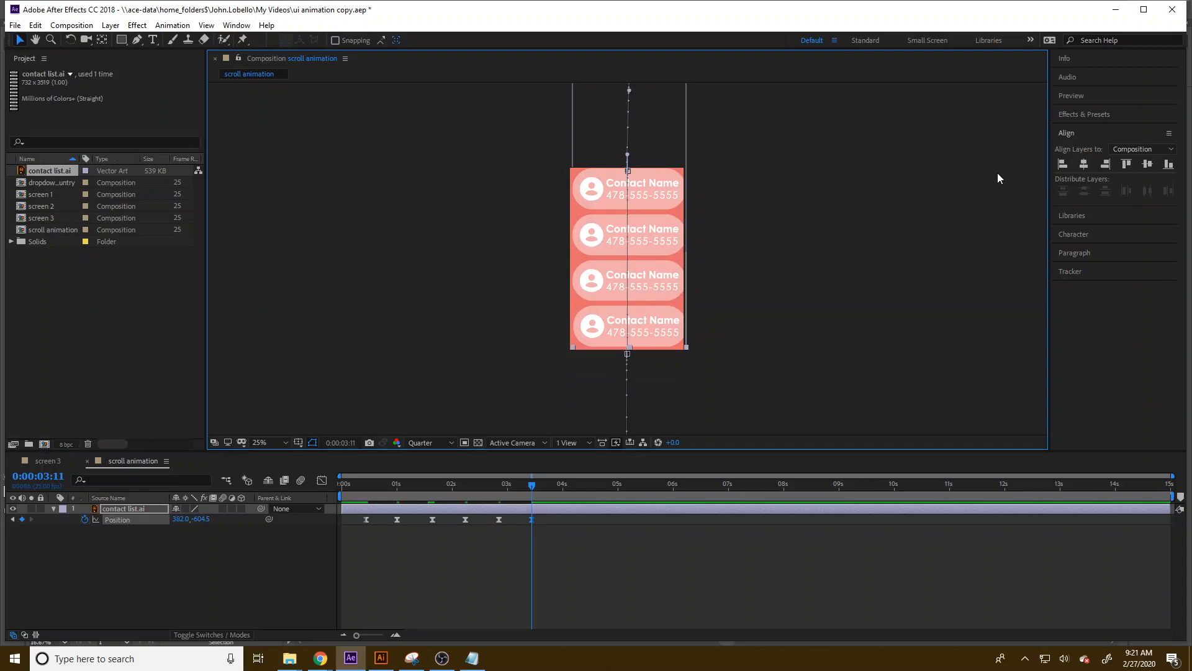
{"action": "left_click", "coordinate": [1083, 164]}
{"action": "left_click", "coordinate": [1167, 165]}
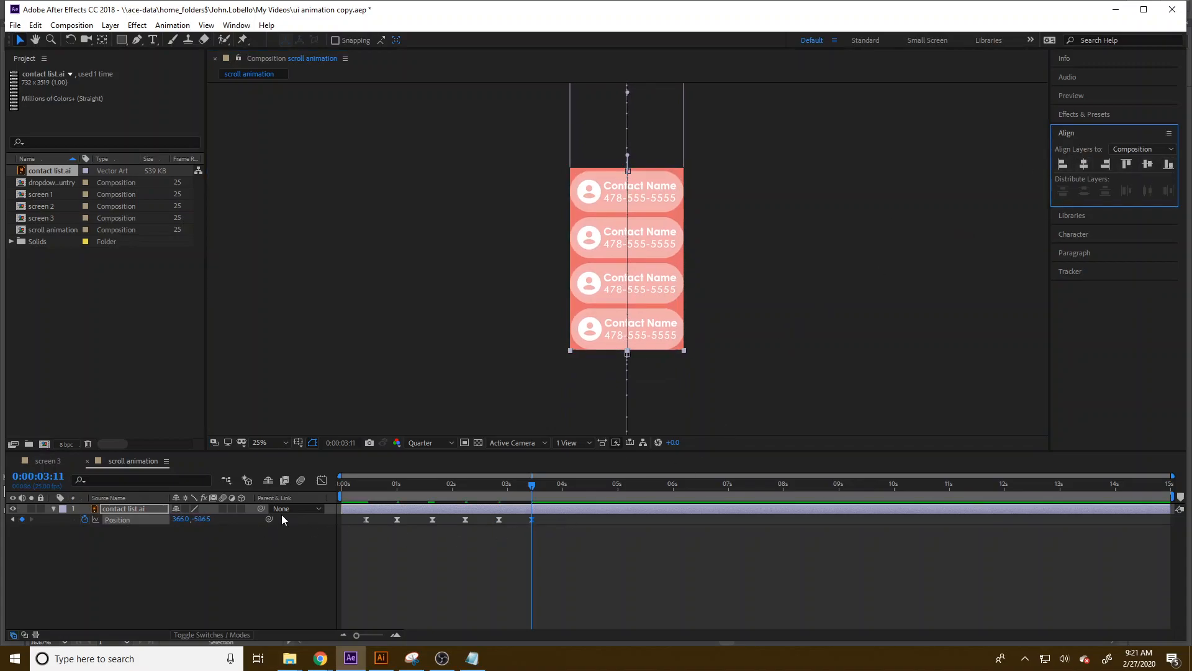
Step: Set the outgoing velocity influence of the Position keyframe at 0:00:02:21 to 90% and scrub through the last scroll
{"action": "left_click", "coordinate": [322, 480]}
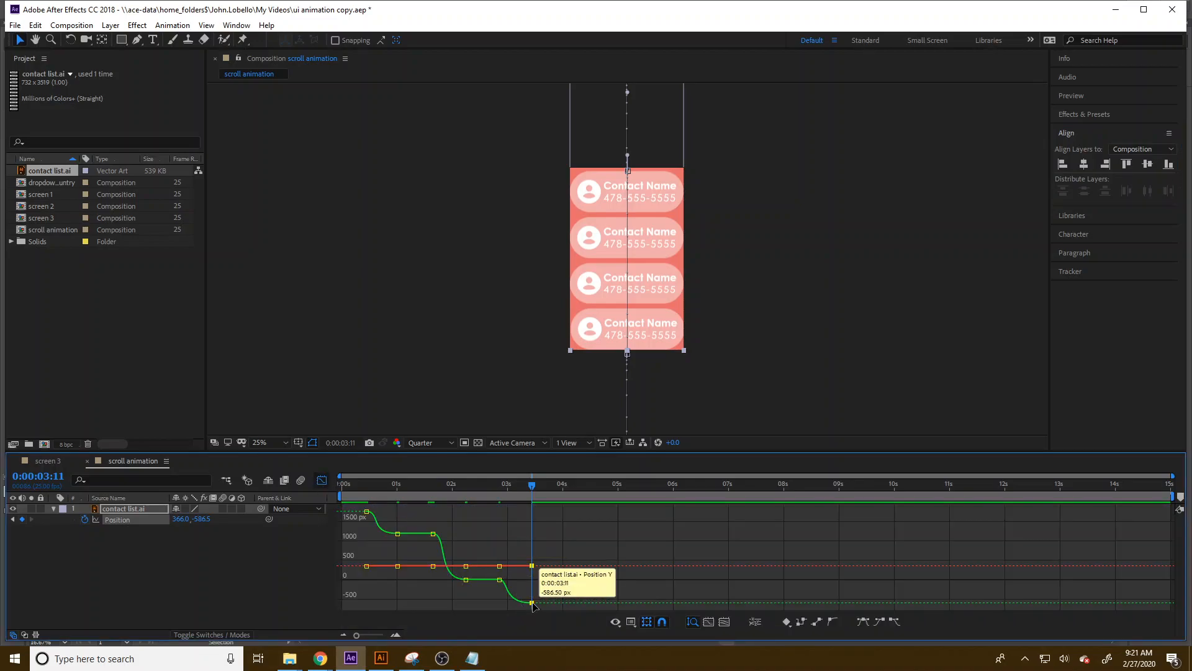
{"action": "left_click_drag", "start_coordinate": [495, 559], "coordinate": [537, 607]}
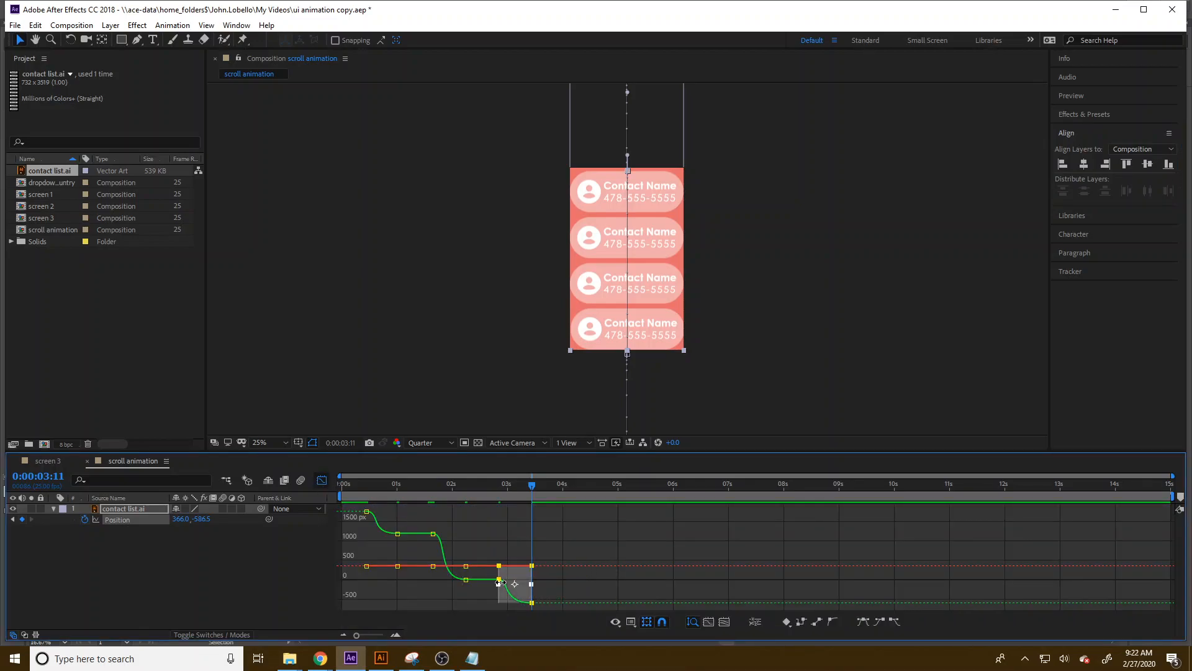
{"action": "left_click", "coordinate": [499, 581]}
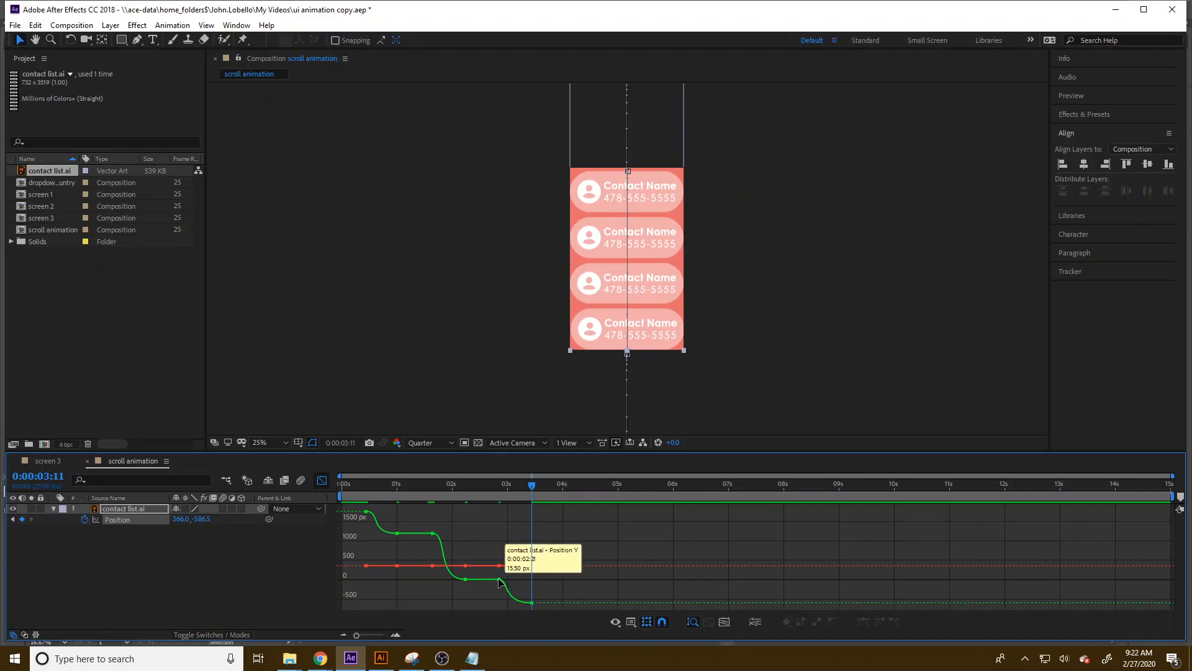
{"action": "right_click", "coordinate": [499, 582]}
{"action": "left_click", "coordinate": [552, 556]}
{"action": "left_click", "coordinate": [294, 81]}
{"action": "type", "text": "90"}
{"action": "key", "text": "Return"}
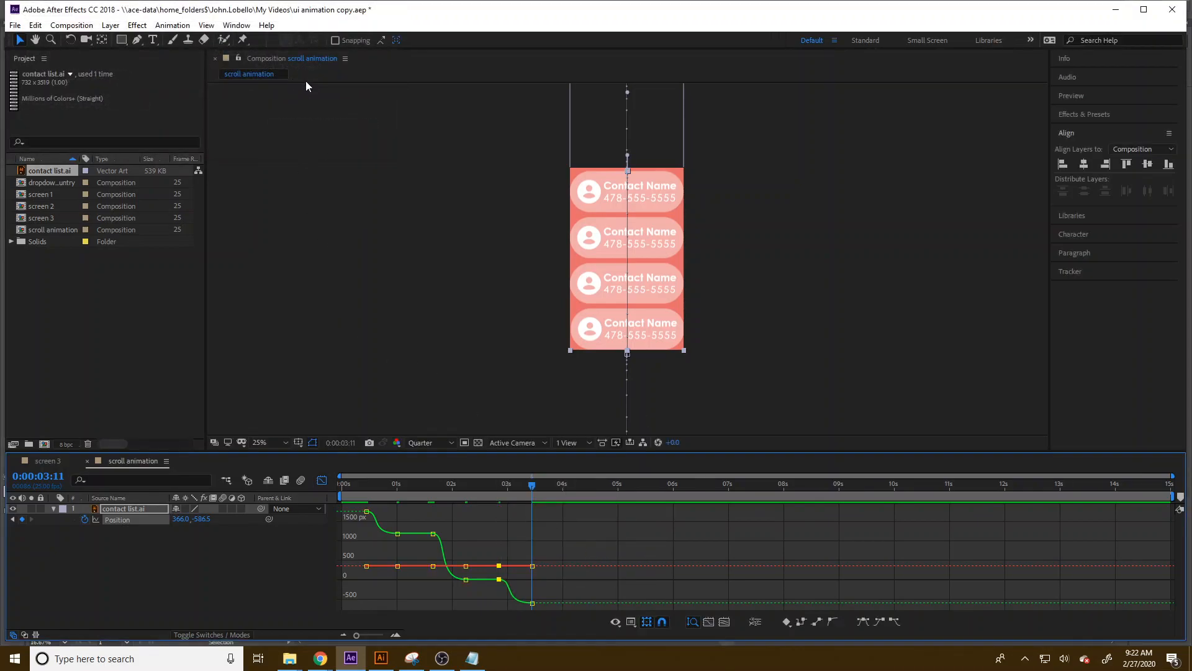
{"action": "left_click_drag", "start_coordinate": [493, 483], "coordinate": [532, 495]}
Step: Enable motion blur on the contact list layer and scrub through the whole scroll animation in the layer-bar view
{"action": "left_click", "coordinate": [252, 587]}
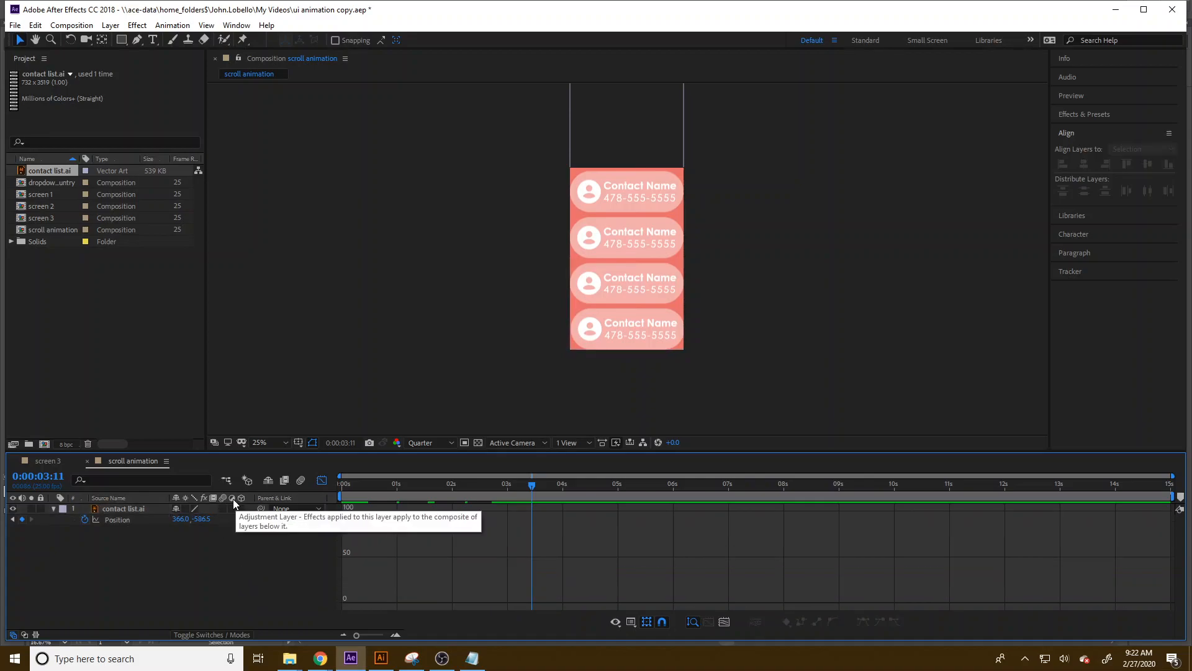
{"action": "left_click", "coordinate": [211, 635]}
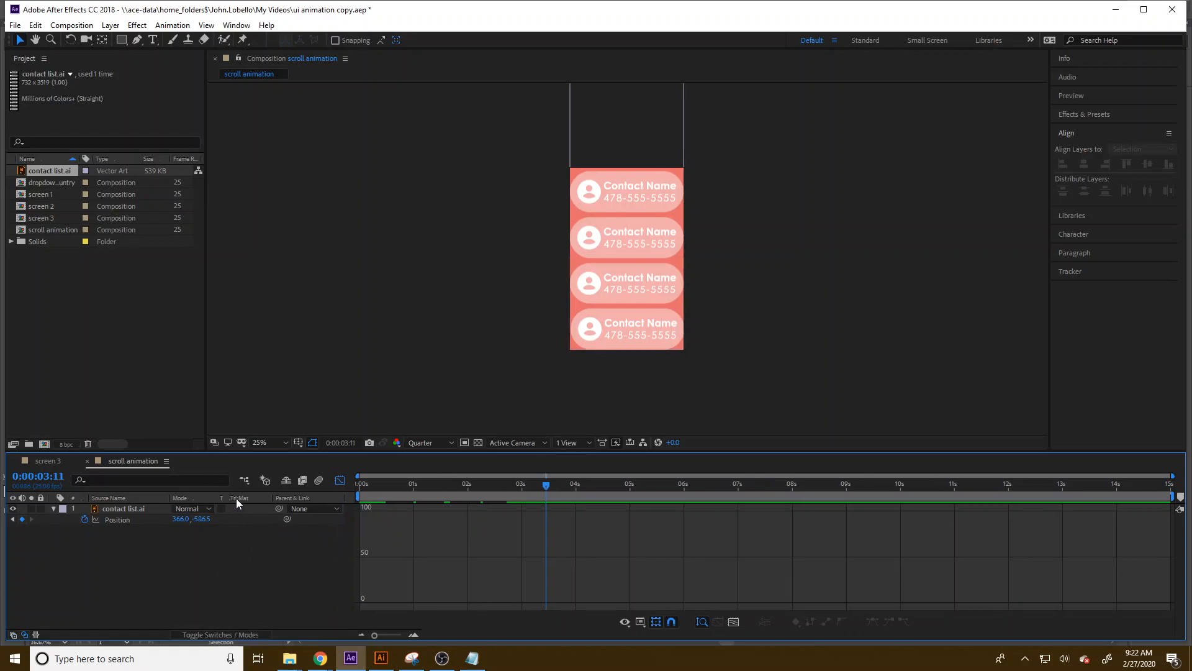
{"action": "left_click", "coordinate": [248, 631]}
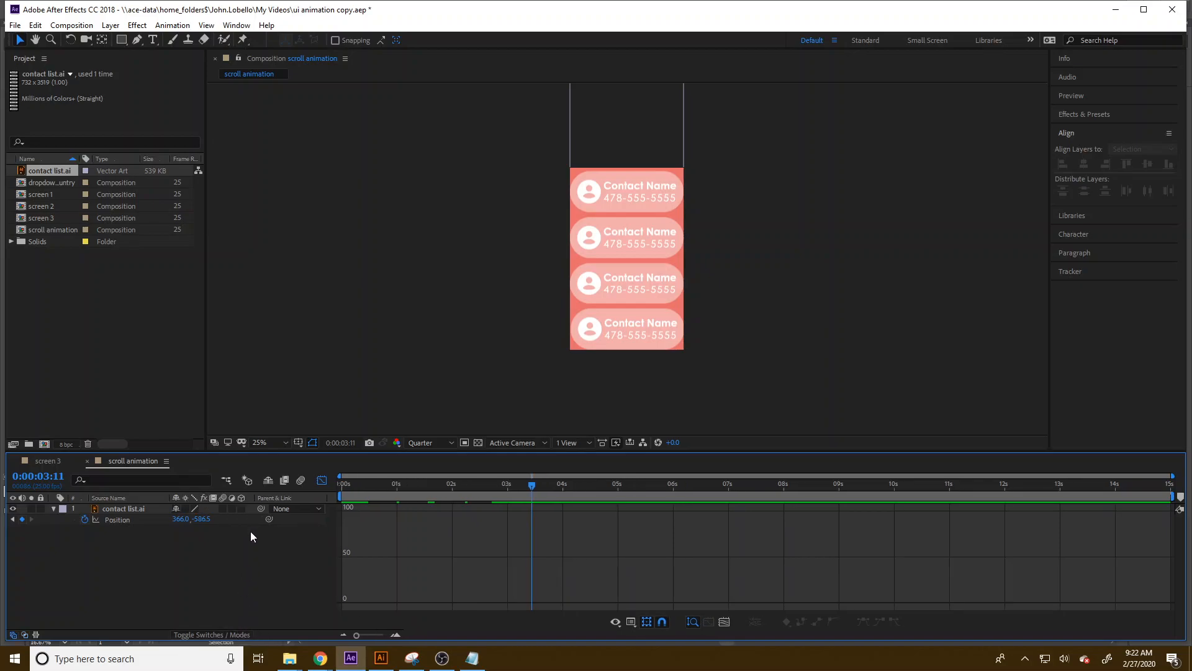
{"action": "left_click", "coordinate": [221, 508]}
{"action": "left_click", "coordinate": [222, 508]}
{"action": "left_click_drag", "start_coordinate": [349, 485], "coordinate": [484, 506]}
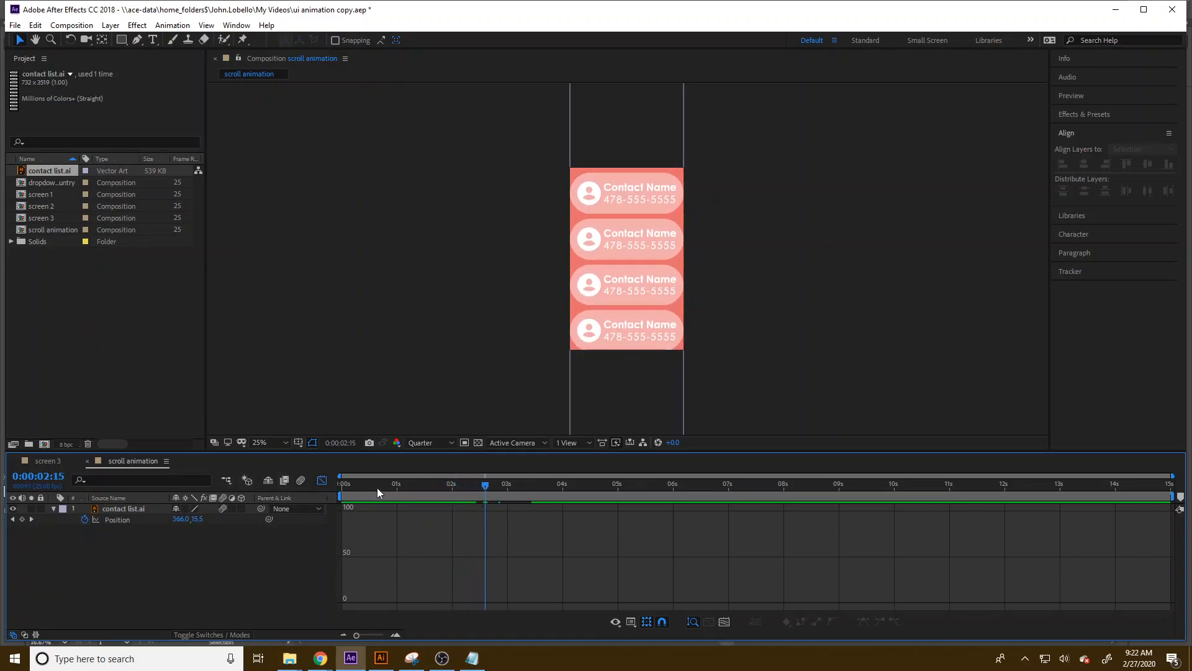
{"action": "left_click", "coordinate": [322, 480]}
{"action": "left_click", "coordinate": [348, 486]}
{"action": "left_click_drag", "start_coordinate": [347, 486], "coordinate": [532, 514]}
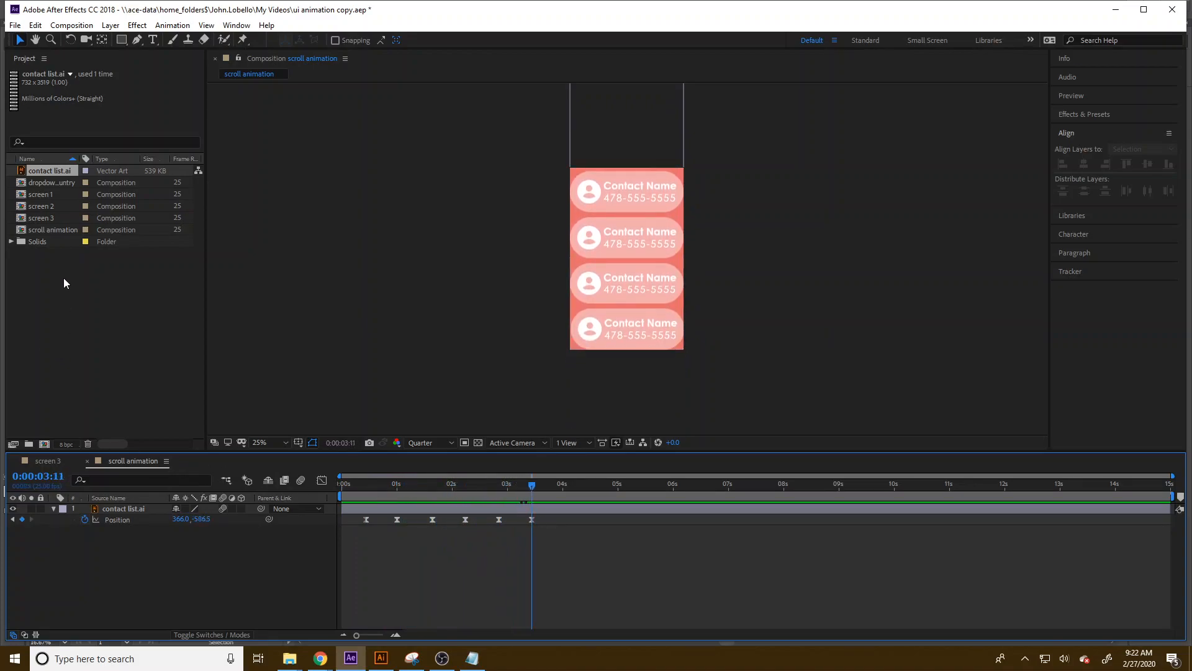
Step: Place the scroll animation composition in the screen 3 composition, aligned over the gray scroll container below the heading
{"action": "left_click", "coordinate": [47, 460]}
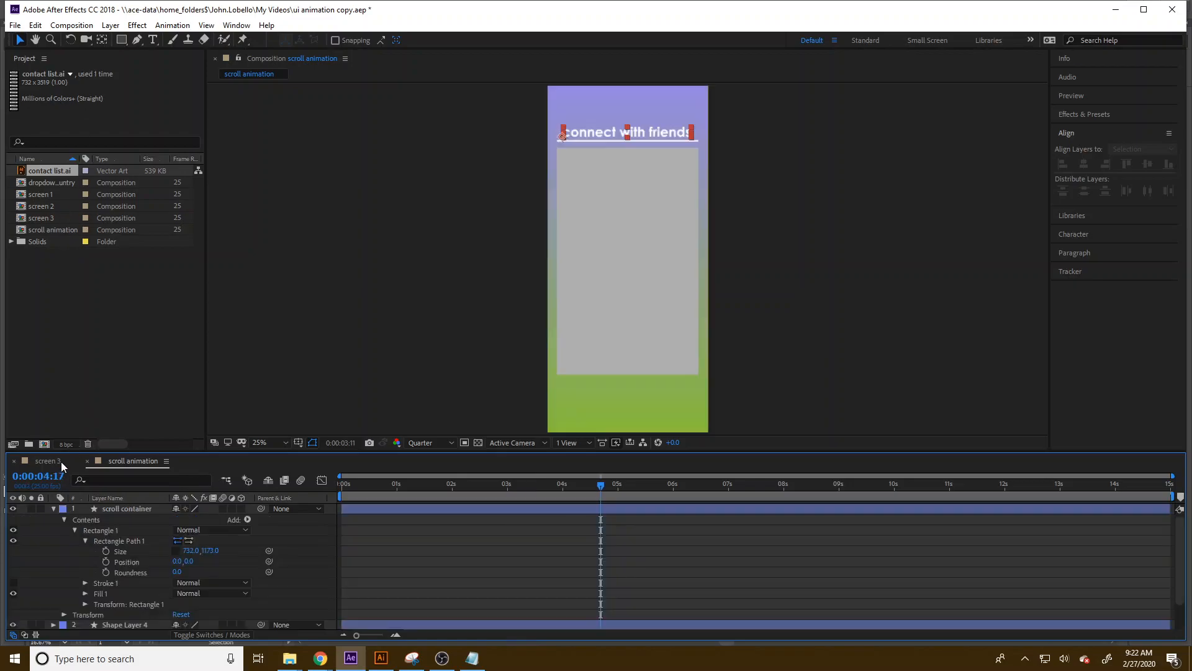
{"action": "mouse_move", "coordinate": [53, 172]}
{"action": "left_mouse_down"}
{"action": "mouse_move", "coordinate": [116, 206]}
{"action": "mouse_move", "coordinate": [174, 212]}
{"action": "mouse_move", "coordinate": [368, 203]}
{"action": "mouse_move", "coordinate": [66, 168]}
{"action": "left_mouse_up"}
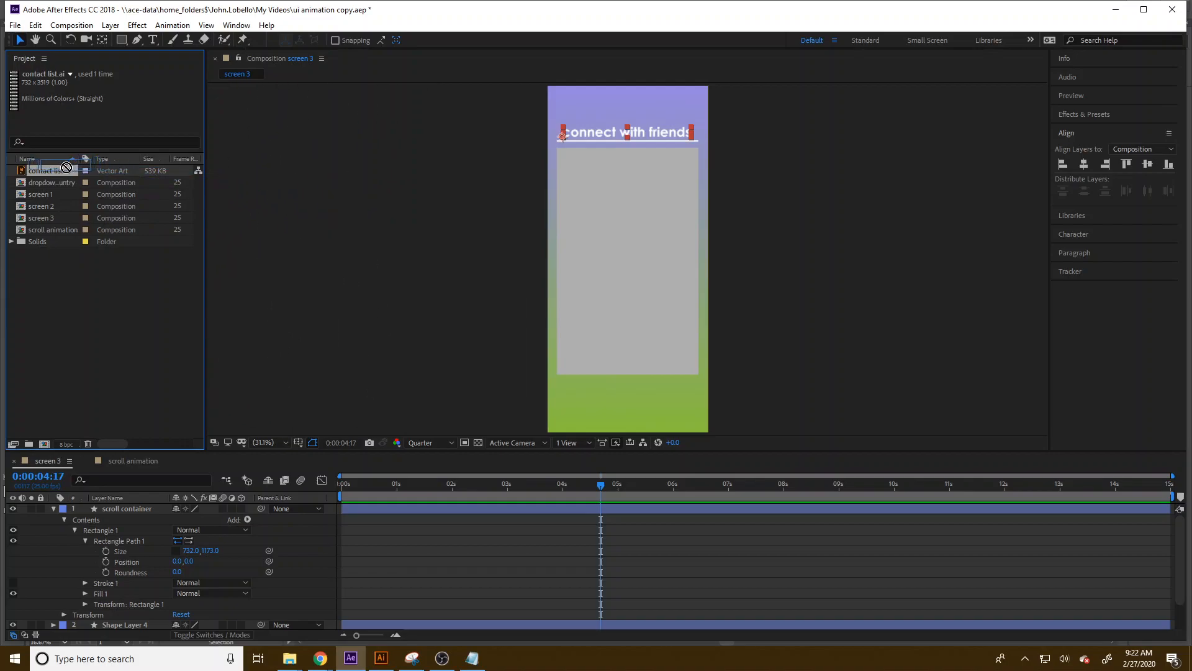
{"action": "left_click", "coordinate": [61, 229]}
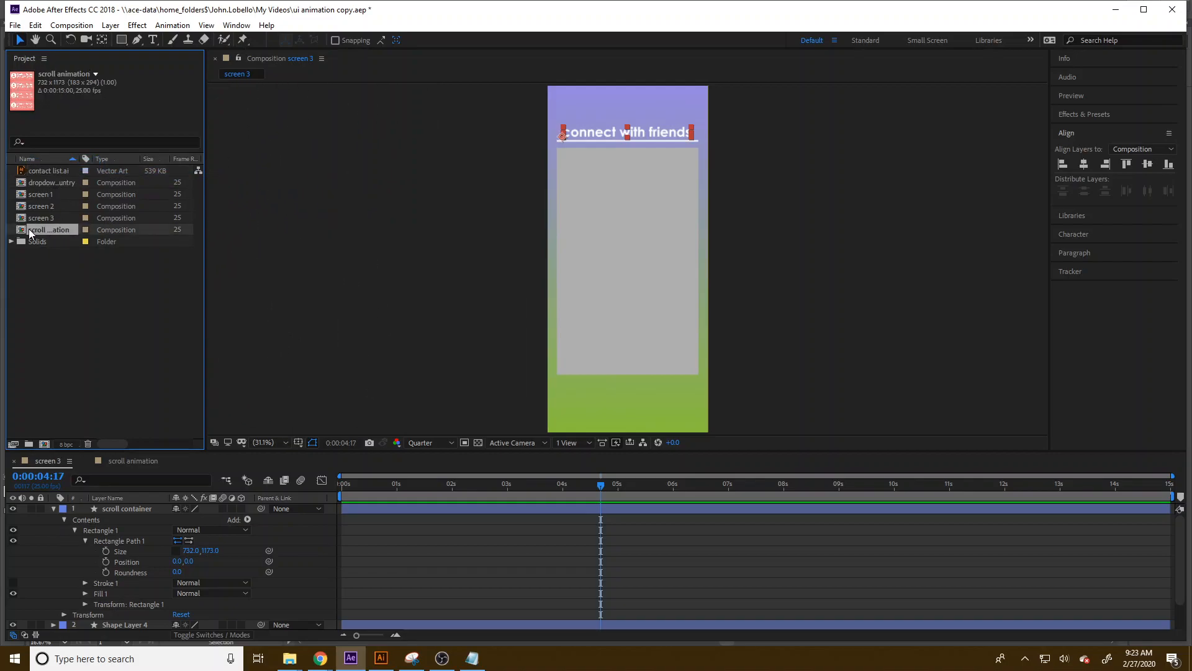
{"action": "left_click_drag", "start_coordinate": [35, 233], "coordinate": [624, 263]}
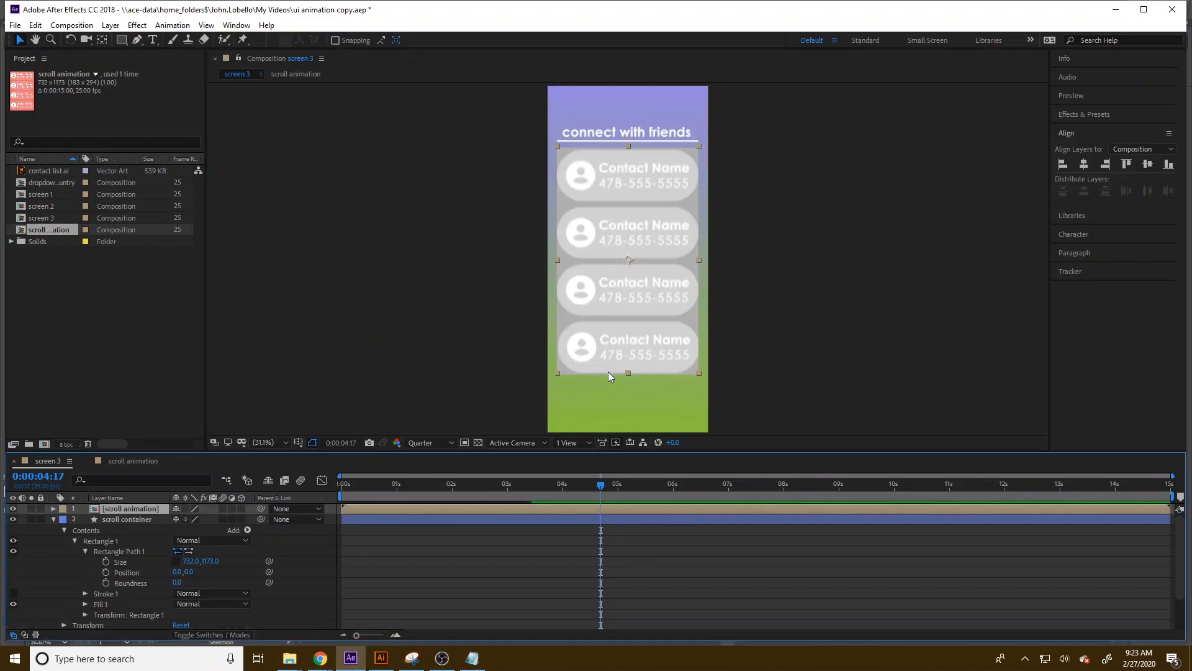
Step: Delete the scroll container layer from screen 3 and scrub the scroll animation near the start of the timeline
{"action": "left_click", "coordinate": [121, 523]}
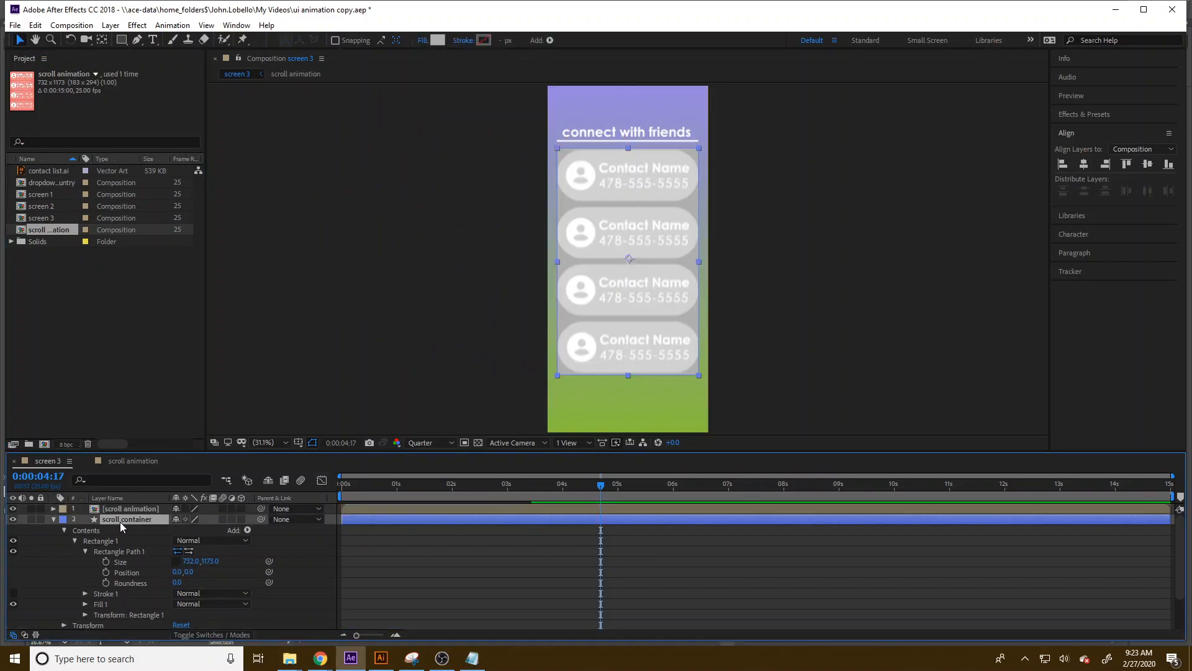
{"action": "key", "text": "Delete"}
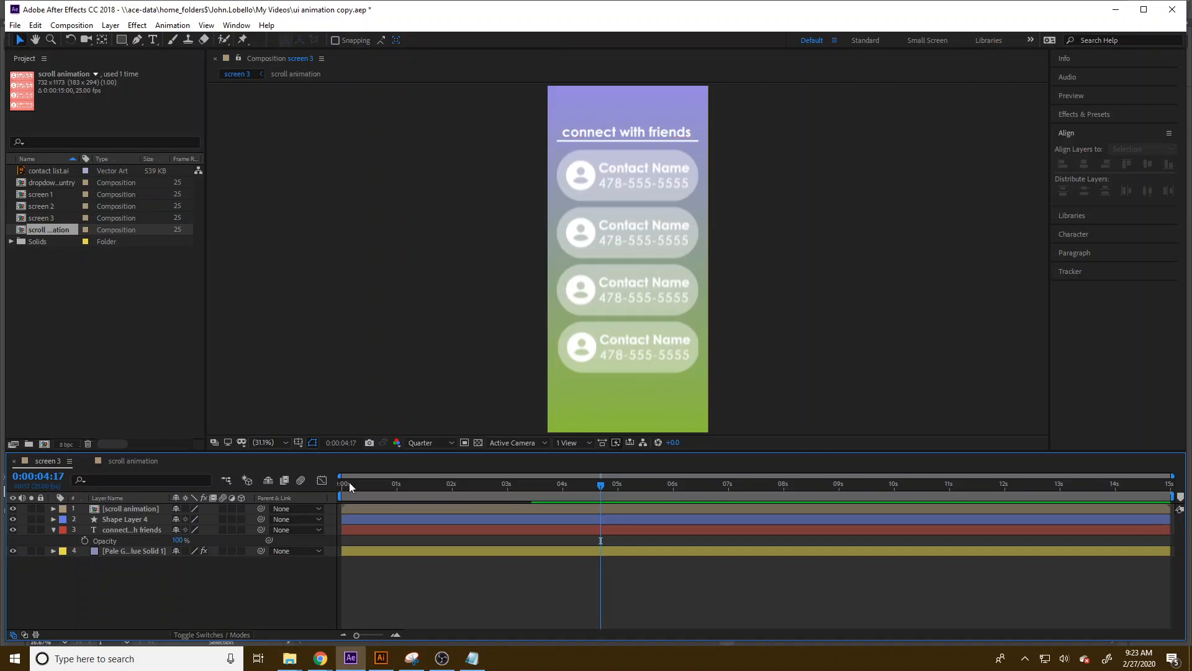
{"action": "mouse_move", "coordinate": [348, 484]}
{"action": "left_mouse_down"}
{"action": "mouse_move", "coordinate": [743, 520]}
{"action": "mouse_move", "coordinate": [327, 490]}
{"action": "mouse_move", "coordinate": [419, 484]}
{"action": "mouse_move", "coordinate": [344, 482]}
{"action": "left_mouse_up"}
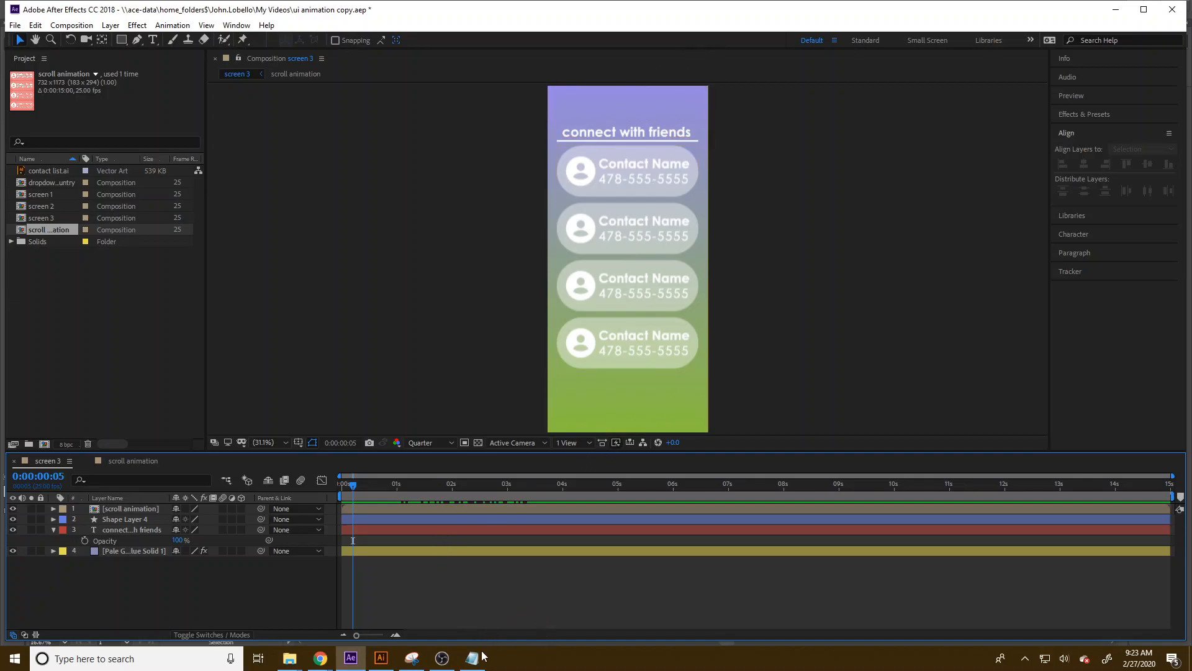
Step: Export the screen 3 composition by adding it to the Adobe Media Encoder queue
{"action": "mouse_move", "coordinate": [433, 664]}
{"action": "left_click", "coordinate": [14, 25]}
{"action": "mouse_move", "coordinate": [99, 224]}
{"action": "left_click", "coordinate": [295, 226]}
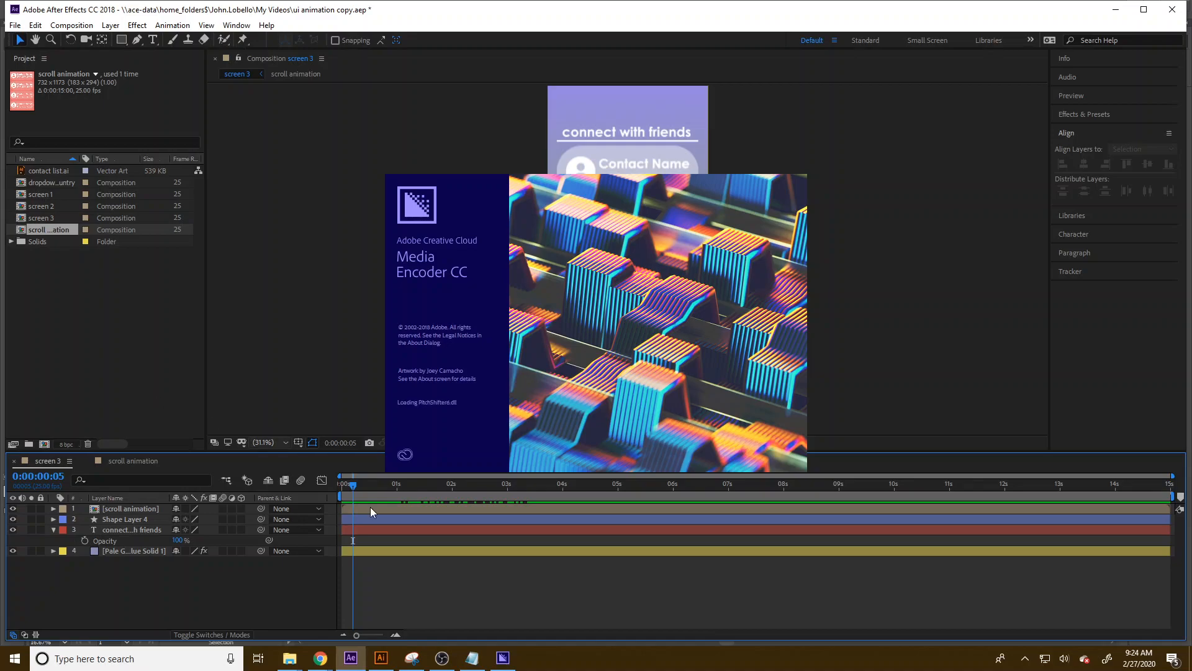
{"action": "left_click", "coordinate": [441, 658]}
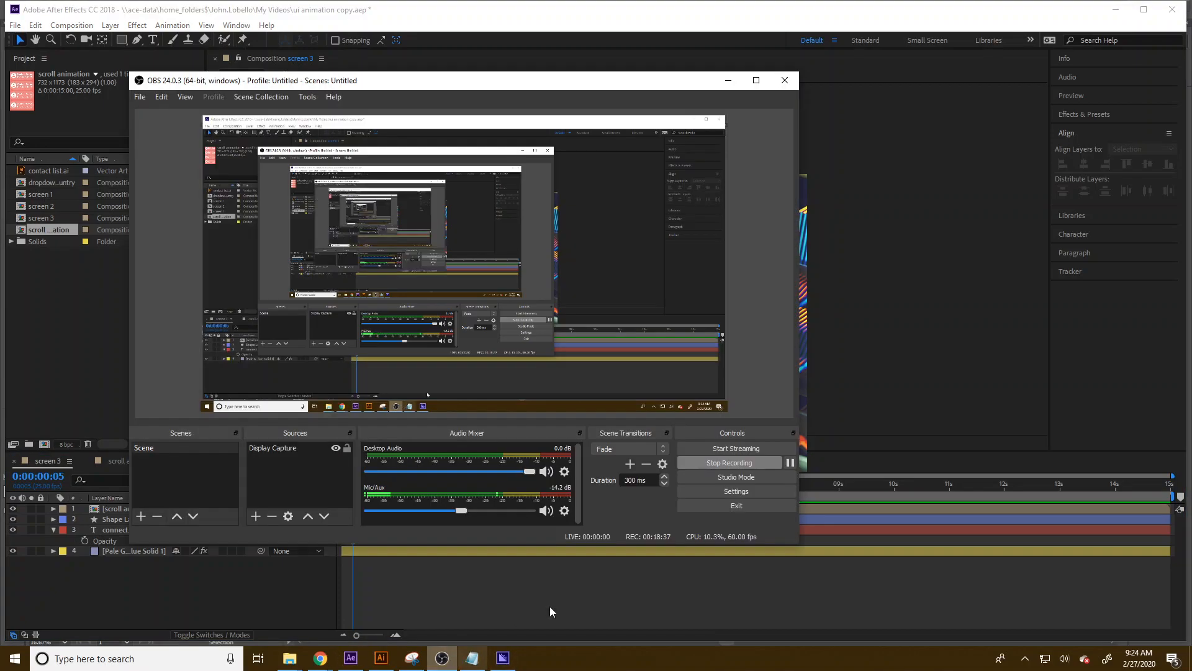